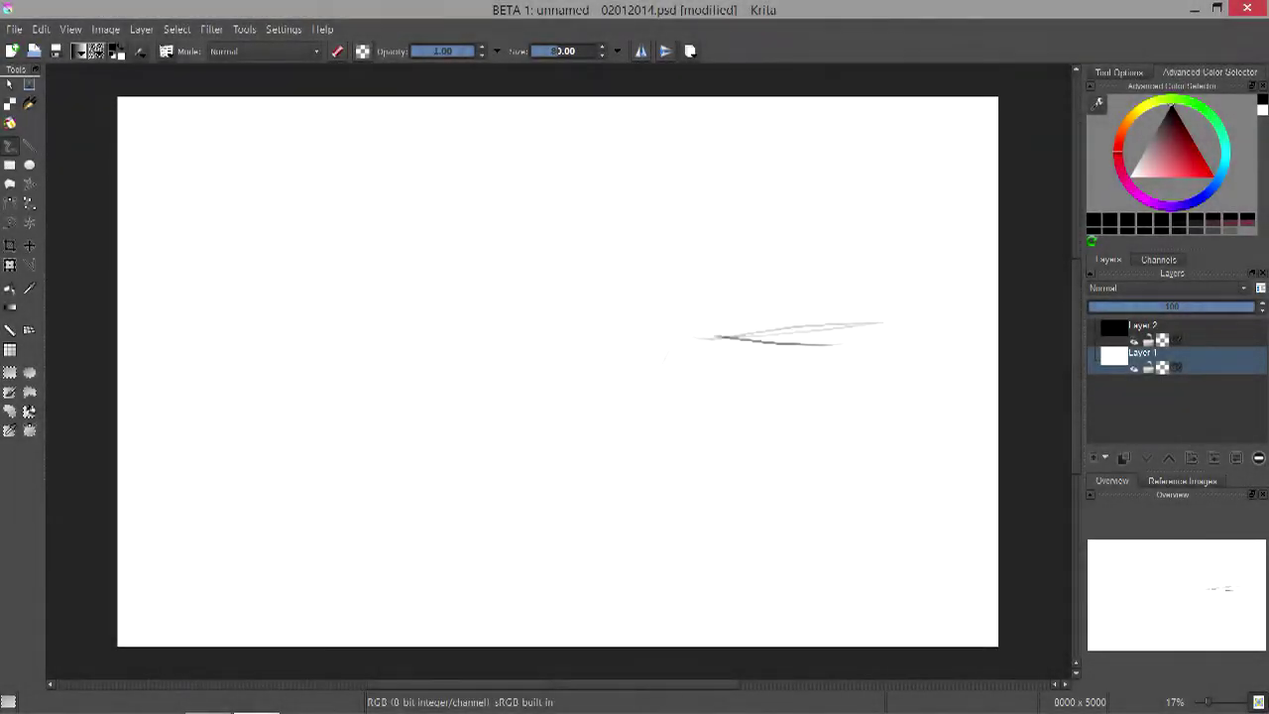
# - Pencil in the head oval with a centre line and darker arcs at its lower left
pyautogui.moveTo(795, 274); pyautogui.dragTo(761, 492)
pyautogui.moveTo(783, 407); pyautogui.dragTo(753, 547)
pyautogui.moveTo(797, 337); pyautogui.dragTo(707, 496)
pyautogui.moveTo(799, 331); pyautogui.dragTo(813, 510)
pyautogui.moveTo(706, 495); pyautogui.dragTo(862, 356)
pyautogui.moveTo(714, 510)
pyautogui.mouseDown()
pyautogui.moveTo(808, 466)
pyautogui.moveTo(768, 460)
pyautogui.mouseUp()
pyautogui.moveTo(793, 341); pyautogui.dragTo(745, 471)
# - Sketch the neck, shoulders and body below the oval, darkening the shoulder line
pyautogui.moveTo(706, 515); pyautogui.dragTo(773, 535)
pyautogui.moveTo(759, 545); pyautogui.dragTo(778, 632)
pyautogui.moveTo(863, 553); pyautogui.dragTo(822, 609)
pyautogui.moveTo(702, 553); pyautogui.dragTo(694, 621)
pyautogui.moveTo(854, 595); pyautogui.dragTo(821, 643)
pyautogui.moveTo(700, 607); pyautogui.dragTo(716, 642)
pyautogui.moveTo(711, 555); pyautogui.dragTo(813, 542)
pyautogui.moveTo(739, 565); pyautogui.dragTo(748, 639)
pyautogui.moveTo(823, 544); pyautogui.dragTo(857, 604)
# - Add vertical and horizontal guides right of the oval and a bowl-shaped basket
pyautogui.moveTo(884, 337); pyautogui.dragTo(898, 484)
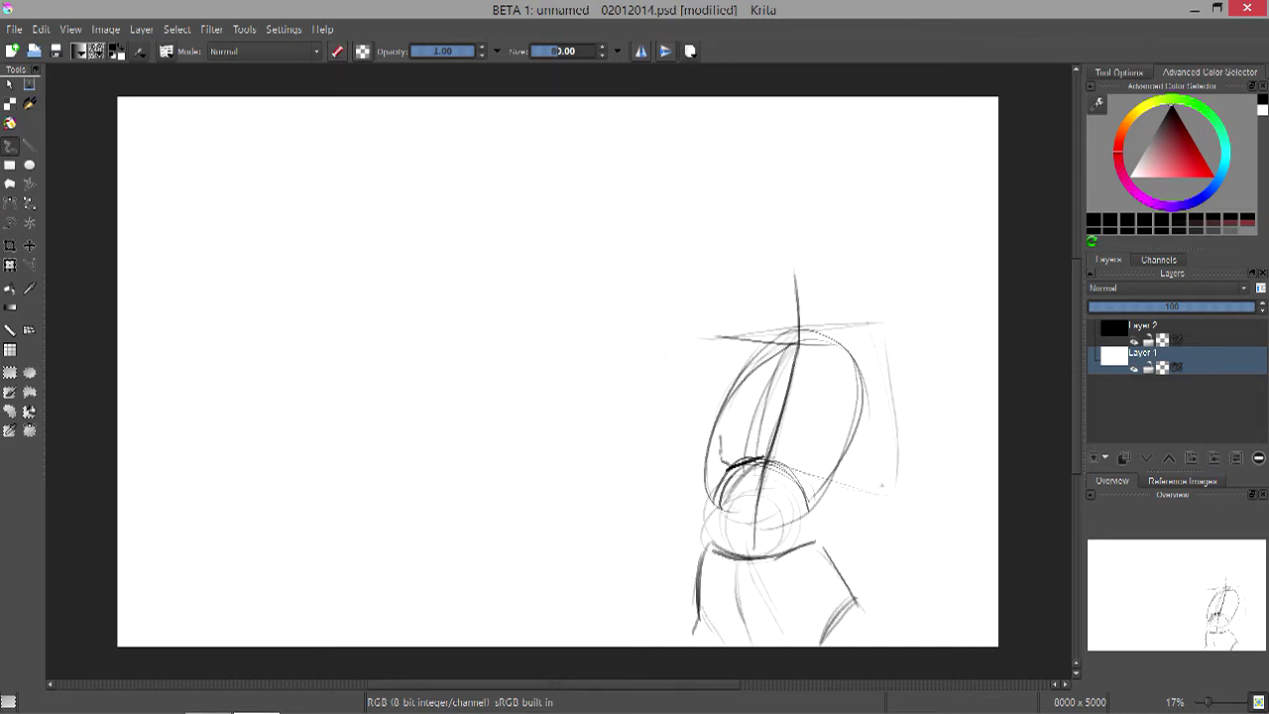
pyautogui.moveTo(797, 439); pyautogui.dragTo(884, 470)
pyautogui.moveTo(850, 386); pyautogui.dragTo(865, 451)
pyautogui.moveTo(752, 487)
pyautogui.mouseDown()
pyautogui.moveTo(920, 474)
pyautogui.moveTo(763, 530)
pyautogui.moveTo(880, 561)
pyautogui.mouseUp()
pyautogui.moveTo(815, 417)
pyautogui.mouseDown()
pyautogui.moveTo(849, 430)
pyautogui.moveTo(868, 480)
pyautogui.mouseUp()
pyautogui.moveTo(805, 423)
pyautogui.mouseDown()
pyautogui.moveTo(829, 416)
pyautogui.moveTo(761, 418)
pyautogui.moveTo(656, 472)
pyautogui.mouseUp()
# - Sketch the folded arm and hair flap shapes, darkening their edges
pyautogui.moveTo(754, 337); pyautogui.dragTo(665, 405)
pyautogui.moveTo(705, 347); pyautogui.dragTo(654, 470)
pyautogui.moveTo(733, 470); pyautogui.dragTo(648, 519)
pyautogui.moveTo(865, 316)
pyautogui.mouseDown()
pyautogui.moveTo(898, 396)
pyautogui.moveTo(908, 474)
pyautogui.mouseUp()
pyautogui.moveTo(745, 335); pyautogui.dragTo(692, 367)
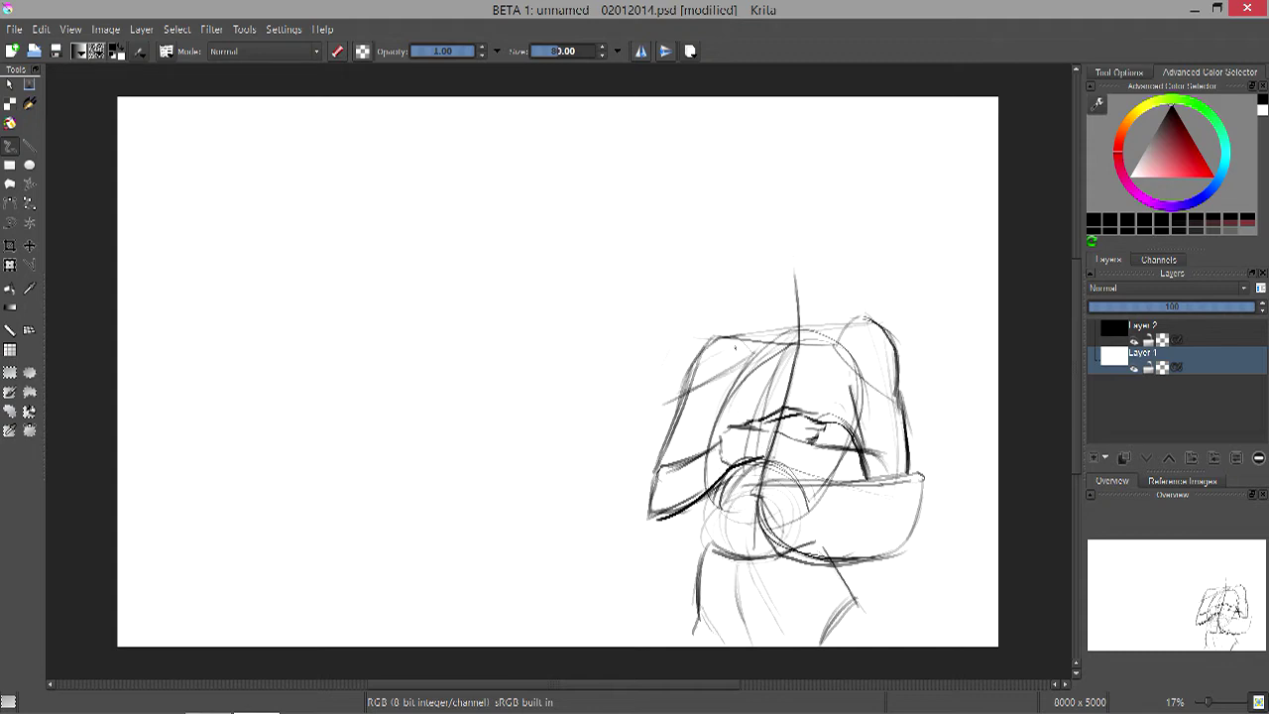
# - Draw the neck and a dark line across the shoulders
pyautogui.moveTo(793, 396)
pyautogui.mouseDown()
pyautogui.moveTo(732, 396)
pyautogui.moveTo(769, 396)
pyautogui.mouseUp()
pyautogui.moveTo(835, 596); pyautogui.dragTo(859, 642)
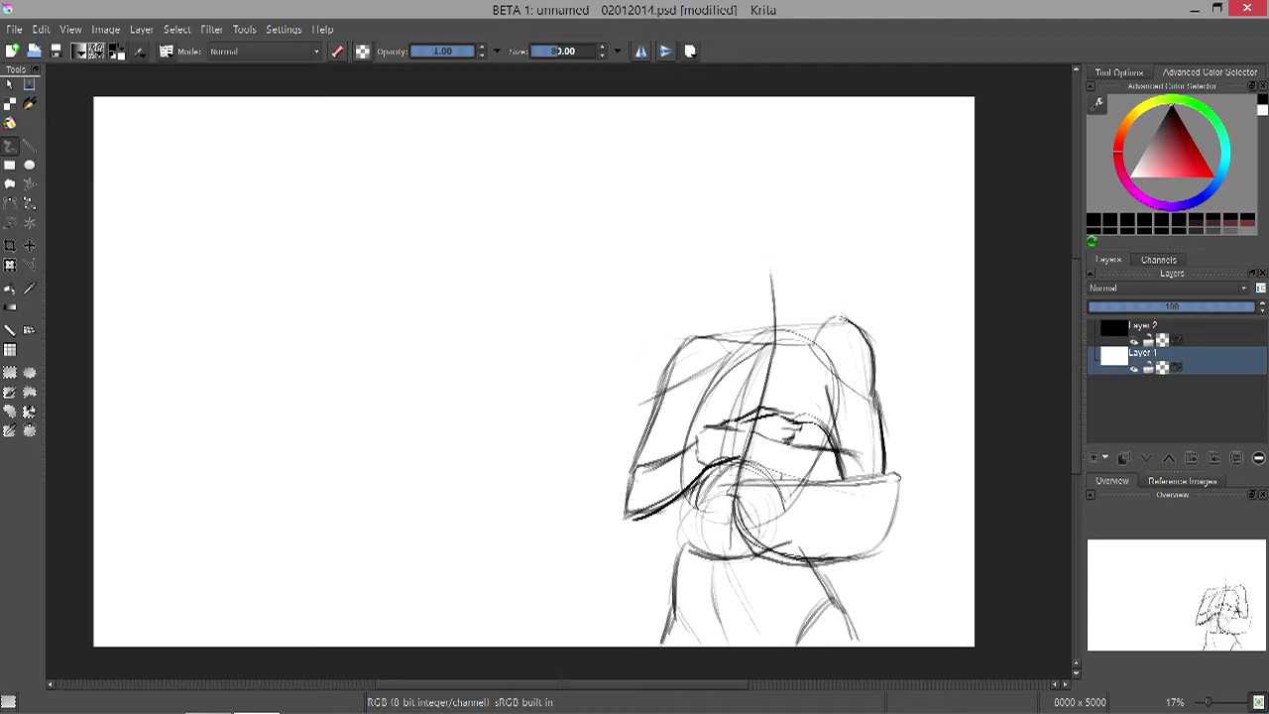
pyautogui.moveTo(735, 281); pyautogui.dragTo(736, 339)
pyautogui.moveTo(824, 319)
pyautogui.mouseDown()
pyautogui.moveTo(878, 397)
pyautogui.moveTo(720, 349)
pyautogui.mouseUp()
pyautogui.hotkey('ctrl', 'r')
# - Select the figure sketch and mirror it horizontally with the Transform tool
pyautogui.moveTo(554, 237); pyautogui.dragTo(938, 646)
pyautogui.click(40, 28)
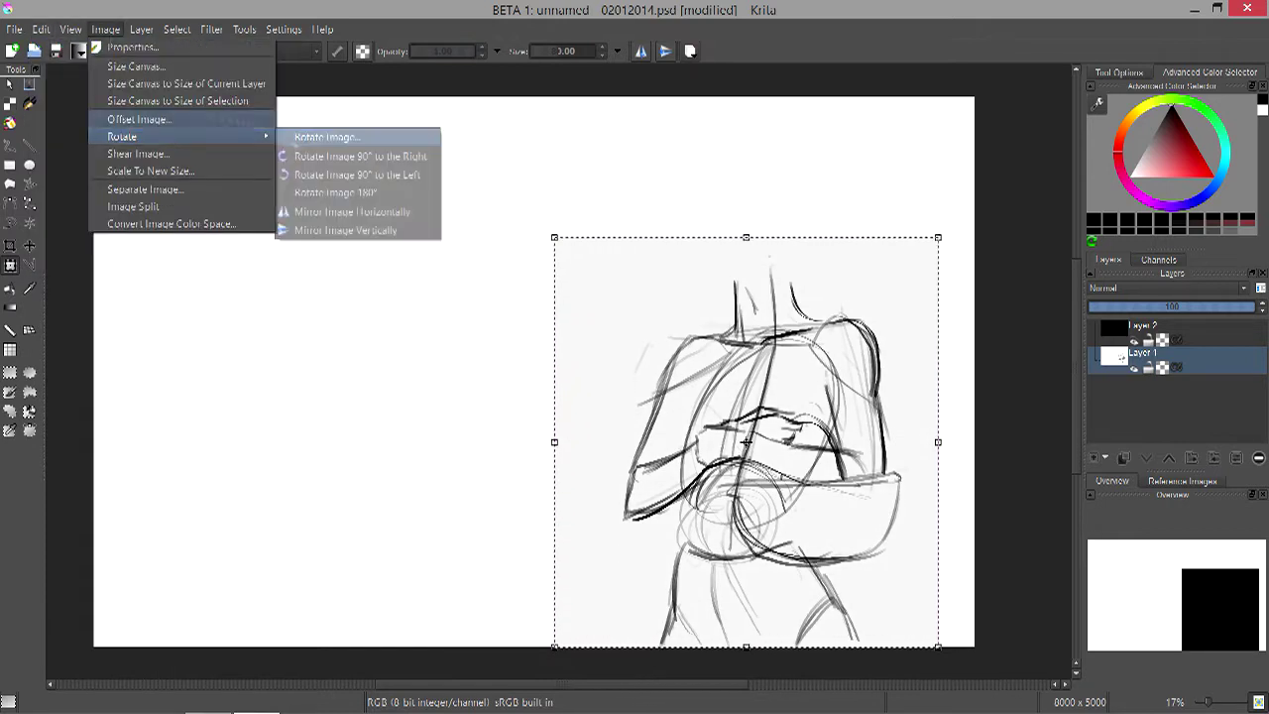
pyautogui.press('Escape')
pyautogui.hotkey('ctrl', 't')
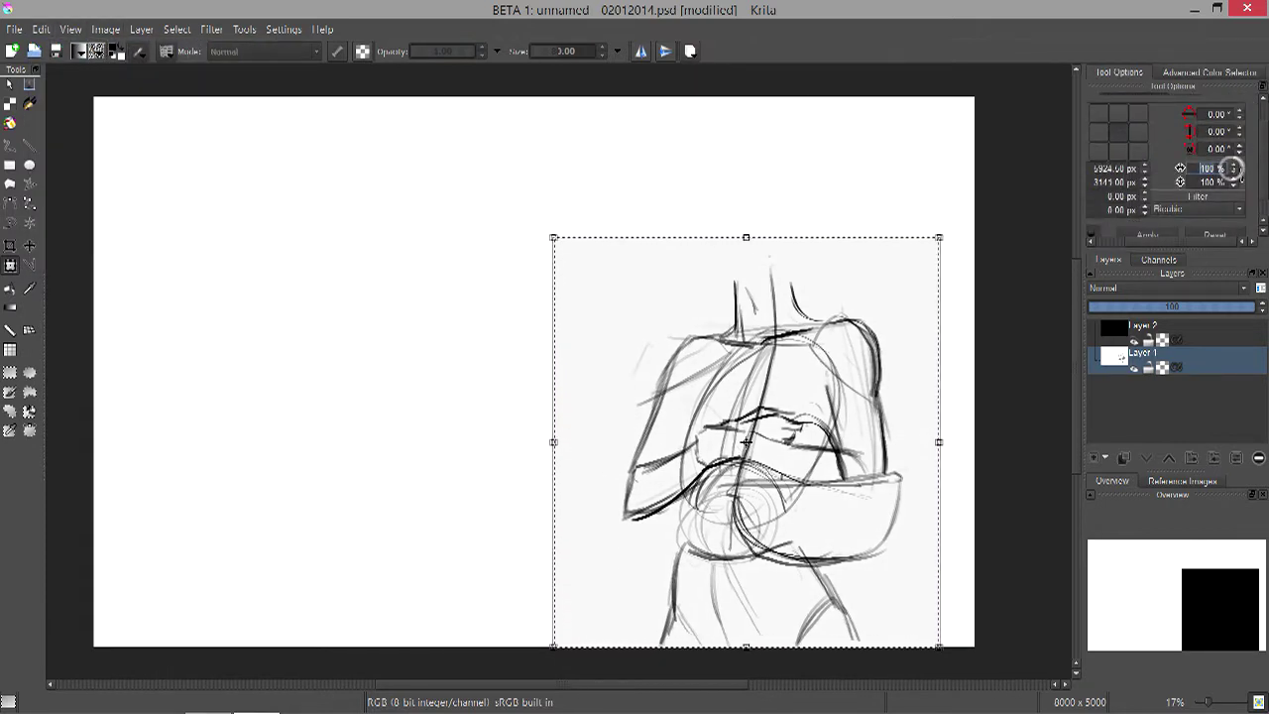
pyautogui.moveTo(1214, 159); pyautogui.dragTo(1268, 159)
# - Draw the head outline with jaw, chin and ear above the neck
pyautogui.press('b')
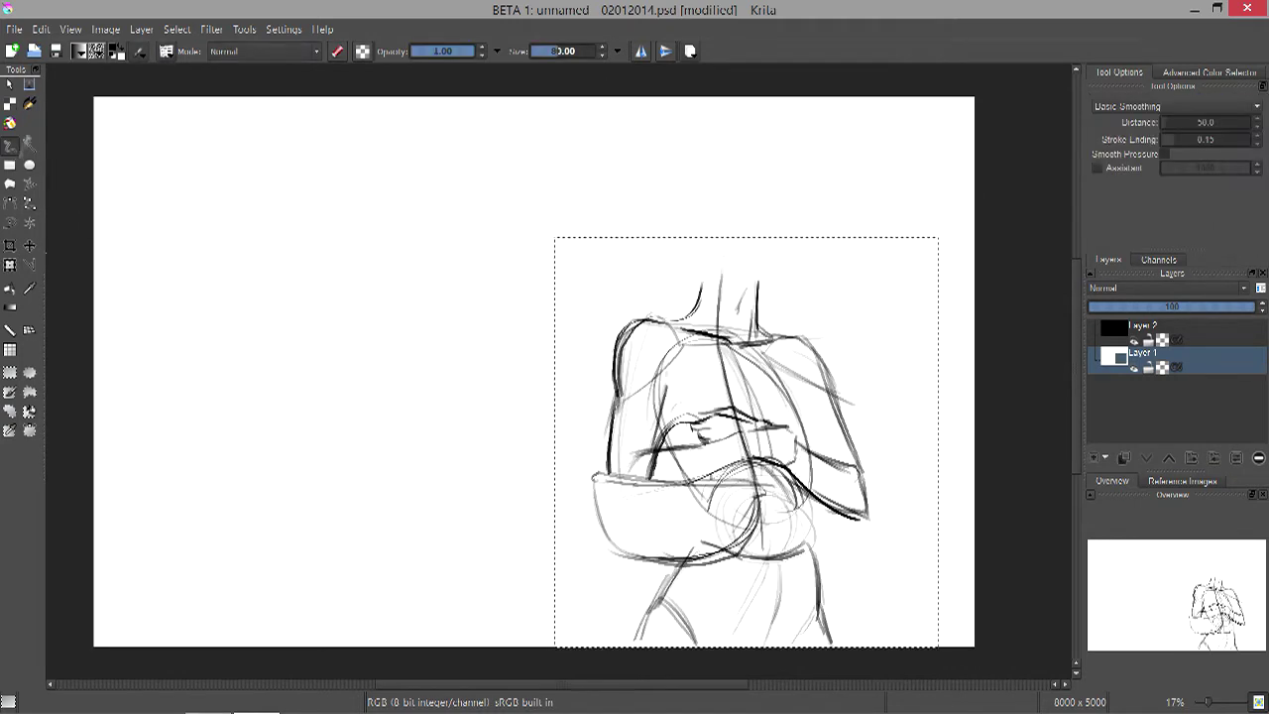
pyautogui.moveTo(605, 454)
pyautogui.mouseDown()
pyautogui.moveTo(607, 502)
pyautogui.moveTo(744, 466)
pyautogui.mouseUp()
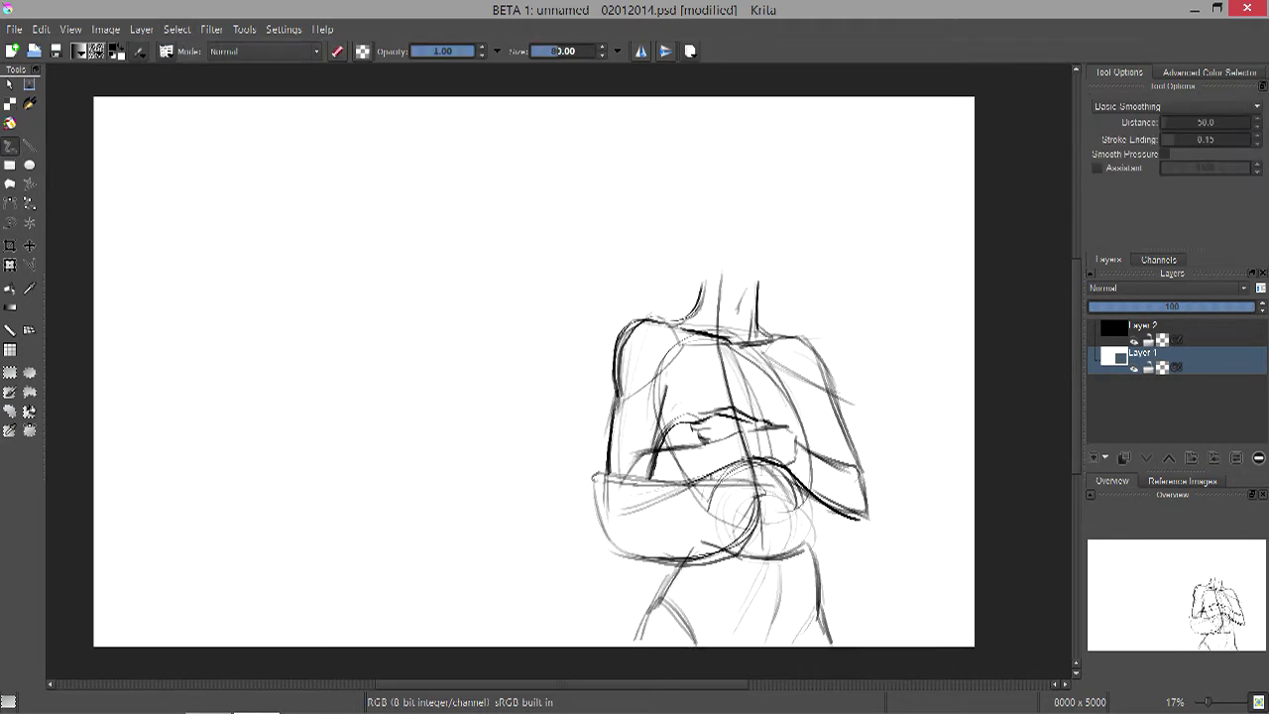
pyautogui.moveTo(686, 176); pyautogui.dragTo(691, 240)
pyautogui.moveTo(780, 182); pyautogui.dragTo(776, 224)
pyautogui.moveTo(687, 236); pyautogui.dragTo(719, 284)
pyautogui.moveTo(770, 238); pyautogui.dragTo(735, 284)
pyautogui.moveTo(783, 196); pyautogui.dragTo(771, 248)
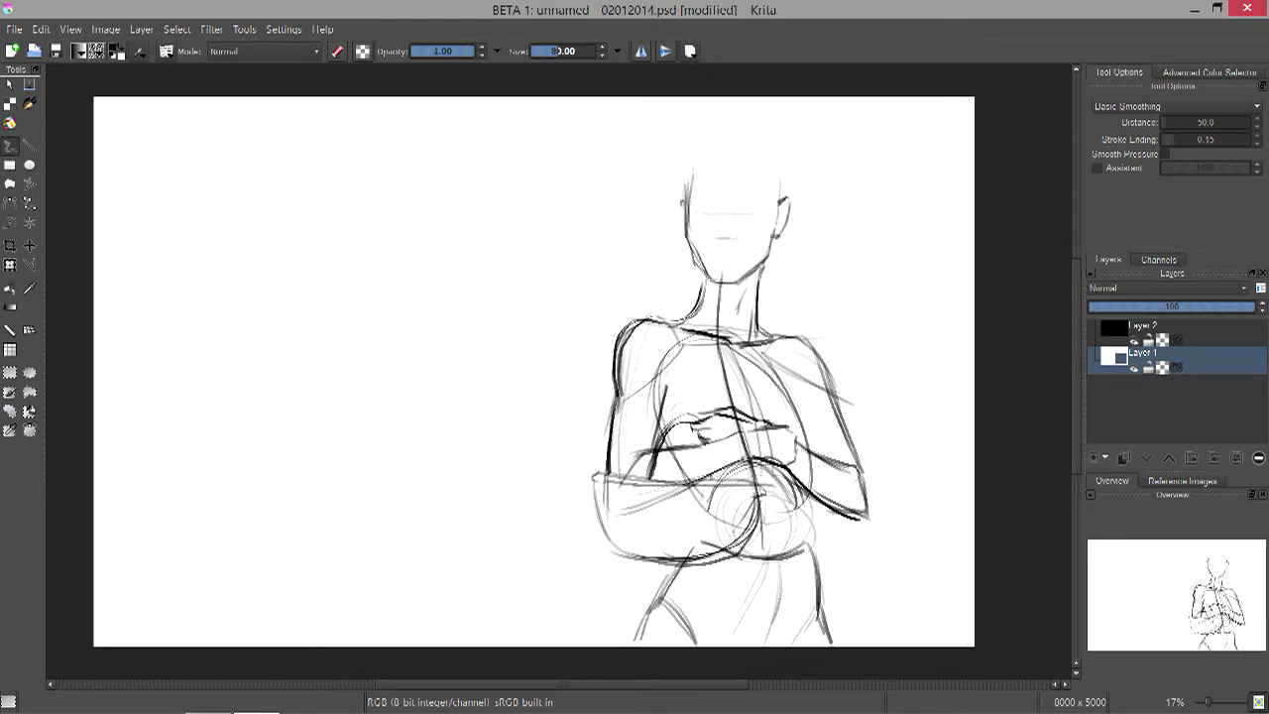
# - Draw the hairline and hair falling down both sides to shoulder level
pyautogui.moveTo(693, 190)
pyautogui.mouseDown()
pyautogui.moveTo(739, 159)
pyautogui.moveTo(781, 223)
pyautogui.mouseUp()
pyautogui.moveTo(680, 213); pyautogui.dragTo(743, 159)
pyautogui.moveTo(749, 146); pyautogui.dragTo(771, 129)
pyautogui.moveTo(682, 148); pyautogui.dragTo(765, 127)
pyautogui.moveTo(694, 137); pyautogui.dragTo(670, 238)
pyautogui.moveTo(704, 175); pyautogui.dragTo(670, 293)
pyautogui.moveTo(711, 131); pyautogui.dragTo(654, 281)
pyautogui.moveTo(668, 167); pyautogui.dragTo(660, 246)
pyautogui.moveTo(680, 151)
pyautogui.mouseDown()
pyautogui.moveTo(736, 125)
pyautogui.moveTo(805, 186)
pyautogui.mouseUp()
pyautogui.moveTo(789, 160)
pyautogui.mouseDown()
pyautogui.moveTo(805, 276)
pyautogui.moveTo(793, 289)
pyautogui.mouseUp()
pyautogui.moveTo(801, 242); pyautogui.dragTo(814, 278)
# - Erase construction lines around the chest, neck, belly, forearm, hands and hips
pyautogui.press('e')
pyautogui.moveTo(716, 345); pyautogui.dragTo(807, 426)
pyautogui.moveTo(719, 290); pyautogui.dragTo(754, 352)
pyautogui.moveTo(654, 376); pyautogui.dragTo(684, 476)
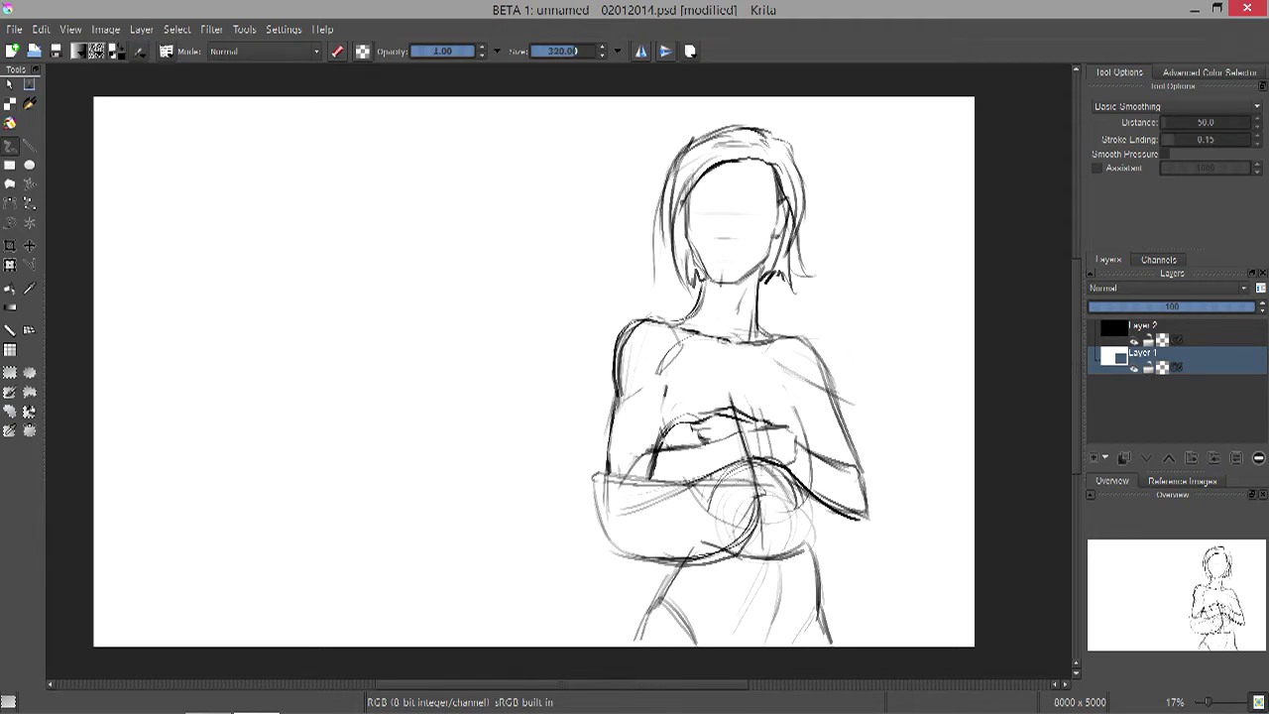
pyautogui.moveTo(606, 485); pyautogui.dragTo(743, 535)
pyautogui.moveTo(693, 496); pyautogui.dragTo(763, 535)
pyautogui.moveTo(803, 456)
pyautogui.mouseDown()
pyautogui.moveTo(738, 416)
pyautogui.moveTo(768, 456)
pyautogui.mouseUp()
pyautogui.press(']')
pyautogui.moveTo(783, 550); pyautogui.dragTo(773, 625)
pyautogui.moveTo(659, 593); pyautogui.dragTo(693, 640)
pyautogui.moveTo(781, 478); pyautogui.dragTo(799, 502)
# - Ink bold contours for the torso, shoulders, arm, right body side and forearms
pyautogui.press('[')
pyautogui.moveTo(657, 563); pyautogui.dragTo(619, 642)
pyautogui.moveTo(654, 319); pyautogui.dragTo(607, 465)
pyautogui.moveTo(753, 331)
pyautogui.mouseDown()
pyautogui.moveTo(869, 516)
pyautogui.moveTo(803, 500)
pyautogui.moveTo(838, 646)
pyautogui.mouseUp()
pyautogui.moveTo(698, 414); pyautogui.dragTo(647, 480)
pyautogui.moveTo(663, 432); pyautogui.dragTo(740, 438)
pyautogui.moveTo(663, 386)
pyautogui.mouseDown()
pyautogui.moveTo(656, 476)
pyautogui.moveTo(799, 458)
pyautogui.mouseUp()
# - Ink the hands and strengthen the forearm and inner arm lines
pyautogui.moveTo(741, 420)
pyautogui.mouseDown()
pyautogui.moveTo(805, 433)
pyautogui.moveTo(783, 420)
pyautogui.mouseUp()
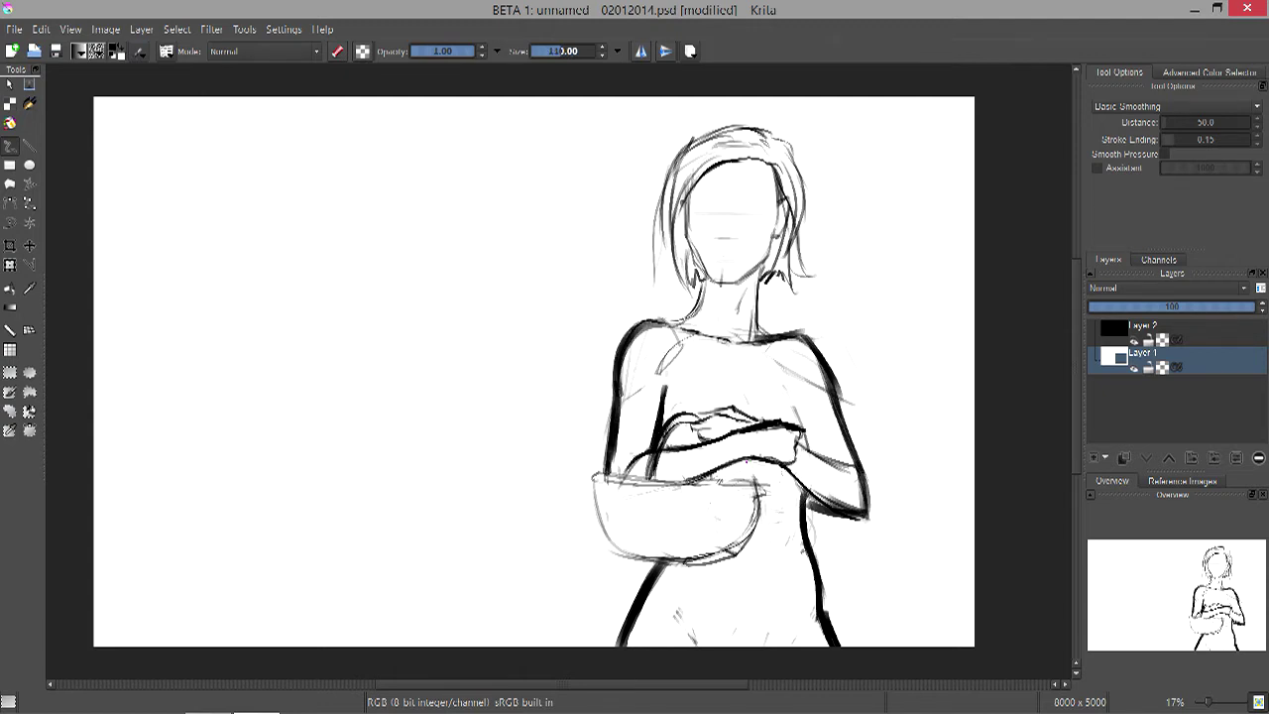
pyautogui.moveTo(752, 466)
pyautogui.mouseDown()
pyautogui.moveTo(803, 452)
pyautogui.moveTo(783, 418)
pyautogui.moveTo(686, 428)
pyautogui.mouseUp()
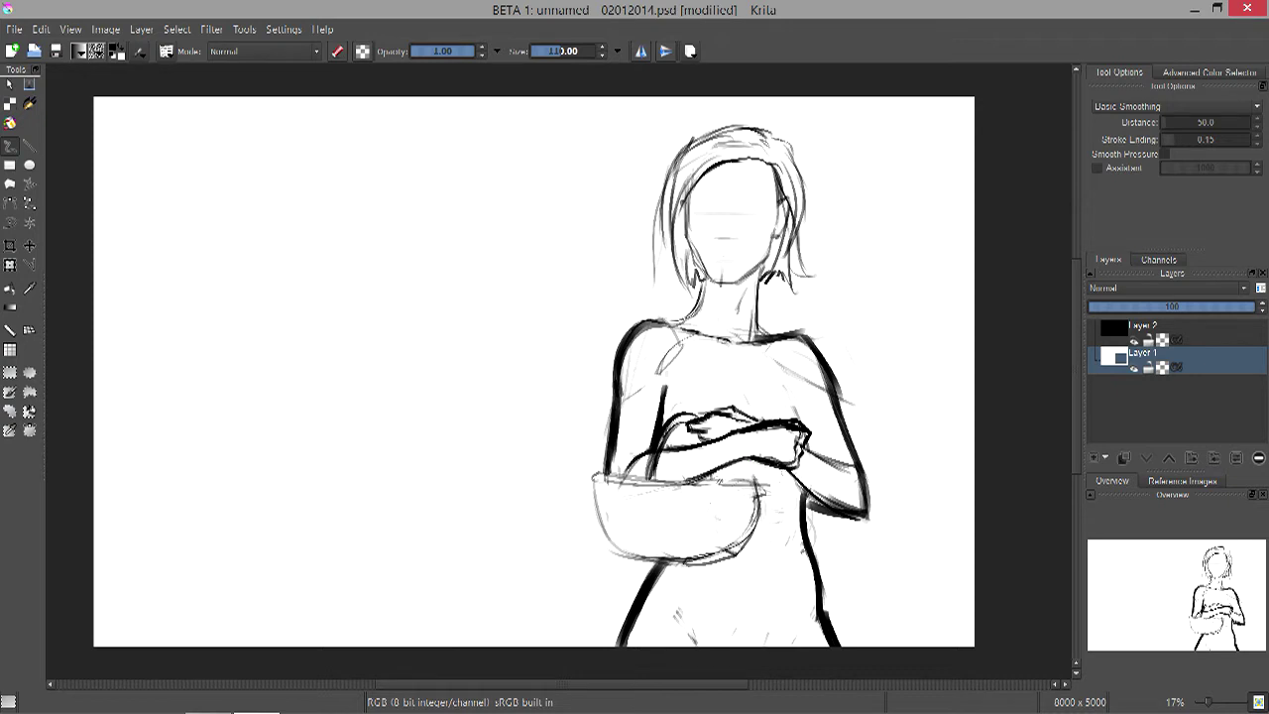
pyautogui.moveTo(783, 470); pyautogui.dragTo(819, 506)
pyautogui.moveTo(830, 462); pyautogui.dragTo(869, 491)
pyautogui.moveTo(620, 474); pyautogui.dragTo(649, 450)
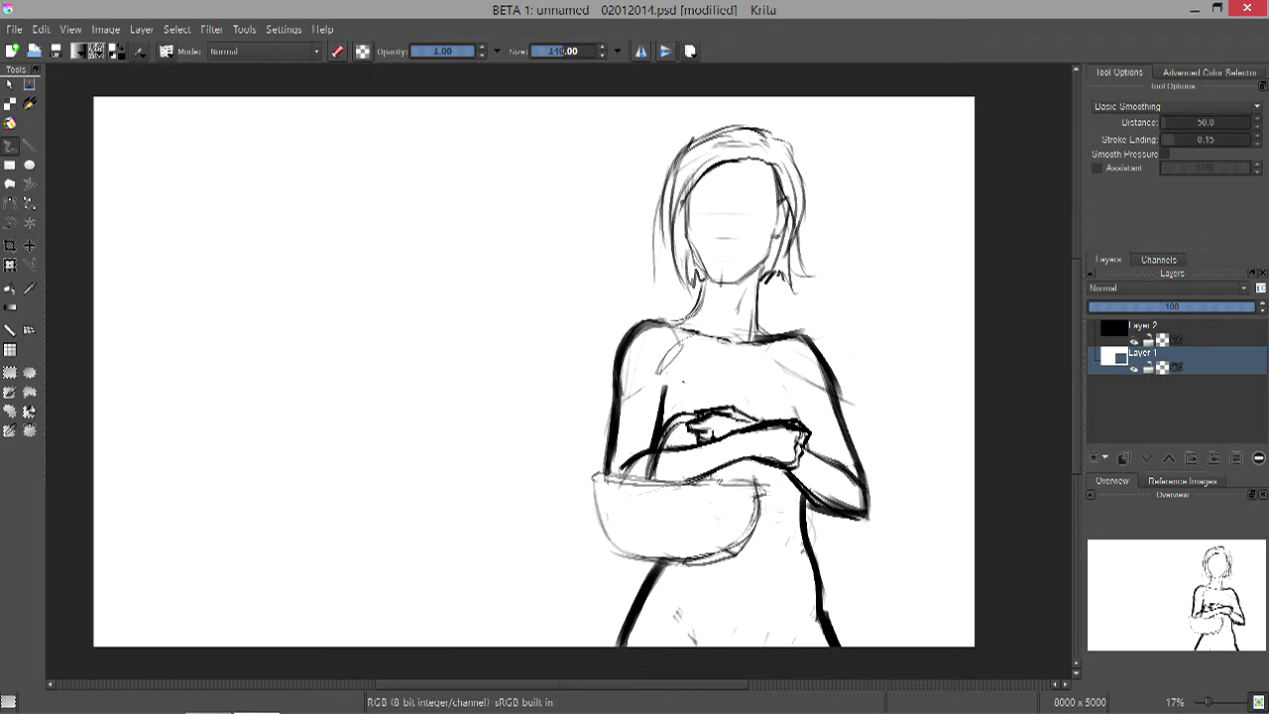
pyautogui.moveTo(782, 373); pyautogui.dragTo(823, 458)
pyautogui.moveTo(668, 398); pyautogui.dragTo(672, 420)
pyautogui.moveTo(686, 430); pyautogui.dragTo(672, 446)
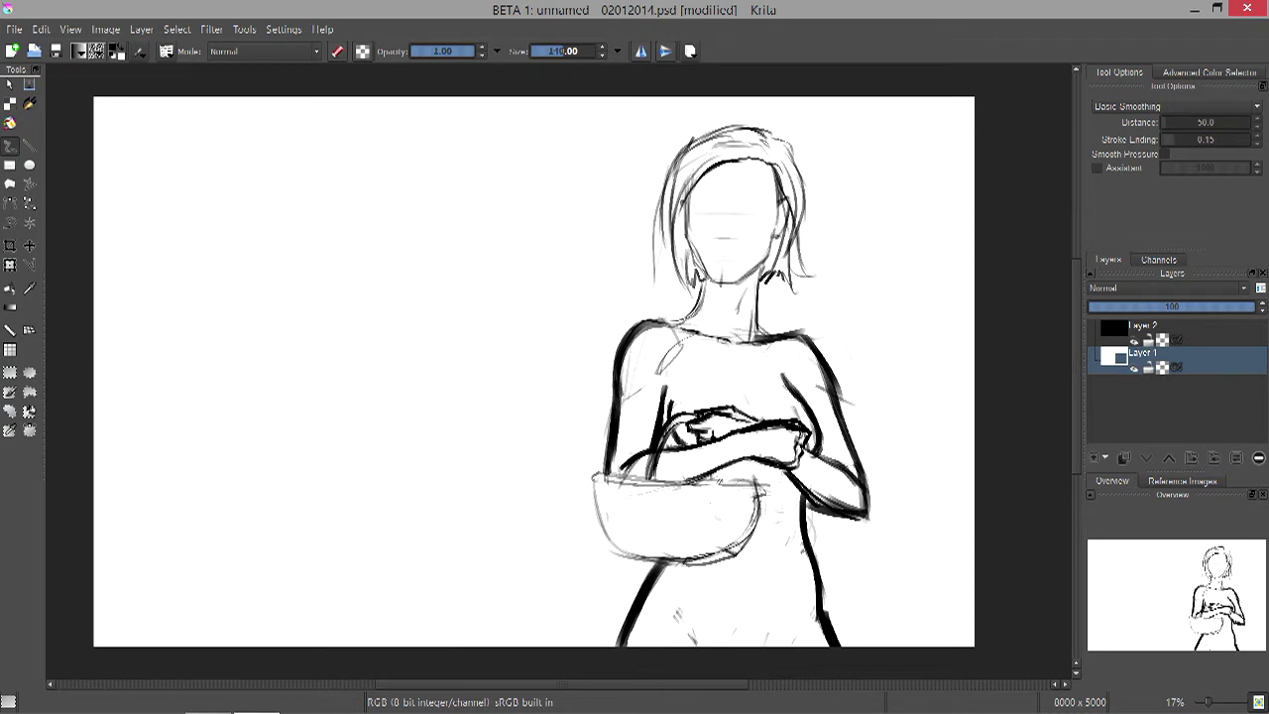
# - Ink the left shoulder top, both sides of the neck and its centre line
pyautogui.moveTo(641, 325); pyautogui.dragTo(714, 335)
pyautogui.moveTo(706, 288); pyautogui.dragTo(684, 317)
pyautogui.moveTo(752, 284); pyautogui.dragTo(777, 339)
pyautogui.moveTo(745, 283); pyautogui.dragTo(736, 313)
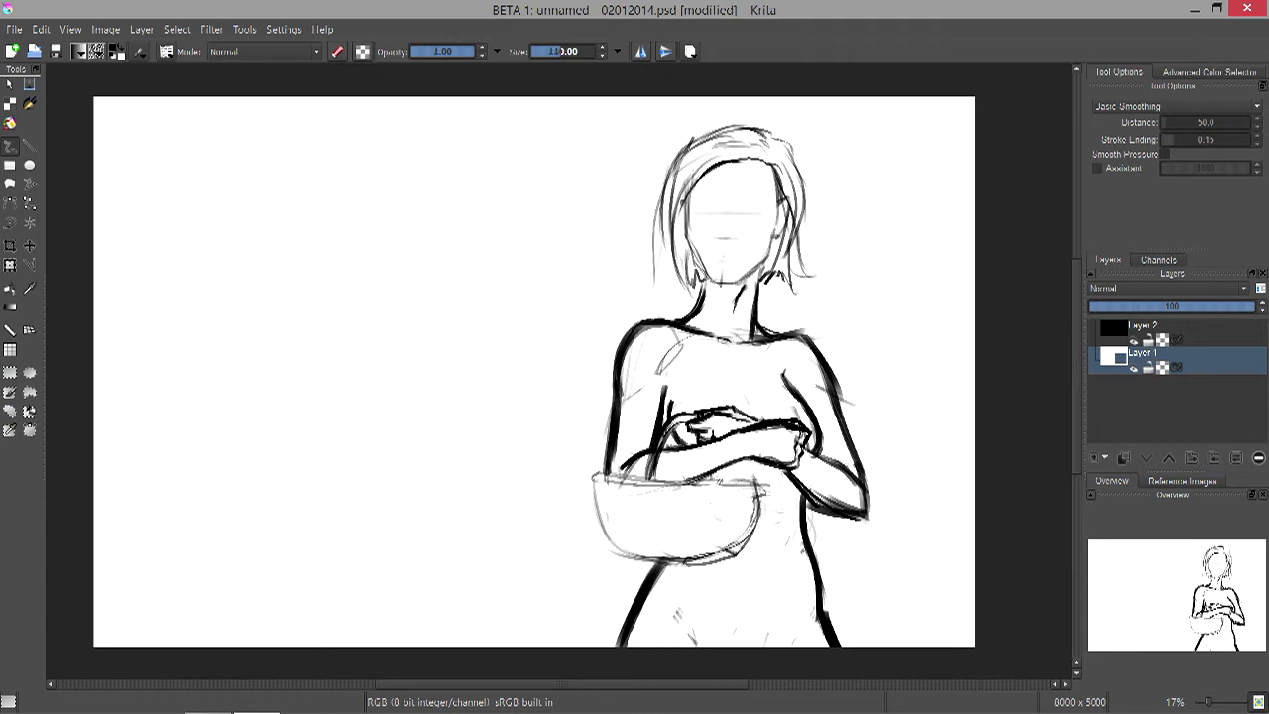
# - Draw the right eye and darken the hair beside the face
pyautogui.moveTo(737, 216); pyautogui.dragTo(767, 214)
pyautogui.moveTo(744, 222); pyautogui.dragTo(765, 220)
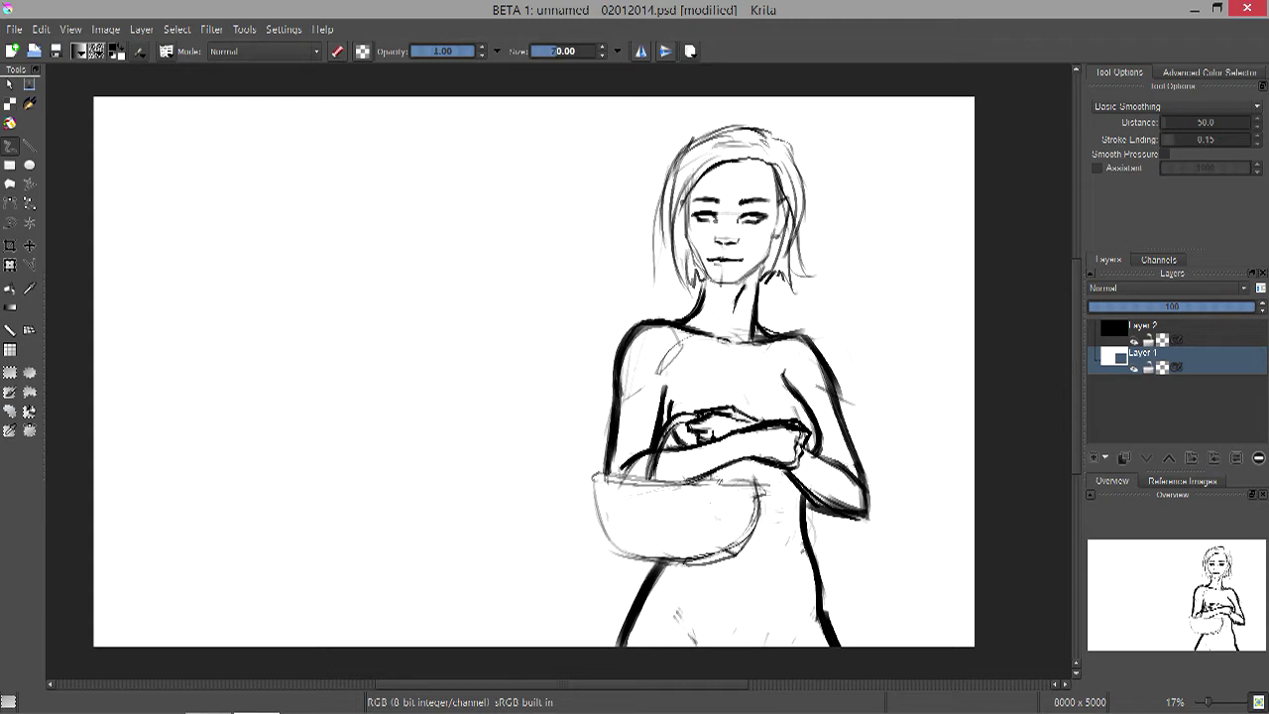
pyautogui.moveTo(753, 176); pyautogui.dragTo(781, 253)
pyautogui.moveTo(773, 204)
pyautogui.mouseDown()
pyautogui.moveTo(783, 232)
pyautogui.moveTo(752, 263)
pyautogui.mouseUp()
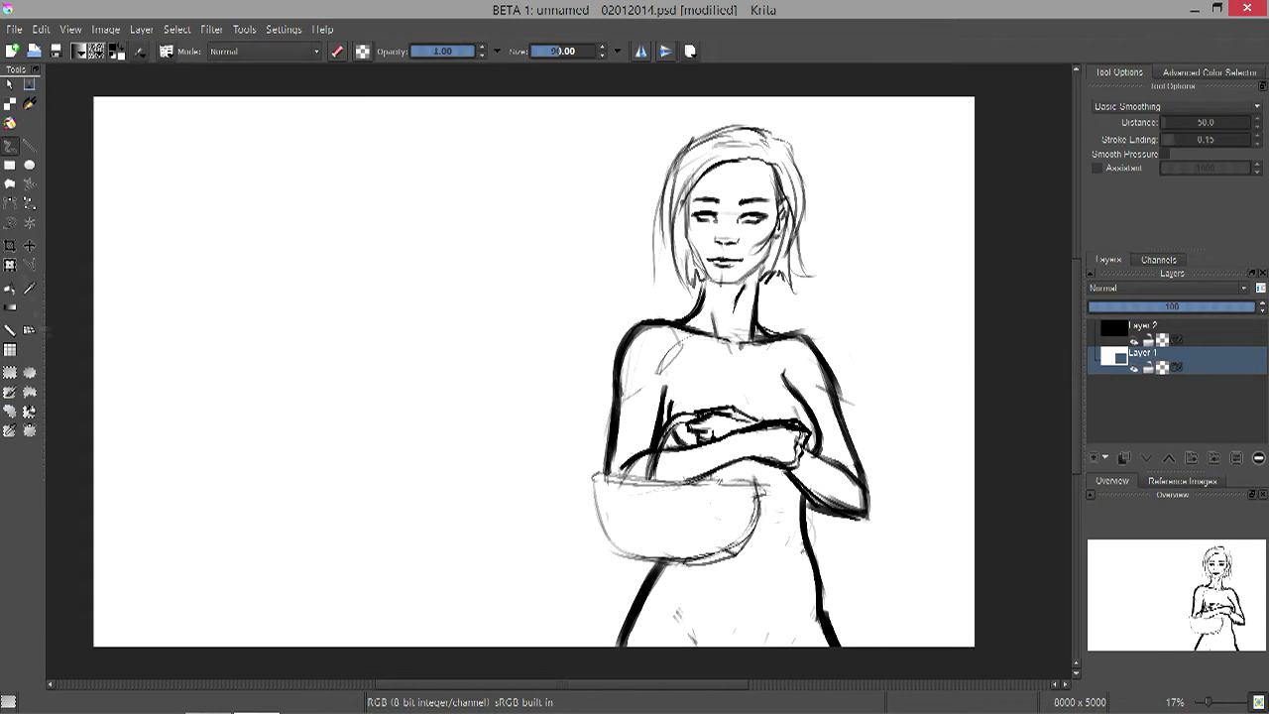
# - Select the head area and briefly free-transform it
pyautogui.hotkey('ctrl', 't')
pyautogui.press('Escape')
pyautogui.hotkey('ctrl', 'r')
pyautogui.moveTo(623, 115); pyautogui.dragTo(847, 313)
pyautogui.hotkey('ctrl', 't')
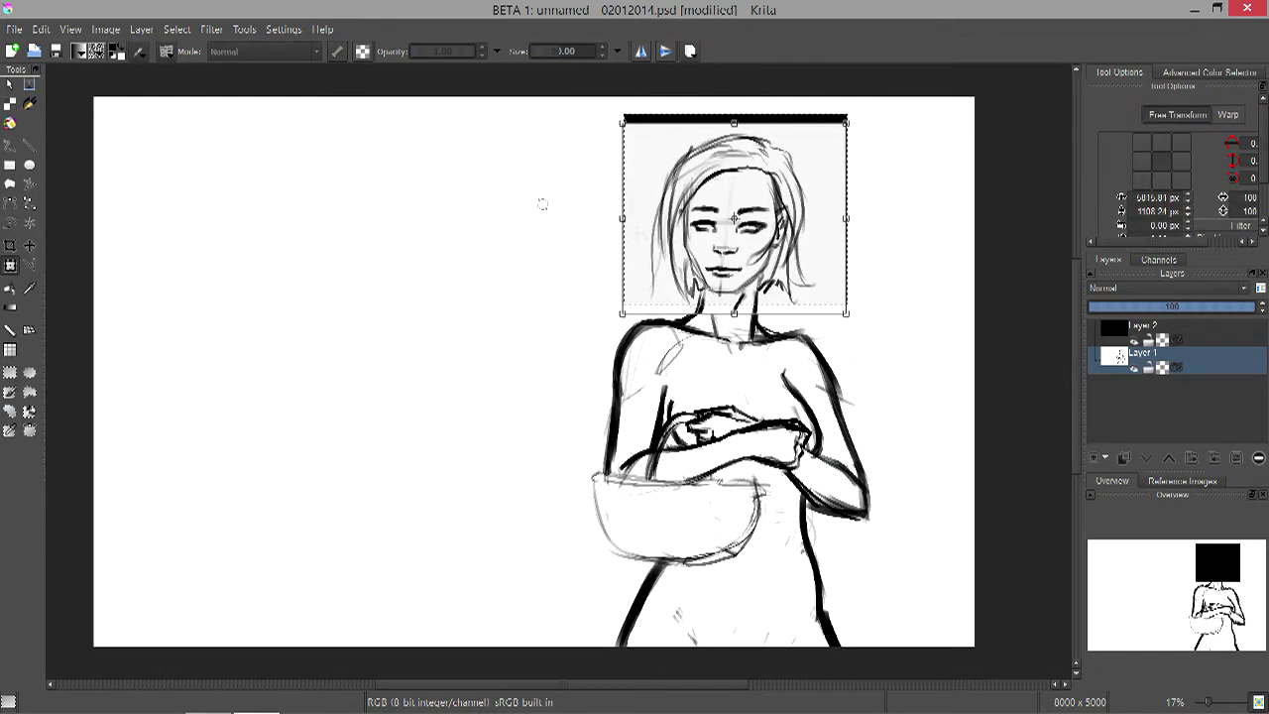
pyautogui.press('b')
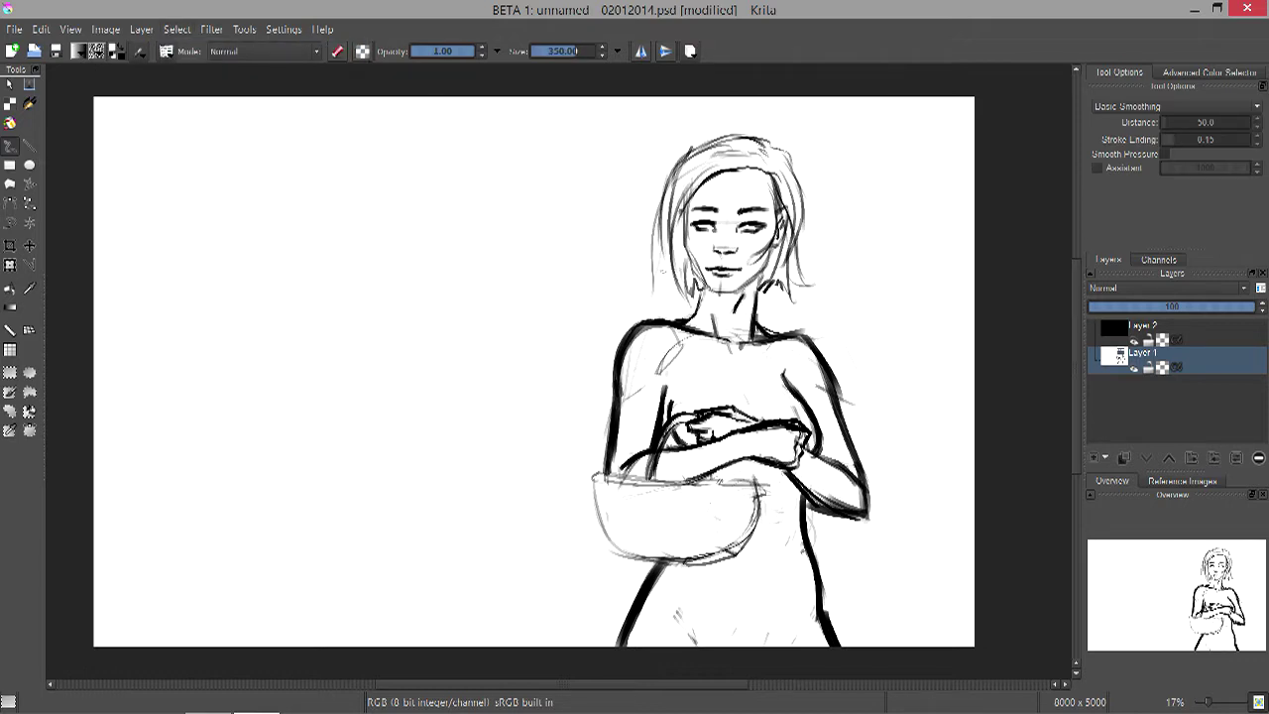
# - Draw dress straps over the left and right shoulders
pyautogui.moveTo(664, 325); pyautogui.dragTo(724, 407)
pyautogui.moveTo(781, 337); pyautogui.dragTo(765, 422)
pyautogui.moveTo(662, 326); pyautogui.dragTo(724, 409)
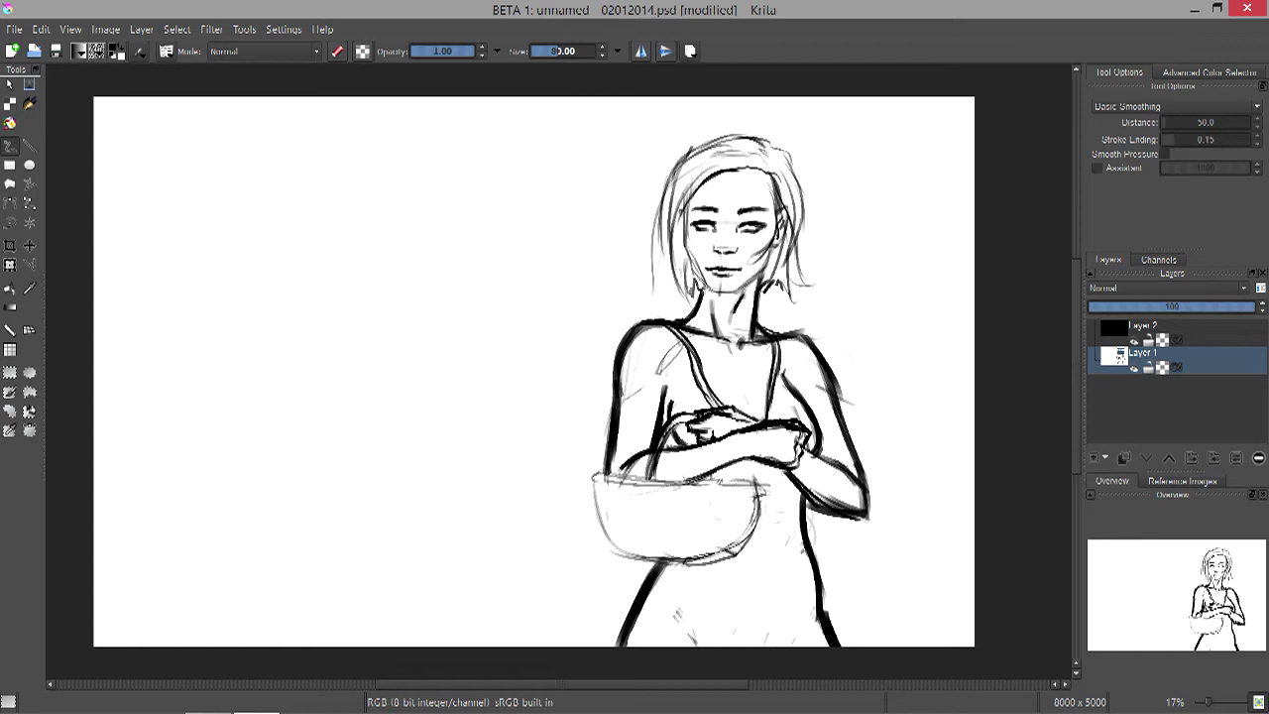
# - With a larger brush, darken the hairline and left side of the hair, then restore size 70
pyautogui.moveTo(634, 710)
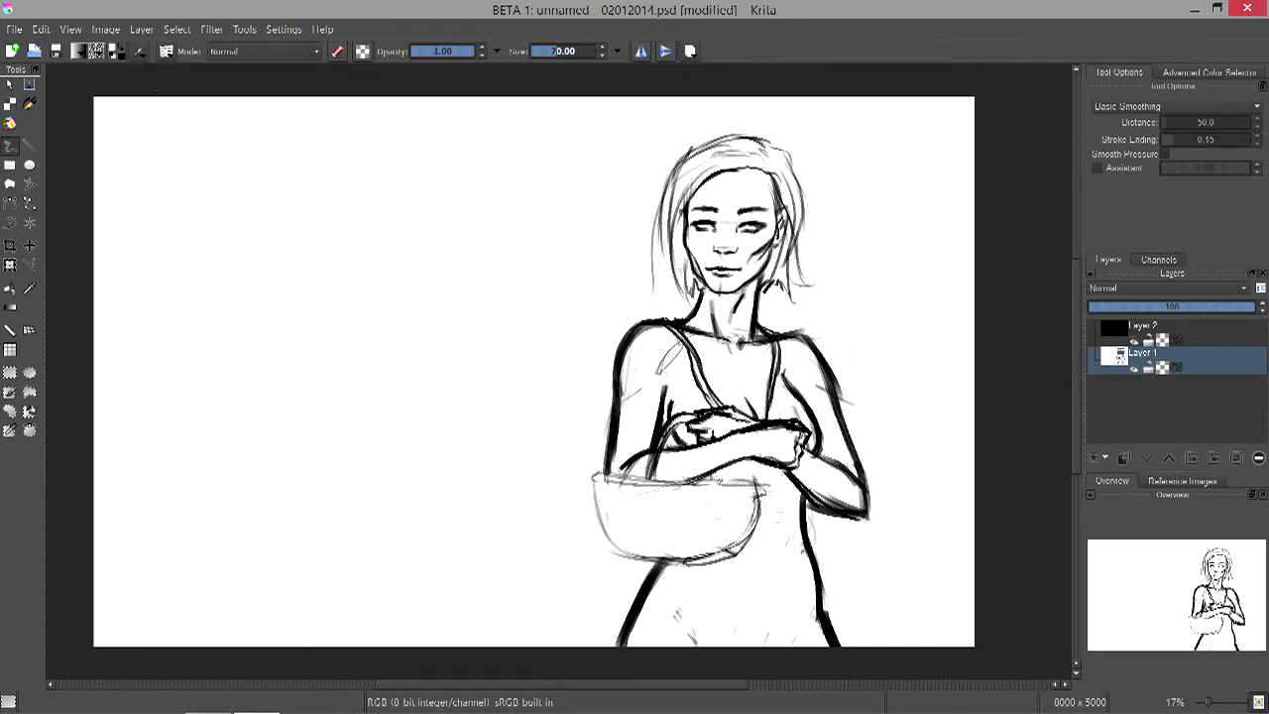
pyautogui.press(']')
pyautogui.moveTo(765, 171)
pyautogui.mouseDown()
pyautogui.moveTo(710, 176)
pyautogui.moveTo(680, 214)
pyautogui.mouseUp()
pyautogui.moveTo(674, 232); pyautogui.dragTo(662, 282)
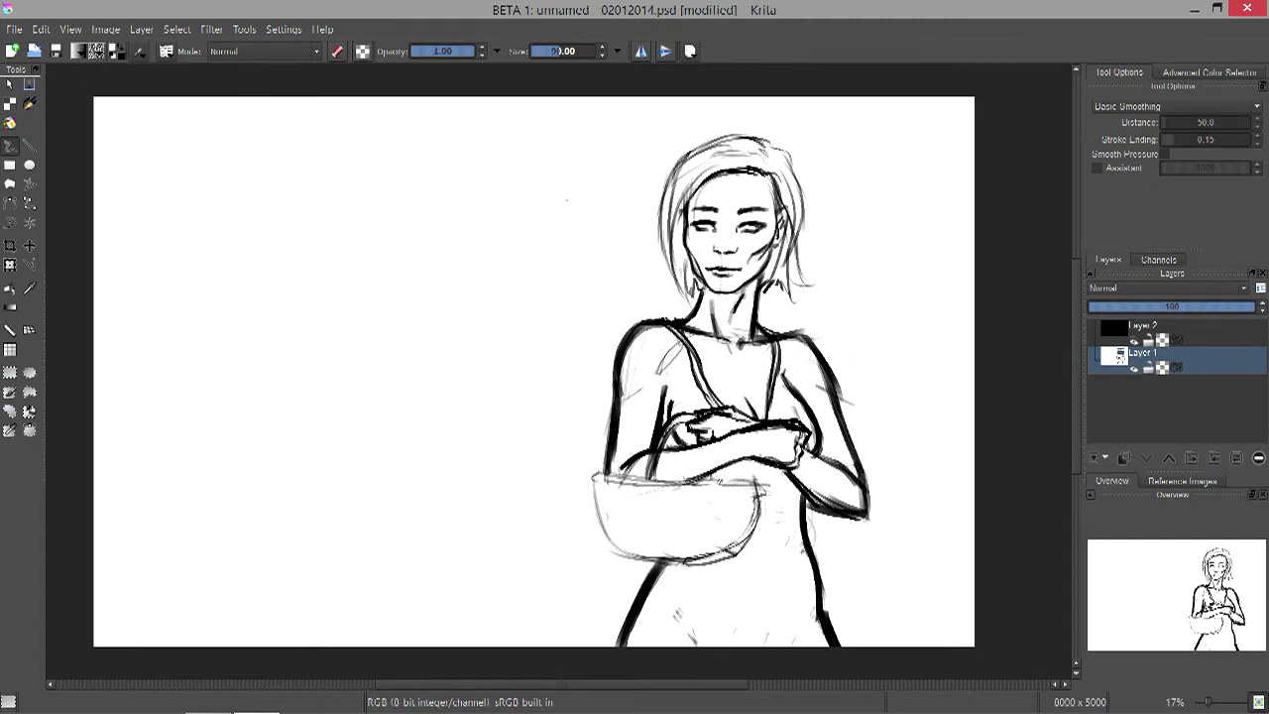
pyautogui.press('[')
# - At brush size 200, paint a thick dark rim along the basket top
pyautogui.write('200')
pyautogui.press('Return')
pyautogui.moveTo(592, 476)
pyautogui.mouseDown()
pyautogui.moveTo(762, 479)
pyautogui.moveTo(634, 558)
pyautogui.moveTo(759, 479)
pyautogui.mouseUp()
pyautogui.moveTo(592, 482); pyautogui.dragTo(769, 485)
# - At size 70, crosshatch the basket with wicker strokes and pile round fruit on the rim
pyautogui.write('70')
pyautogui.press('Return')
pyautogui.moveTo(630, 498); pyautogui.dragTo(631, 547)
pyautogui.moveTo(691, 506); pyautogui.dragTo(690, 559)
pyautogui.moveTo(713, 504); pyautogui.dragTo(713, 555)
pyautogui.moveTo(668, 500); pyautogui.dragTo(668, 557)
pyautogui.moveTo(647, 498)
pyautogui.mouseDown()
pyautogui.moveTo(647, 555)
pyautogui.moveTo(718, 513)
pyautogui.mouseUp()
pyautogui.moveTo(608, 503); pyautogui.dragTo(733, 506)
pyautogui.moveTo(623, 533)
pyautogui.mouseDown()
pyautogui.moveTo(741, 533)
pyautogui.moveTo(725, 545)
pyautogui.mouseUp()
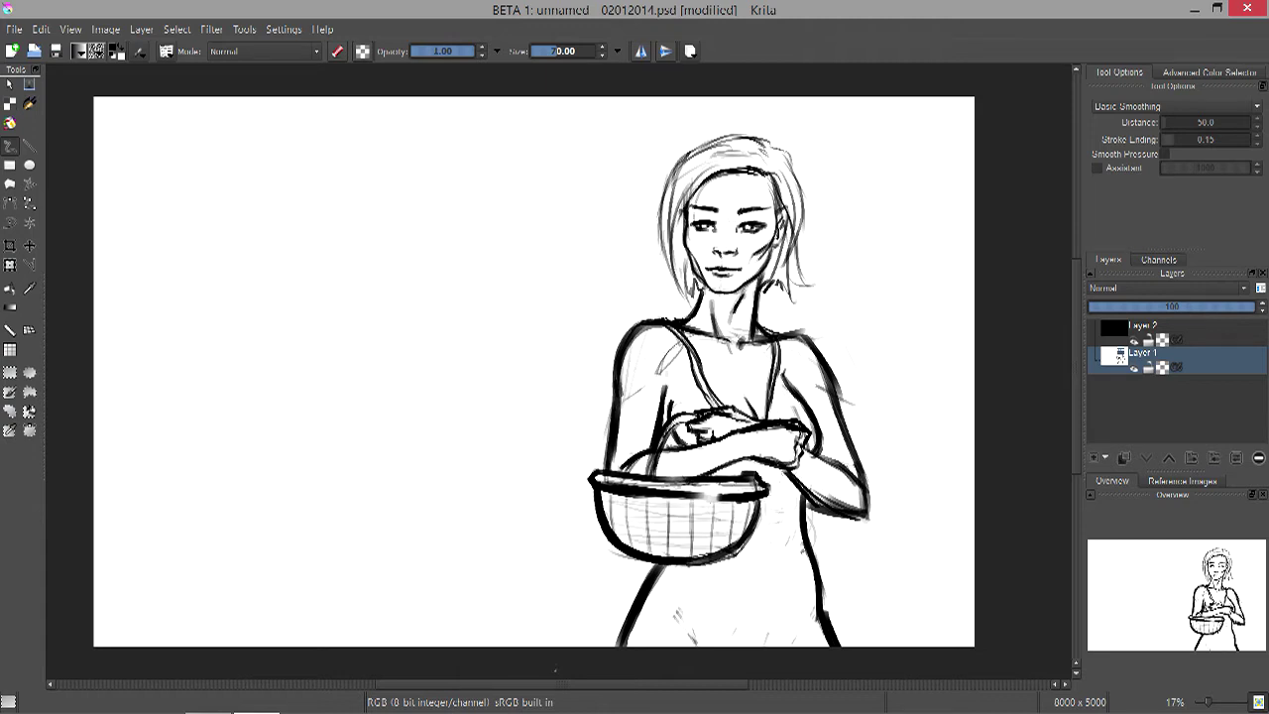
pyautogui.moveTo(679, 466)
pyautogui.mouseDown()
pyautogui.moveTo(719, 468)
pyautogui.moveTo(620, 468)
pyautogui.mouseUp()
pyautogui.moveTo(729, 465); pyautogui.dragTo(738, 472)
# - Shade the shoulders with short strokes and lighten the left arm's outline
pyautogui.moveTo(816, 354); pyautogui.dragTo(798, 386)
pyautogui.moveTo(624, 343); pyautogui.dragTo(672, 390)
pyautogui.moveTo(813, 352)
pyautogui.mouseDown()
pyautogui.moveTo(825, 346)
pyautogui.moveTo(815, 372)
pyautogui.mouseUp()
pyautogui.moveTo(631, 340); pyautogui.dragTo(650, 328)
pyautogui.moveTo(654, 415); pyautogui.dragTo(642, 450)
pyautogui.press('[')
pyautogui.press('[')
pyautogui.press('[')
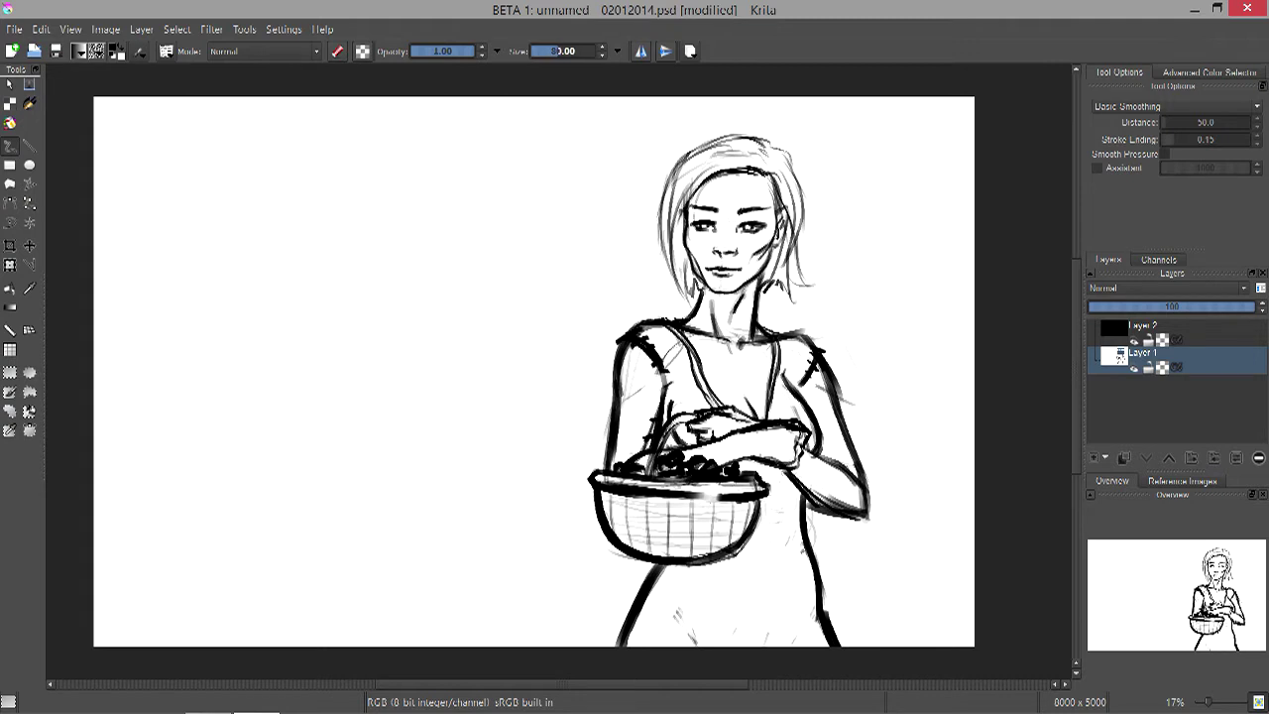
pyautogui.press(']')
pyautogui.press(']')
pyautogui.press(']')
pyautogui.press(']')
pyautogui.moveTo(615, 337); pyautogui.dragTo(613, 462)
# - With a larger brush, paint a thick dark waistband across the dress
pyautogui.press(']')
pyautogui.press(']')
pyautogui.moveTo(839, 541); pyautogui.dragTo(819, 572)
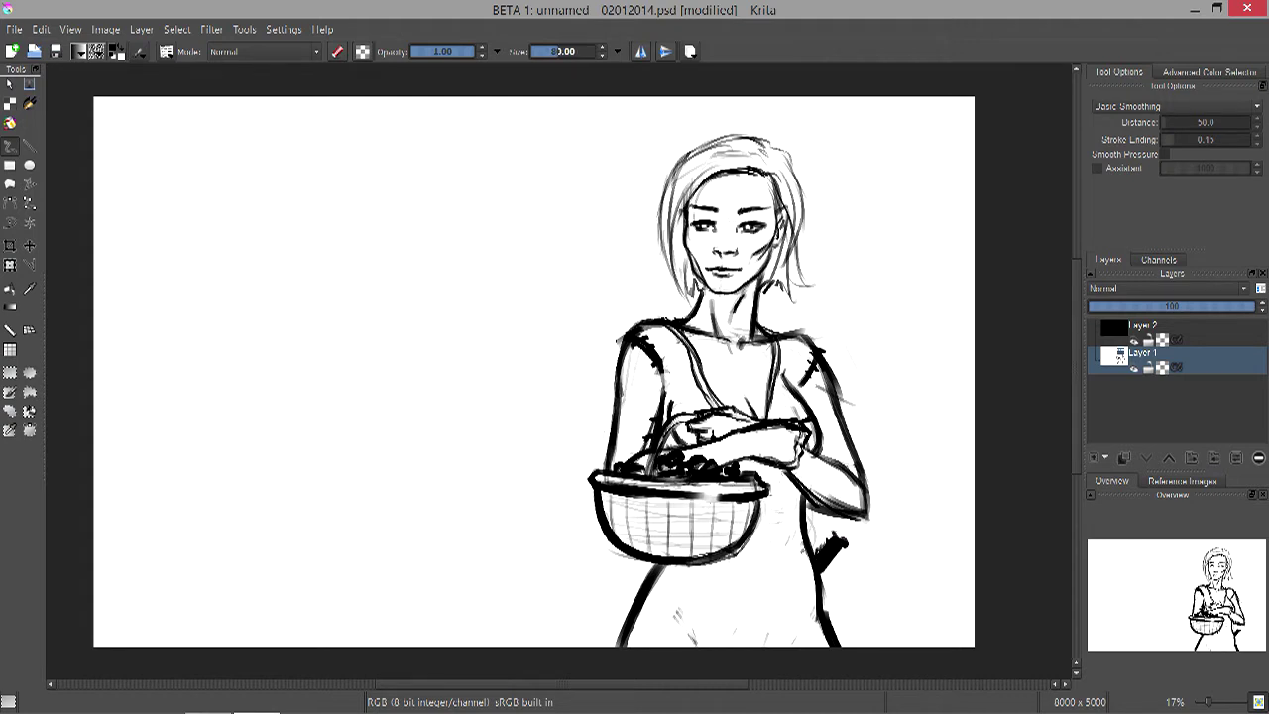
pyautogui.moveTo(814, 567); pyautogui.dragTo(662, 575)
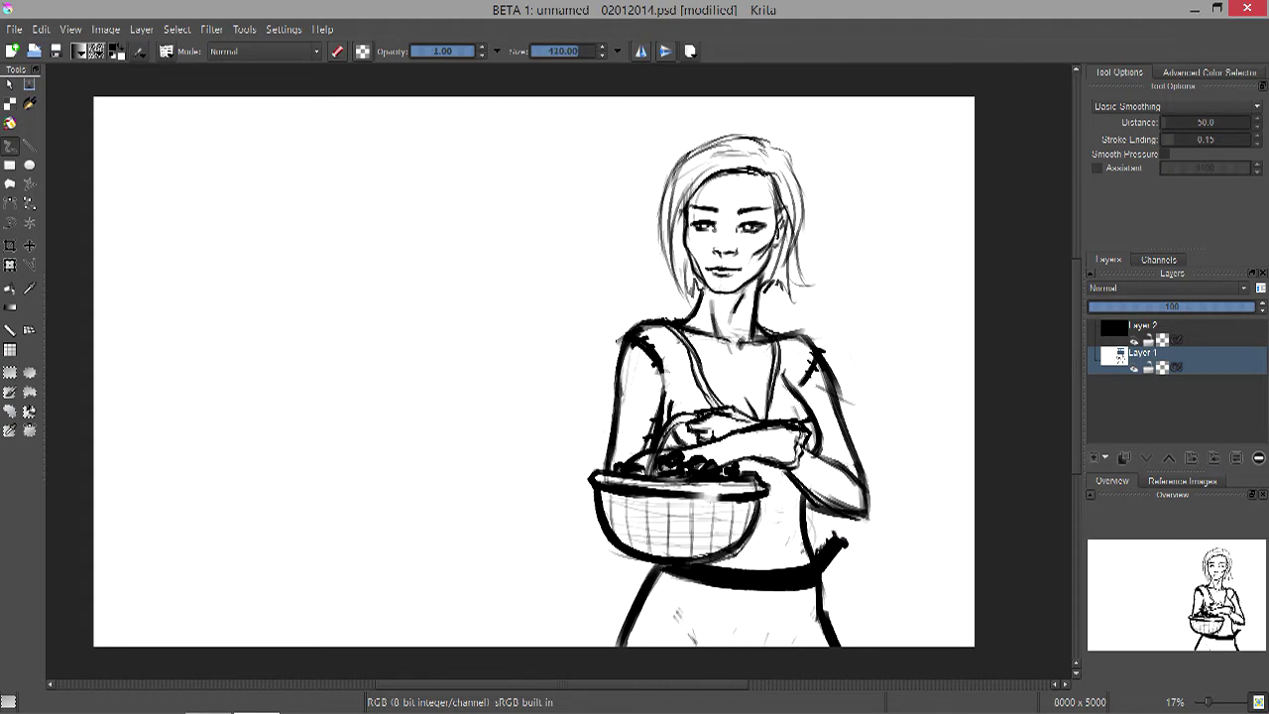
# - Draw thin vertical bodice lines and a V-shaped lacing below the waistband
pyautogui.press('[')
pyautogui.press('[')
pyautogui.press('[')
pyautogui.press('[')
pyautogui.press('[')
pyautogui.press('[')
pyautogui.press('[')
pyautogui.press('[')
pyautogui.moveTo(767, 499)
pyautogui.mouseDown()
pyautogui.moveTo(763, 571)
pyautogui.moveTo(749, 569)
pyautogui.mouseUp()
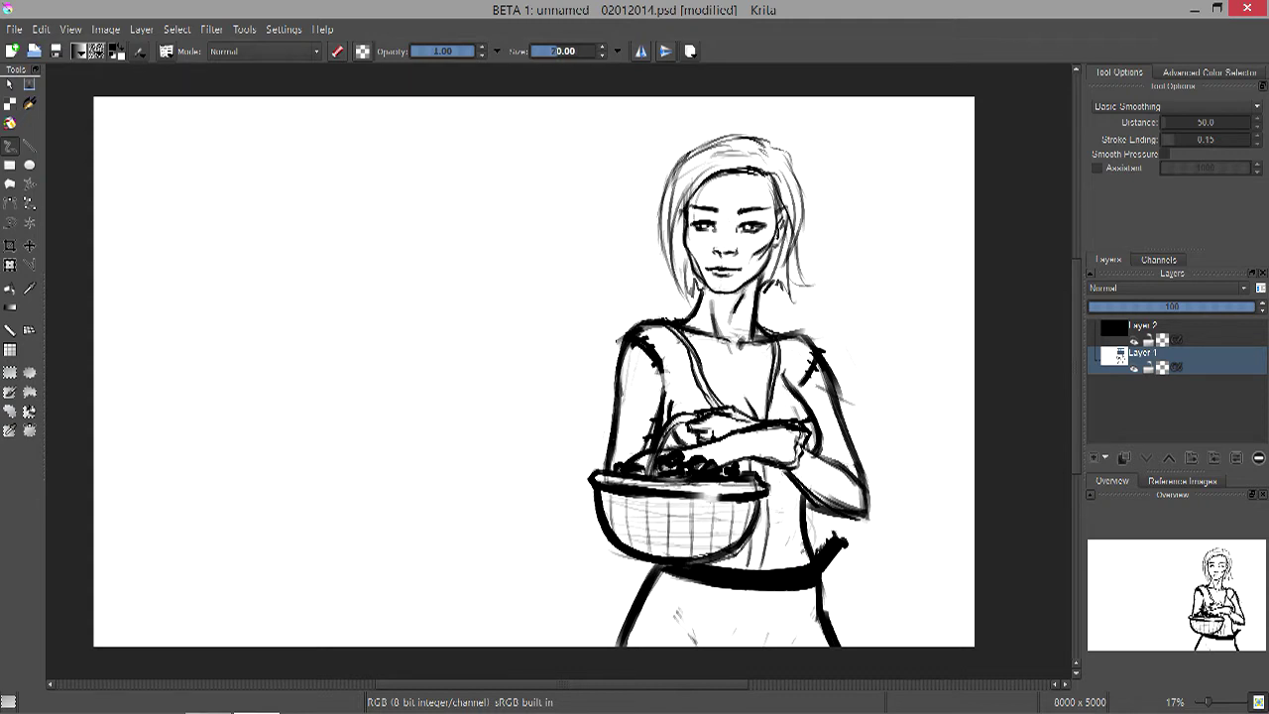
pyautogui.moveTo(813, 589); pyautogui.dragTo(746, 625)
pyautogui.press(']')
pyautogui.press(']')
pyautogui.moveTo(662, 573)
pyautogui.mouseDown()
pyautogui.moveTo(732, 631)
pyautogui.moveTo(751, 623)
pyautogui.mouseUp()
pyautogui.moveTo(765, 498)
pyautogui.mouseDown()
pyautogui.moveTo(761, 571)
pyautogui.moveTo(799, 531)
pyautogui.moveTo(773, 505)
pyautogui.mouseUp()
# - At size 200, add dark strokes at the basket's right rim, waistband and skirt
pyautogui.press(']')
pyautogui.press(']')
pyautogui.press(']')
pyautogui.moveTo(743, 466); pyautogui.dragTo(769, 467)
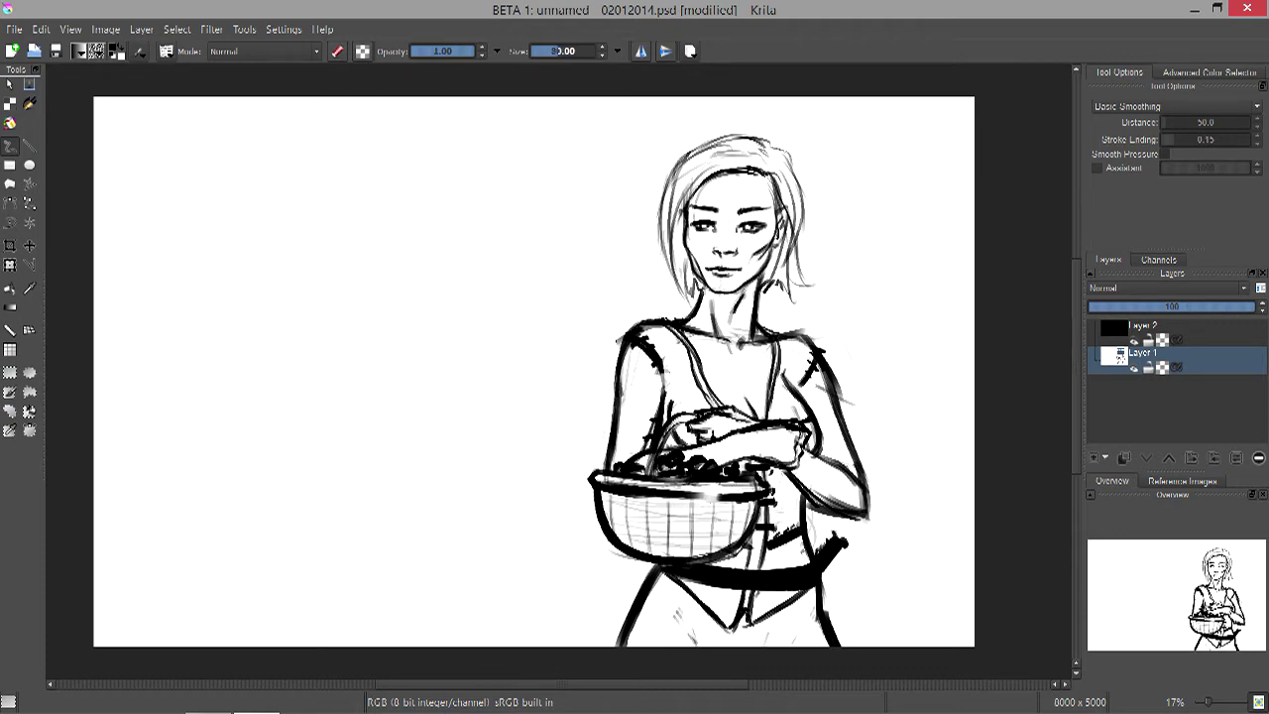
pyautogui.moveTo(757, 593); pyautogui.dragTo(796, 619)
pyautogui.moveTo(799, 537); pyautogui.dragTo(767, 553)
pyautogui.moveTo(680, 579); pyautogui.dragTo(734, 623)
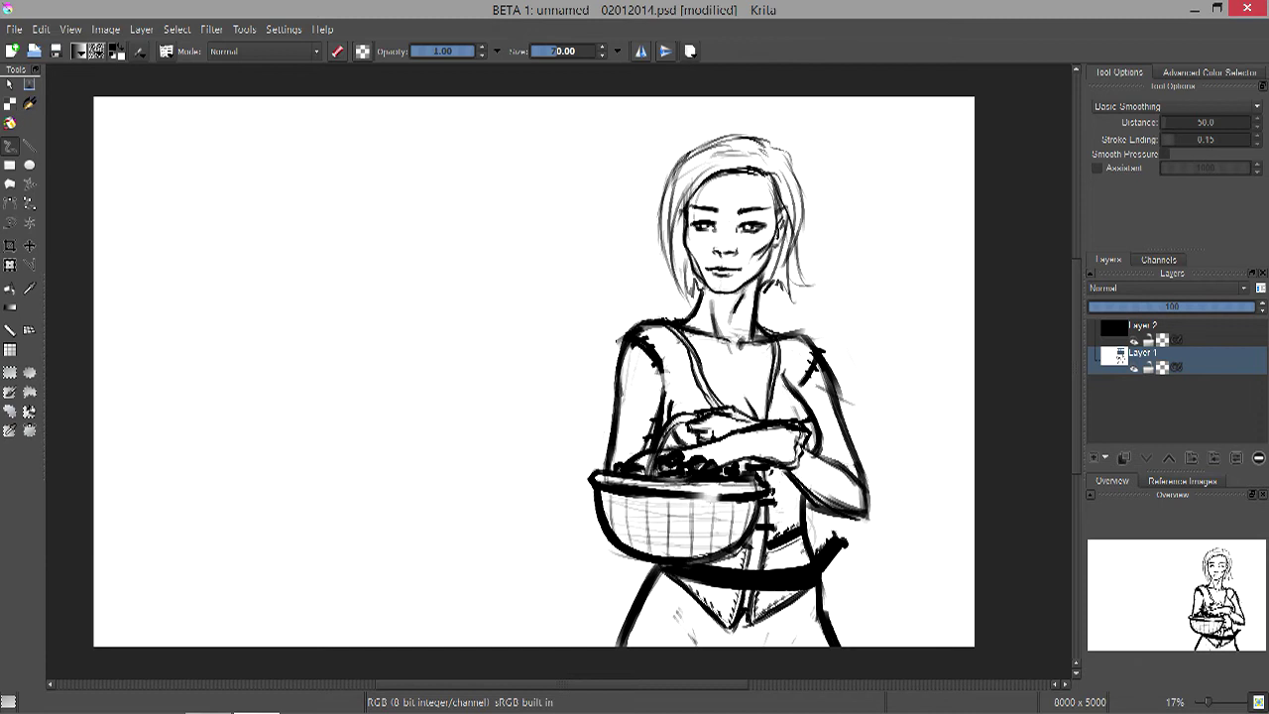
pyautogui.press('+')
pyautogui.press(']')
pyautogui.press('-')
pyautogui.press('-')
pyautogui.press('+')
# - Mirror the view, darken the hair's top edge, and select and transform the head area
pyautogui.press('m')
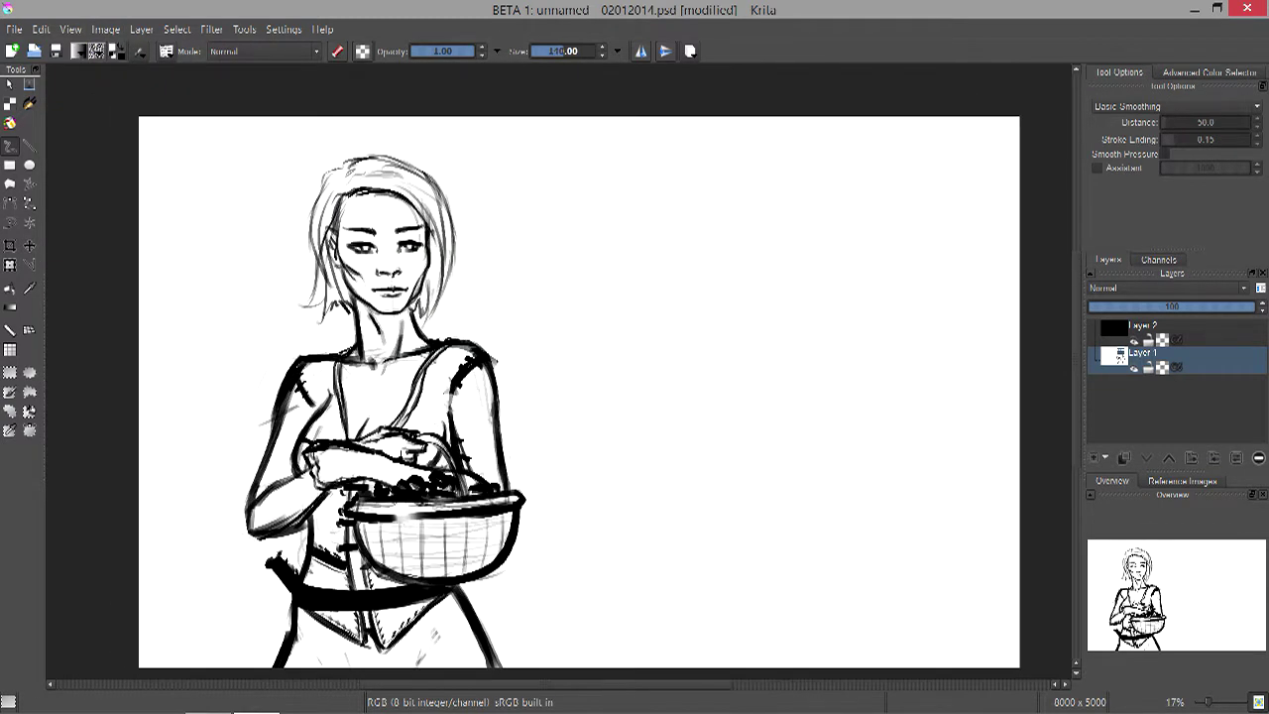
pyautogui.moveTo(335, 164)
pyautogui.mouseDown()
pyautogui.moveTo(309, 295)
pyautogui.moveTo(289, 311)
pyautogui.moveTo(402, 152)
pyautogui.moveTo(452, 235)
pyautogui.mouseUp()
pyautogui.hotkey('ctrl', 'r')
pyautogui.moveTo(255, 133); pyautogui.dragTo(492, 323)
pyautogui.hotkey('ctrl', 't')
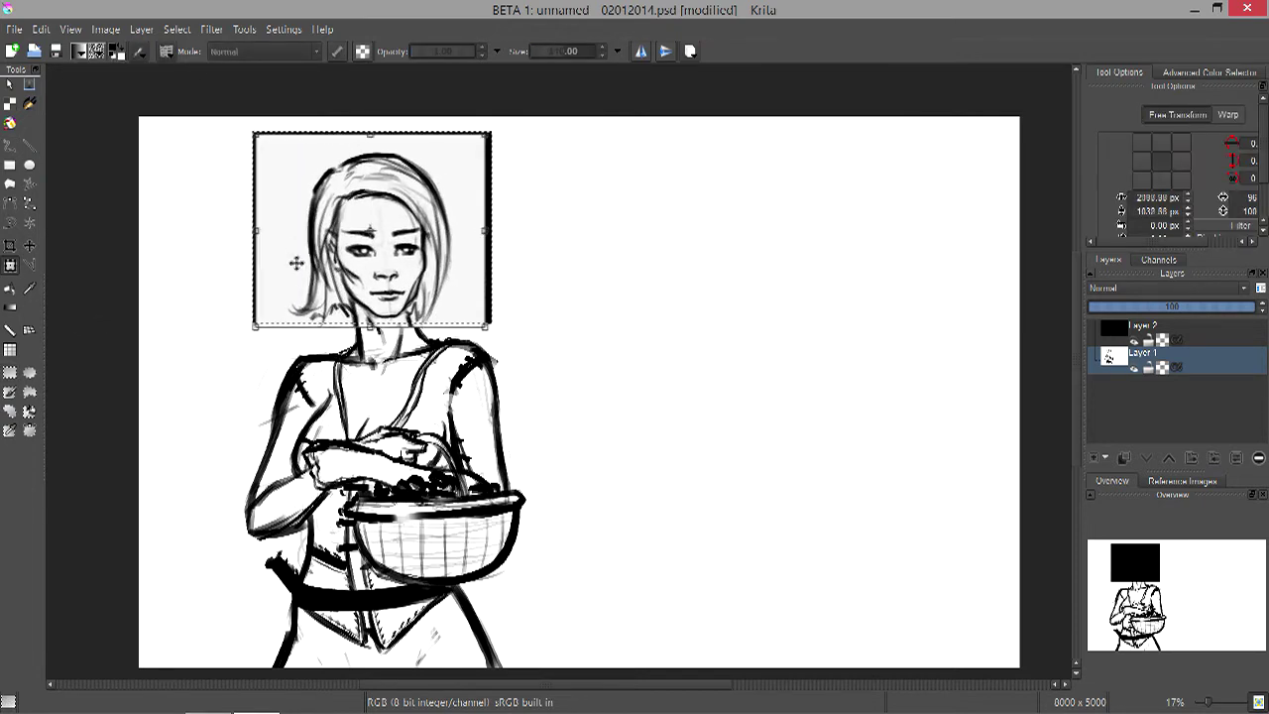
pyautogui.press('b')
# - Deselect through the Select menu to clear the black fill, then shrink the brush
pyautogui.click(176, 29)
pyautogui.click(203, 62)
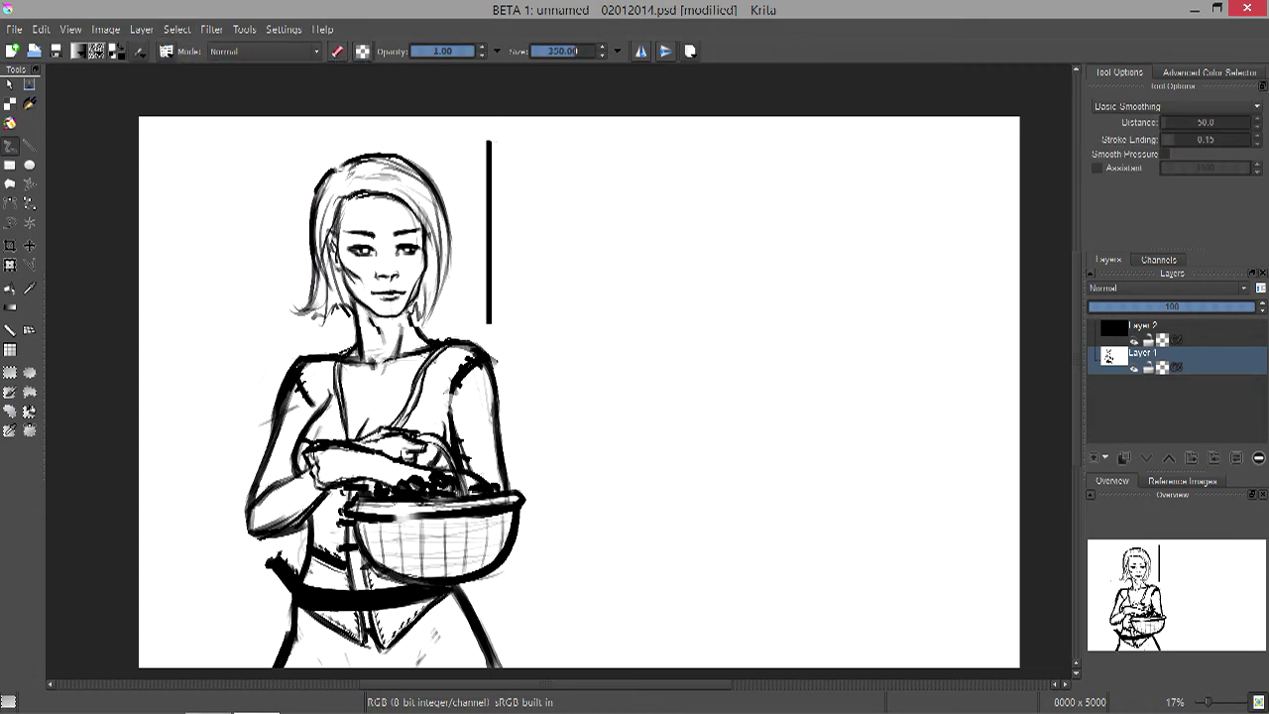
pyautogui.press('[')
pyautogui.press('[')
pyautogui.press('[')
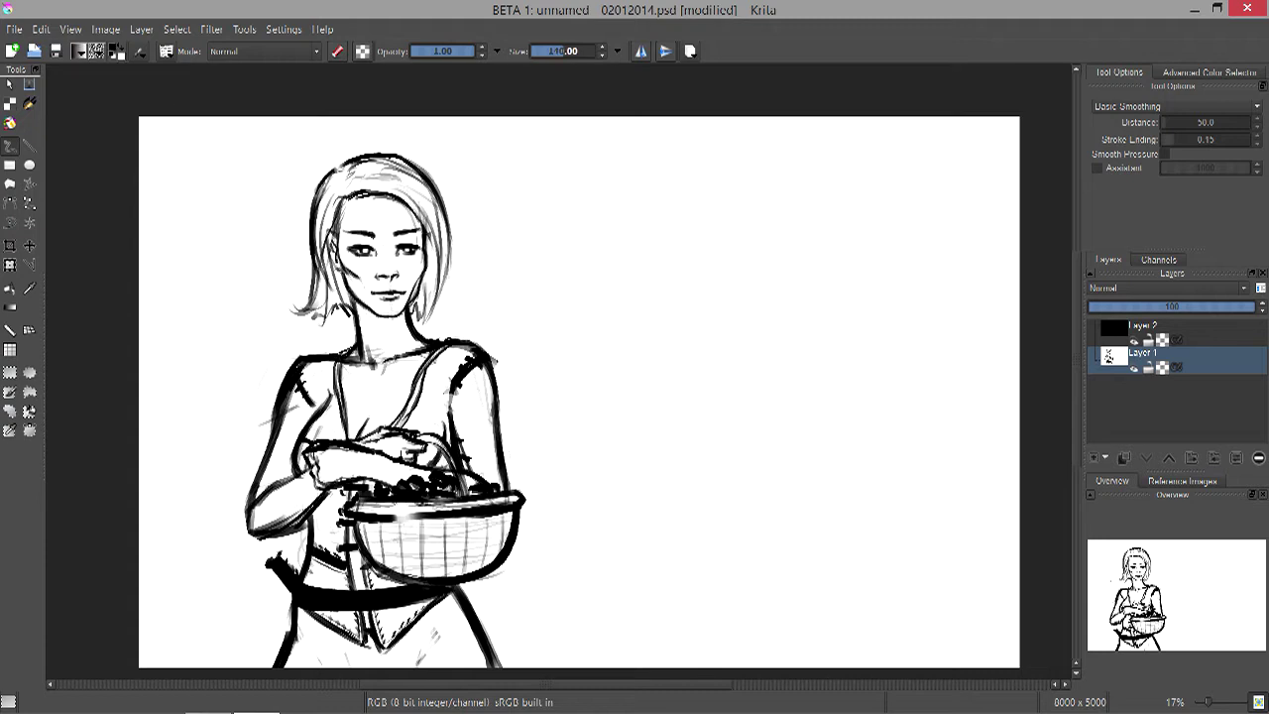
pyautogui.press('[')
pyautogui.press('[')
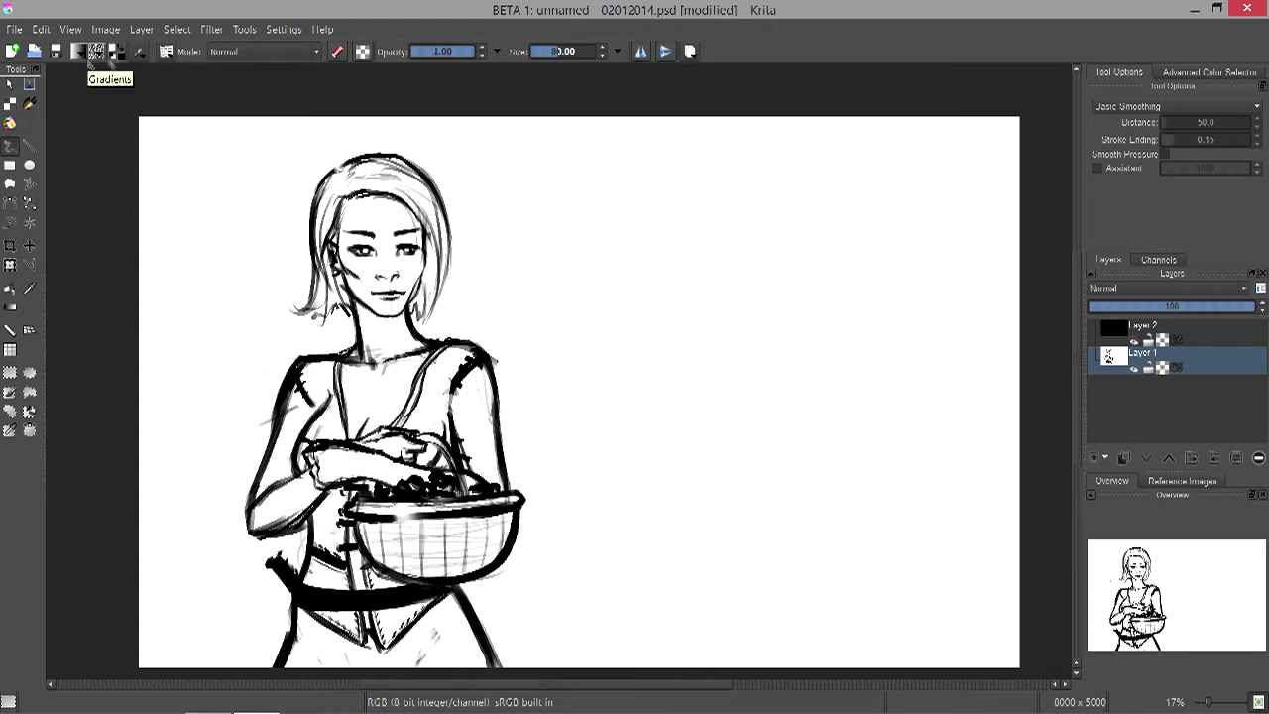
# - Darken the right and top hair edges, the neck and the strand by the cheek
pyautogui.moveTo(419, 214); pyautogui.dragTo(446, 335)
pyautogui.moveTo(436, 263); pyautogui.dragTo(450, 337)
pyautogui.moveTo(414, 279); pyautogui.dragTo(424, 331)
pyautogui.moveTo(353, 290); pyautogui.dragTo(335, 326)
pyautogui.moveTo(345, 275); pyautogui.dragTo(314, 320)
pyautogui.moveTo(427, 265); pyautogui.dragTo(416, 306)
pyautogui.moveTo(436, 236); pyautogui.dragTo(430, 276)
pyautogui.moveTo(438, 215); pyautogui.dragTo(420, 303)
pyautogui.moveTo(401, 193); pyautogui.dragTo(438, 252)
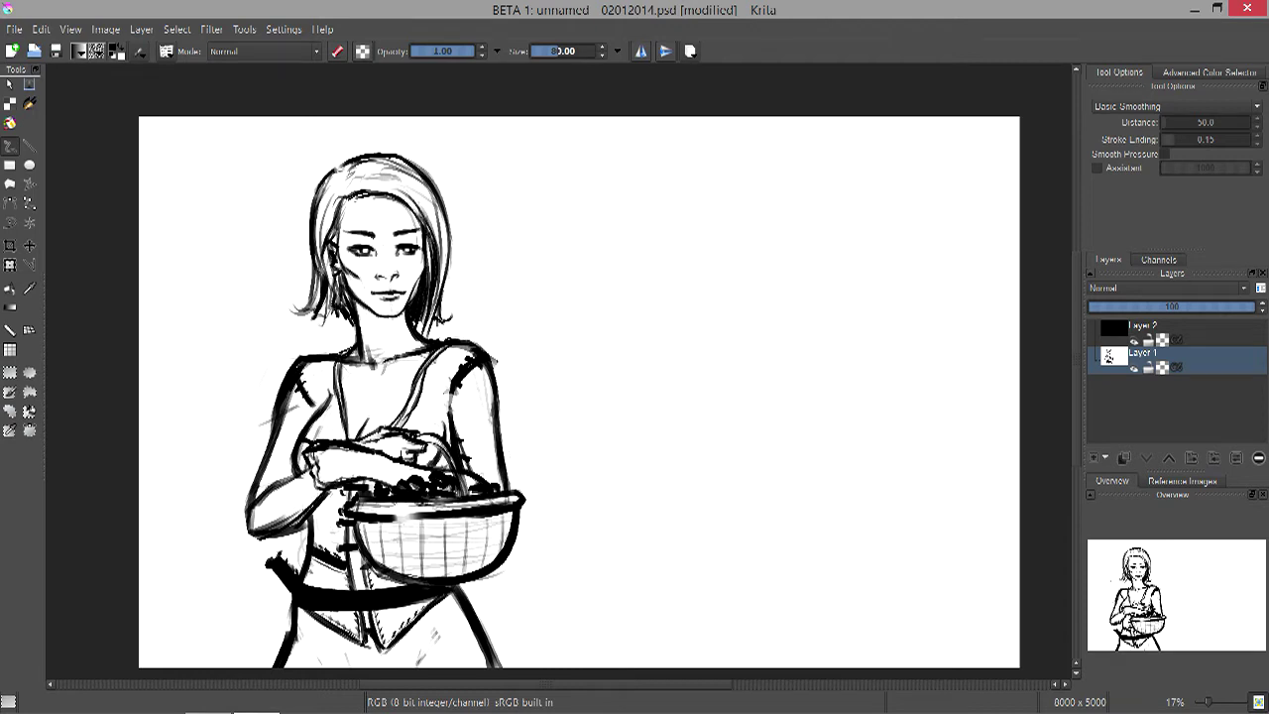
# - Erase the left shoulder lines and darken the left forearm and lower-left leg
pyautogui.press(']')
pyautogui.press(']')
pyautogui.press(']')
pyautogui.press(']')
pyautogui.press(']')
pyautogui.moveTo(285, 428)
pyautogui.mouseDown()
pyautogui.moveTo(293, 361)
pyautogui.moveTo(309, 357)
pyautogui.mouseUp()
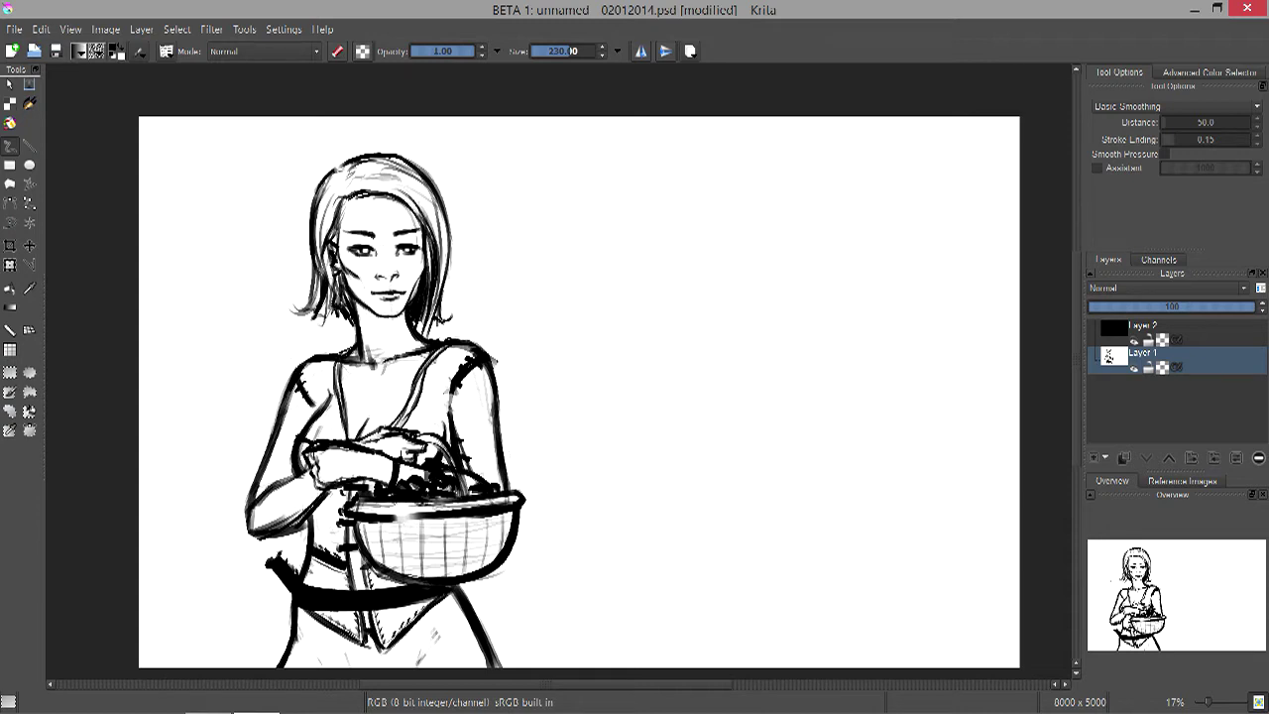
pyautogui.moveTo(337, 516)
pyautogui.mouseDown()
pyautogui.moveTo(268, 476)
pyautogui.moveTo(247, 528)
pyautogui.mouseUp()
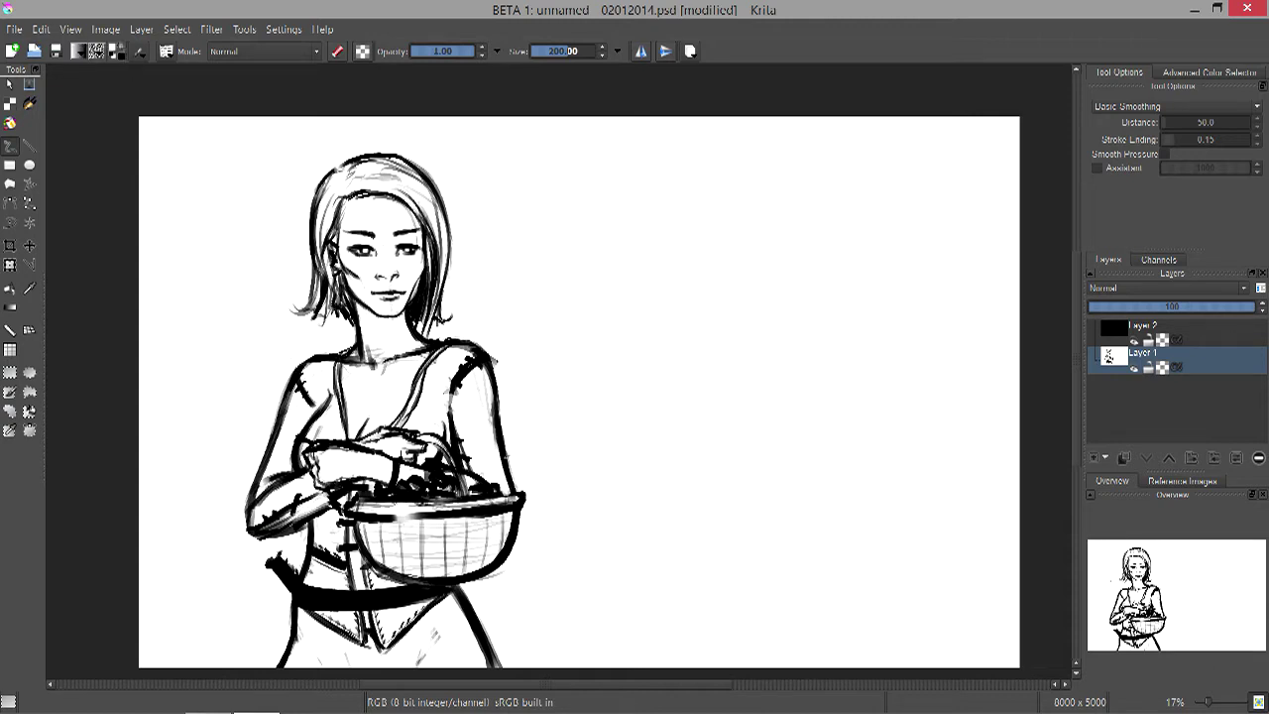
pyautogui.moveTo(290, 670); pyautogui.dragTo(293, 599)
# - Hatch short strokes along the bottom of the legs and the right leg line
pyautogui.press('[')
pyautogui.press(']')
pyautogui.moveTo(331, 659); pyautogui.dragTo(363, 662)
pyautogui.press(']')
pyautogui.moveTo(438, 606); pyautogui.dragTo(454, 615)
pyautogui.moveTo(444, 627); pyautogui.dragTo(468, 660)
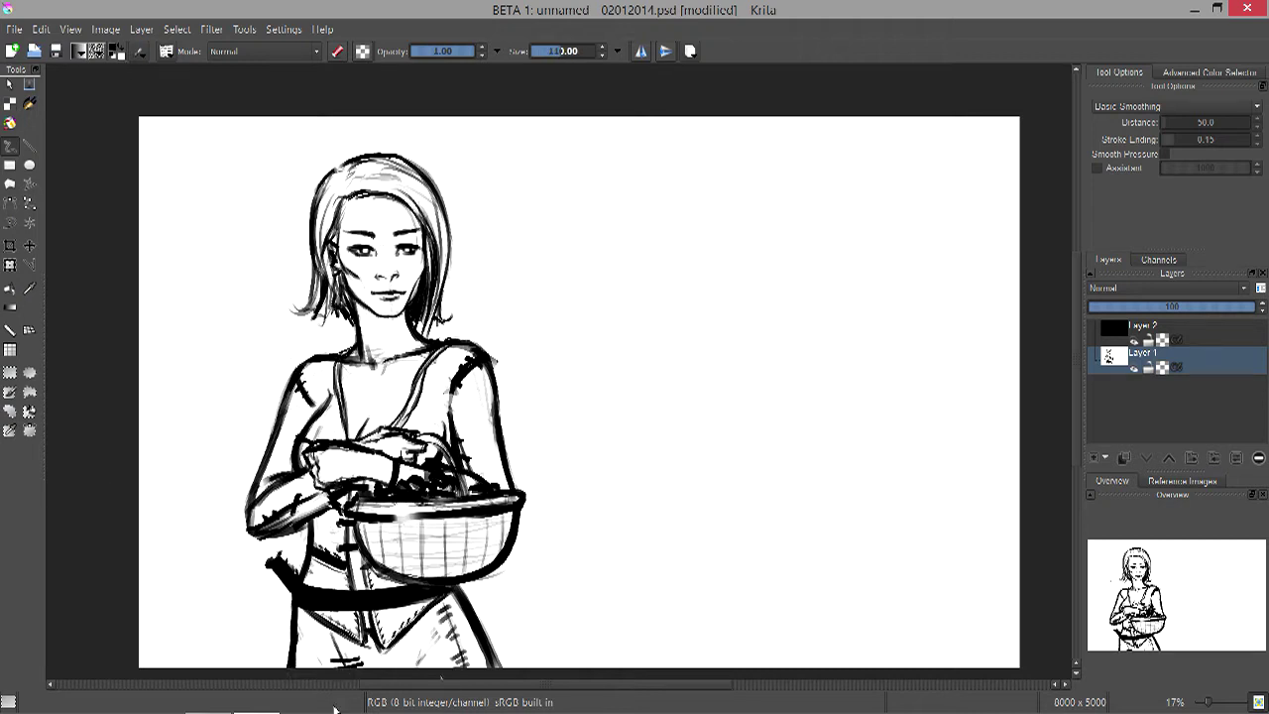
# - Add denser crosshatched shading across the basket weave
pyautogui.press('[')
pyautogui.moveTo(357, 523); pyautogui.dragTo(359, 581)
pyautogui.moveTo(383, 521)
pyautogui.mouseDown()
pyautogui.moveTo(384, 579)
pyautogui.moveTo(410, 583)
pyautogui.mouseUp()
pyautogui.moveTo(456, 518)
pyautogui.mouseDown()
pyautogui.moveTo(458, 575)
pyautogui.moveTo(482, 571)
pyautogui.mouseUp()
pyautogui.moveTo(392, 547); pyautogui.dragTo(496, 551)
pyautogui.press('-')
pyautogui.press('=')
# - With a smaller brush, darken the hair strand beside the face
pyautogui.press('[')
pyautogui.press('[')
pyautogui.press('[')
pyautogui.press('[')
pyautogui.moveTo(409, 202); pyautogui.dragTo(420, 261)
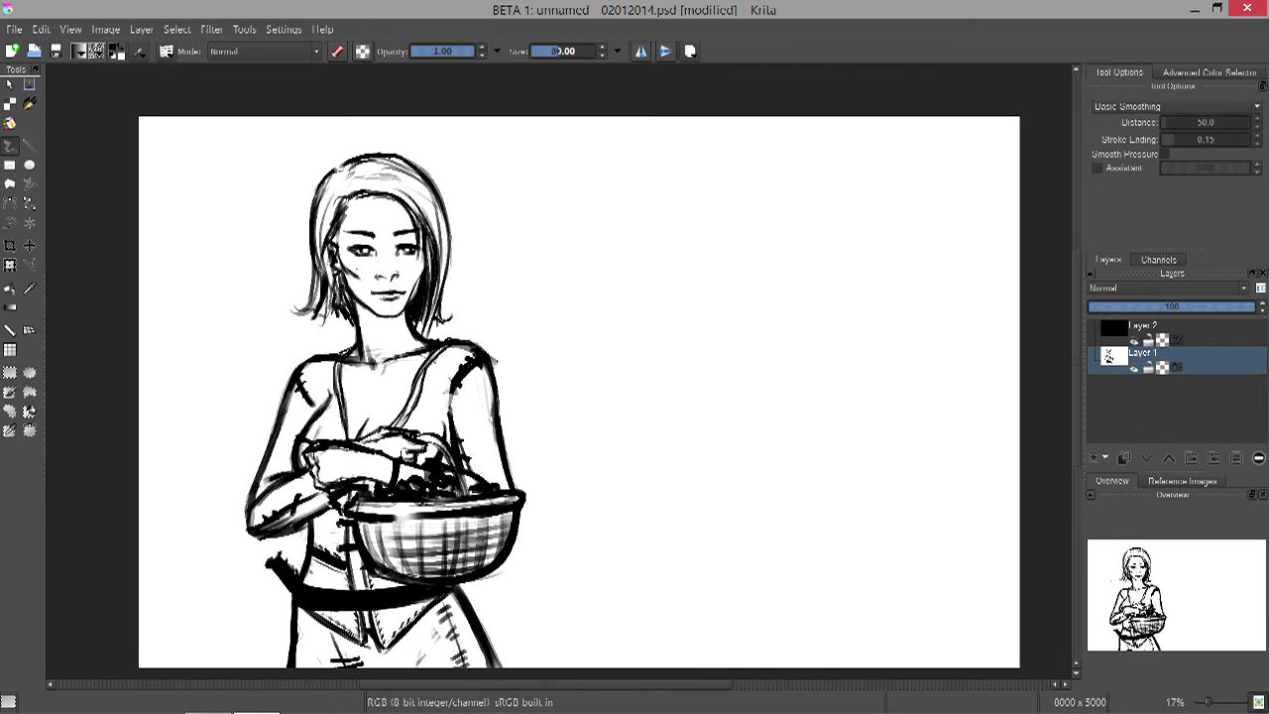
pyautogui.press('-')
pyautogui.press('-')
pyautogui.press('=')
pyautogui.click(105, 28)
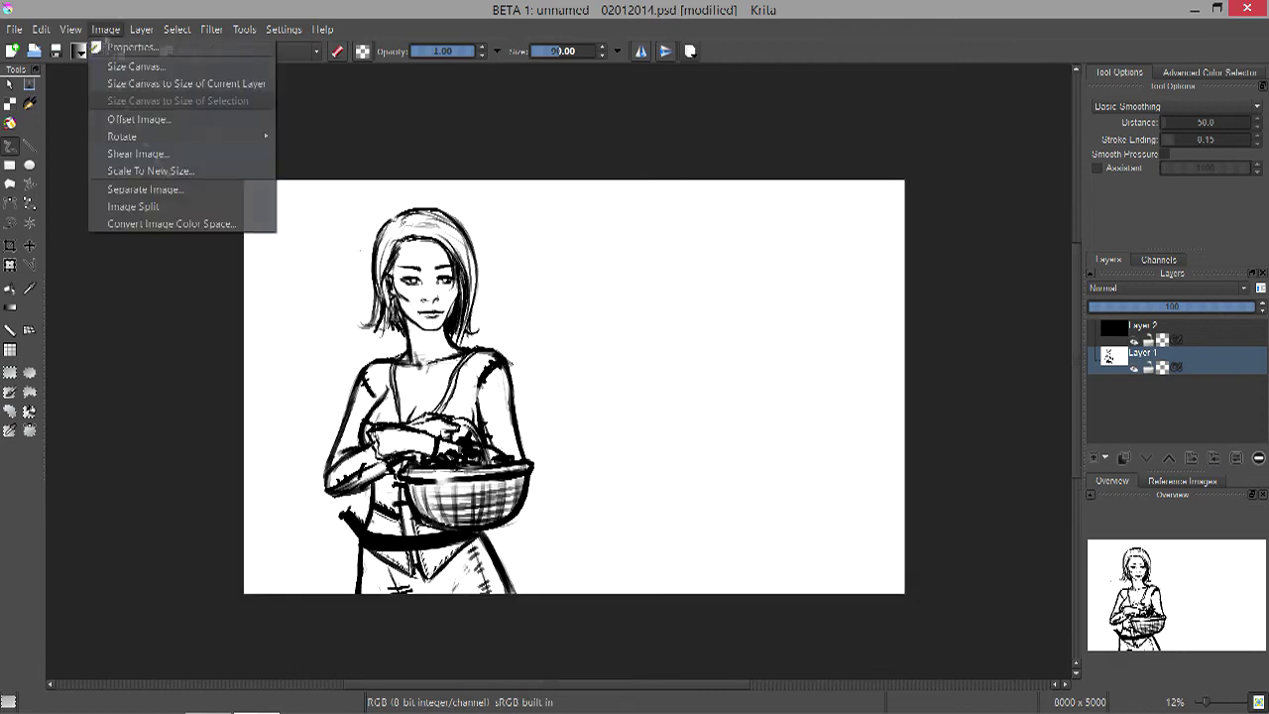
# - Mirror the image horizontally, then block grey shading over shoulders, waist, skirt and left chest
pyautogui.click(149, 113)
pyautogui.press('+')
pyautogui.moveTo(798, 305); pyautogui.dragTo(765, 337)
pyautogui.moveTo(840, 365); pyautogui.dragTo(842, 431)
pyautogui.moveTo(710, 381)
pyautogui.mouseDown()
pyautogui.moveTo(706, 441)
pyautogui.moveTo(738, 392)
pyautogui.mouseUp()
pyautogui.moveTo(815, 501)
pyautogui.mouseDown()
pyautogui.moveTo(830, 584)
pyautogui.moveTo(793, 482)
pyautogui.mouseUp()
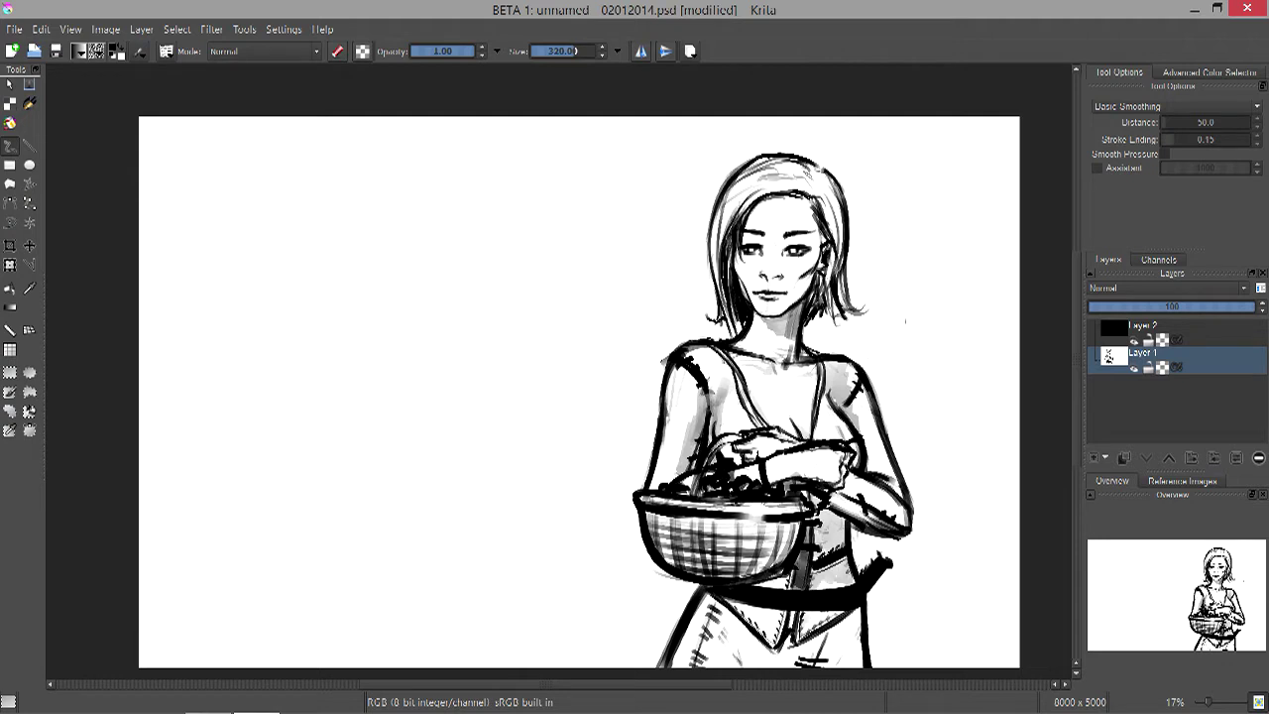
pyautogui.moveTo(773, 579)
pyautogui.mouseDown()
pyautogui.moveTo(733, 620)
pyautogui.moveTo(852, 664)
pyautogui.mouseUp()
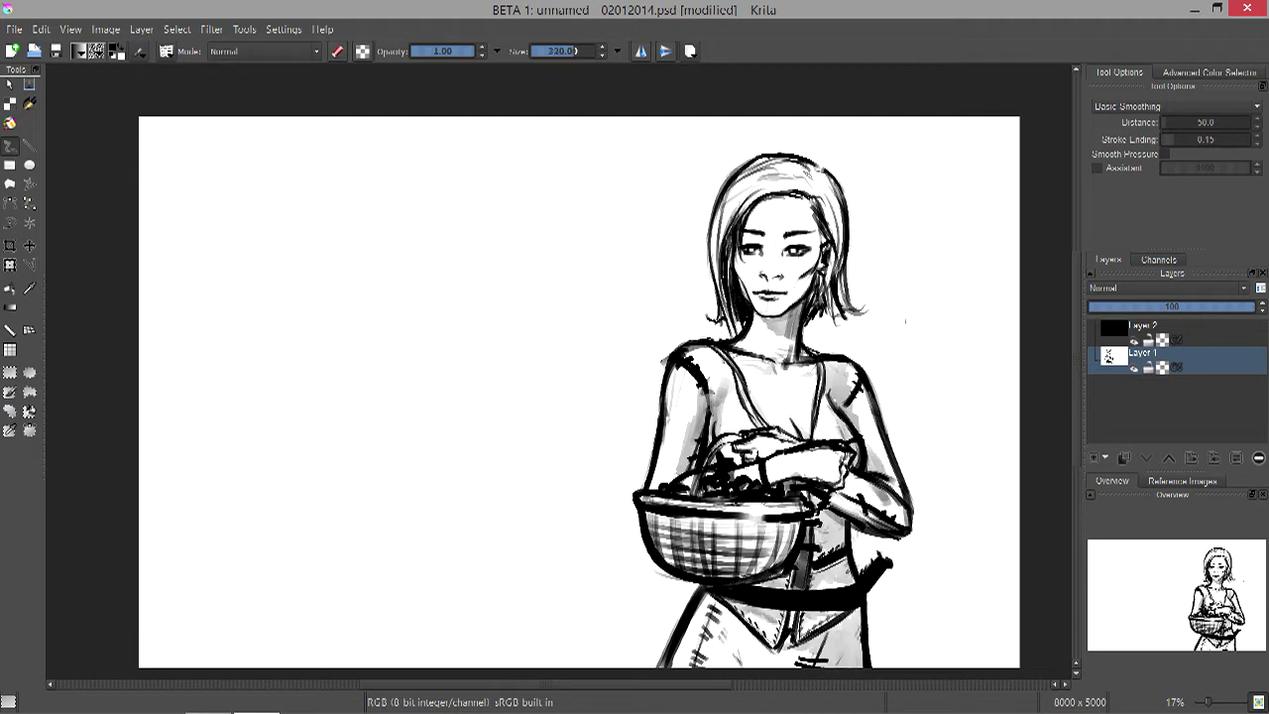
pyautogui.moveTo(753, 614); pyautogui.dragTo(693, 664)
pyautogui.moveTo(684, 397); pyautogui.dragTo(679, 476)
# - Add dark shading by the cheek and nose and dark strokes through the hair
pyautogui.moveTo(744, 238); pyautogui.dragTo(769, 287)
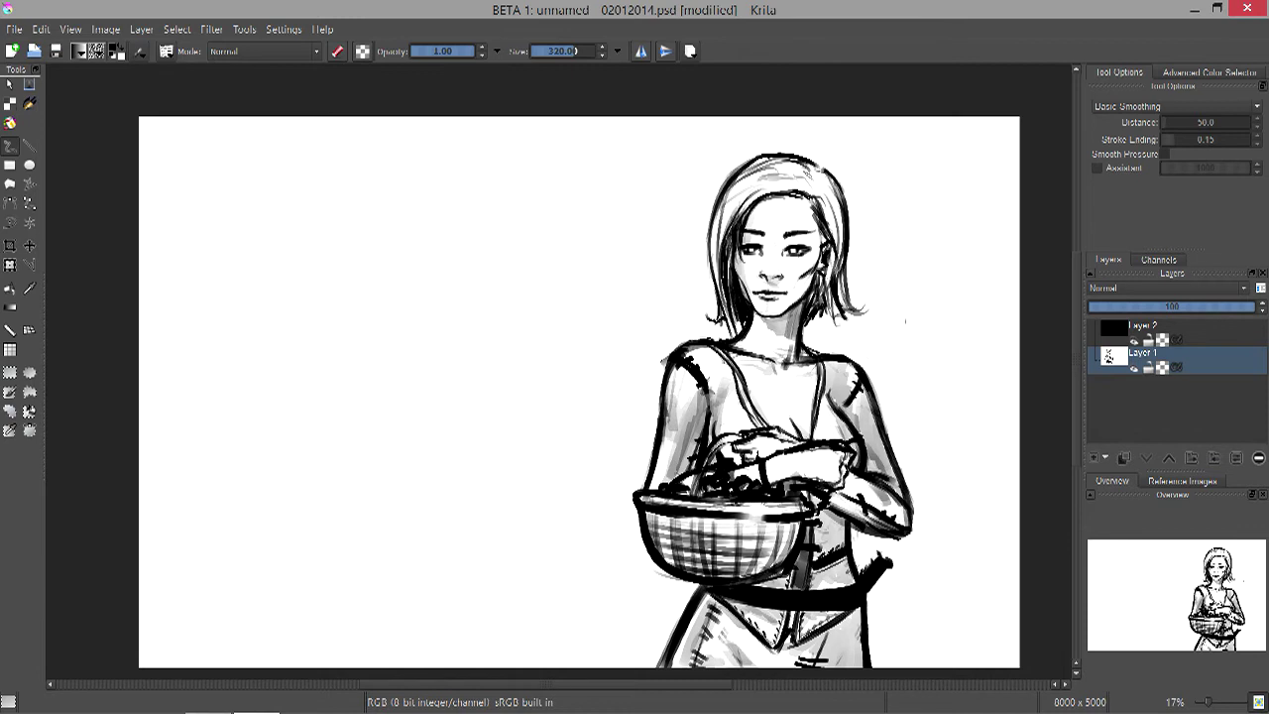
pyautogui.moveTo(832, 179); pyautogui.dragTo(840, 292)
pyautogui.moveTo(823, 218); pyautogui.dragTo(848, 312)
pyautogui.moveTo(783, 176)
pyautogui.mouseDown()
pyautogui.moveTo(728, 238)
pyautogui.moveTo(729, 322)
pyautogui.mouseUp()
pyautogui.press('-')
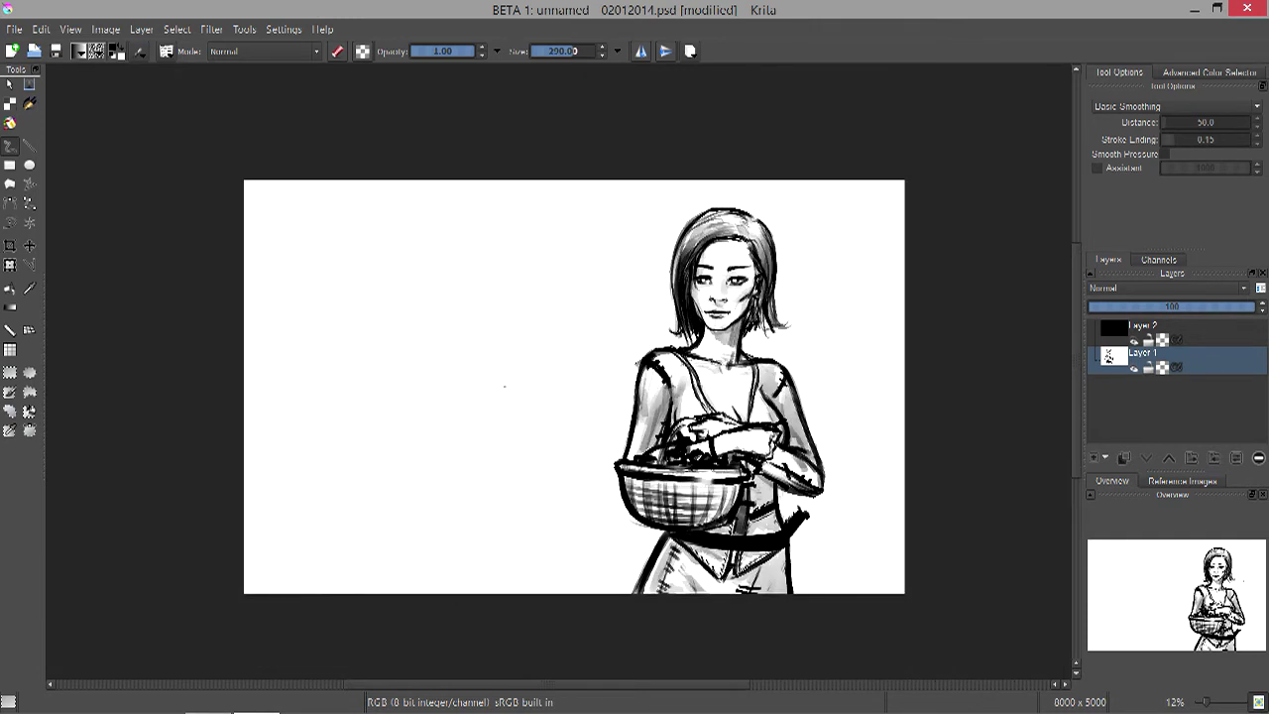
# - Lighten the figure's left outline, skirt edges and hair's left edge with white paint
pyautogui.moveTo(674, 347)
pyautogui.mouseDown()
pyautogui.moveTo(634, 406)
pyautogui.moveTo(619, 495)
pyautogui.moveTo(634, 525)
pyautogui.mouseUp()
pyautogui.moveTo(664, 421); pyautogui.dragTo(635, 461)
pyautogui.moveTo(654, 535); pyautogui.dragTo(644, 593)
pyautogui.moveTo(783, 487); pyautogui.dragTo(789, 524)
pyautogui.moveTo(790, 543); pyautogui.dragTo(790, 592)
pyautogui.press(']')
pyautogui.press('x')
pyautogui.moveTo(654, 545); pyautogui.dragTo(645, 593)
pyautogui.press('x')
pyautogui.moveTo(689, 212); pyautogui.dragTo(684, 319)
pyautogui.press(']')
pyautogui.press(']')
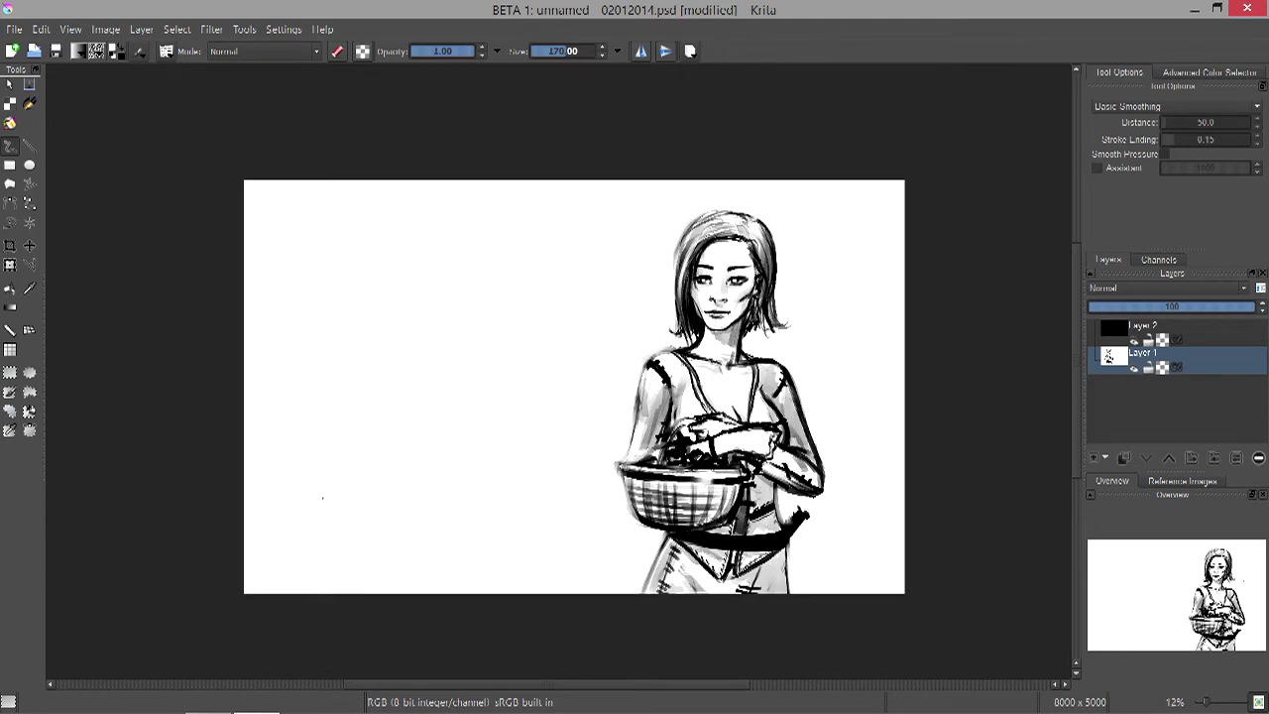
# - Select a rectangle around the figure and fill it with a top-to-bottom gradient
pyautogui.hotkey('ctrl', 'r')
pyautogui.moveTo(589, 195); pyautogui.dragTo(860, 614)
pyautogui.press('g')
pyautogui.moveTo(733, 364); pyautogui.dragTo(734, 635)
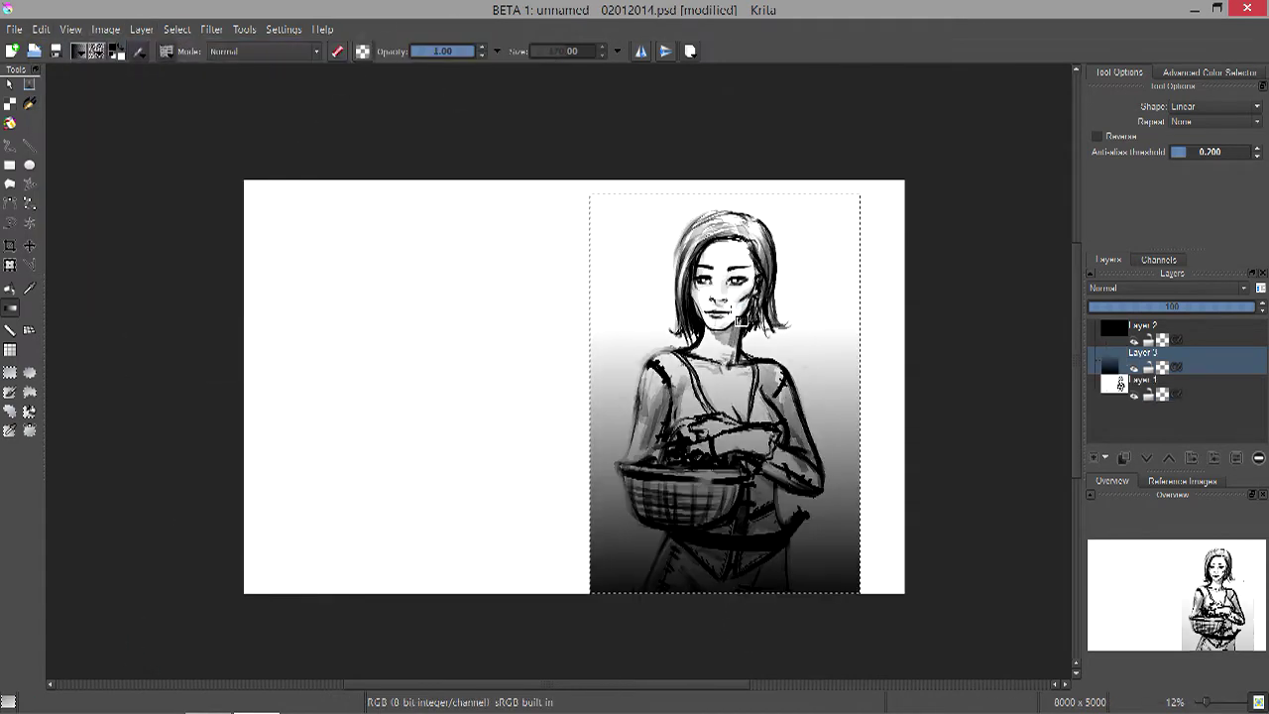
# - Deselect and blend the gradient's left and right edges into white with the brush
pyautogui.hotkey('ctrl', 'shift', 'a')
pyautogui.press('b')
pyautogui.moveTo(607, 355)
pyautogui.mouseDown()
pyautogui.moveTo(625, 396)
pyautogui.moveTo(624, 590)
pyautogui.moveTo(644, 535)
pyautogui.mouseUp()
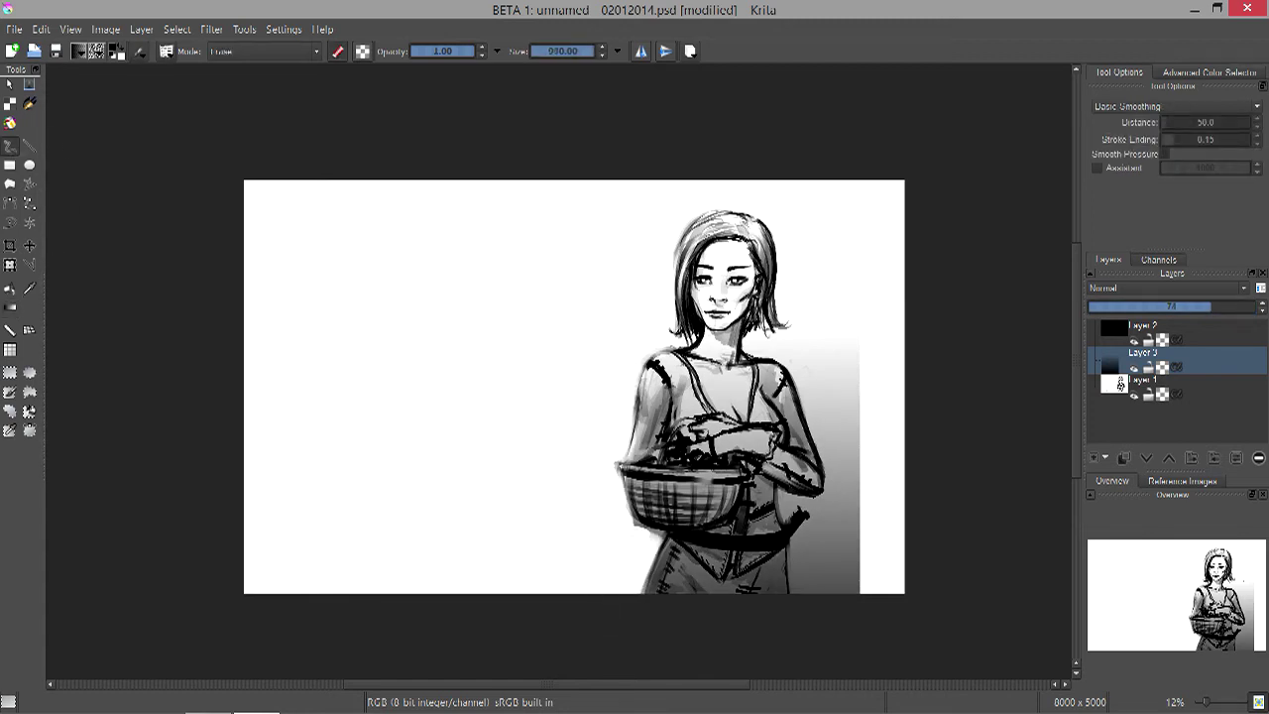
pyautogui.moveTo(793, 357)
pyautogui.mouseDown()
pyautogui.moveTo(823, 426)
pyautogui.moveTo(833, 535)
pyautogui.moveTo(853, 367)
pyautogui.moveTo(852, 466)
pyautogui.mouseUp()
# - Merge the gradient layer down into Layer 1
pyautogui.click(141, 29)
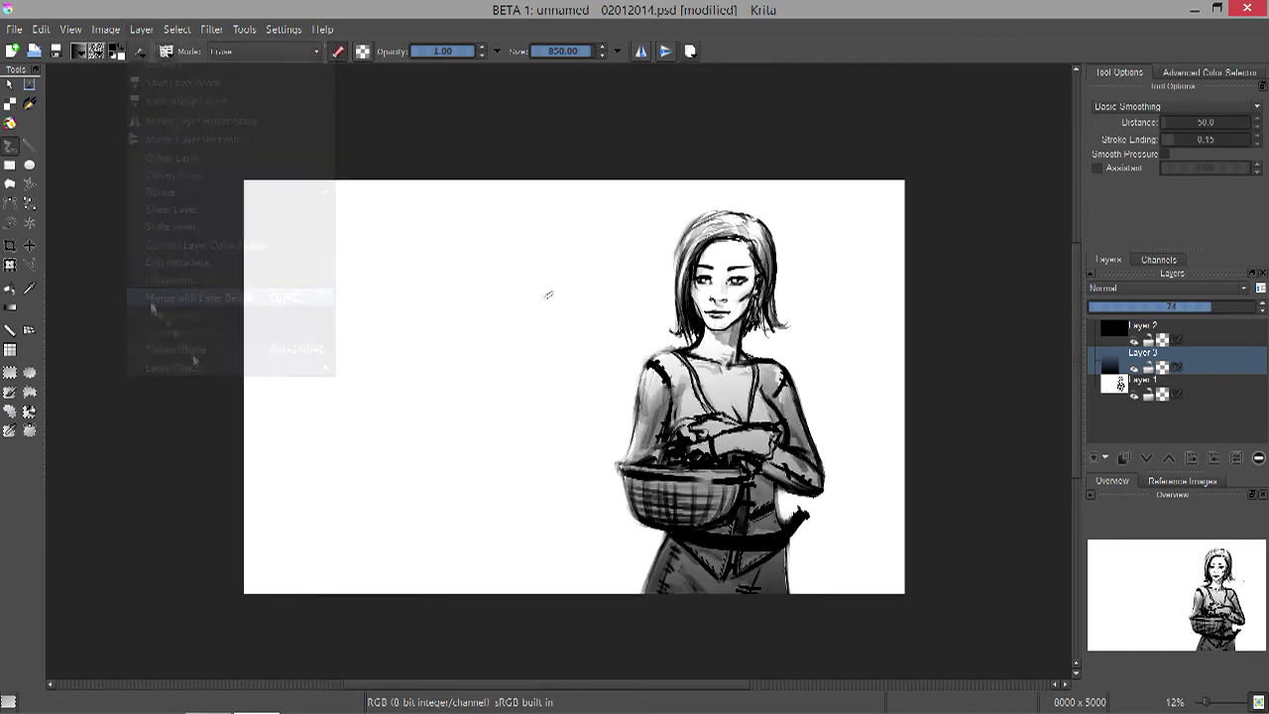
pyautogui.click(173, 352)
pyautogui.press('+')
# - Switch back to painting with a slightly smaller brush and zoom out to the whole image
pyautogui.press('e')
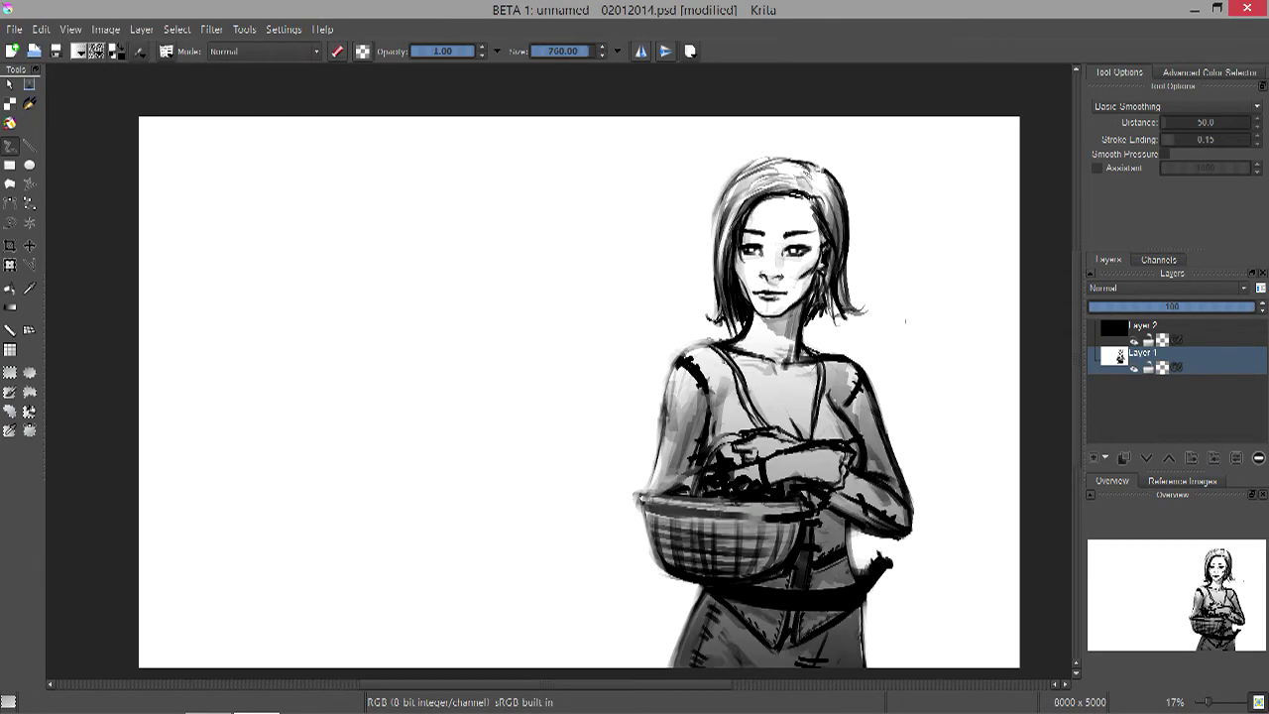
pyautogui.press('[')
pyautogui.press('-')
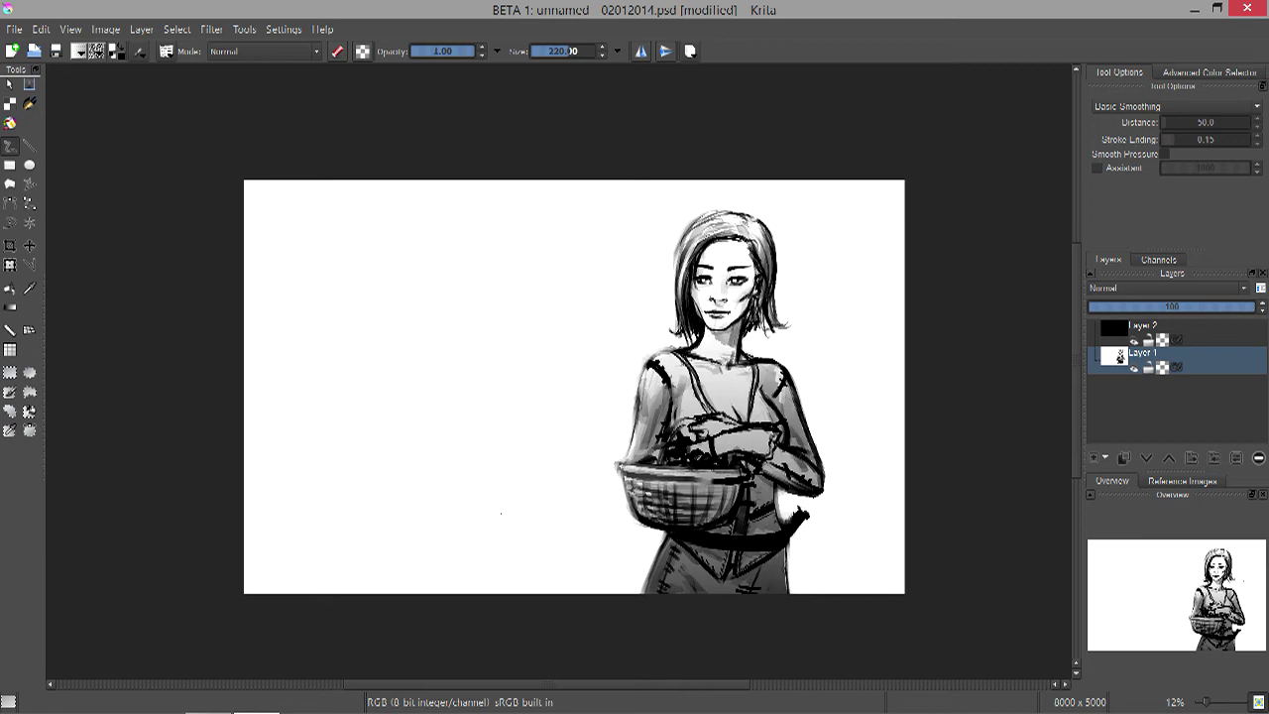
pyautogui.scroll(2, 798, 223)
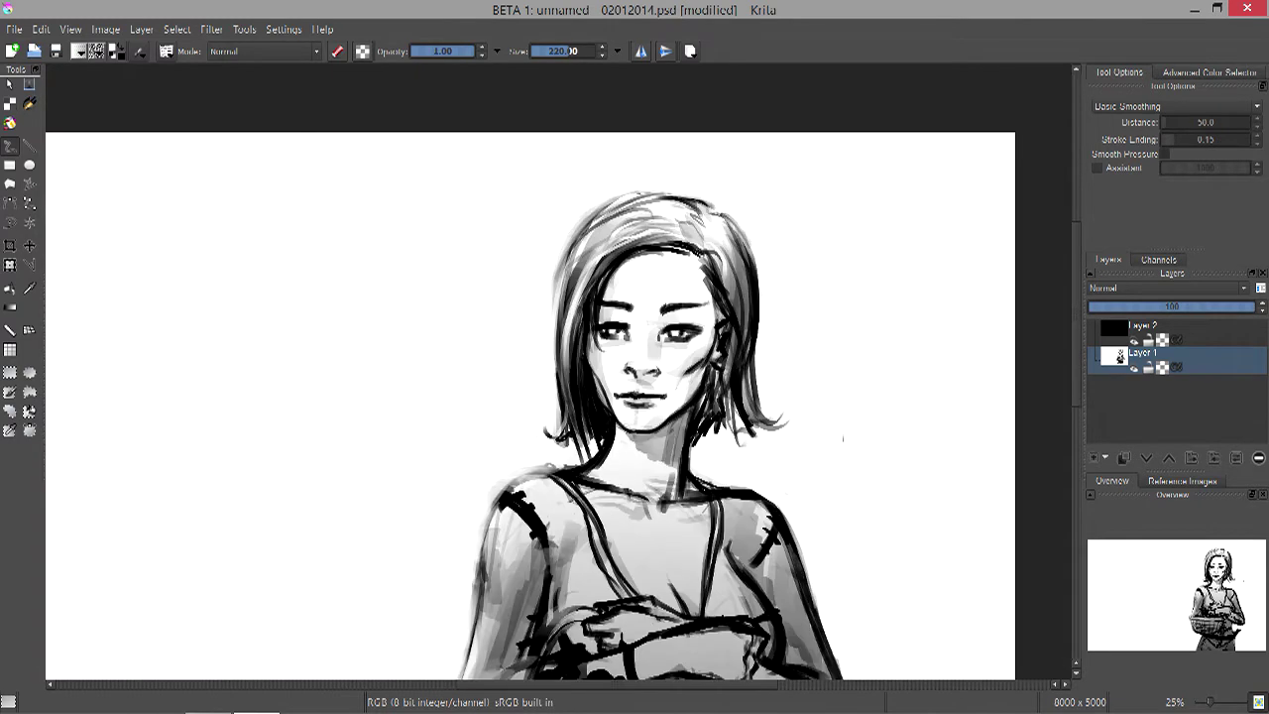
pyautogui.scroll(-1, 798, 223)
pyautogui.scroll(1, 798, 223)
pyautogui.press('-')
pyautogui.press('-')
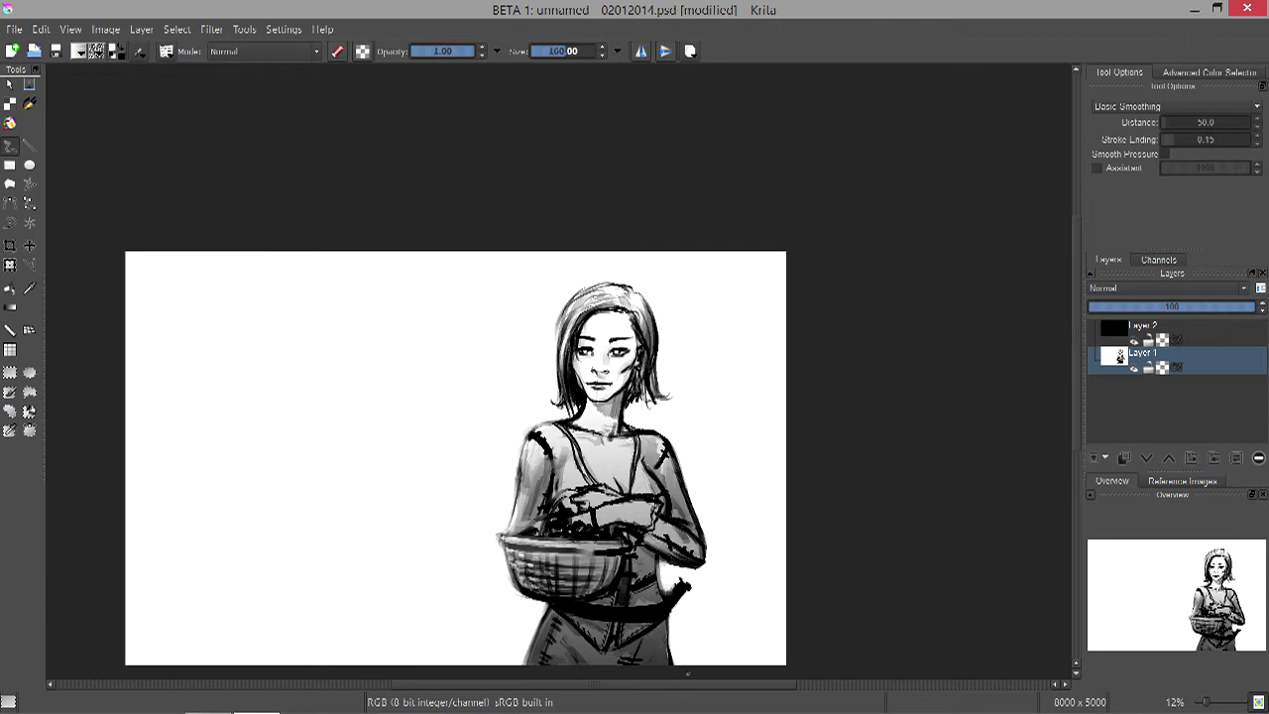
pyautogui.scroll(-2, 488, 514)
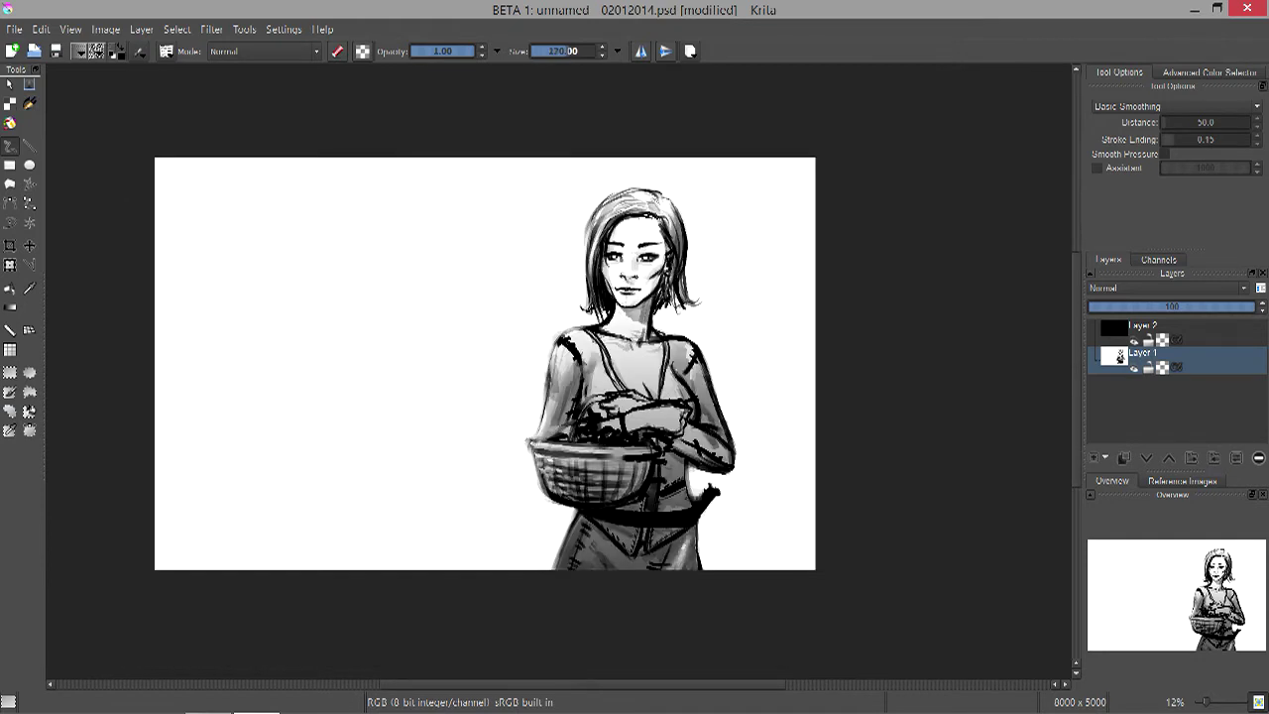
pyautogui.press('+')
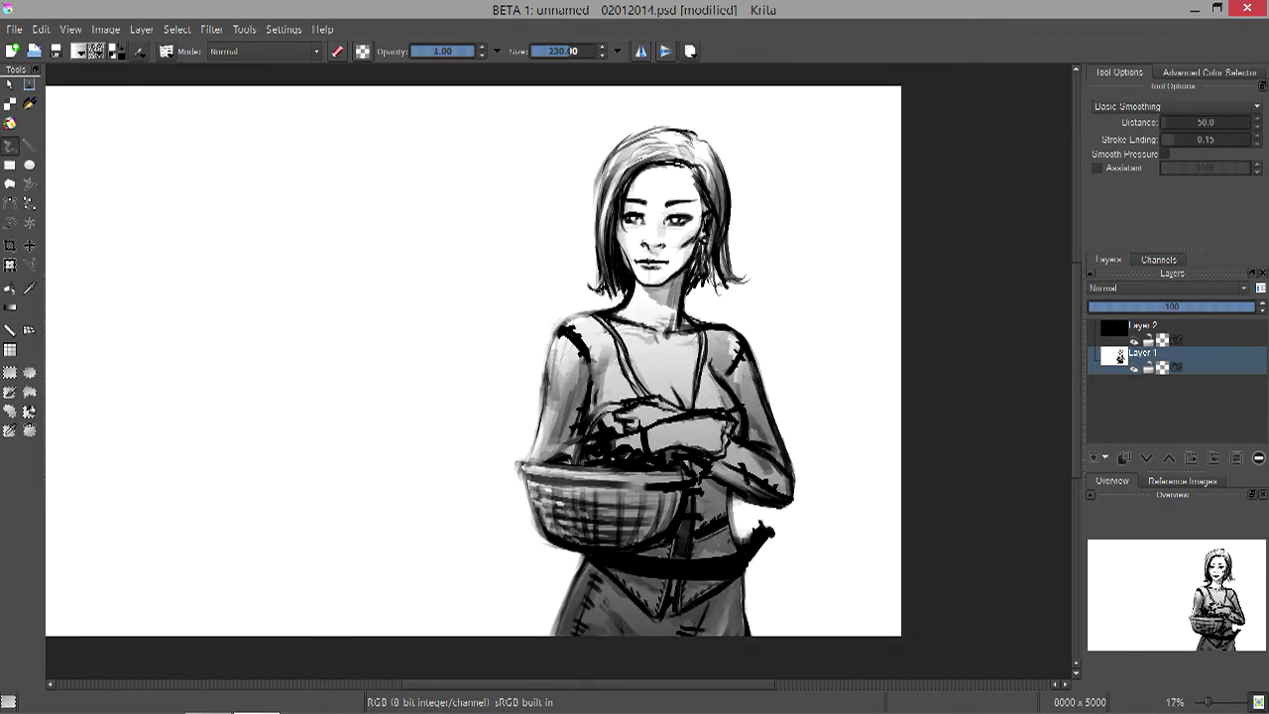
pyautogui.press('-')
# - Rectangle-select the woman's head and scale it slightly with Free Transform (Ctrl+T)
pyautogui.hotkey('ctrl', 'r')
pyautogui.moveTo(558, 318); pyautogui.dragTo(712, 187)
pyautogui.hotkey('ctrl', 't')
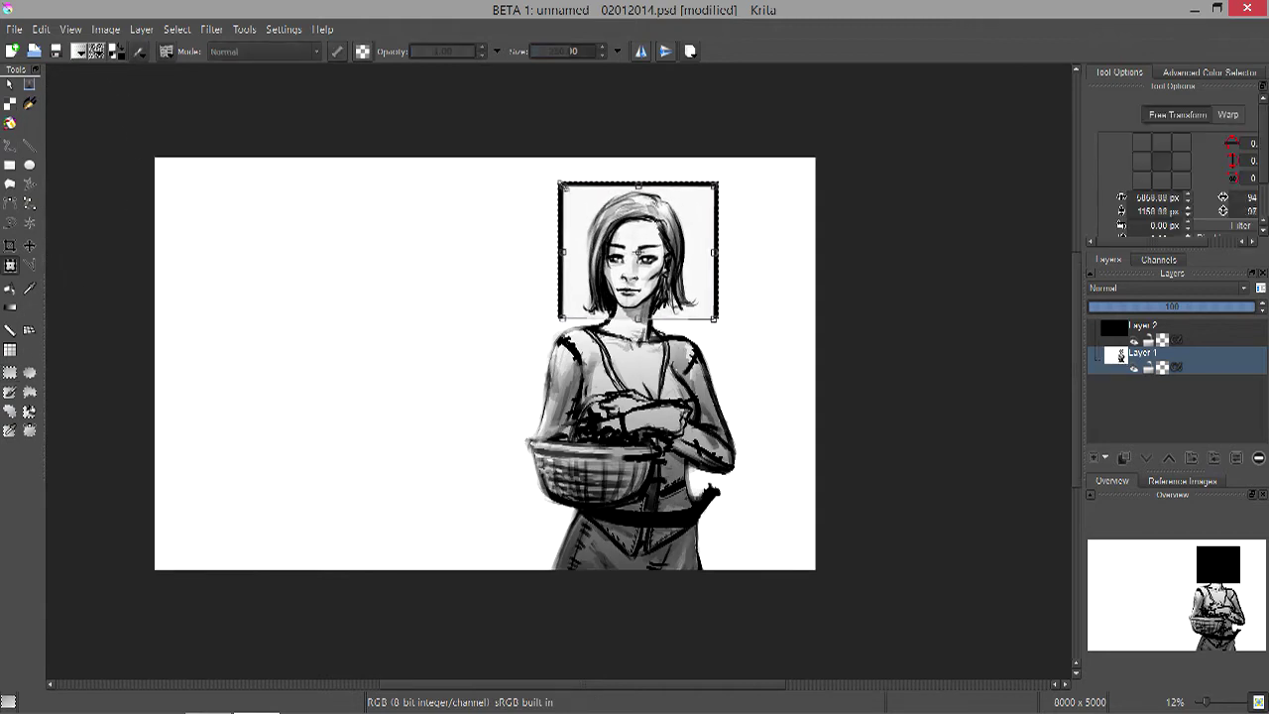
pyautogui.press('Return')
# - Erase the leftover frame edges along the top and sides of the head
pyautogui.press('b')
pyautogui.press('e')
pyautogui.moveTo(561, 182)
pyautogui.mouseDown()
pyautogui.moveTo(561, 320)
pyautogui.moveTo(634, 183)
pyautogui.moveTo(717, 184)
pyautogui.mouseUp()
pyautogui.moveTo(715, 184); pyautogui.dragTo(716, 319)
# - Zoom in and out around the face while fine-tuning the brush size
pyautogui.press('+')
pyautogui.press('+')
pyautogui.press('[')
pyautogui.press('[')
pyautogui.press('[')
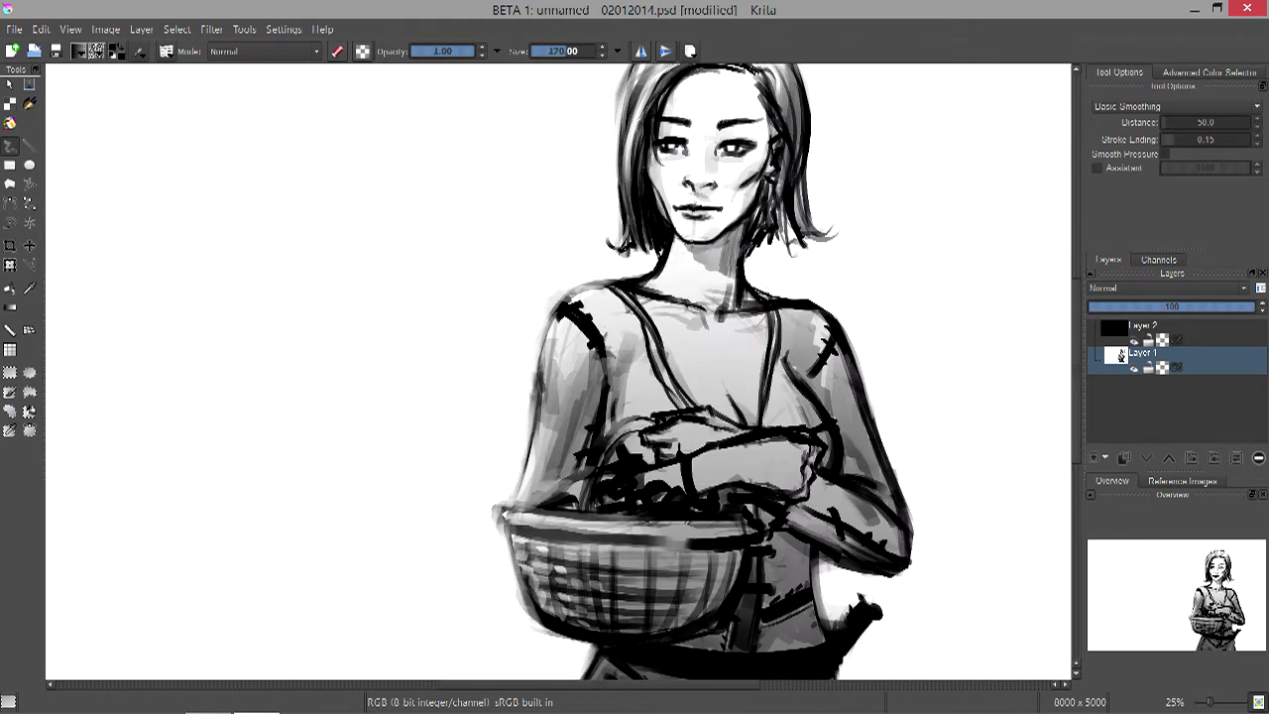
pyautogui.press('-')
pyautogui.press('-')
pyautogui.press('+')
pyautogui.press(']')
pyautogui.press('-')
pyautogui.press('+')
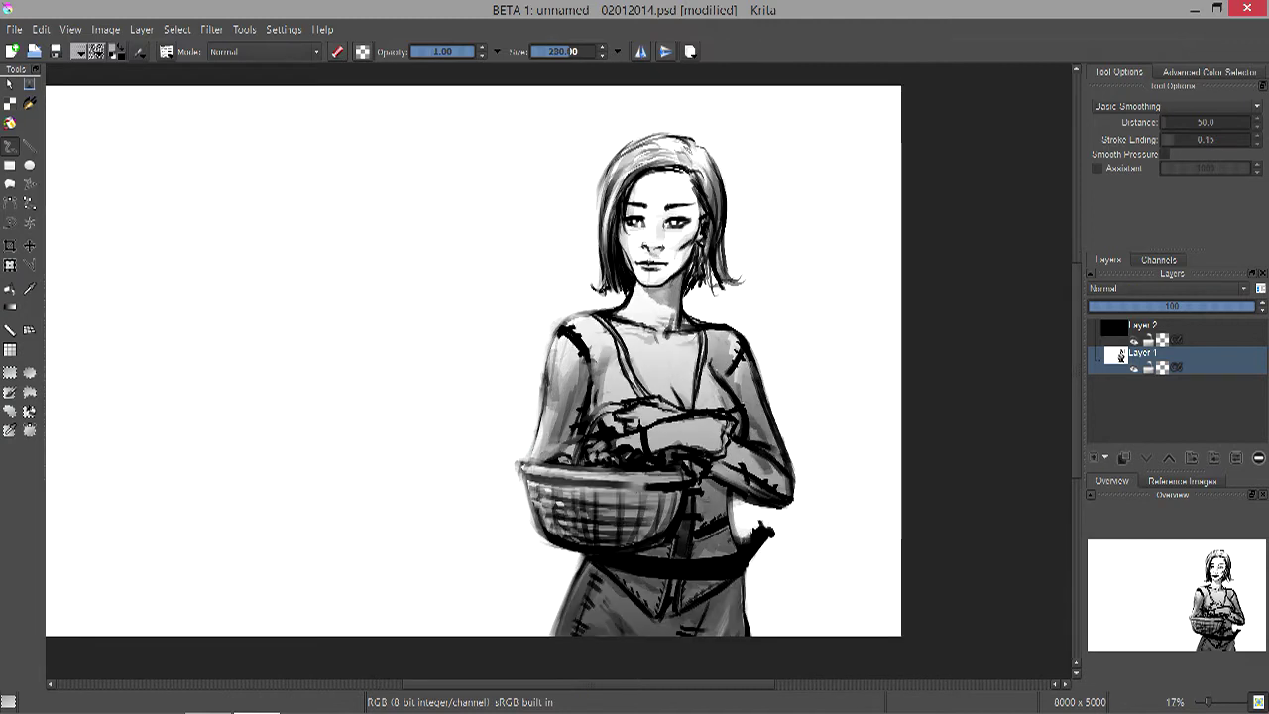
pyautogui.press(']')
pyautogui.press(']')
pyautogui.press('[')
pyautogui.press('[')
pyautogui.press('[')
pyautogui.press('[')
pyautogui.press('+')
pyautogui.press('-')
pyautogui.press('+')
pyautogui.press('+')
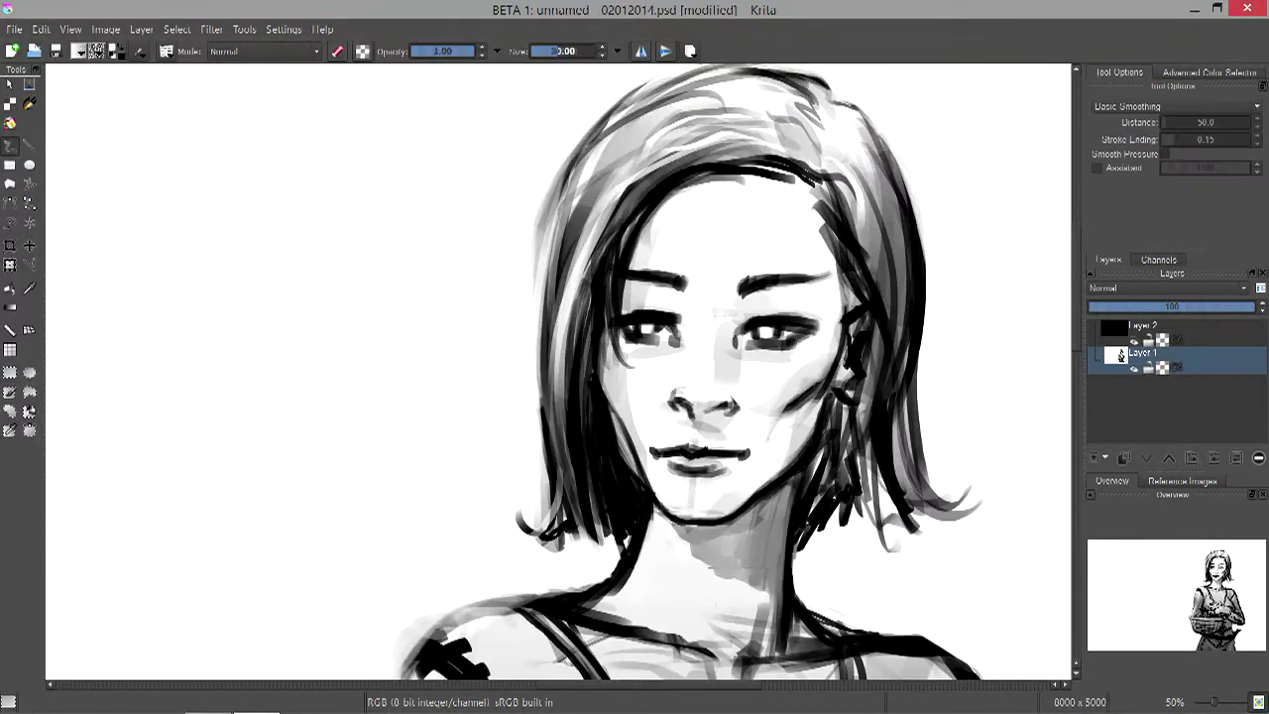
pyautogui.press(']')
pyautogui.press(']')
pyautogui.press('-')
pyautogui.press('-')
pyautogui.press('-')
pyautogui.press('-')
pyautogui.press('+')
pyautogui.press('+')
pyautogui.press('+')
pyautogui.press('-')
pyautogui.press('-')
pyautogui.press('-')
pyautogui.press('-')
pyautogui.press('-')
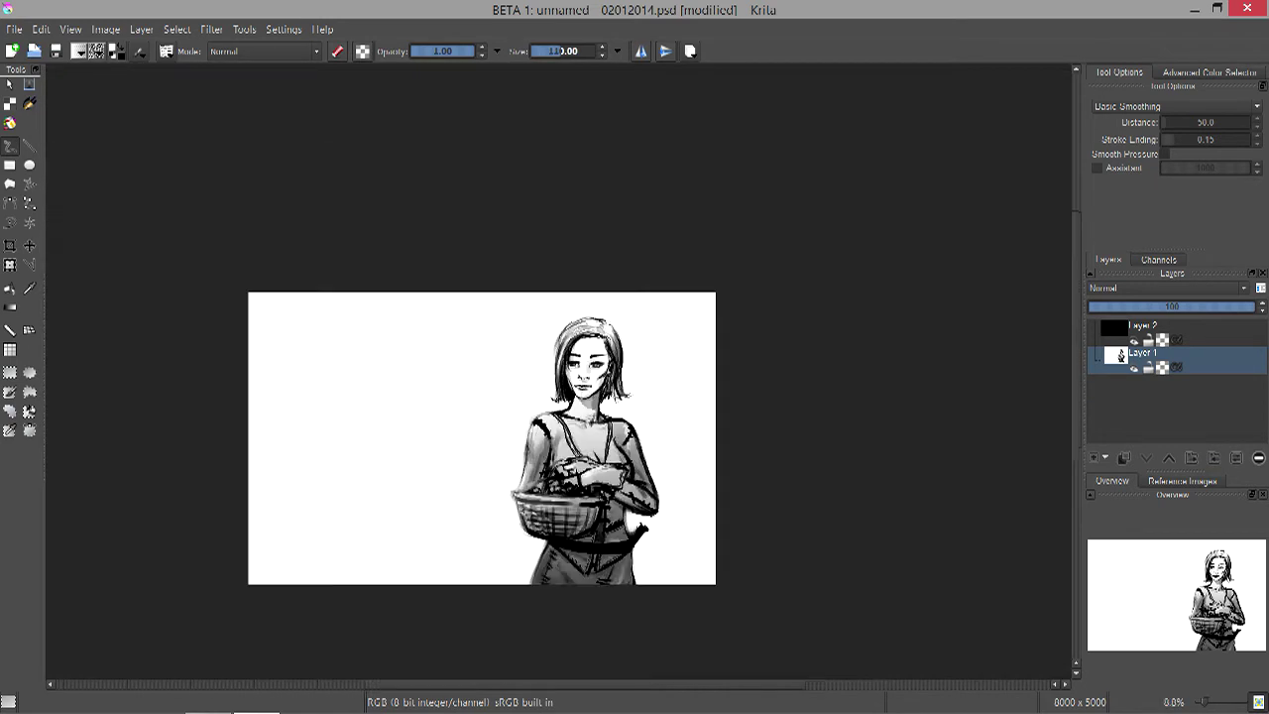
pyautogui.press('+')
pyautogui.press(']')
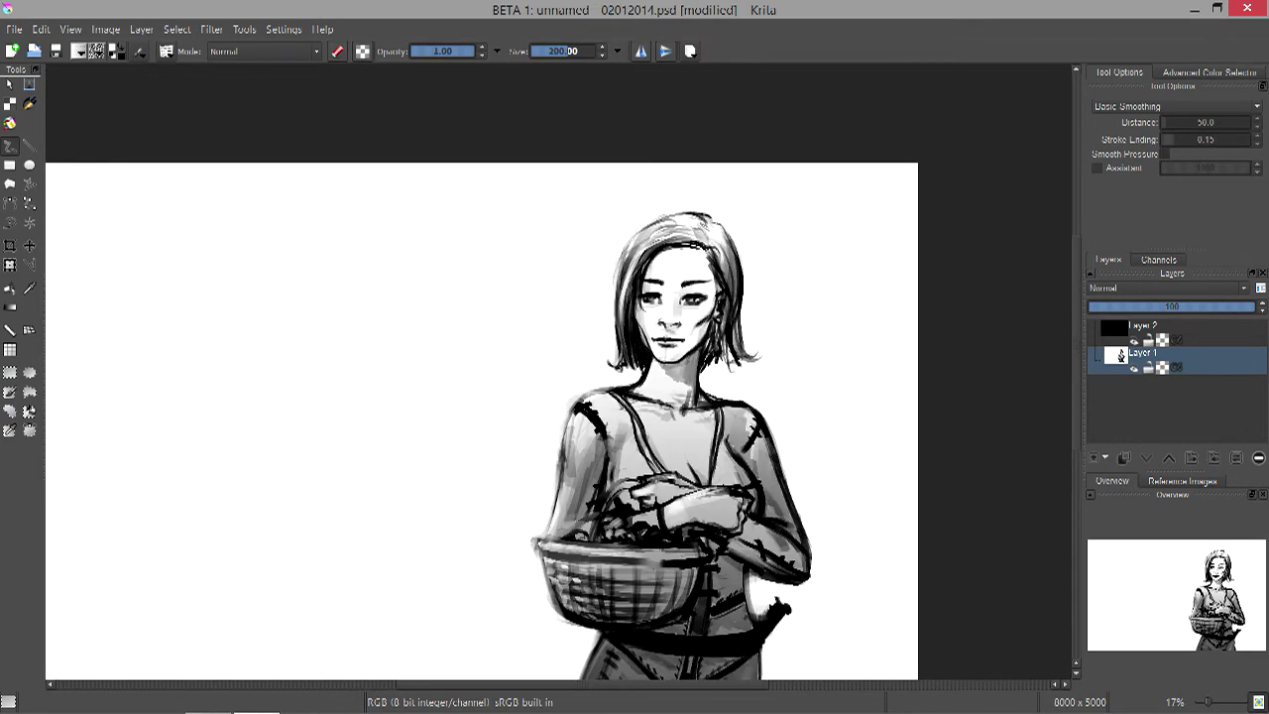
pyautogui.press('-')
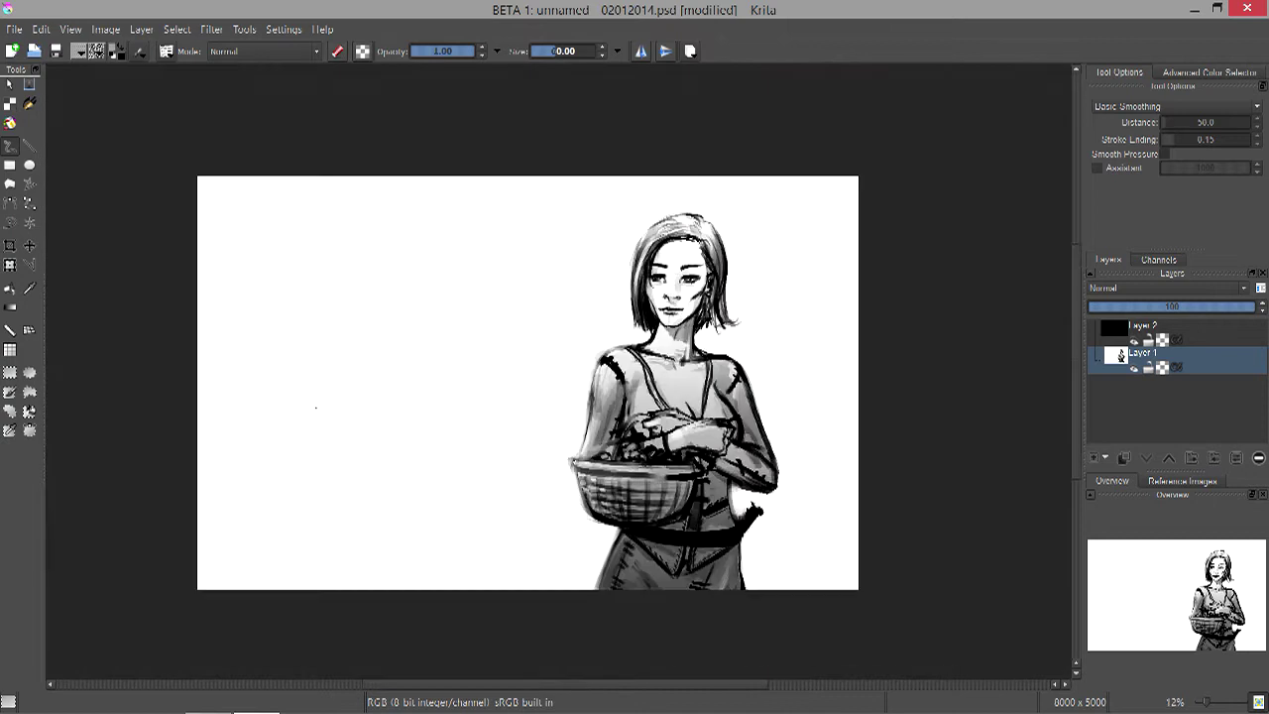
pyautogui.click(140, 29)
# - Add a new empty layer, Layer 4, and choose a brush preset
pyautogui.click(410, 46)
pyautogui.press('F6')
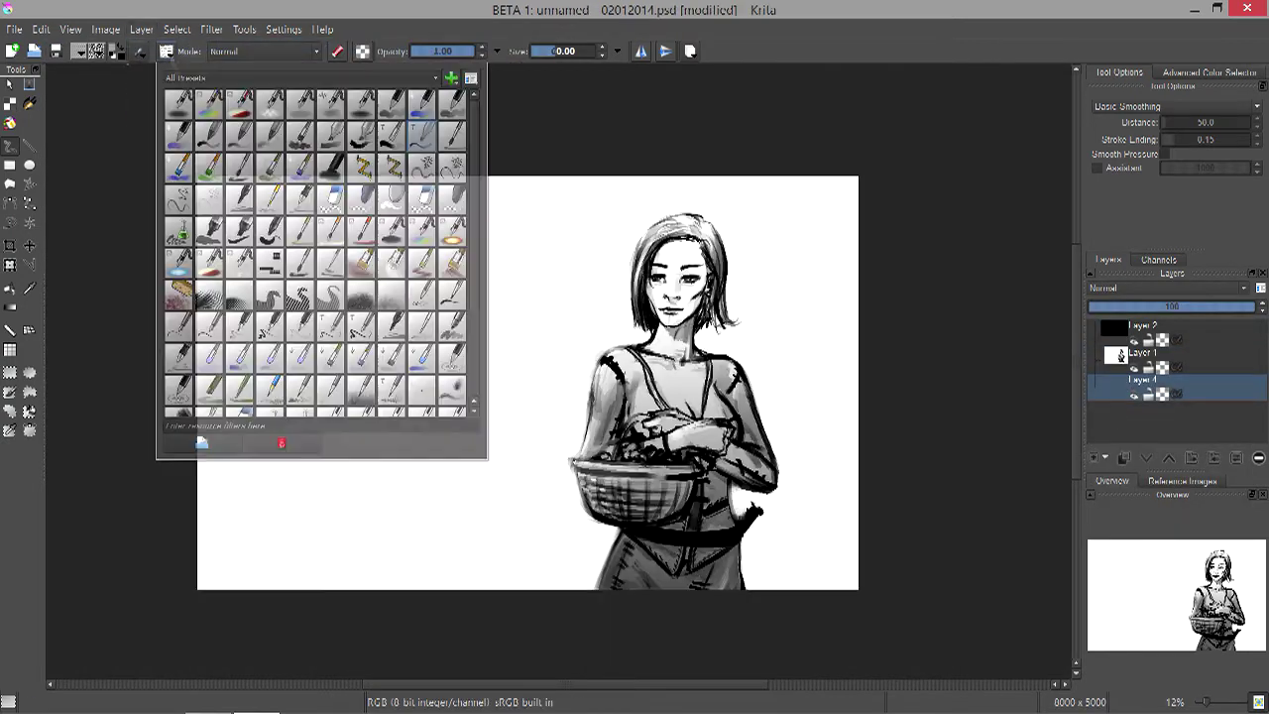
pyautogui.click(249, 403)
pyautogui.press('-')
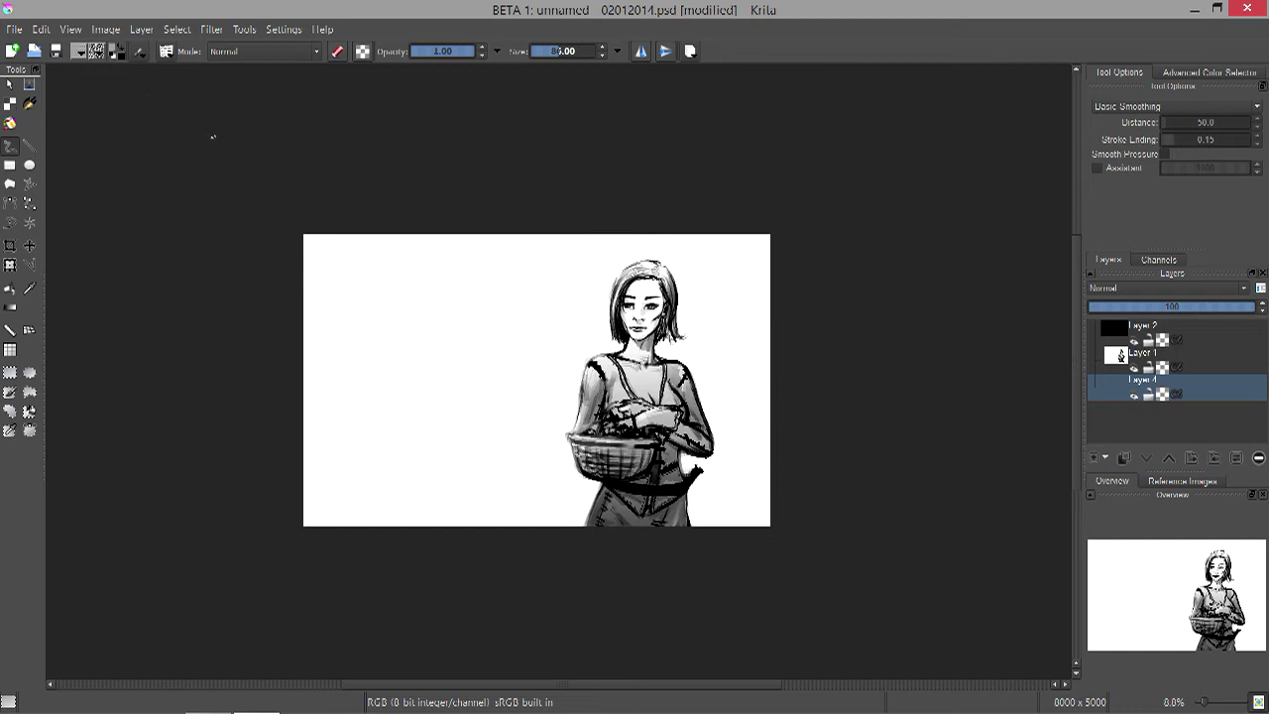
# - Pick a blue in the Advanced Color Selector and fill Layer 4 with it
pyautogui.click(1209, 72)
pyautogui.moveTo(1155, 150); pyautogui.dragTo(1157, 156)
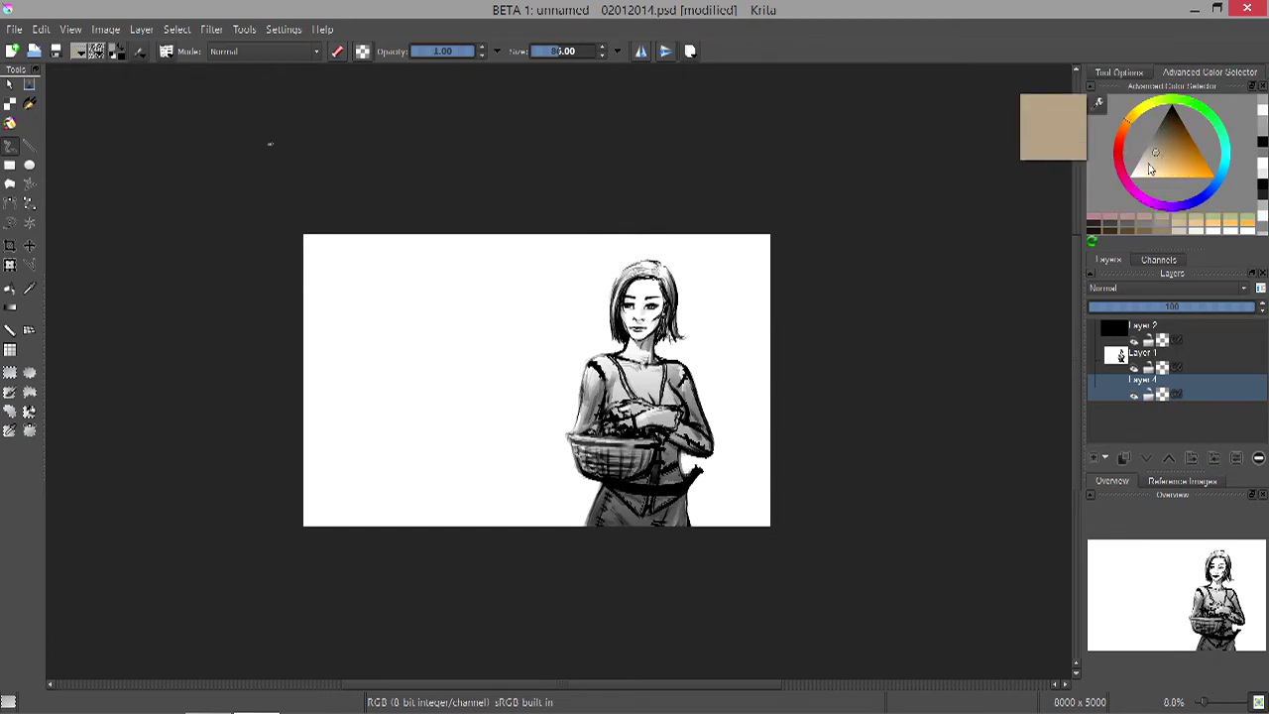
pyautogui.click(1225, 156)
pyautogui.moveTo(1225, 157); pyautogui.dragTo(1229, 168)
pyautogui.click(1189, 157)
pyautogui.hotkey('shift', 'BackSpace')
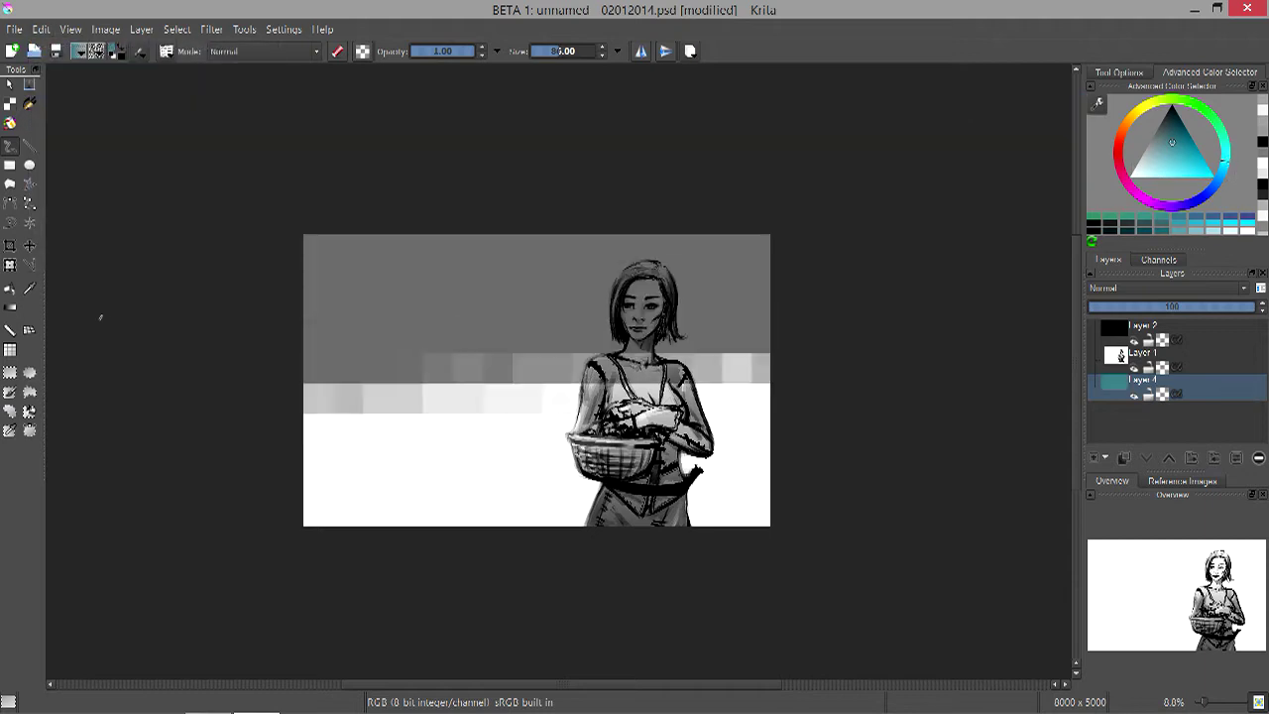
pyautogui.moveTo(1225, 168)
pyautogui.mouseDown()
pyautogui.moveTo(1234, 155)
pyautogui.moveTo(1145, 134)
pyautogui.mouseUp()
pyautogui.click(40, 29)
pyautogui.click(80, 192)
# - Drag a dark gradient up from the bottom of the blue background
pyautogui.press('+')
pyautogui.press('+')
pyautogui.press('-')
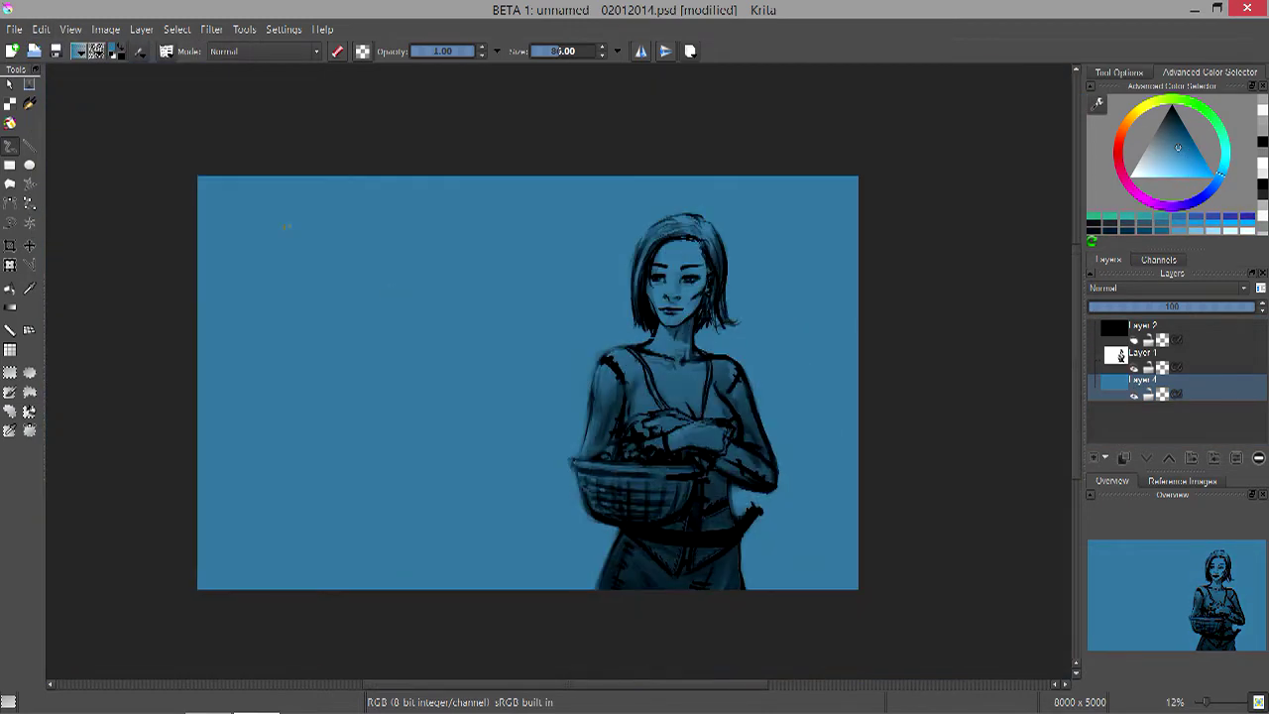
pyautogui.click(10, 307)
pyautogui.moveTo(546, 628); pyautogui.dragTo(541, 349)
pyautogui.hotkey('ctrl', 'z')
pyautogui.moveTo(535, 654); pyautogui.dragTo(518, 439)
pyautogui.hotkey('ctrl', 'z')
# - Pick an orange and fade a peach glow down from the top edge
pyautogui.click(1123, 135)
pyautogui.moveTo(1170, 159); pyautogui.dragTo(1176, 171)
pyautogui.moveTo(539, 176); pyautogui.dragTo(531, 325)
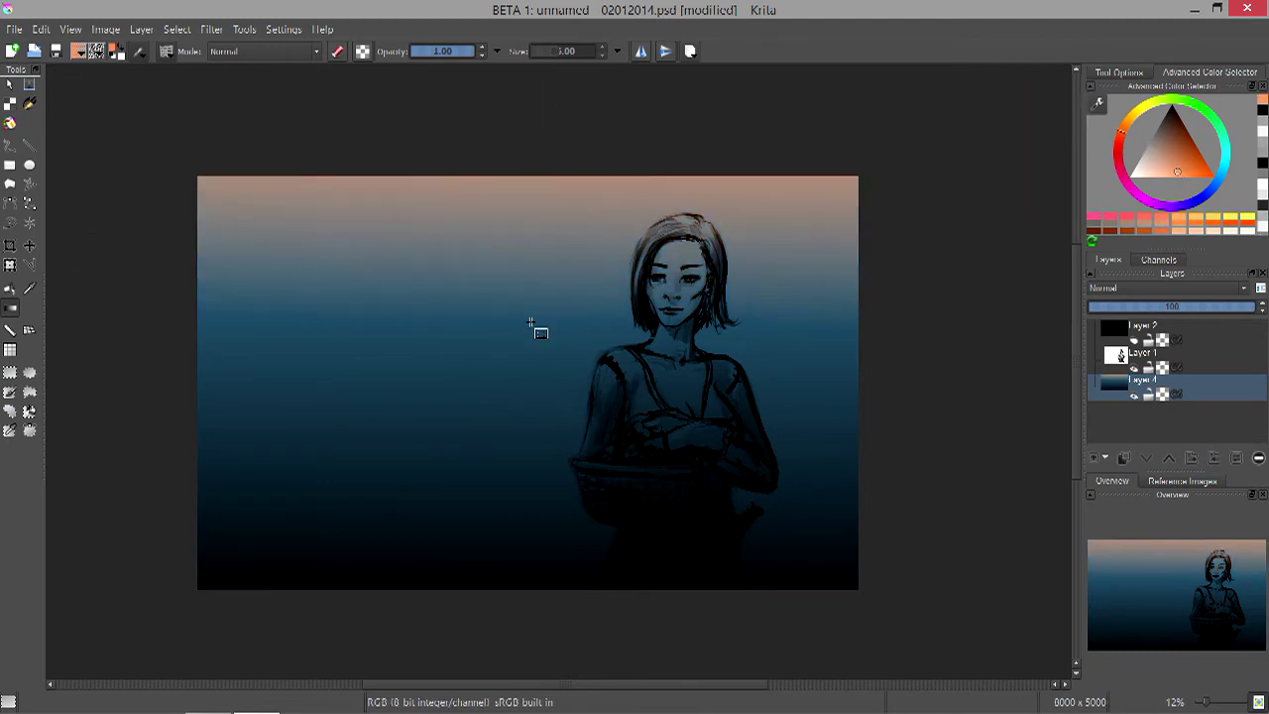
pyautogui.press('F6')
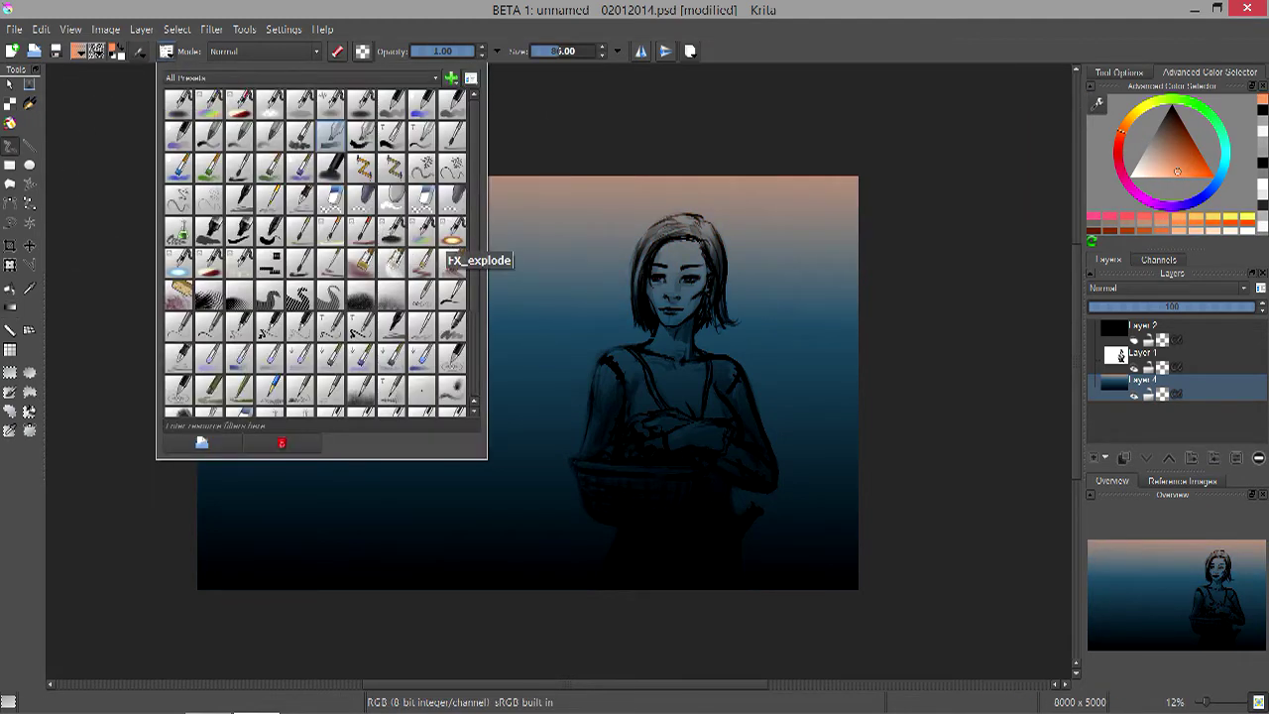
# - Dab FX_splat_starfield specks across the upper sky and soften them with Gaussian Blur
pyautogui.click(241, 274)
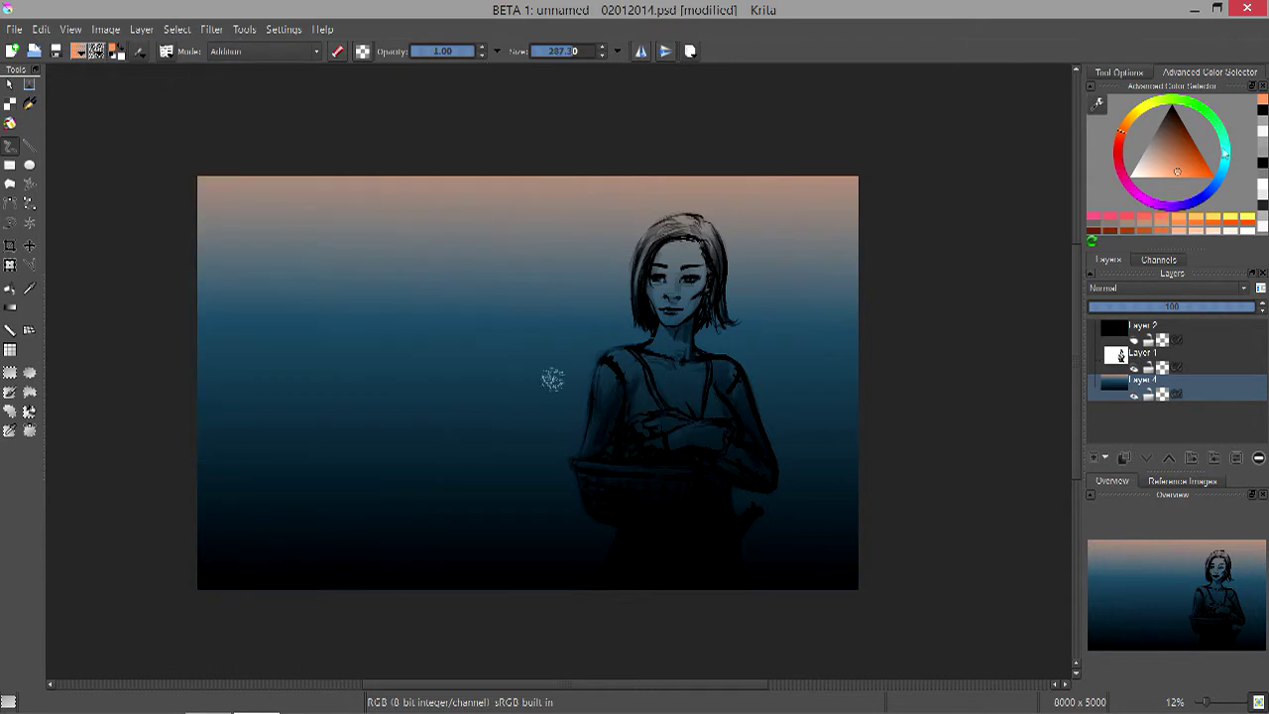
pyautogui.moveTo(453, 126); pyautogui.dragTo(842, 203)
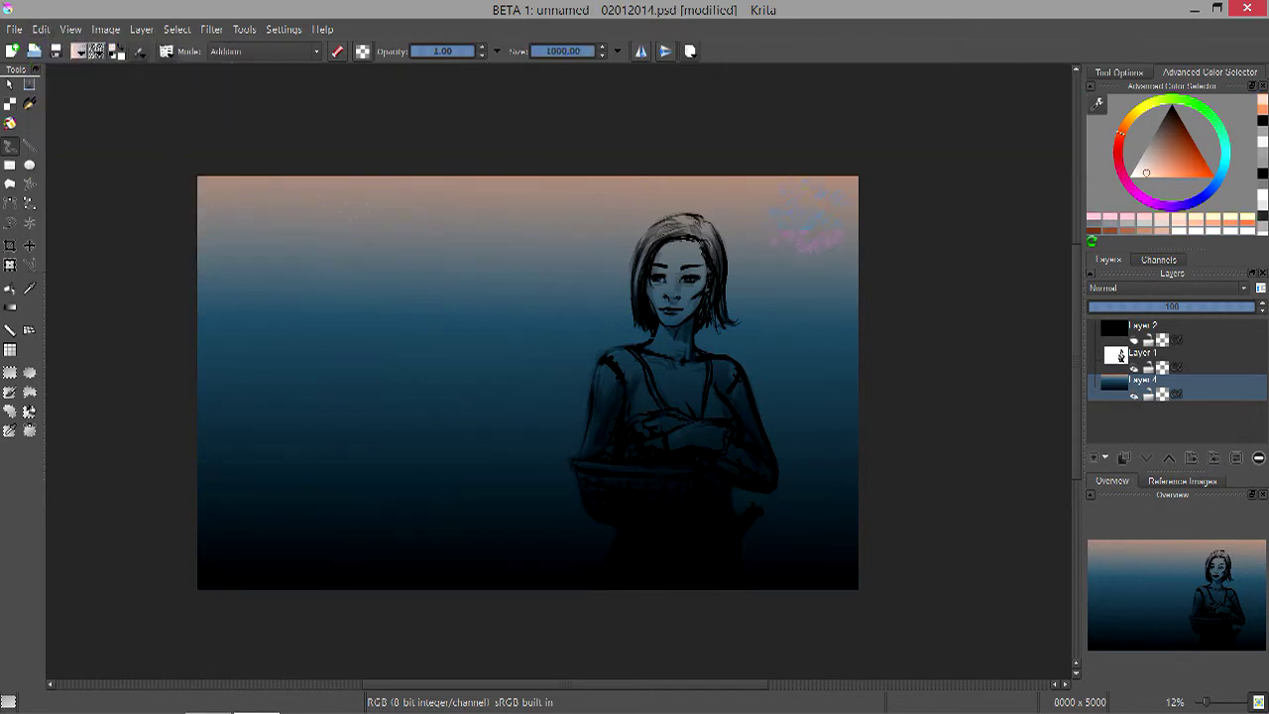
pyautogui.hotkey('ctrl', 'alt', 'f')
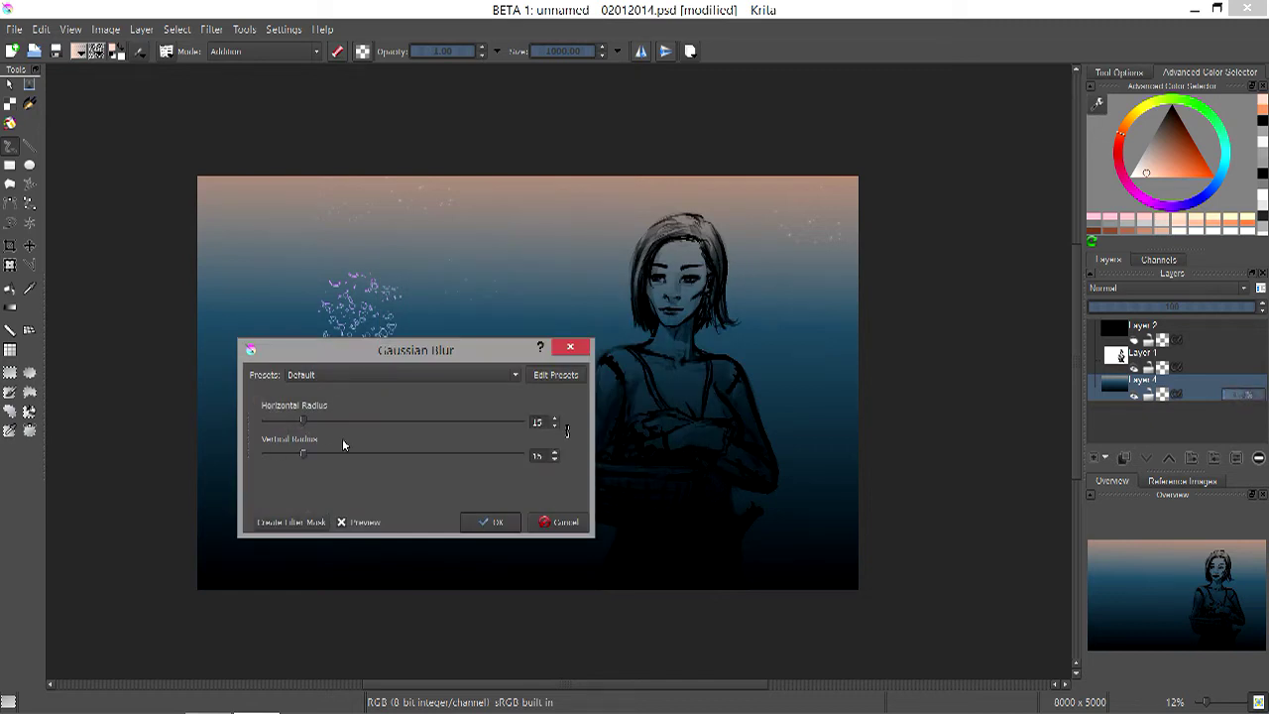
pyautogui.press('Return')
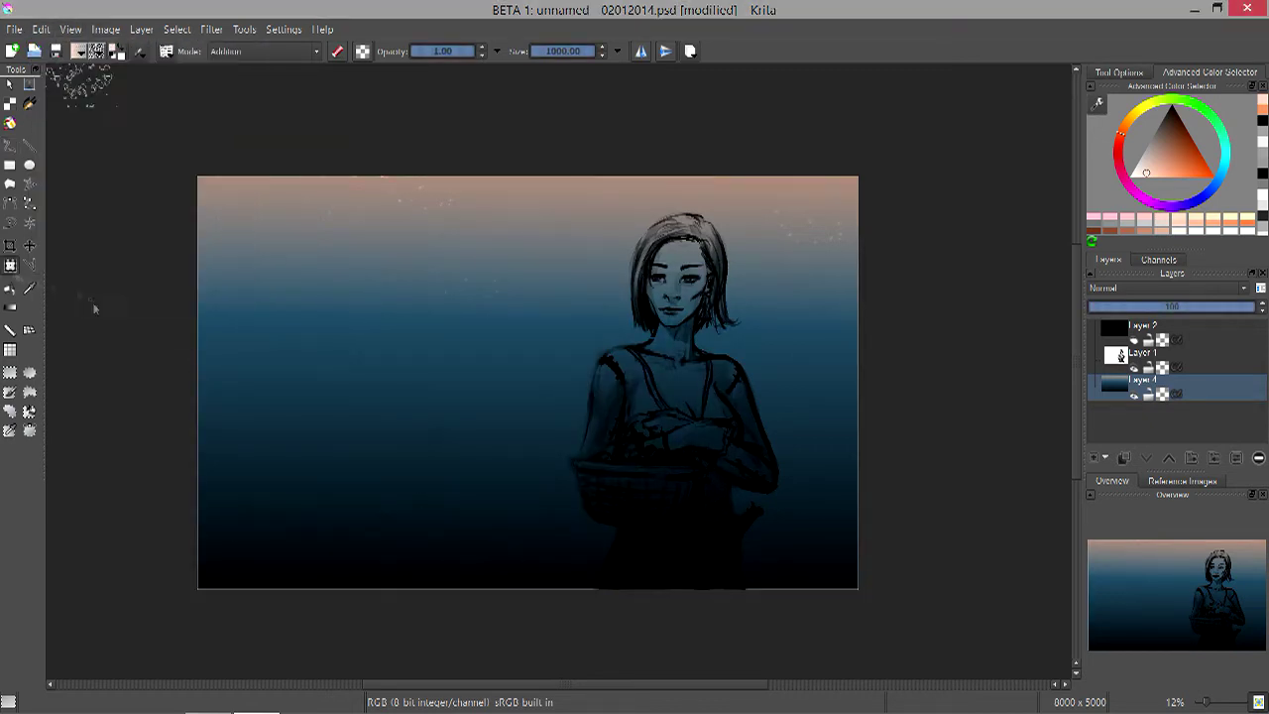
pyautogui.press('b')
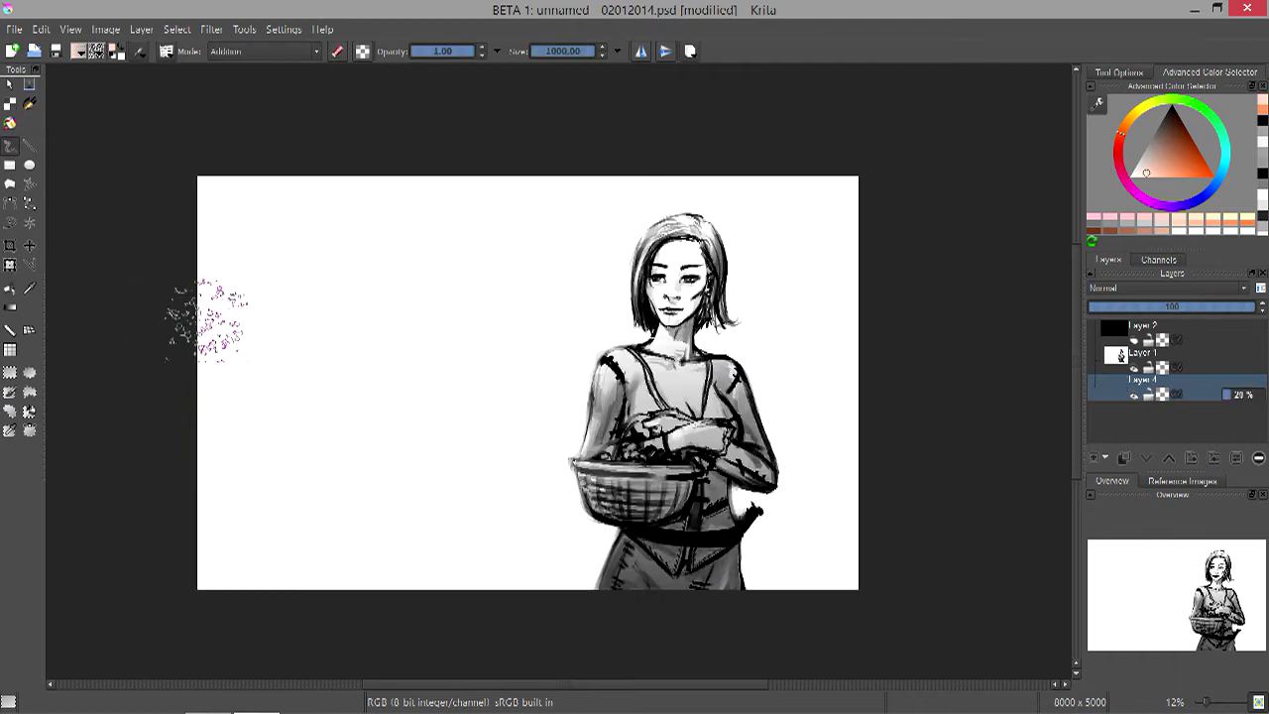
pyautogui.press('F6')
pyautogui.press('F6')
pyautogui.press(']')
pyautogui.press(']')
pyautogui.press(']')
# - Add a new paint layer and dab four soft white light spots
pyautogui.click(141, 29)
pyautogui.click(162, 43)
pyautogui.press('F5')
pyautogui.press('F5')
pyautogui.click(330, 451)
pyautogui.click(282, 387)
pyautogui.press('[')
pyautogui.press('[')
pyautogui.press('[')
pyautogui.press('[')
pyautogui.press('[')
pyautogui.press('[')
pyautogui.click(519, 390)
pyautogui.click(490, 390)
# - Dab red, pink and orange bokeh lights, including one near the bottom
pyautogui.click(1182, 162)
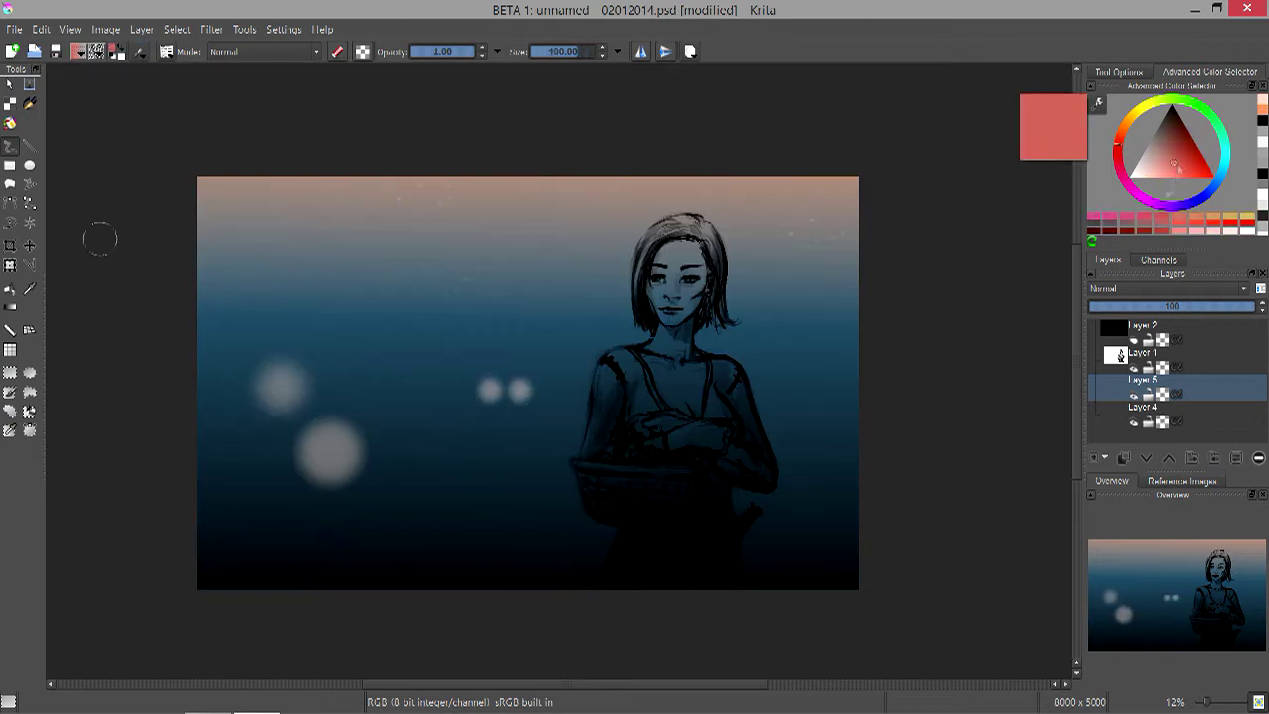
pyautogui.press('F6')
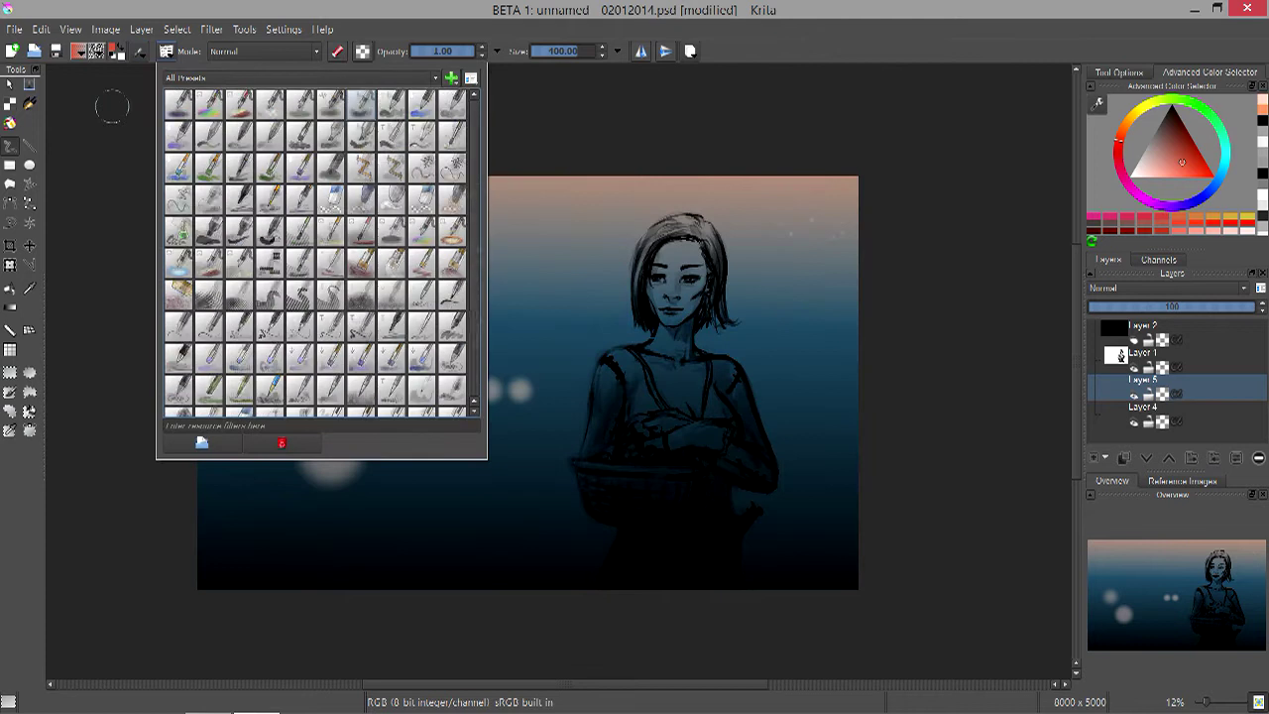
pyautogui.press('F6')
pyautogui.press(']')
pyautogui.press(']')
pyautogui.press(']')
pyautogui.press(']')
pyautogui.press(']')
pyautogui.press(']')
pyautogui.press(']')
pyautogui.click(321, 376)
pyautogui.hotkey('ctrl', 'z')
pyautogui.press('F6')
pyautogui.press('F6')
pyautogui.click(369, 443)
pyautogui.click(267, 381)
pyautogui.press('[')
pyautogui.press('[')
pyautogui.press('[')
pyautogui.click(507, 390)
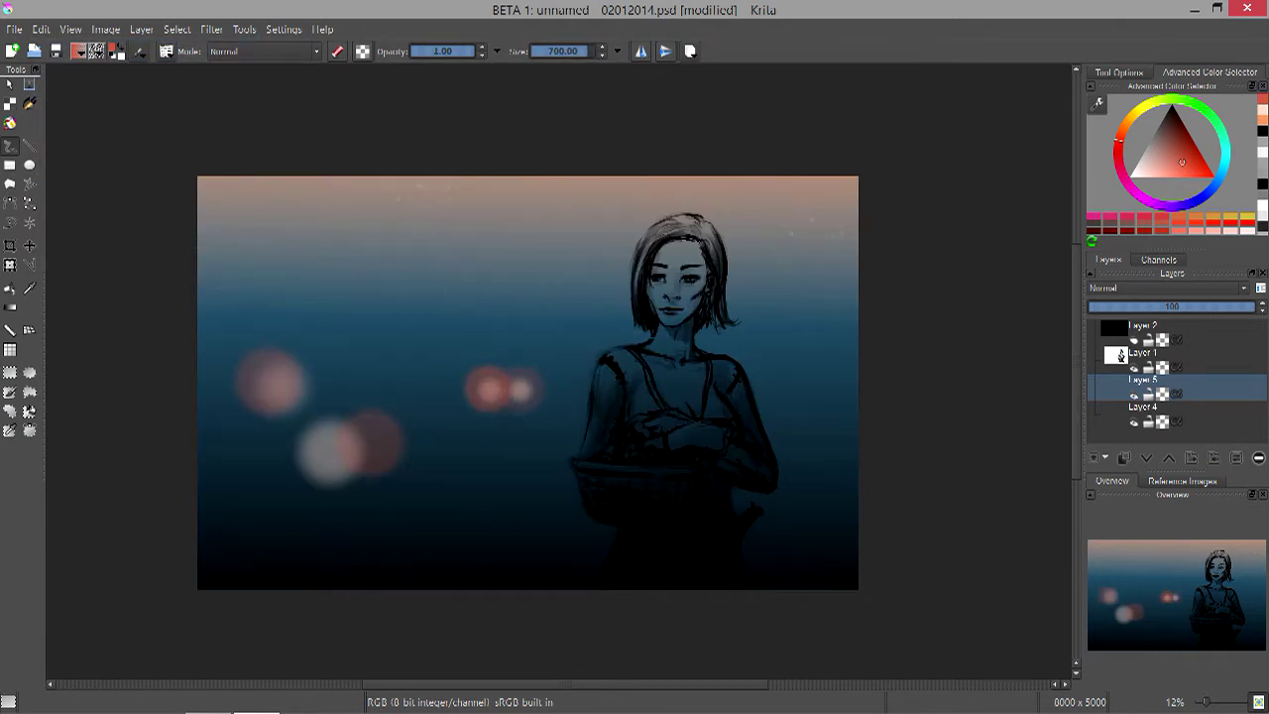
pyautogui.click(401, 538)
pyautogui.press(']')
pyautogui.press(']')
pyautogui.press(']')
pyautogui.press(']')
pyautogui.press(']')
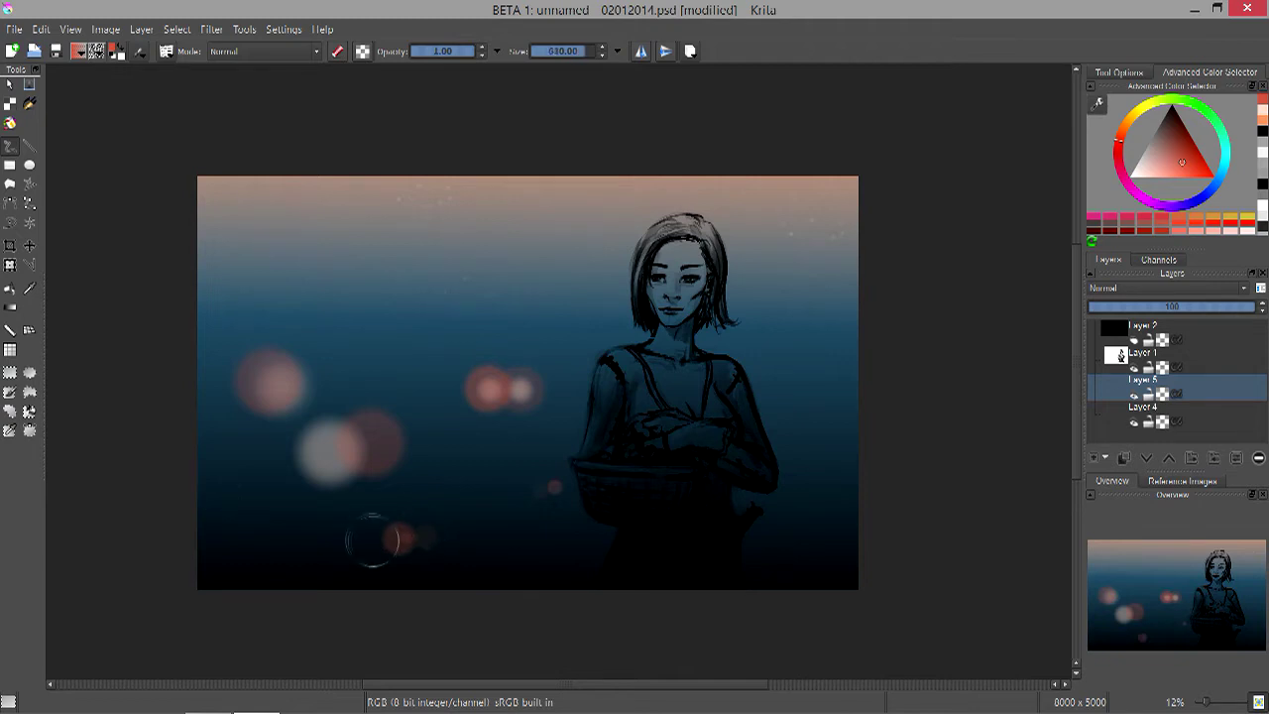
# - Pan the canvas and pick a low-opacity brush preset
pyautogui.click(211, 29)
pyautogui.press('Escape')
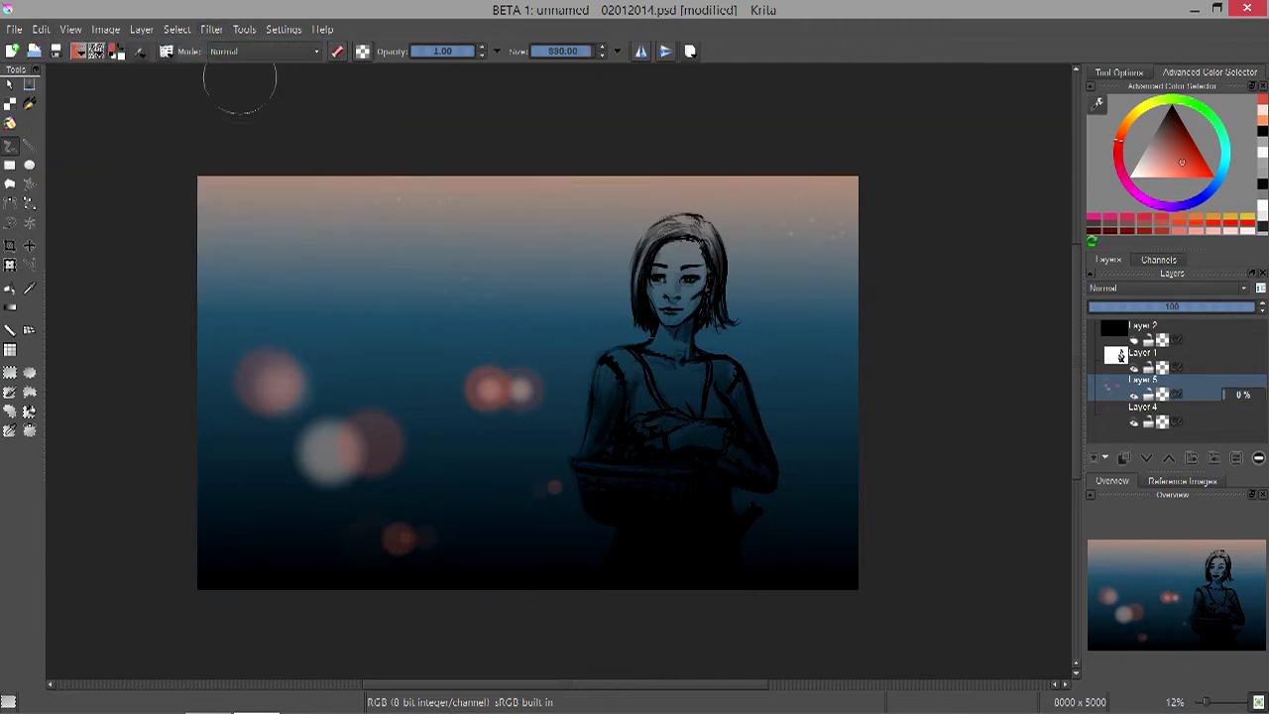
pyautogui.moveTo(153, 331); pyautogui.dragTo(184, 303)
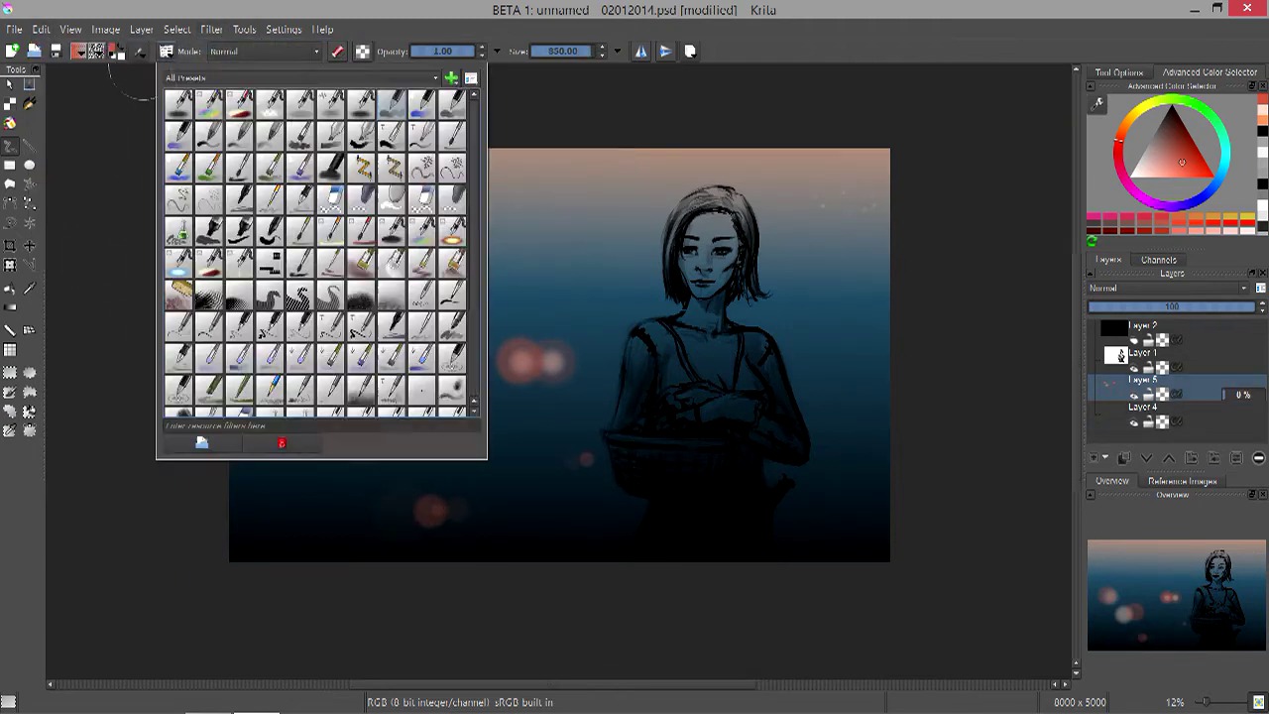
pyautogui.press('F6')
pyautogui.click(163, 283)
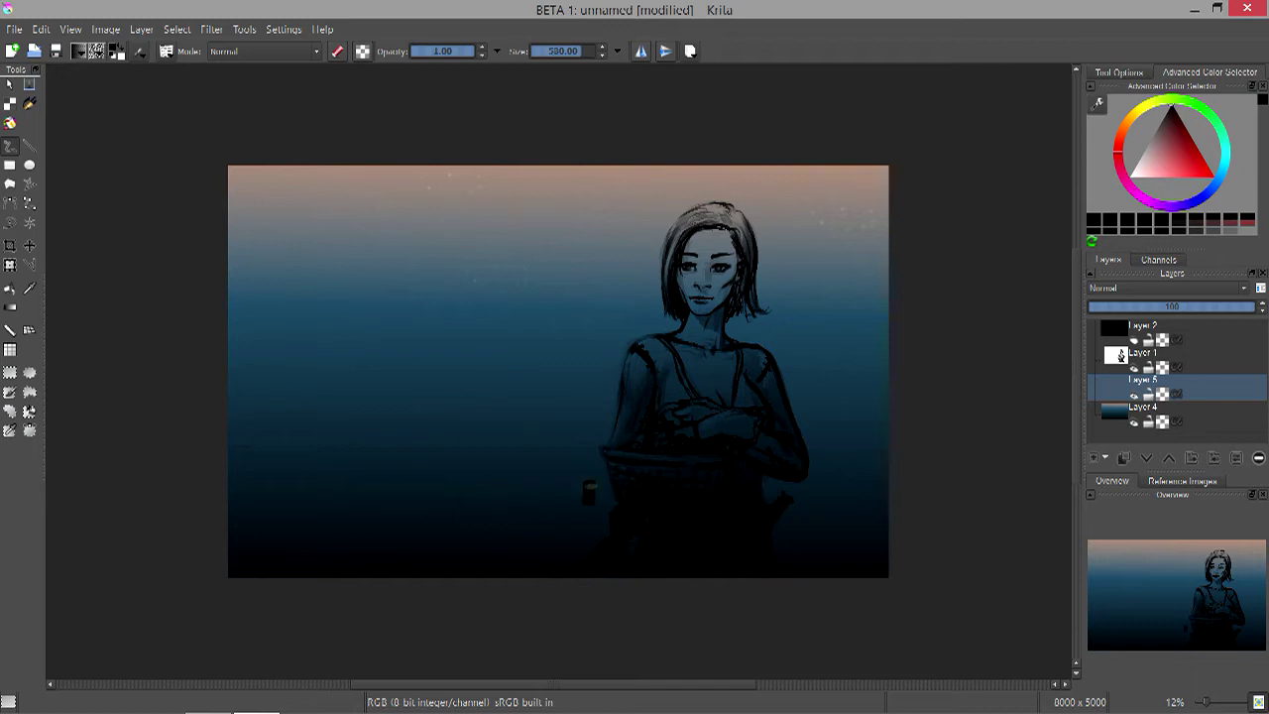
# - Paint a filled dark block near the bottom and two thick curved cables across the sky
pyautogui.moveTo(545, 478)
pyautogui.mouseDown()
pyautogui.moveTo(462, 508)
pyautogui.moveTo(547, 479)
pyautogui.mouseUp()
pyautogui.moveTo(472, 495); pyautogui.dragTo(554, 470)
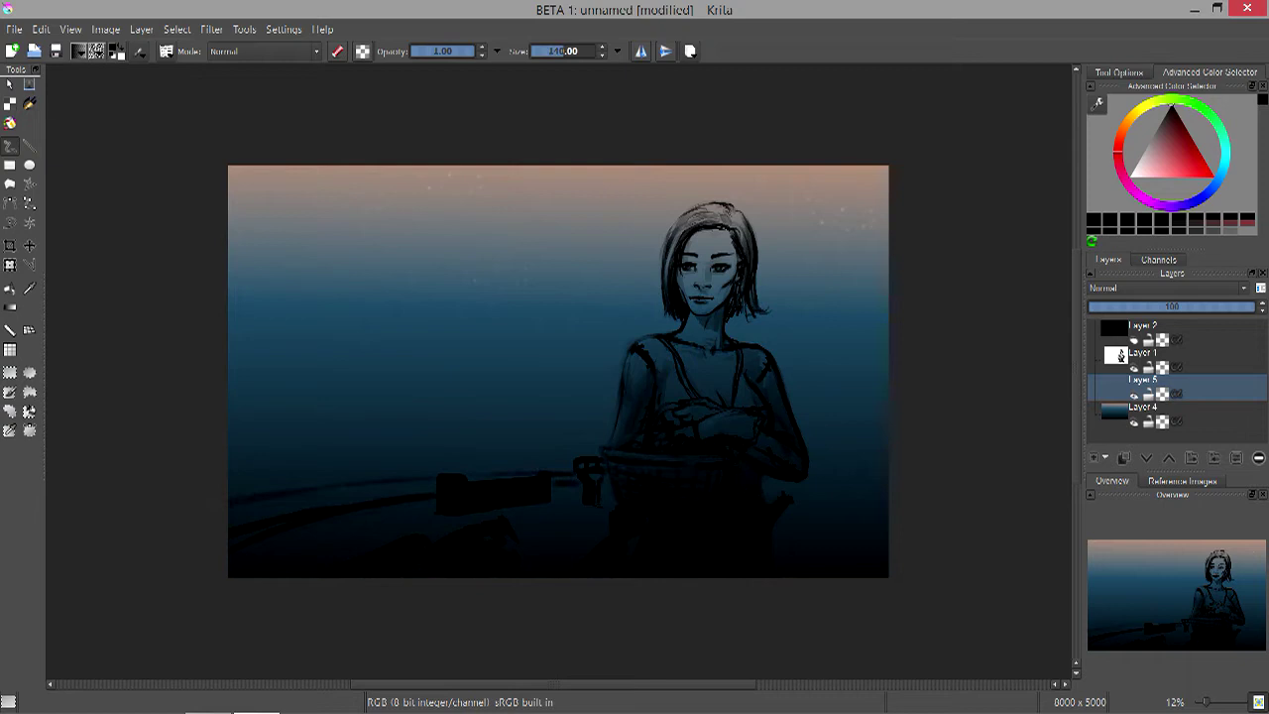
pyautogui.moveTo(228, 277)
pyautogui.mouseDown()
pyautogui.moveTo(614, 361)
pyautogui.moveTo(888, 349)
pyautogui.moveTo(414, 335)
pyautogui.moveTo(624, 359)
pyautogui.mouseUp()
pyautogui.moveTo(283, 292)
pyautogui.mouseDown()
pyautogui.moveTo(587, 354)
pyautogui.moveTo(228, 303)
pyautogui.mouseUp()
# - Add a third cable, several dark railing posts and a lower cable line
pyautogui.moveTo(567, 368); pyautogui.dragTo(272, 319)
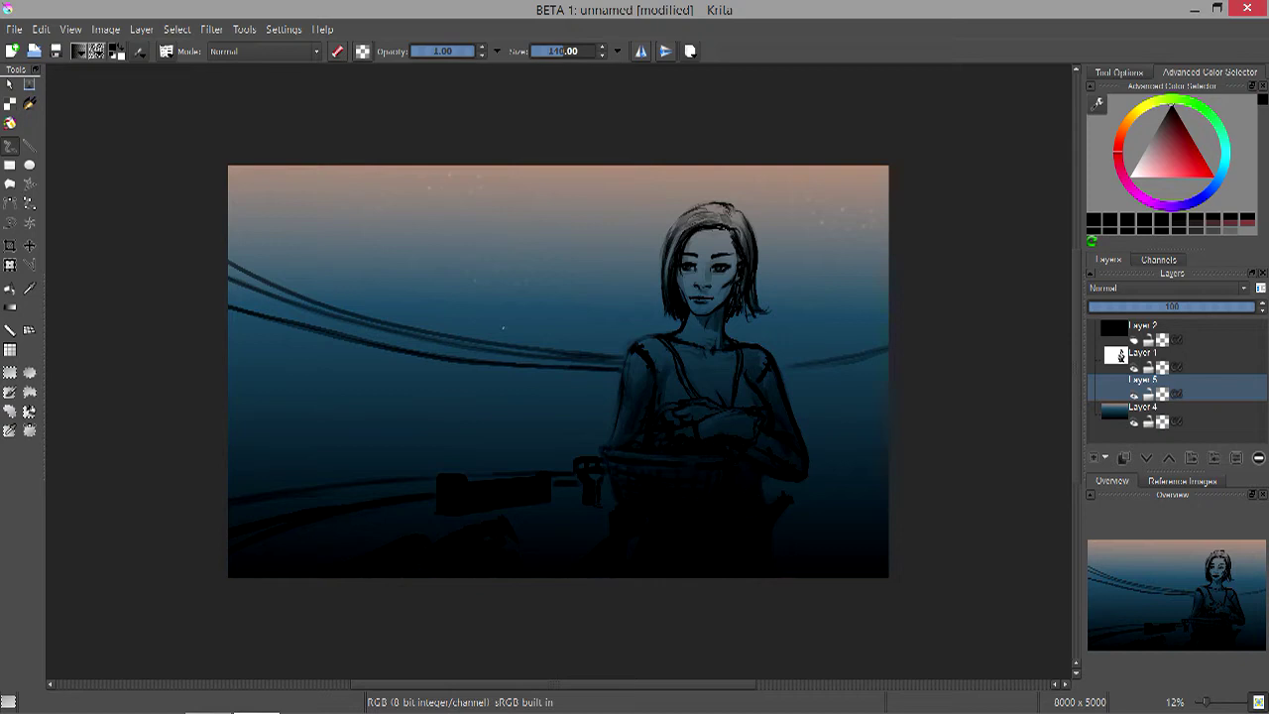
pyautogui.press(']')
pyautogui.moveTo(420, 354); pyautogui.dragTo(412, 490)
pyautogui.moveTo(468, 365); pyautogui.dragTo(469, 476)
pyautogui.moveTo(416, 347); pyautogui.dragTo(430, 355)
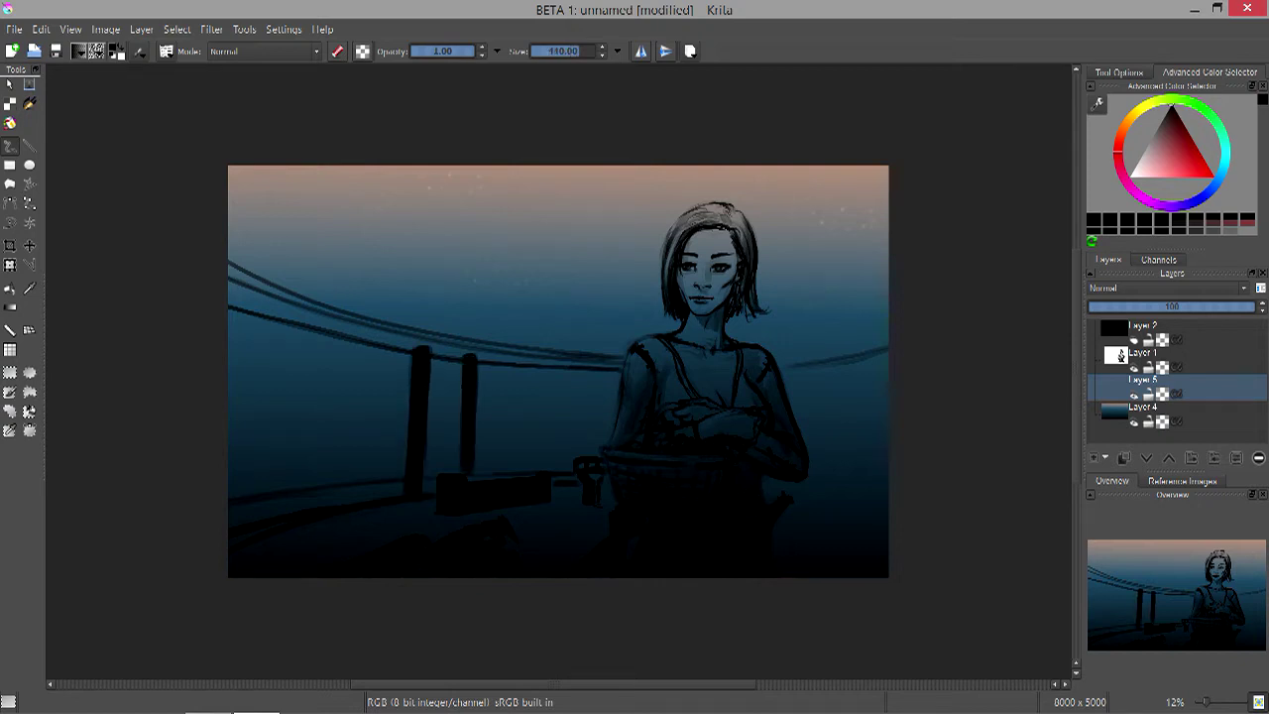
pyautogui.moveTo(238, 293); pyautogui.dragTo(234, 454)
pyautogui.moveTo(595, 366); pyautogui.dragTo(590, 445)
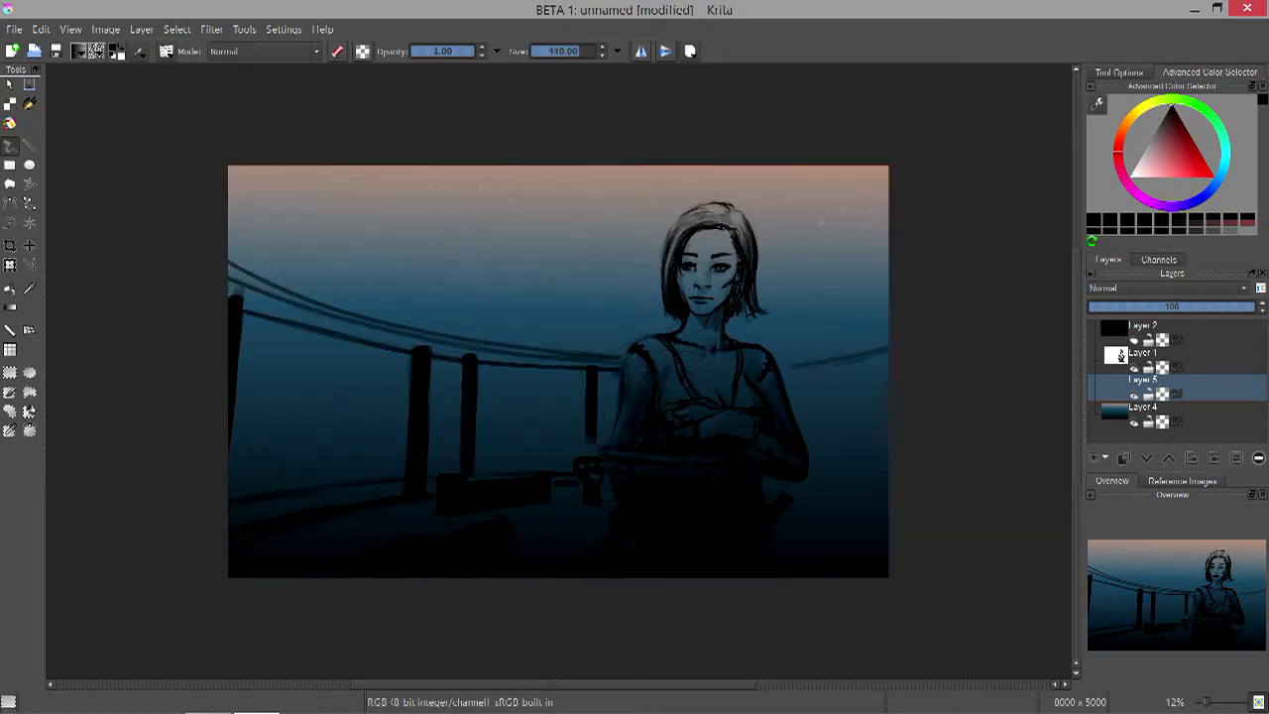
pyautogui.press(']')
pyautogui.moveTo(585, 391)
pyautogui.mouseDown()
pyautogui.moveTo(240, 345)
pyautogui.moveTo(573, 392)
pyautogui.mouseUp()
pyautogui.press(']')
pyautogui.press(']')
pyautogui.press(']')
# - Paint thick dark strokes above her head and tree trunks down the right side
pyautogui.moveTo(702, 165); pyautogui.dragTo(656, 212)
pyautogui.moveTo(622, 161); pyautogui.dragTo(674, 226)
pyautogui.press(']')
pyautogui.moveTo(809, 167); pyautogui.dragTo(876, 523)
pyautogui.moveTo(731, 167); pyautogui.dragTo(852, 526)
pyautogui.moveTo(748, 263); pyautogui.dragTo(813, 446)
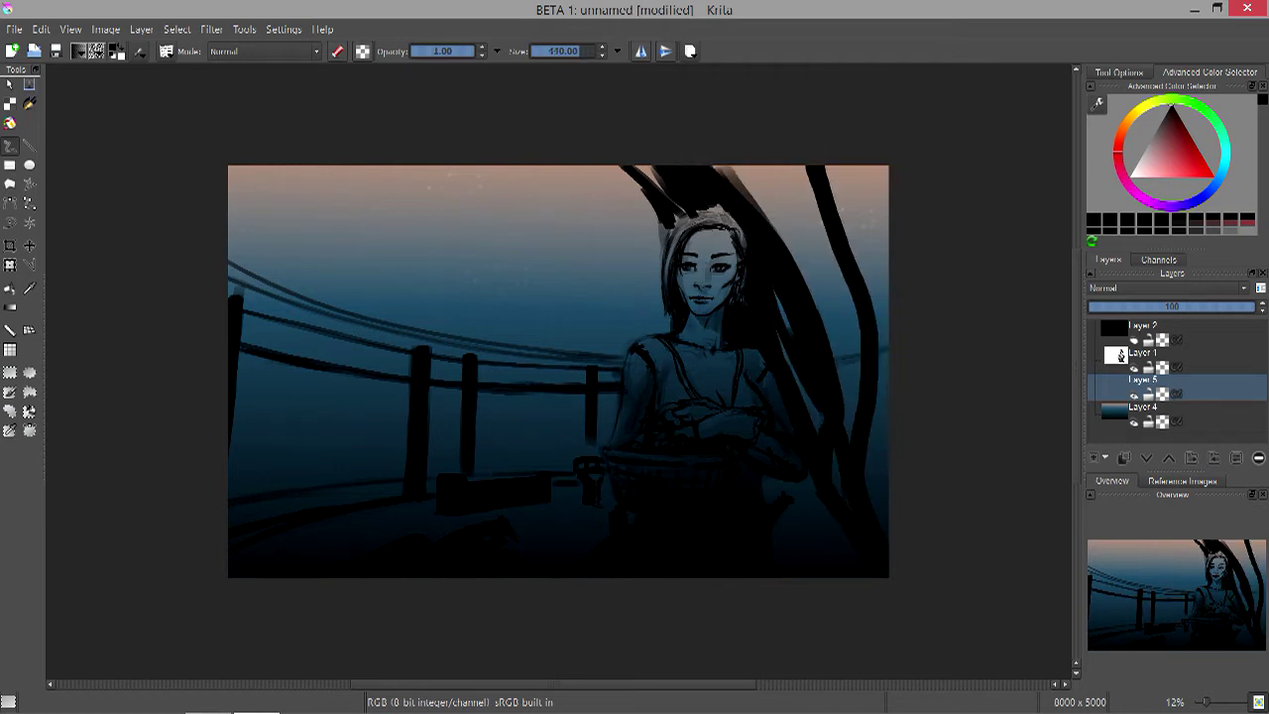
pyautogui.moveTo(763, 167); pyautogui.dragTo(793, 313)
pyautogui.moveTo(828, 277); pyautogui.dragTo(848, 431)
pyautogui.moveTo(821, 198); pyautogui.dragTo(824, 276)
pyautogui.moveTo(798, 485)
pyautogui.mouseDown()
pyautogui.moveTo(807, 520)
pyautogui.moveTo(805, 486)
pyautogui.mouseUp()
# - Paint a twiggy branch across the upper-left sky, then erase part of her hair
pyautogui.press('[')
pyautogui.moveTo(530, 167)
pyautogui.mouseDown()
pyautogui.moveTo(462, 197)
pyautogui.moveTo(337, 211)
pyautogui.mouseUp()
pyautogui.press('[')
pyautogui.press('[')
pyautogui.moveTo(426, 183); pyautogui.dragTo(337, 174)
pyautogui.moveTo(643, 174); pyautogui.dragTo(550, 220)
pyautogui.moveTo(560, 212)
pyautogui.mouseDown()
pyautogui.moveTo(468, 240)
pyautogui.moveTo(486, 243)
pyautogui.mouseUp()
pyautogui.moveTo(515, 230)
pyautogui.mouseDown()
pyautogui.moveTo(547, 246)
pyautogui.moveTo(535, 268)
pyautogui.mouseUp()
pyautogui.press('[')
pyautogui.press('[')
pyautogui.press('[')
pyautogui.press('[')
pyautogui.press('[')
pyautogui.moveTo(535, 250); pyautogui.dragTo(547, 271)
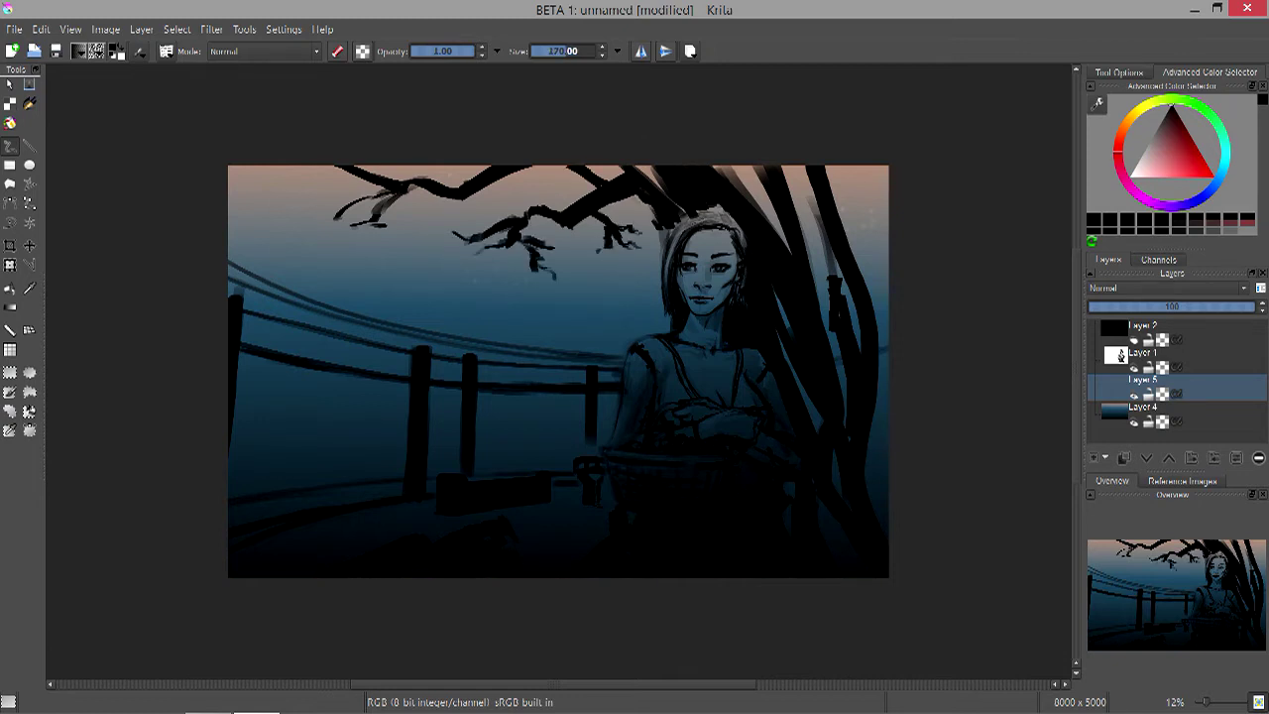
pyautogui.press('e')
pyautogui.moveTo(674, 208); pyautogui.dragTo(753, 297)
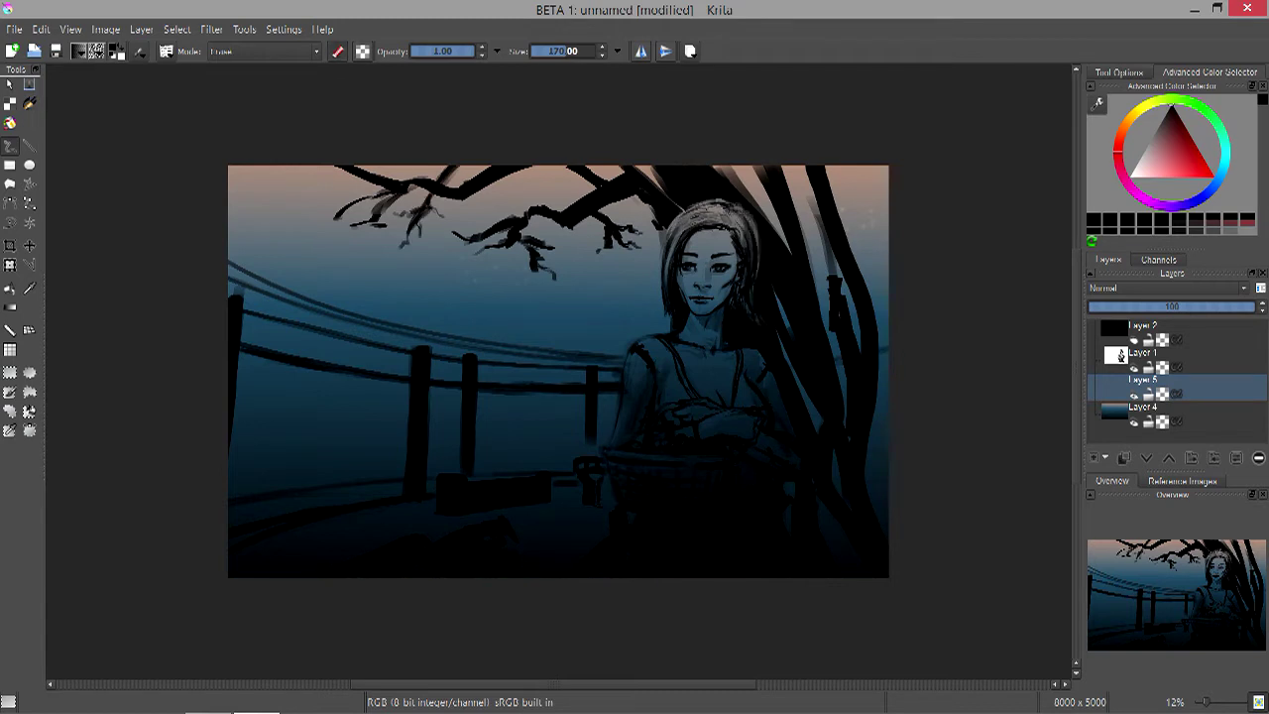
# - Paint a small twig at the top left and a thin branch
pyautogui.press('e')
pyautogui.moveTo(311, 170); pyautogui.dragTo(266, 182)
pyautogui.moveTo(495, 244); pyautogui.dragTo(454, 274)
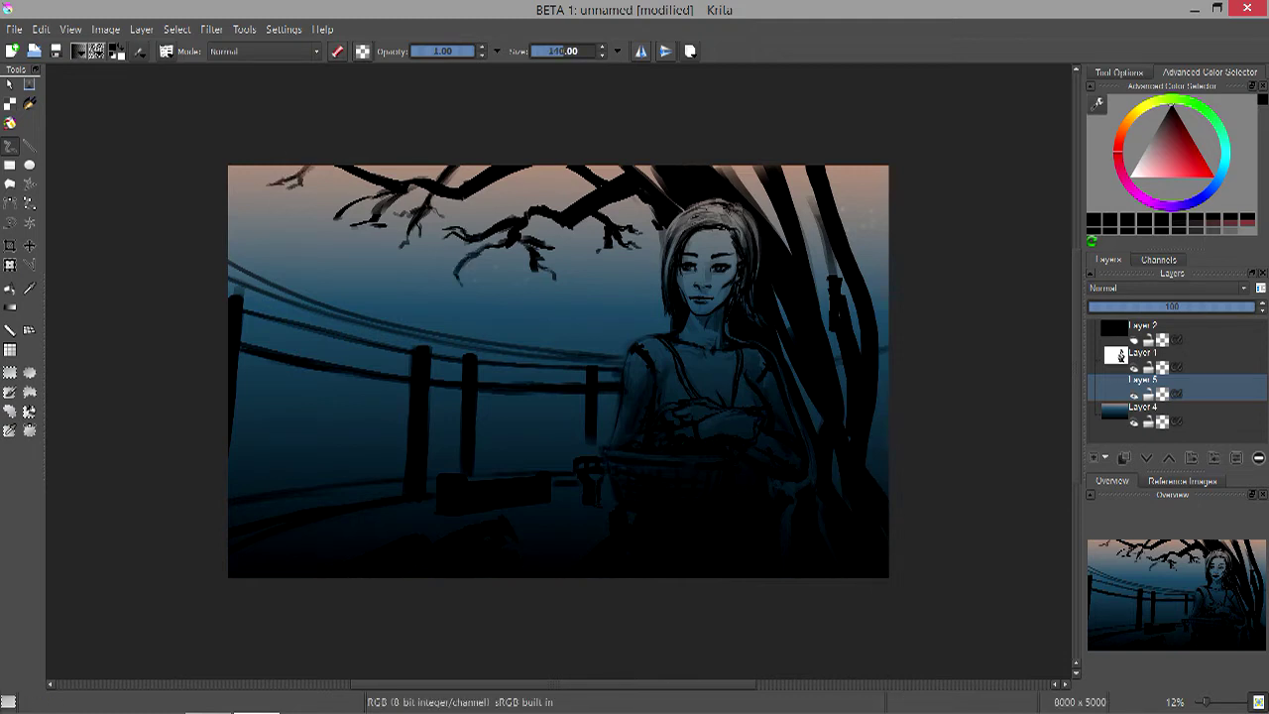
# - Sketch faint distant posts and small structures by the railing and on the dock box
pyautogui.moveTo(506, 459); pyautogui.dragTo(484, 366)
pyautogui.moveTo(448, 472); pyautogui.dragTo(448, 388)
pyautogui.moveTo(526, 456); pyautogui.dragTo(523, 392)
pyautogui.press('[')
pyautogui.press('[')
pyautogui.moveTo(502, 470)
pyautogui.mouseDown()
pyautogui.moveTo(501, 377)
pyautogui.moveTo(563, 323)
pyautogui.mouseUp()
pyautogui.moveTo(573, 344); pyautogui.dragTo(618, 342)
pyautogui.press(']')
pyautogui.moveTo(535, 326); pyautogui.dragTo(535, 471)
pyautogui.moveTo(380, 307)
pyautogui.mouseDown()
pyautogui.moveTo(416, 299)
pyautogui.moveTo(379, 323)
pyautogui.mouseUp()
pyautogui.moveTo(374, 456); pyautogui.dragTo(374, 348)
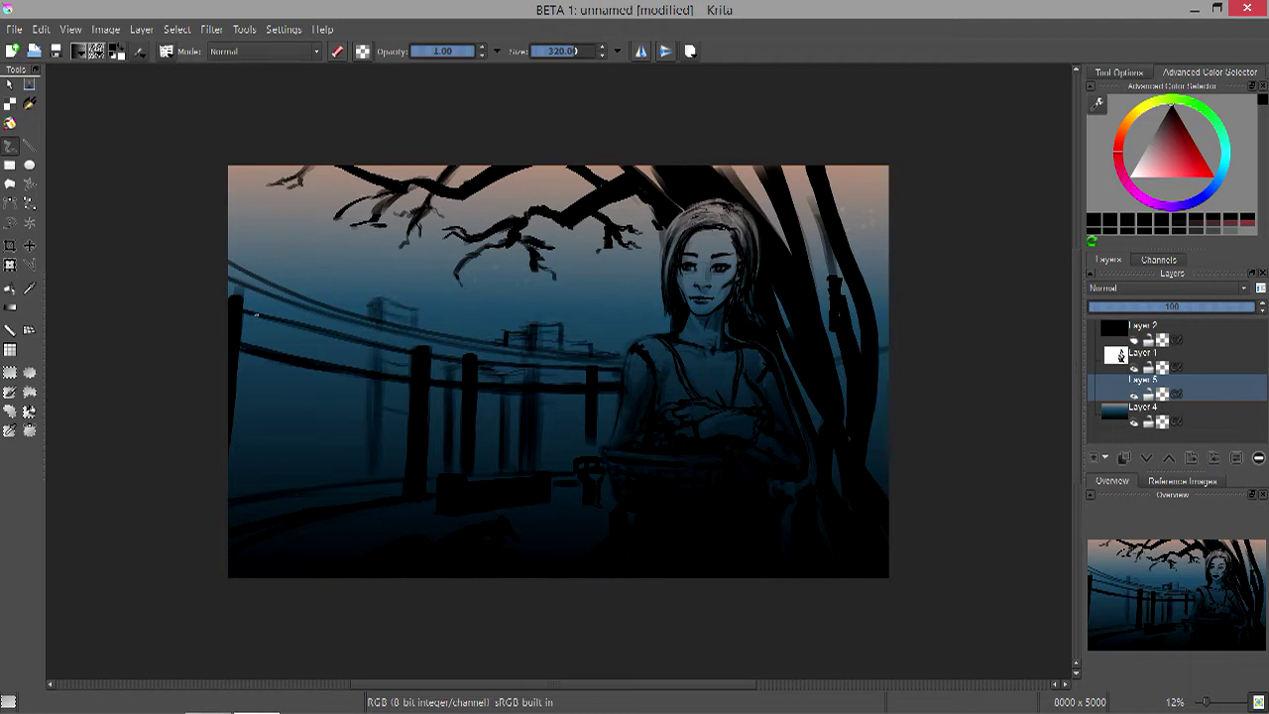
pyautogui.moveTo(492, 479); pyautogui.dragTo(490, 454)
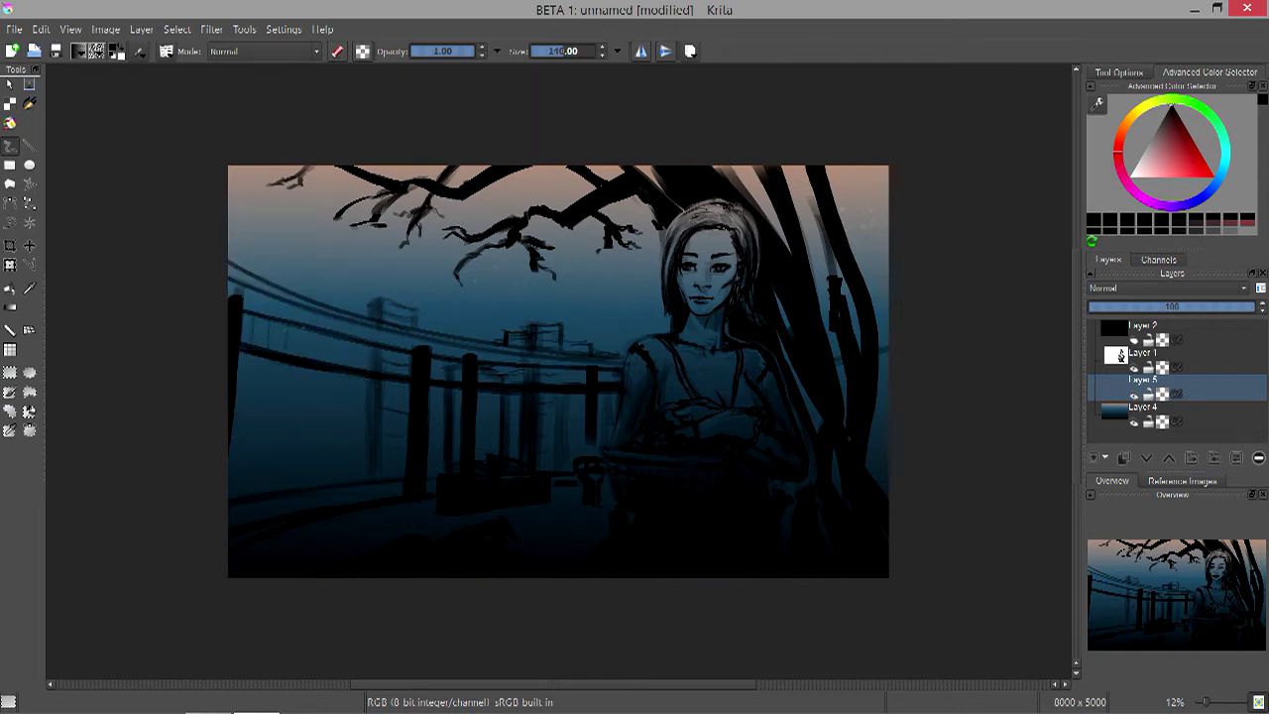
# - Restore the erased post tops, railing strokes and building window marks with repeated undo
pyautogui.press('e')
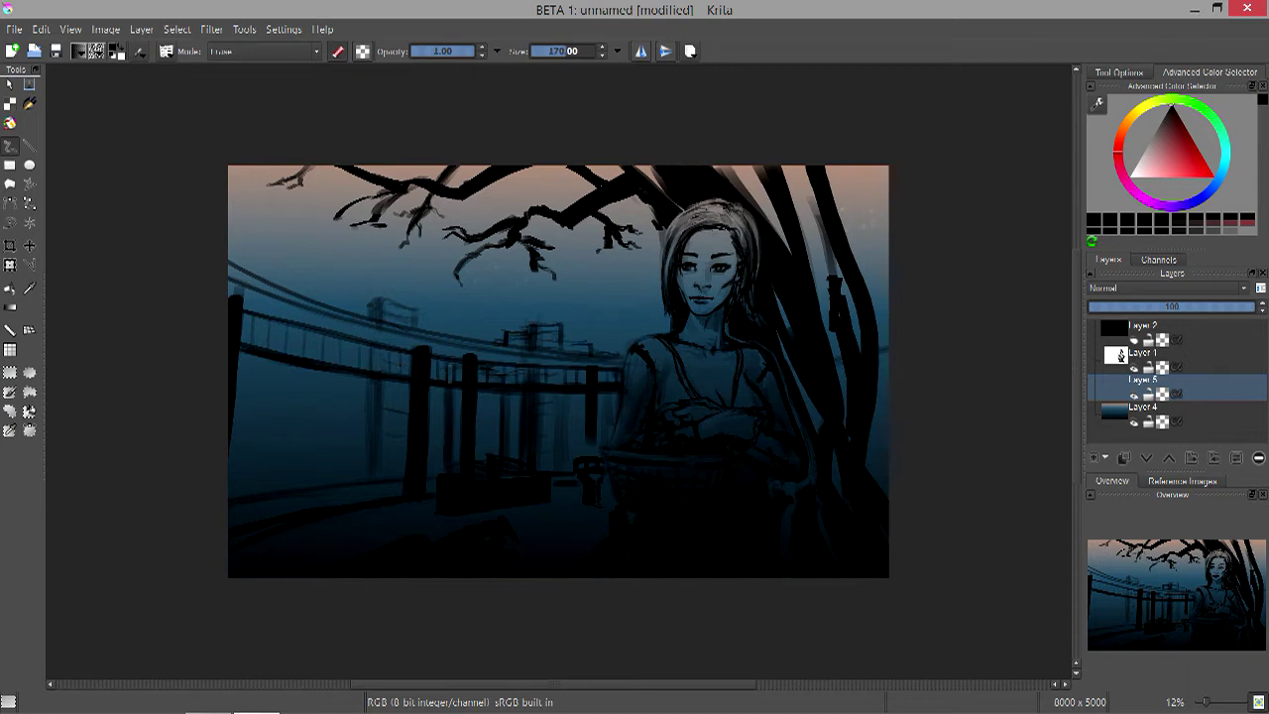
pyautogui.press('e')
pyautogui.hotkey('ctrl', 'z')
pyautogui.hotkey('ctrl', 'z')
pyautogui.hotkey('ctrl', 'z')
pyautogui.hotkey('ctrl', 'z')
pyautogui.hotkey('ctrl', 'z')
pyautogui.hotkey('ctrl', 'z')
pyautogui.hotkey('ctrl', 'z')
pyautogui.hotkey('ctrl', 'z')
pyautogui.hotkey('ctrl', 'z')
pyautogui.hotkey('ctrl', 'z')
pyautogui.hotkey('ctrl', 'z')
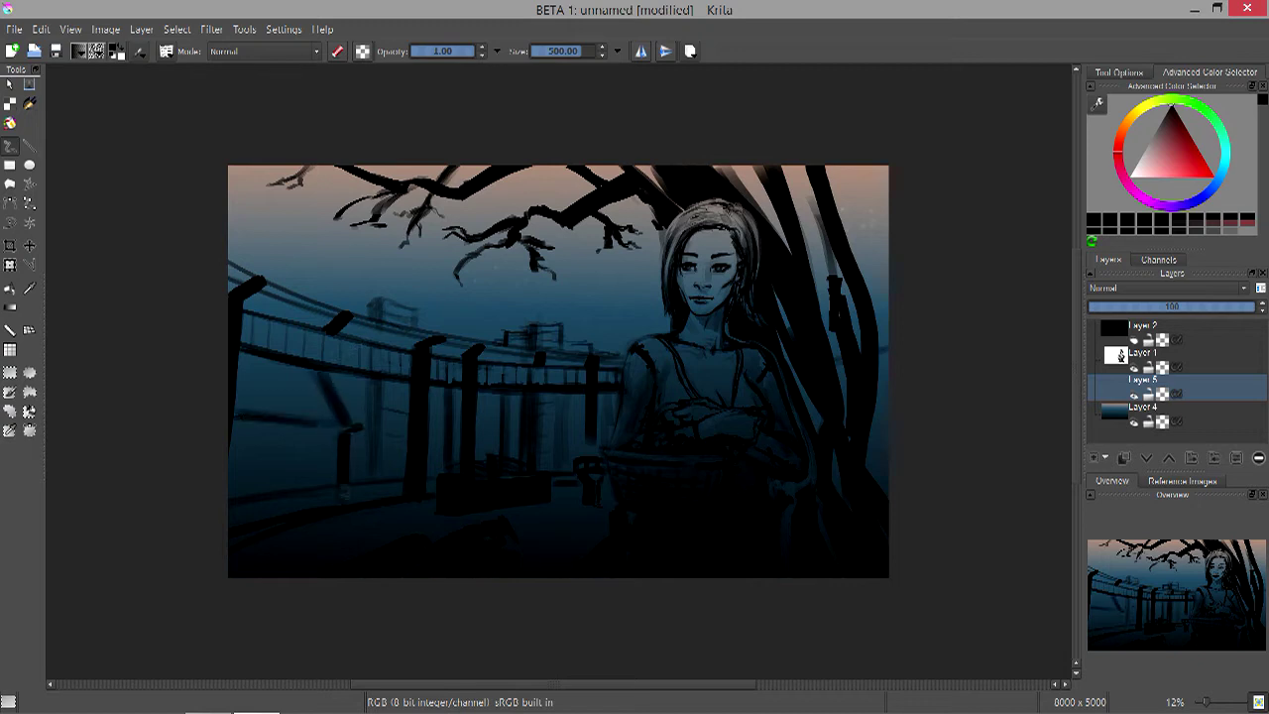
pyautogui.hotkey('ctrl', 'z')
pyautogui.hotkey('ctrl', 'z')
pyautogui.hotkey('ctrl', 'z')
pyautogui.hotkey('ctrl', 'z')
pyautogui.hotkey('ctrl', 'z')
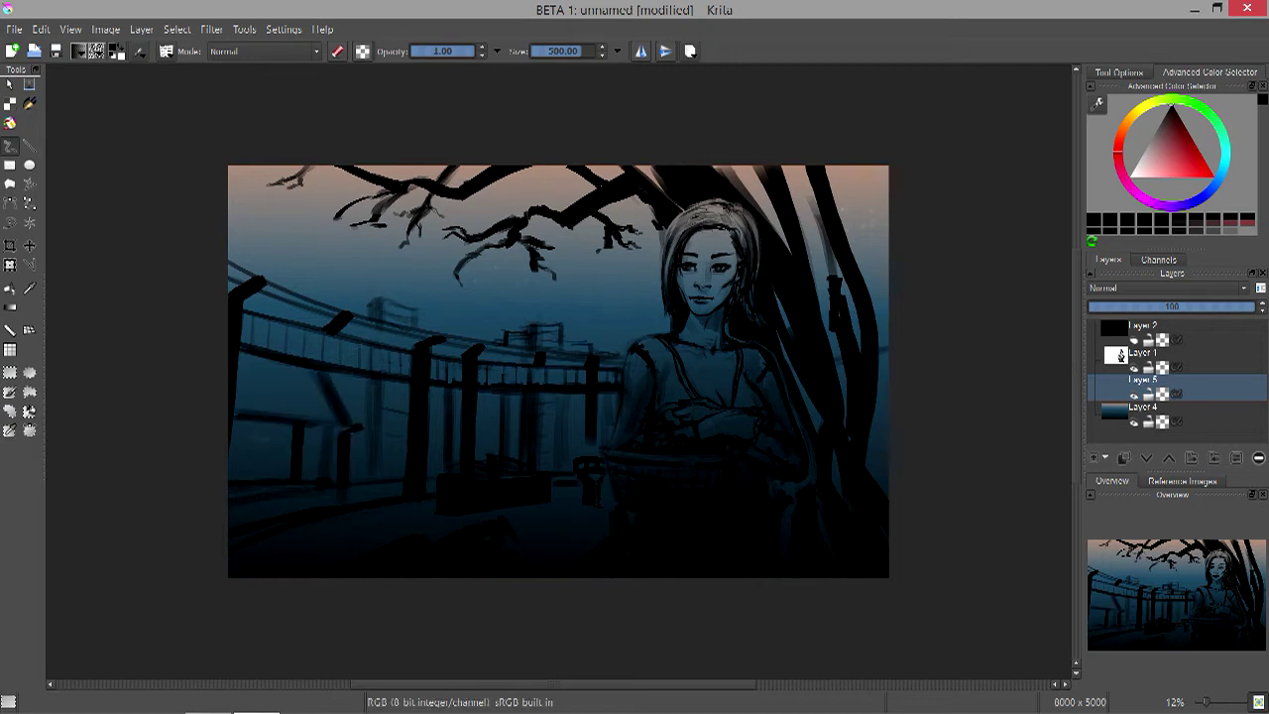
pyautogui.hotkey('ctrl', 'z')
pyautogui.hotkey('ctrl', 'z')
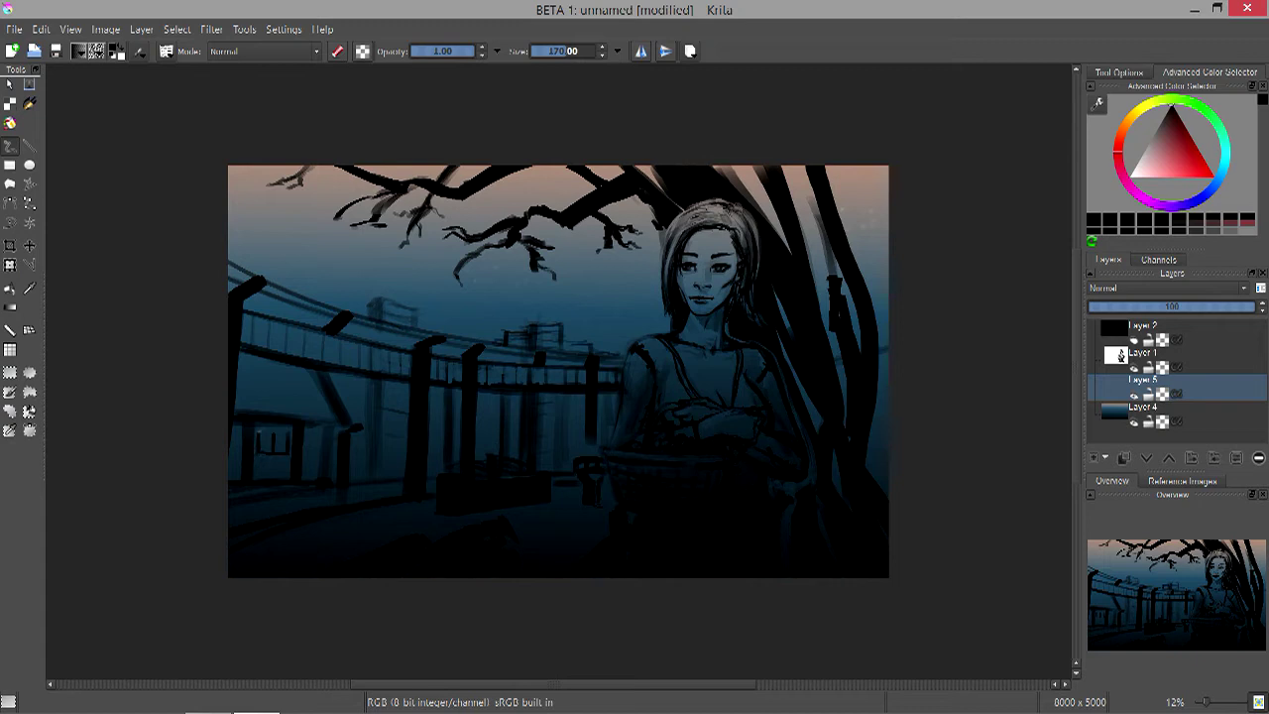
pyautogui.hotkey('ctrl', 'z')
pyautogui.hotkey('ctrl', 'z')
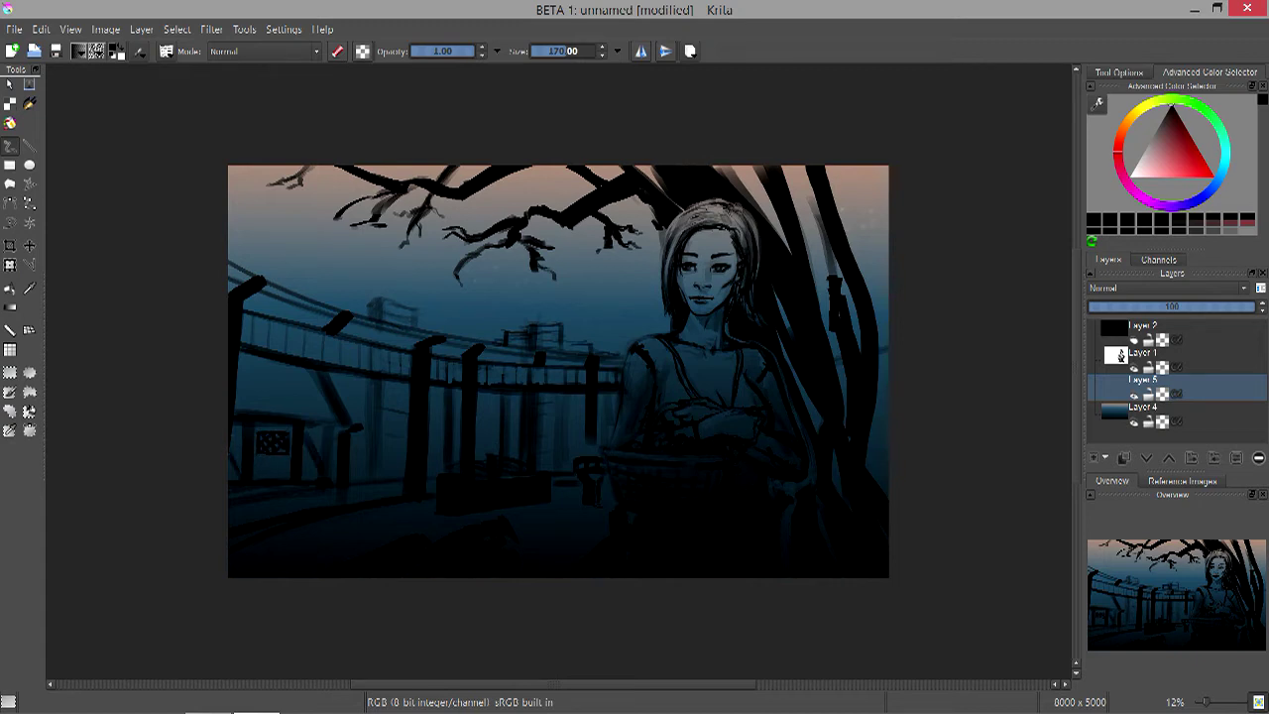
pyautogui.hotkey('ctrl', 'z')
# - Mirror the whole painting horizontally
pyautogui.press('m')
pyautogui.press('e')
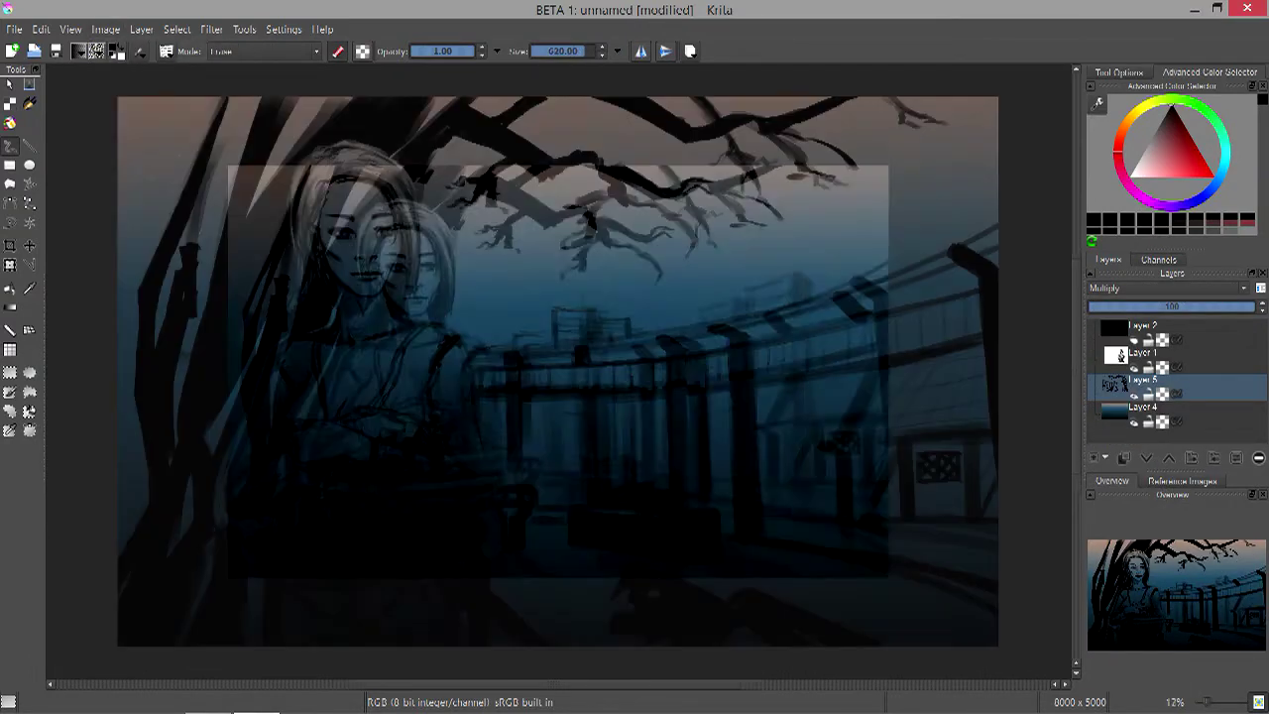
pyautogui.press('+')
pyautogui.press('e')
# - Paint dark branch strokes reaching in from the top-left corner
pyautogui.moveTo(164, 99)
pyautogui.mouseDown()
pyautogui.moveTo(144, 124)
pyautogui.moveTo(169, 173)
pyautogui.mouseUp()
pyautogui.press(']')
pyautogui.moveTo(124, 133); pyautogui.dragTo(170, 185)
pyautogui.moveTo(149, 99); pyautogui.dragTo(129, 184)
pyautogui.press('-')
pyautogui.press('[')
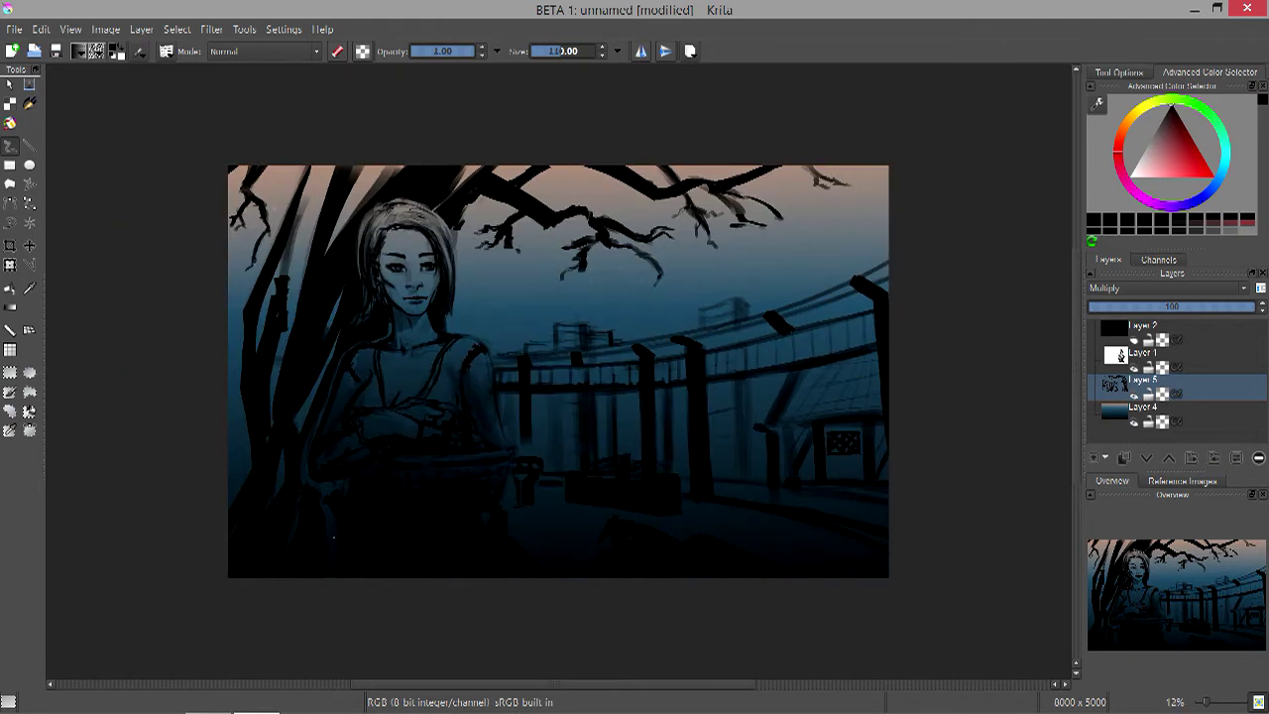
# - Outline the woman's figure as a freehand selection and make Layer 4 active
pyautogui.press('+')
pyautogui.hotkey('ctrl', 'r')
pyautogui.moveTo(318, 146)
pyautogui.mouseDown()
pyautogui.moveTo(288, 318)
pyautogui.moveTo(278, 536)
pyautogui.moveTo(461, 589)
pyautogui.moveTo(407, 319)
pyautogui.moveTo(319, 149)
pyautogui.mouseUp()
pyautogui.press('-')
pyautogui.press('-')
pyautogui.press('pagedown')
pyautogui.click(141, 29)
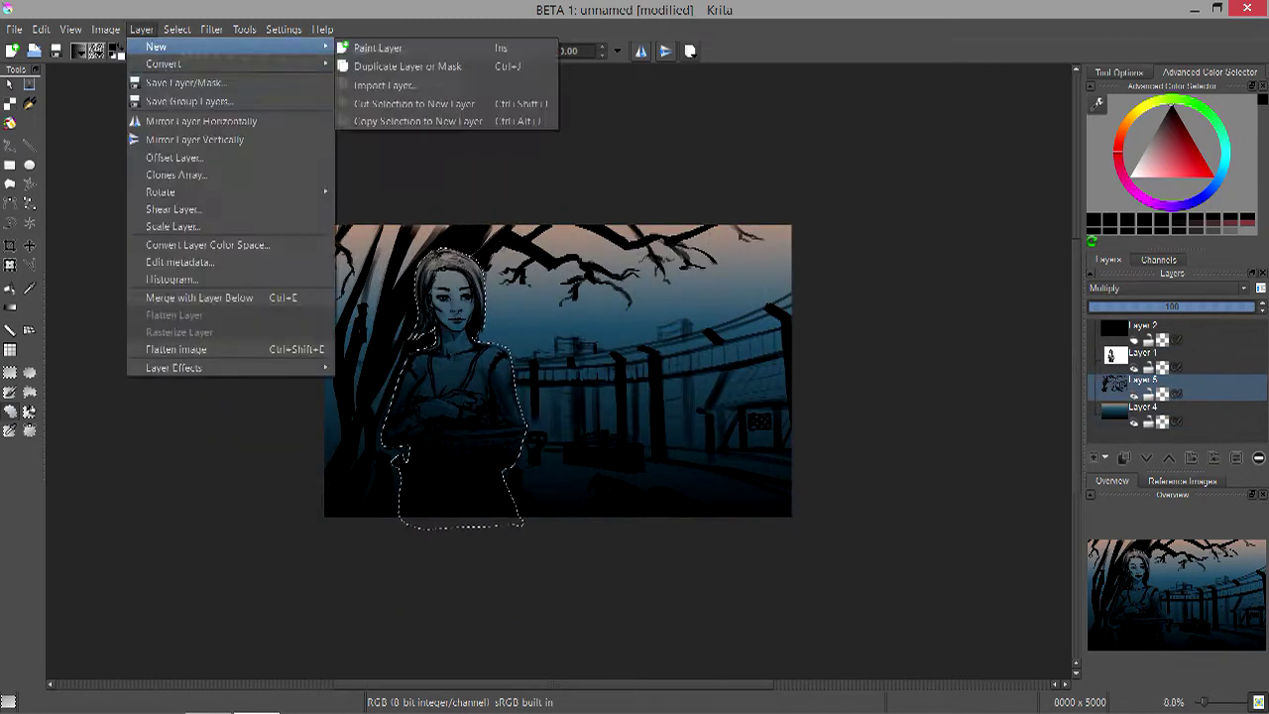
# - Fill the woman's selection with a gradient on a new paint layer, then deselect
pyautogui.click(417, 105)
pyautogui.press('b')
pyautogui.click(79, 51)
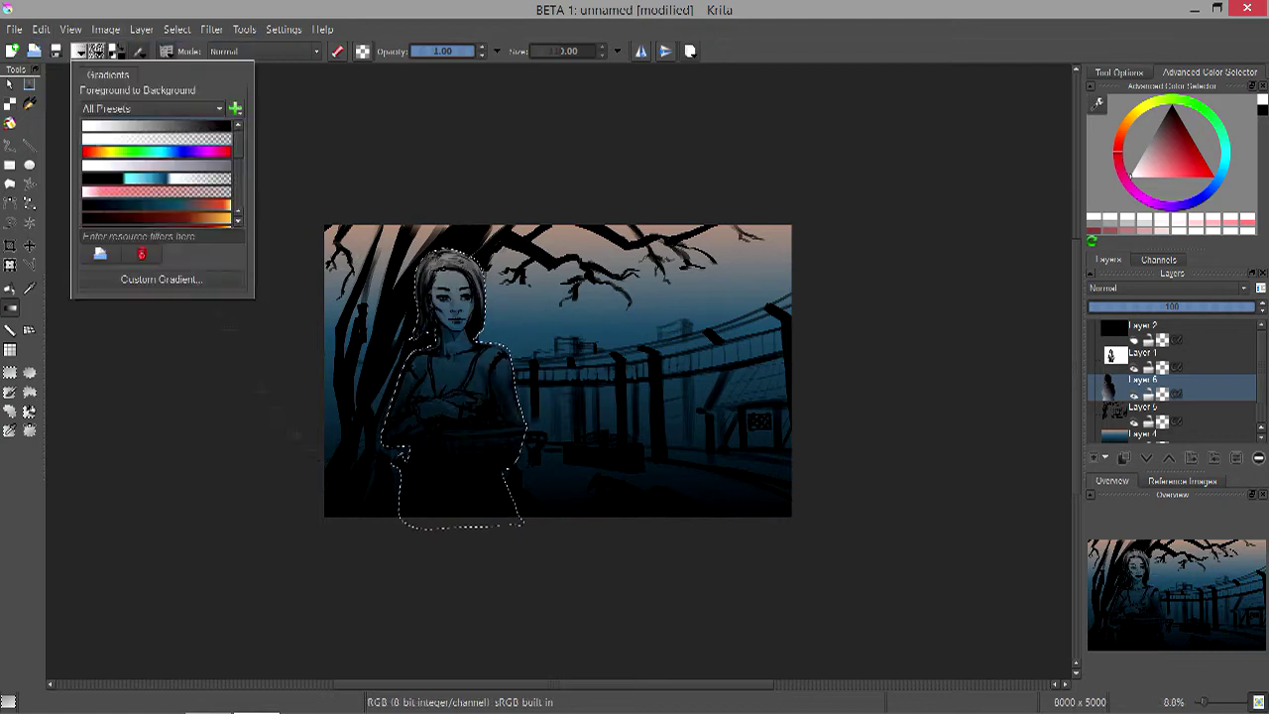
pyautogui.hotkey('shift', 'BackSpace')
pyautogui.press('+')
pyautogui.click(176, 29)
pyautogui.click(188, 63)
# - Set Layer 6 to Screen blending and erase the white strip at the lower left
pyautogui.press('e')
pyautogui.click(1167, 287)
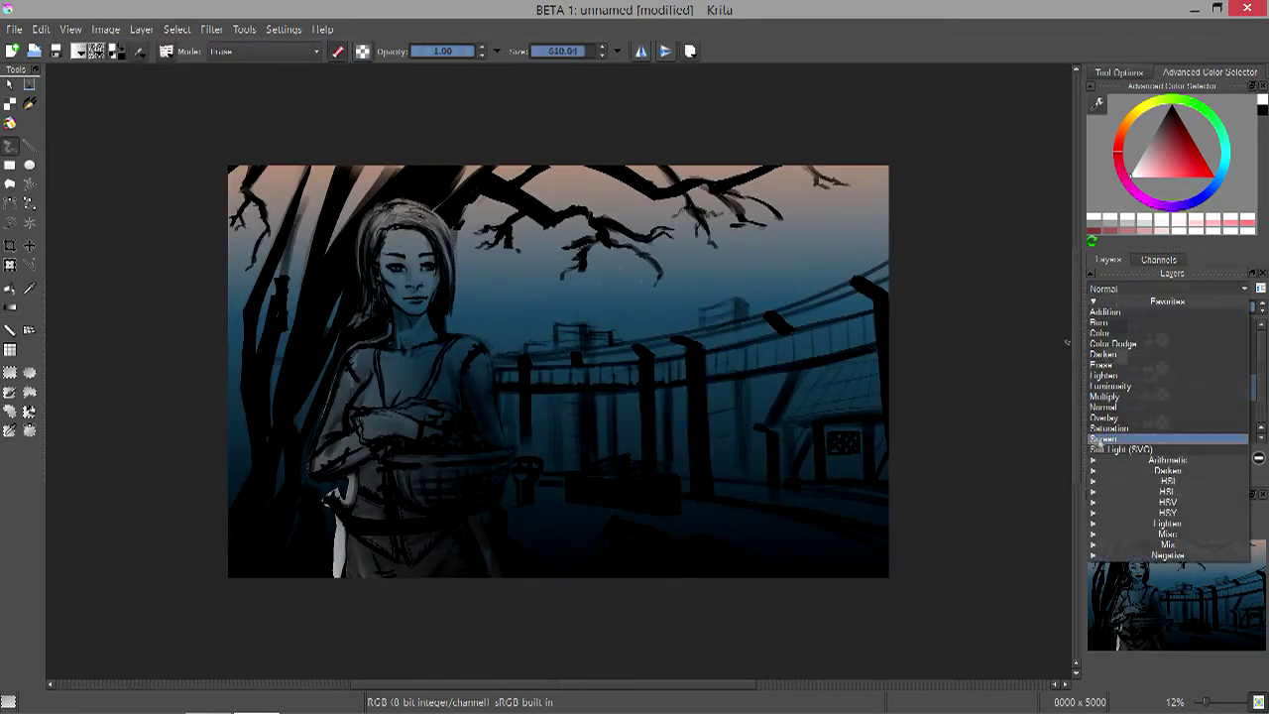
pyautogui.click(1140, 439)
pyautogui.moveTo(349, 476); pyautogui.dragTo(340, 574)
pyautogui.moveTo(332, 407); pyautogui.dragTo(367, 332)
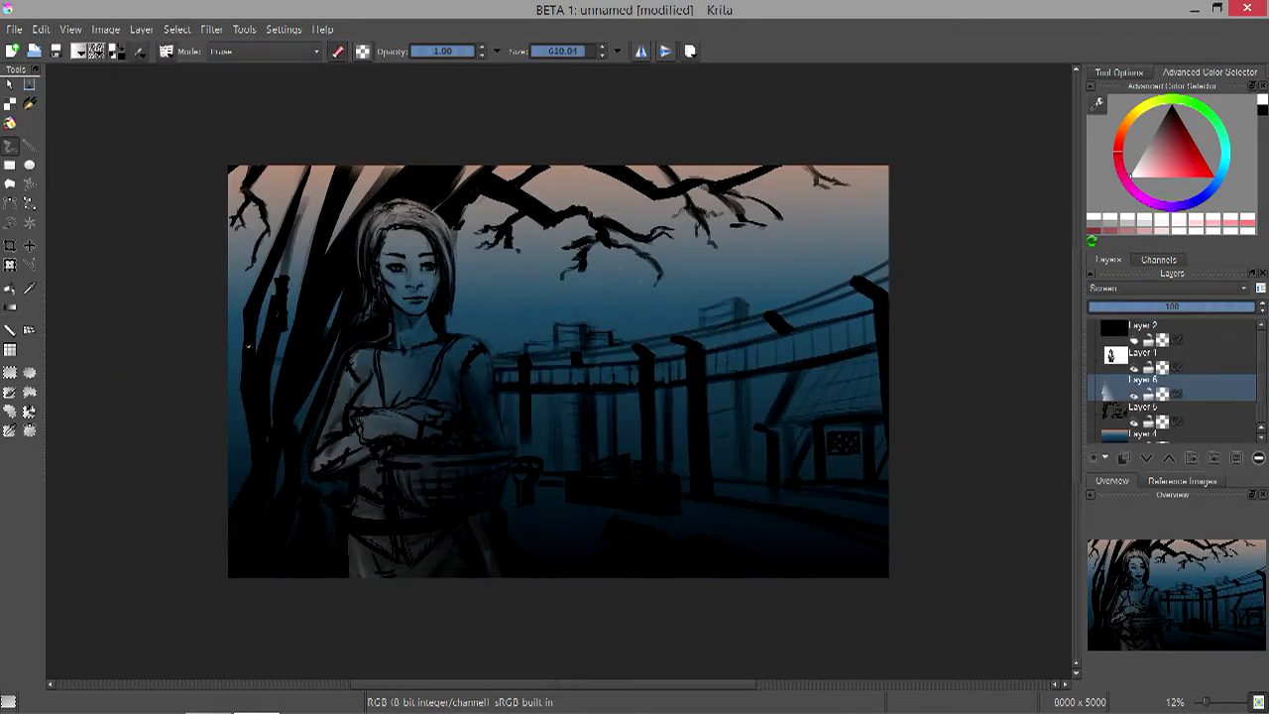
# - Lasso the basket, clear that selection, and merge the gradient layer down
pyautogui.click(10, 307)
pyautogui.moveTo(392, 448); pyautogui.dragTo(388, 454)
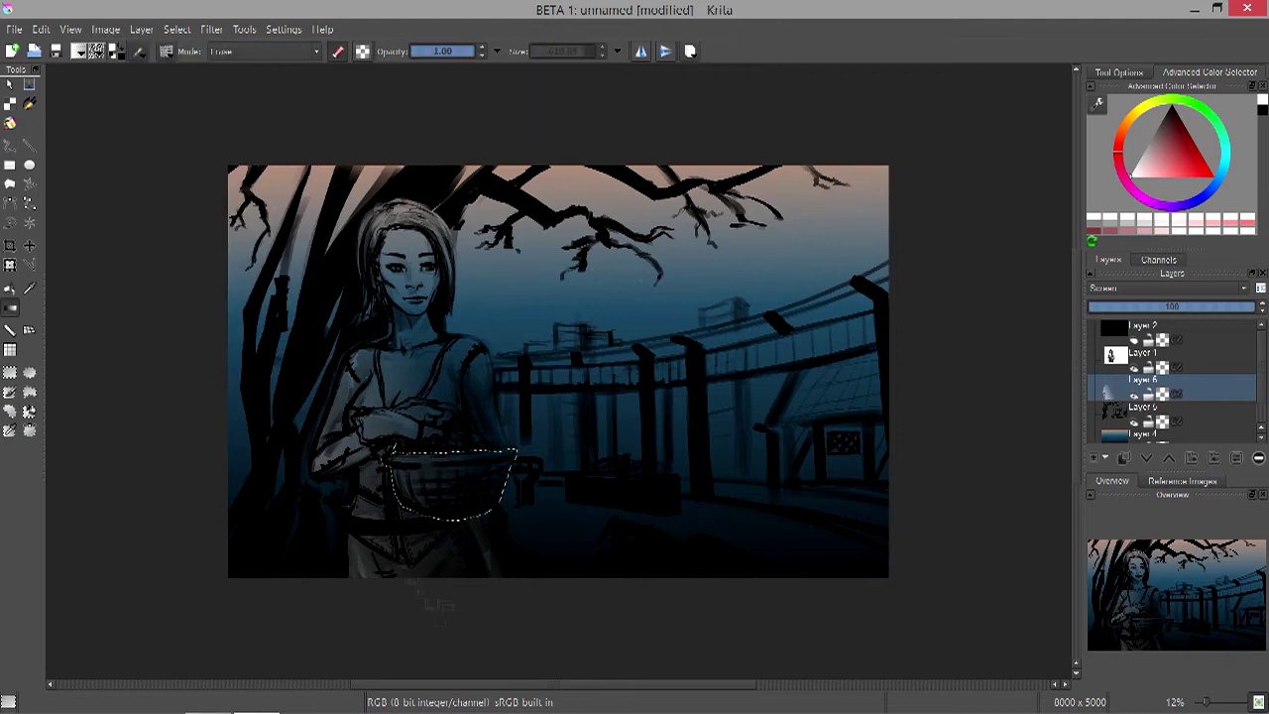
pyautogui.click(177, 29)
pyautogui.click(176, 66)
pyautogui.click(140, 28)
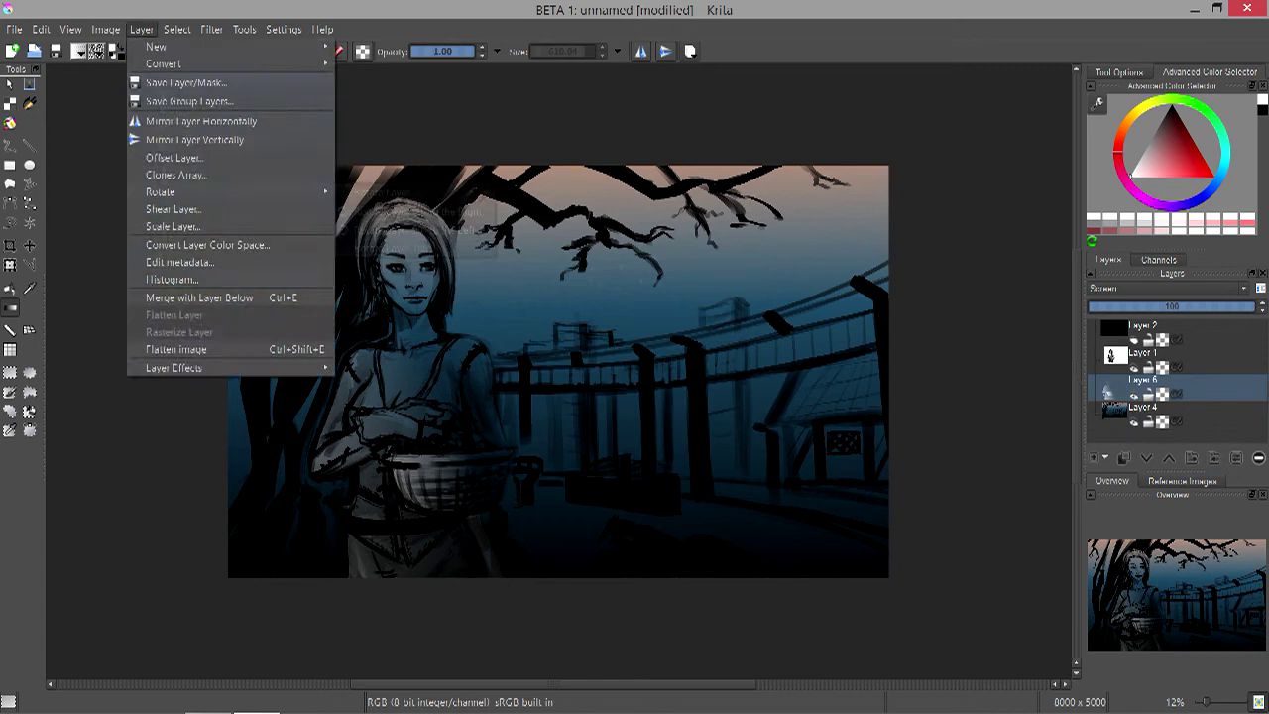
pyautogui.click(212, 292)
# - Start a transform on the line sketch layer with Ctrl+T
pyautogui.click(40, 29)
pyautogui.press('Escape')
pyautogui.hotkey('ctrl', 't')
# - Rotate the line sketch slightly and apply the transform
pyautogui.moveTo(202, 151); pyautogui.dragTo(210, 138)
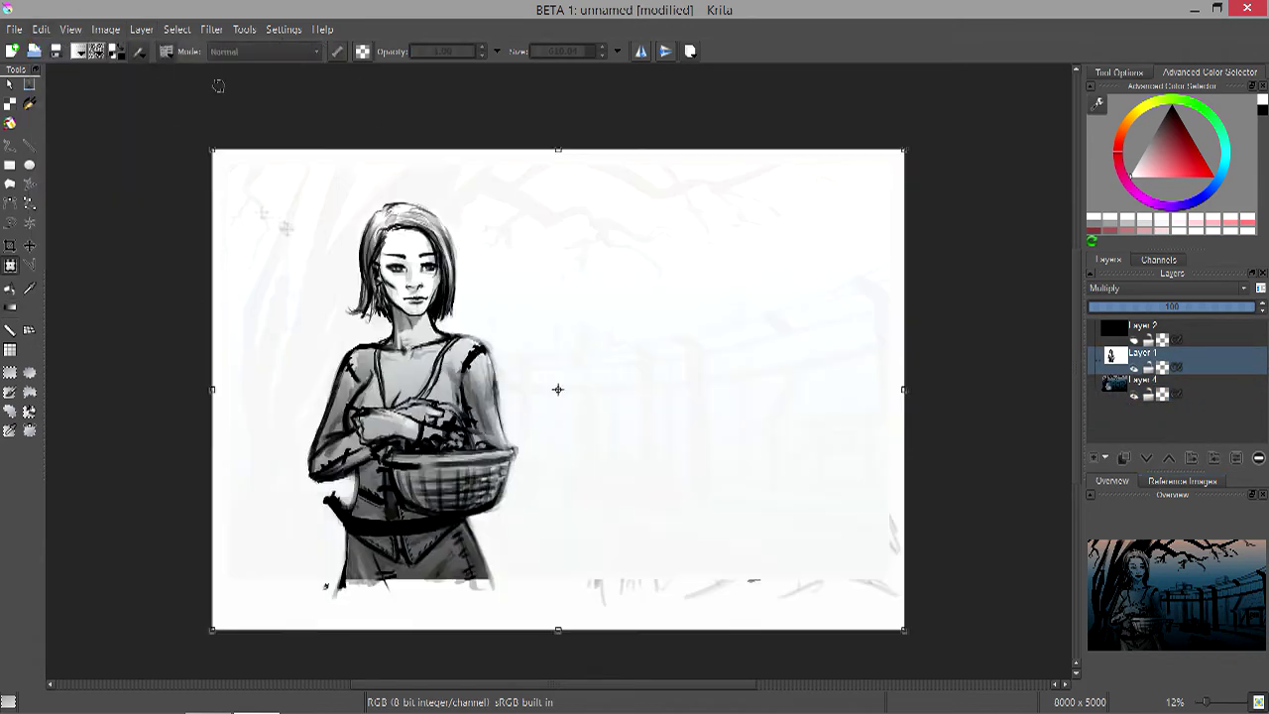
pyautogui.press('b')
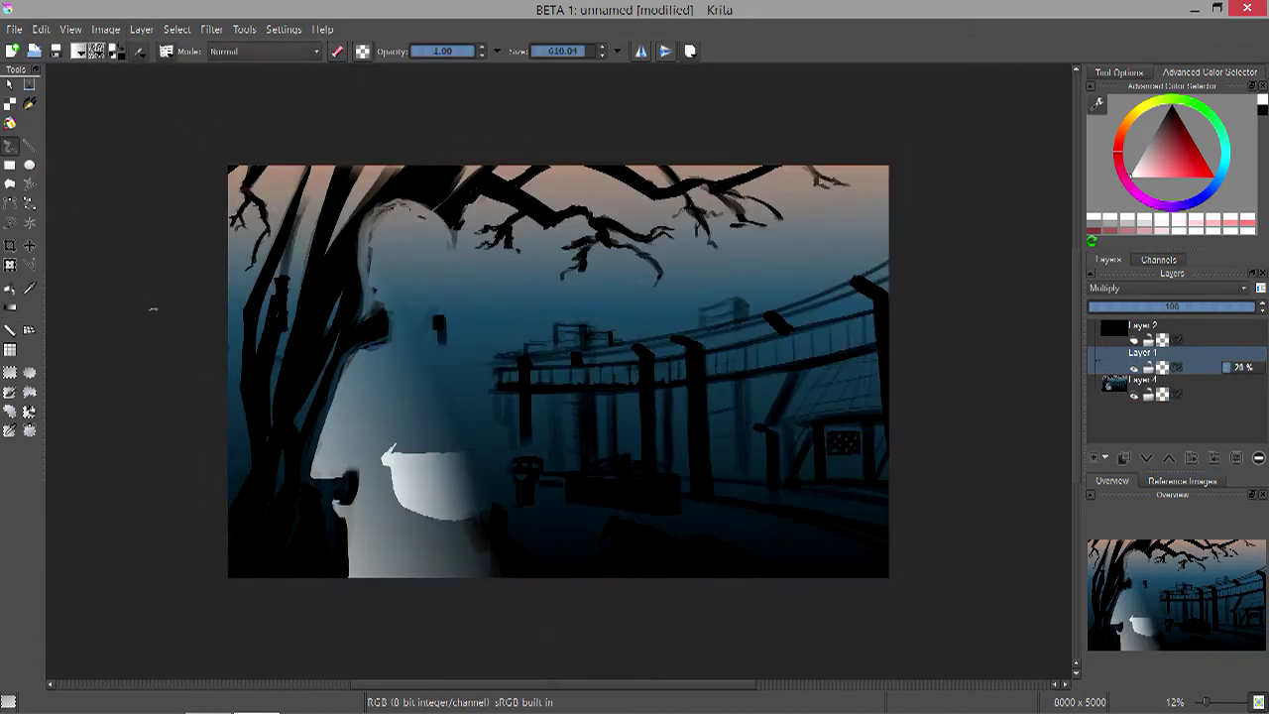
pyautogui.press('t')
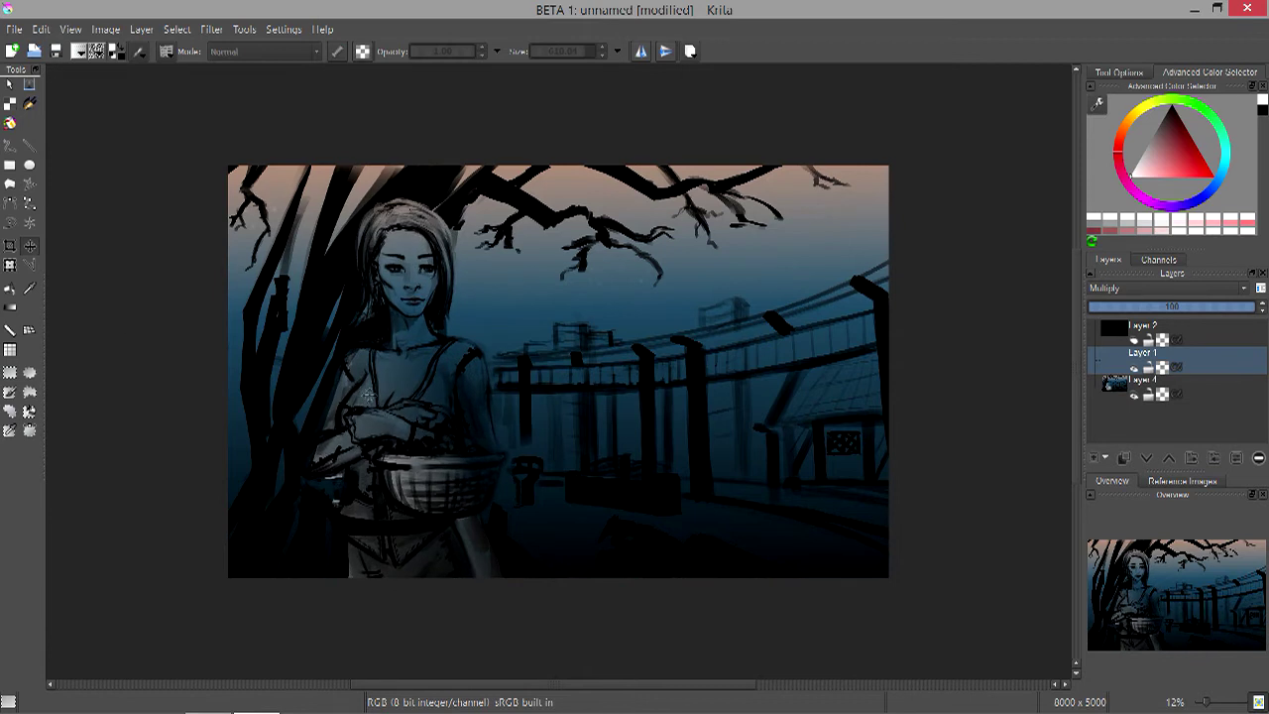
pyautogui.press('+')
pyautogui.press('-')
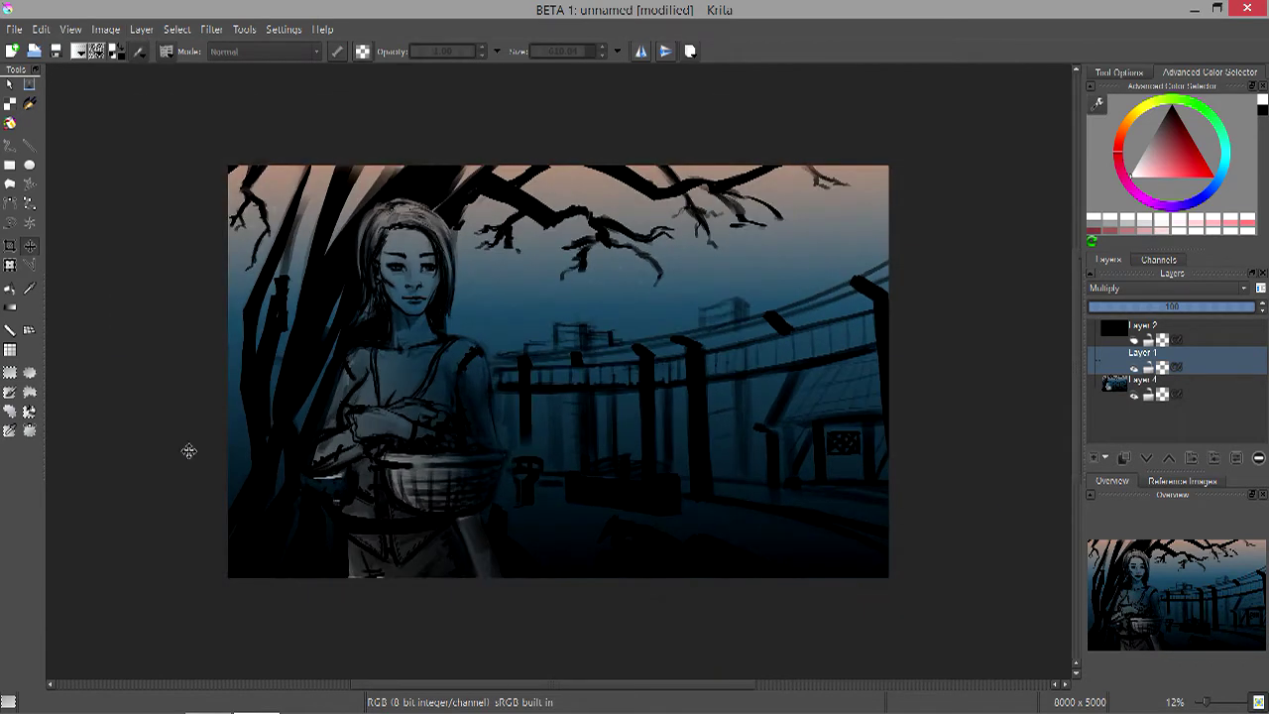
# - Merge the line sketch layer down into Layer 4
pyautogui.press('pagedown')
pyautogui.press('b')
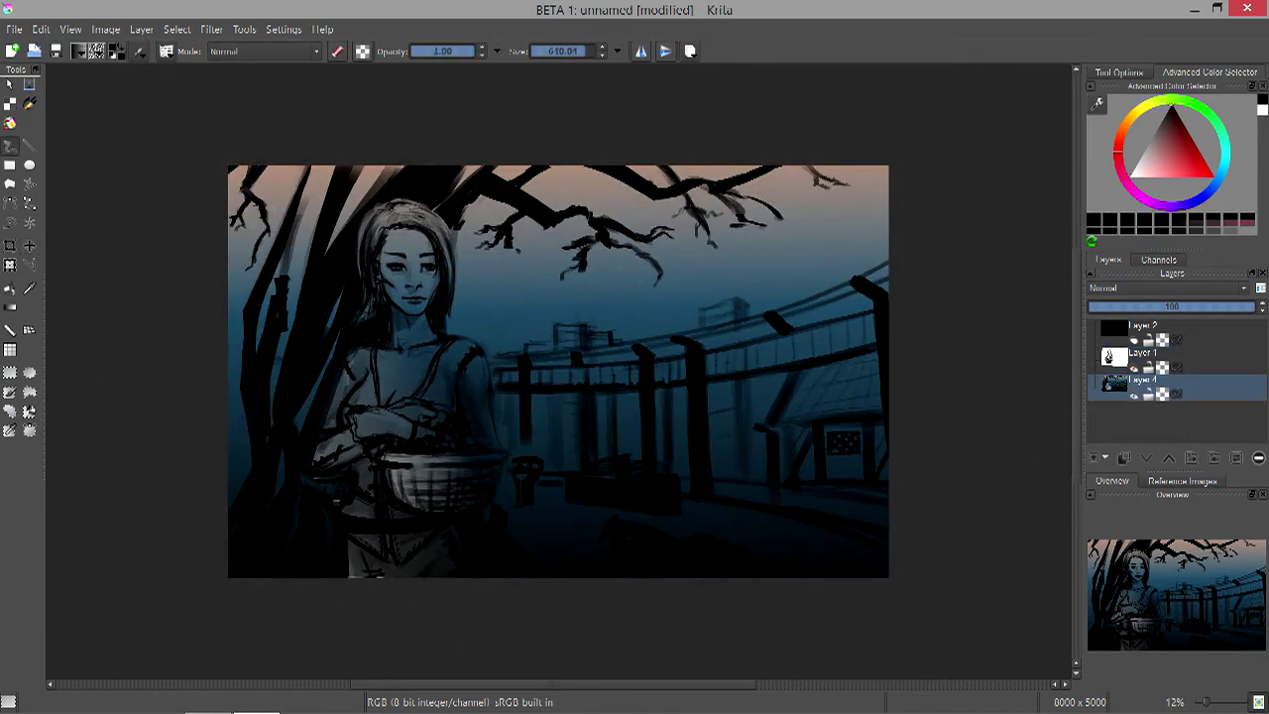
pyautogui.scroll(5, 344, 523)
pyautogui.scroll(-5, 344, 523)
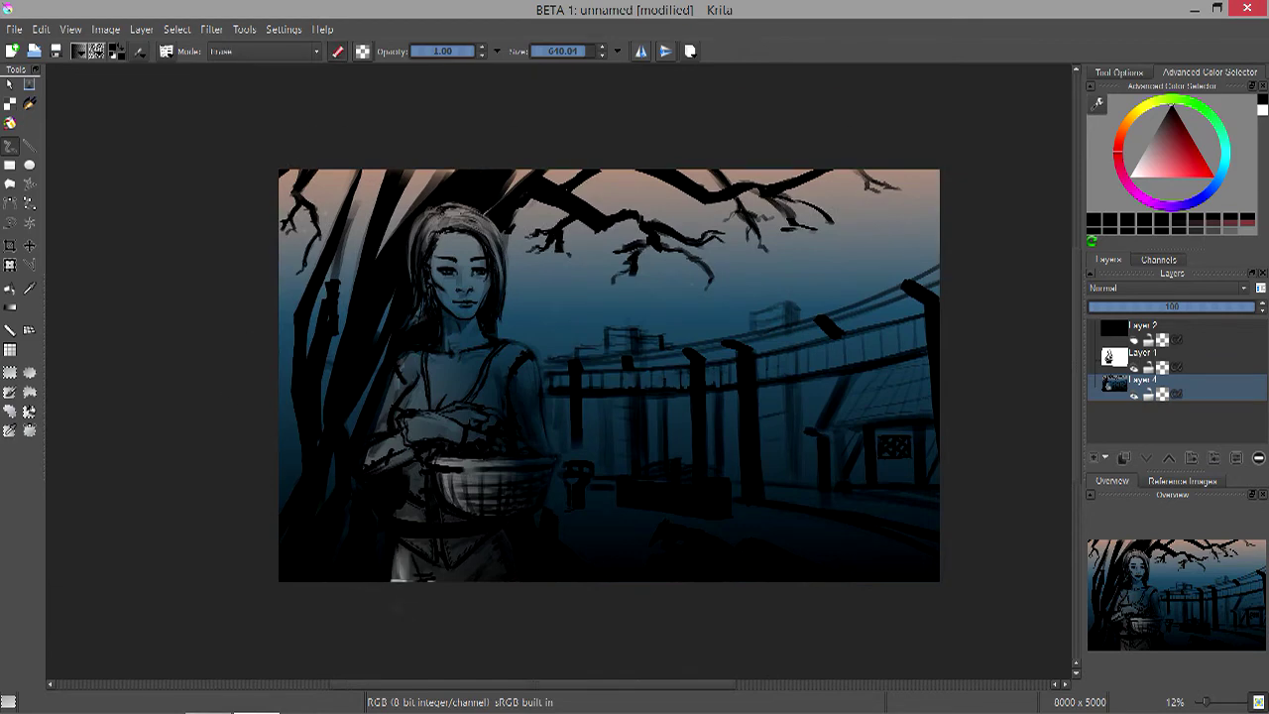
pyautogui.press('pageup')
pyautogui.press('pagedown')
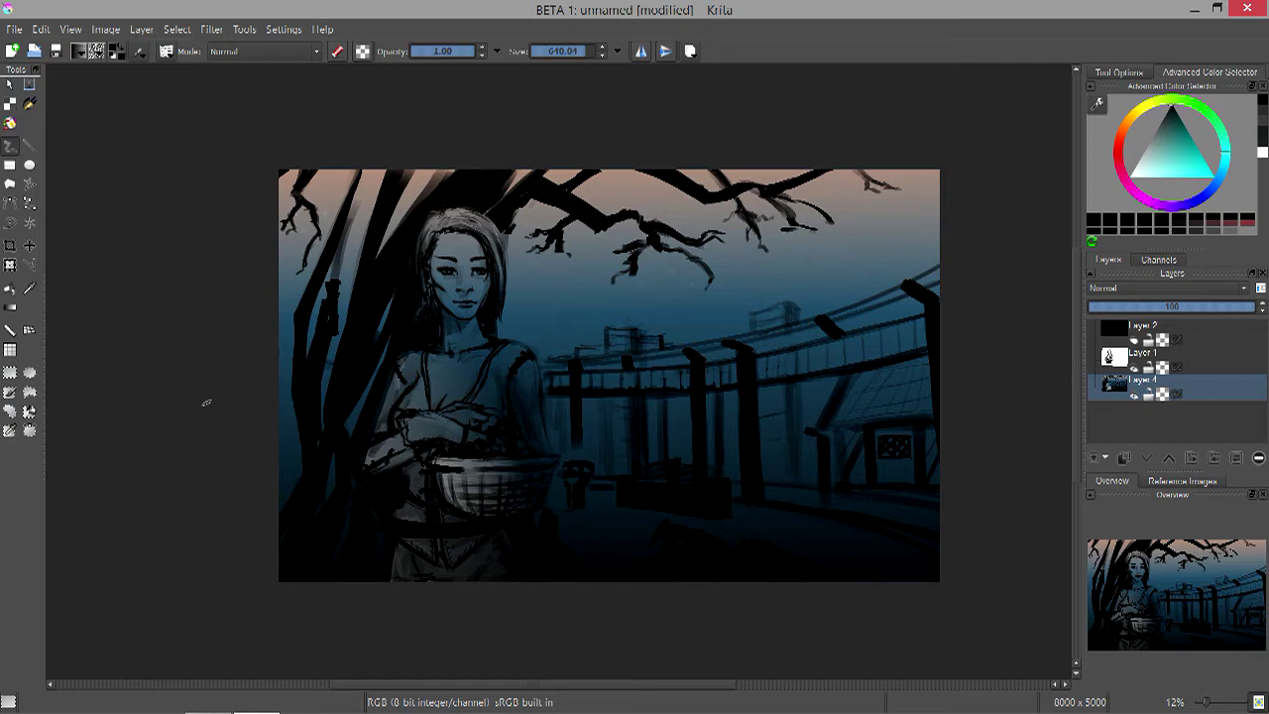
pyautogui.press('[')
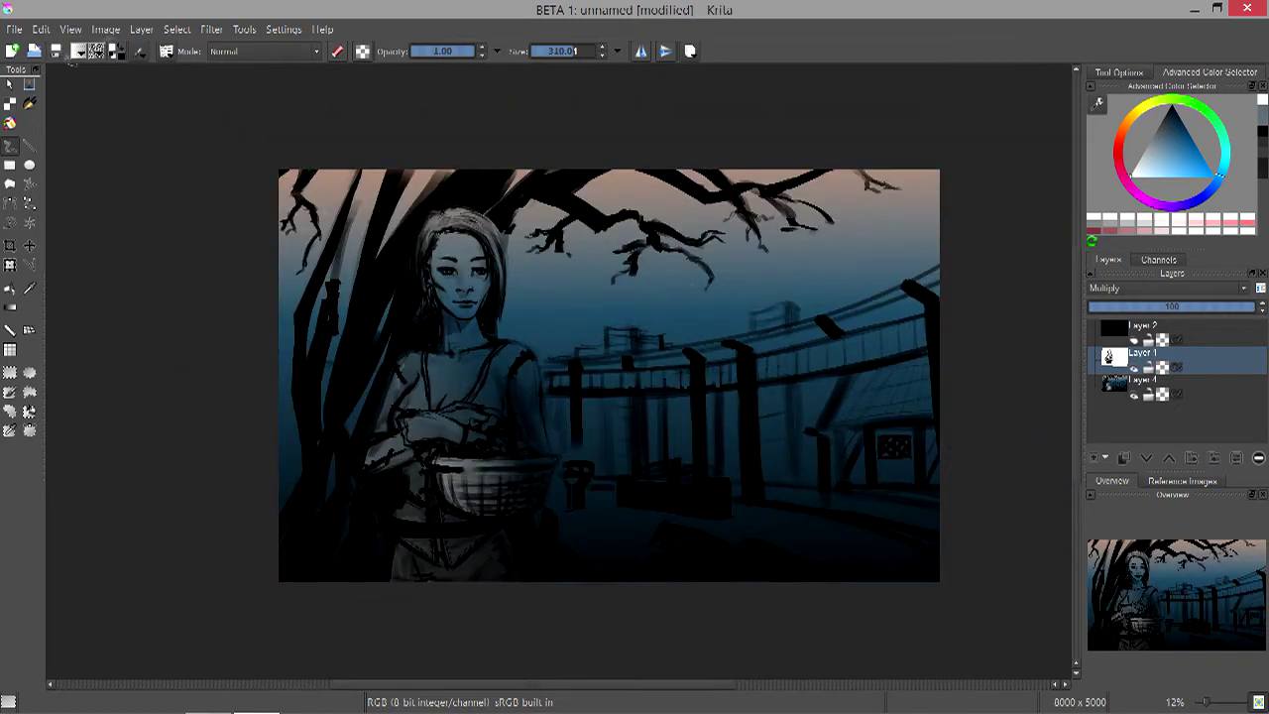
pyautogui.hotkey('ctrl', 'e')
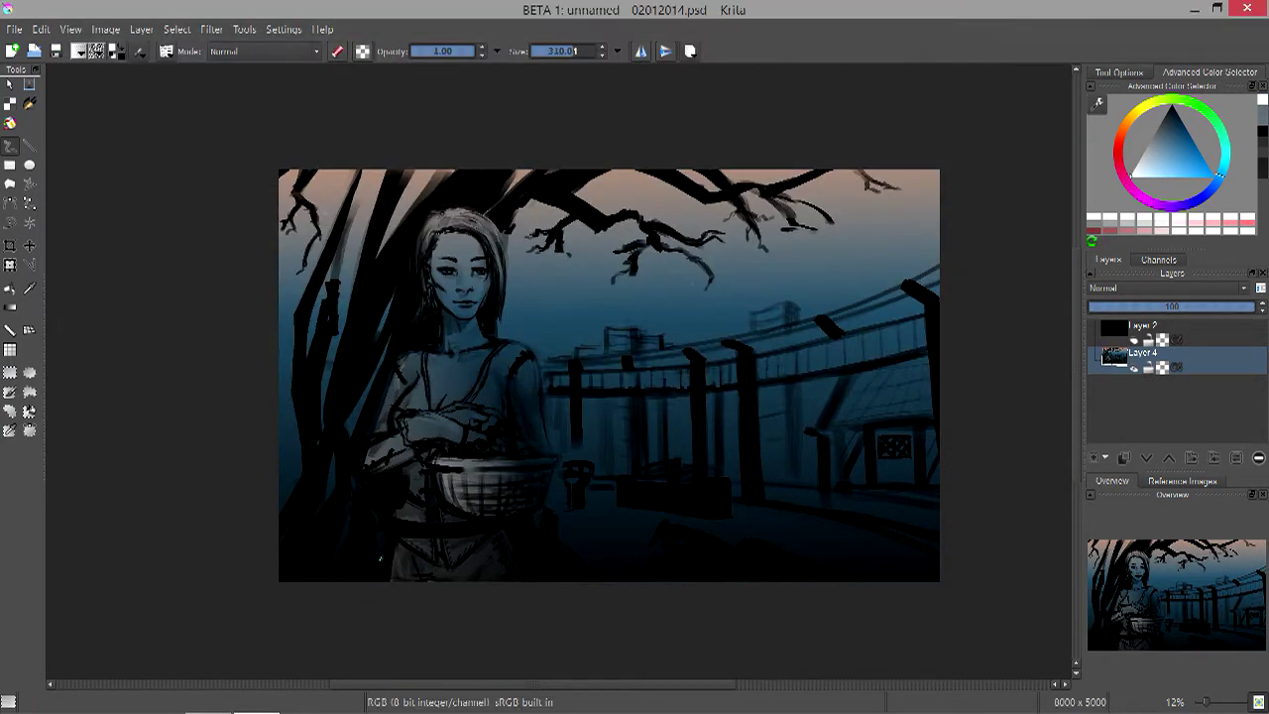
# - Add a new paint layer and set up a small Multiply brush in dark red
pyautogui.click(262, 50)
pyautogui.click(258, 128)
pyautogui.press('Insert')
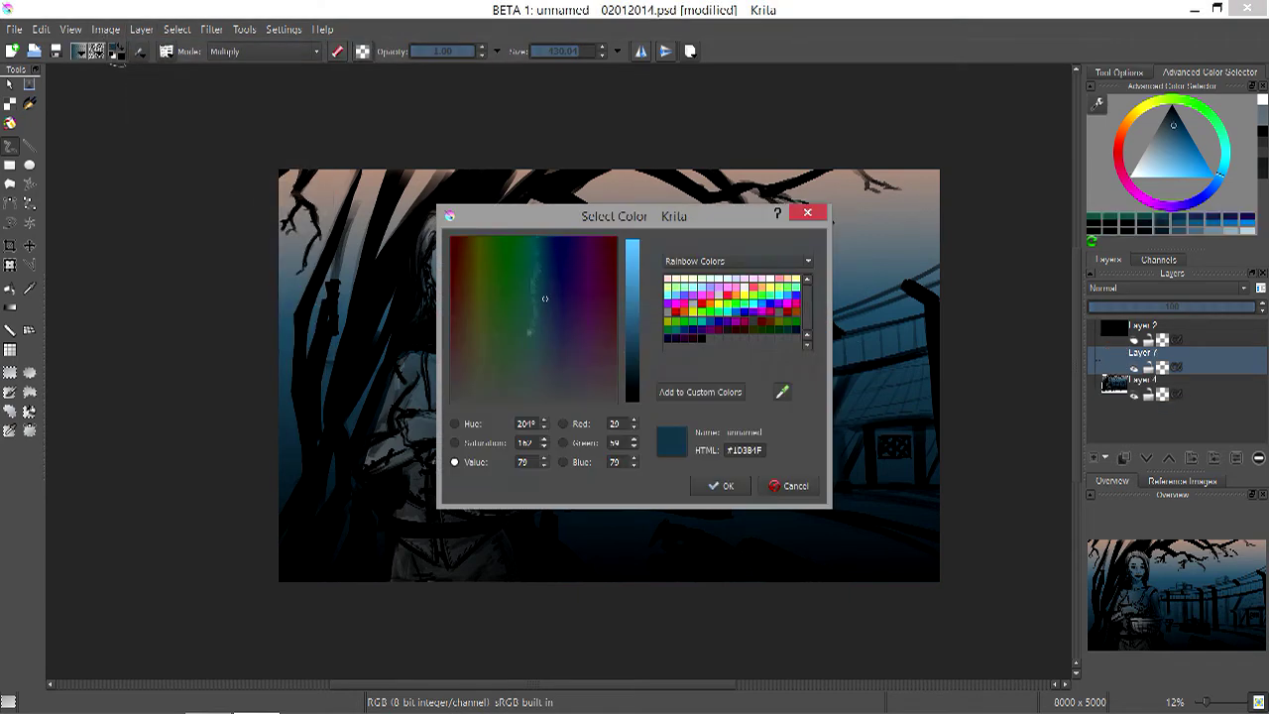
pyautogui.click(1121, 139)
pyautogui.click(1173, 124)
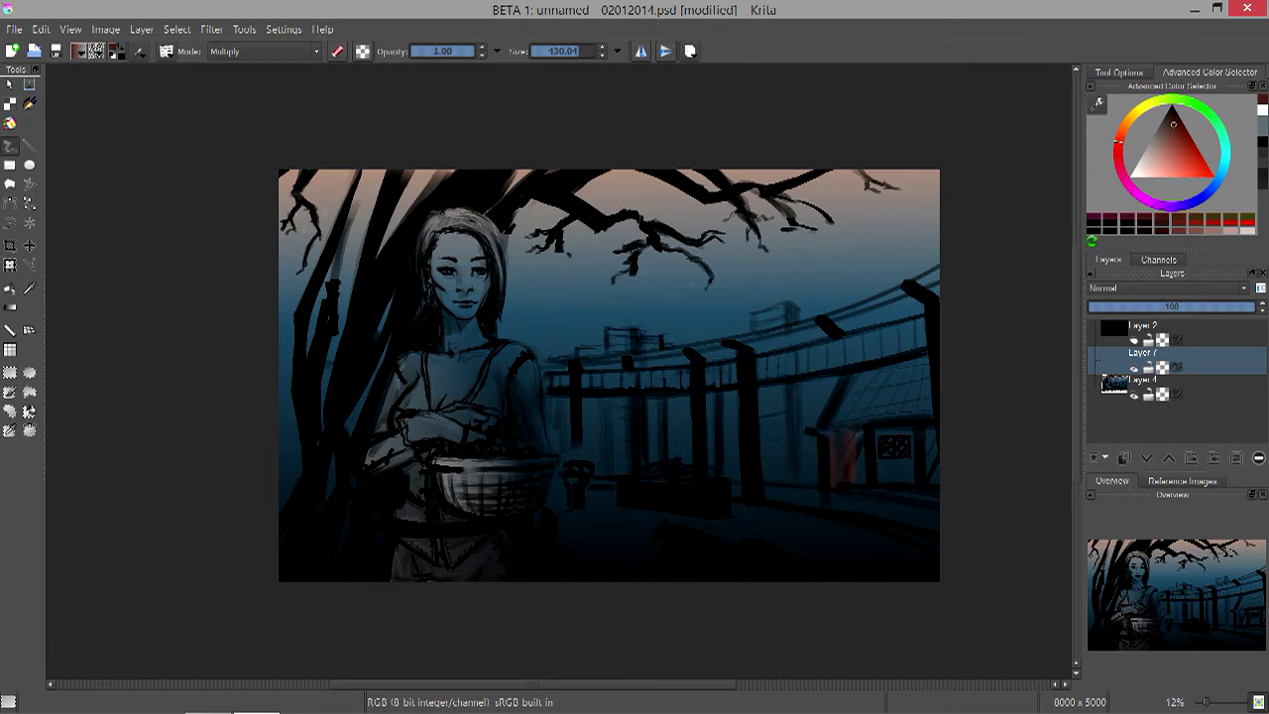
pyautogui.click(263, 51)
pyautogui.click(238, 67)
pyautogui.press('e')
# - Darken the building window in dark red, then the building top, pillars and wall in dark blue
pyautogui.moveTo(853, 432)
pyautogui.mouseDown()
pyautogui.moveTo(857, 480)
pyautogui.moveTo(904, 481)
pyautogui.mouseUp()
pyautogui.moveTo(897, 428); pyautogui.dragTo(902, 484)
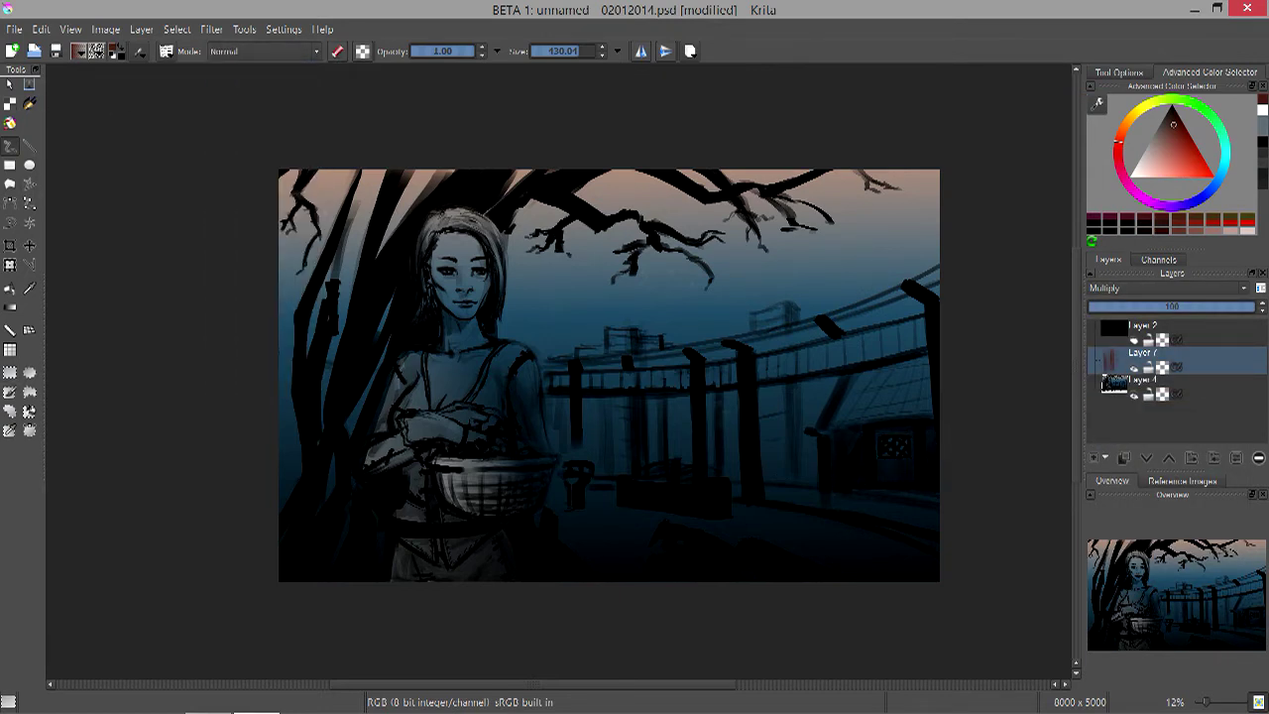
pyautogui.keyDown('ctrl'); pyautogui.click(803, 524); pyautogui.keyUp('ctrl')
pyautogui.moveTo(755, 327); pyautogui.dragTo(791, 307)
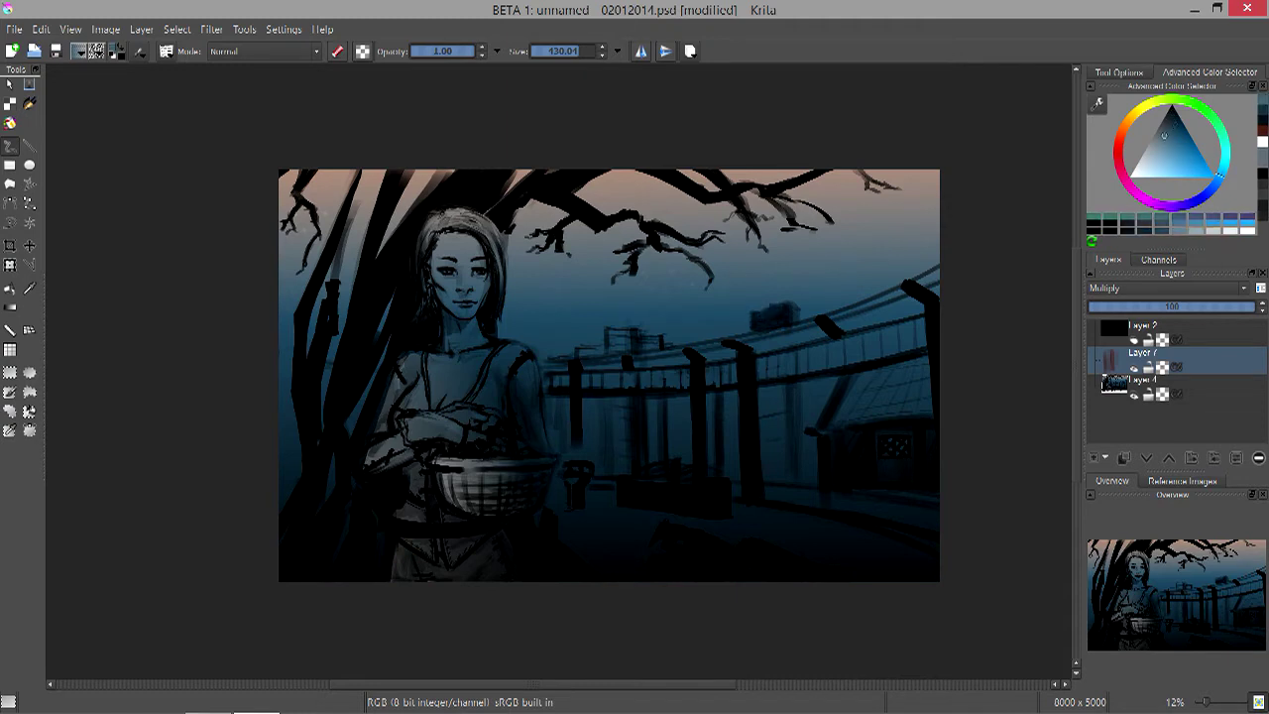
pyautogui.moveTo(773, 386); pyautogui.dragTo(781, 474)
pyautogui.moveTo(823, 381); pyautogui.dragTo(809, 484)
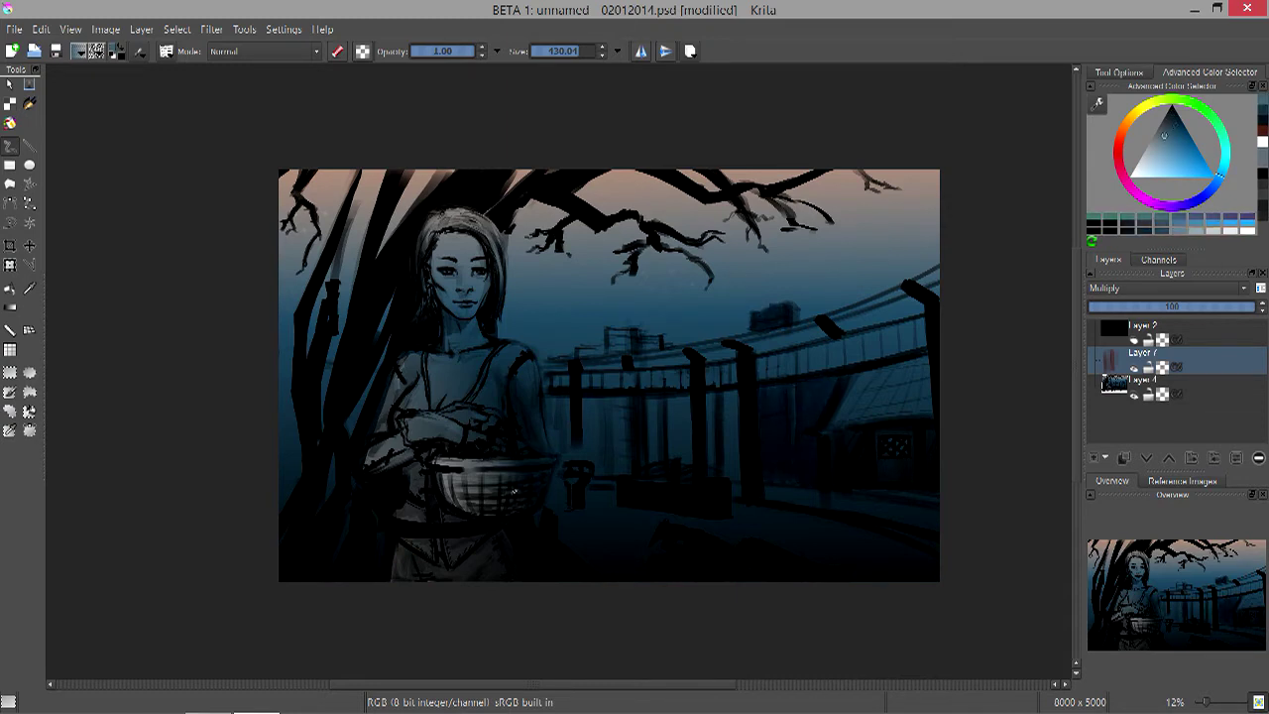
pyautogui.moveTo(731, 390); pyautogui.dragTo(731, 488)
pyautogui.moveTo(657, 398); pyautogui.dragTo(657, 462)
pyautogui.moveTo(615, 337); pyautogui.dragTo(657, 347)
pyautogui.moveTo(618, 398)
pyautogui.mouseDown()
pyautogui.moveTo(619, 474)
pyautogui.moveTo(580, 466)
pyautogui.mouseUp()
pyautogui.moveTo(555, 398)
pyautogui.mouseDown()
pyautogui.moveTo(555, 452)
pyautogui.moveTo(599, 474)
pyautogui.mouseUp()
pyautogui.moveTo(581, 352); pyautogui.dragTo(650, 378)
# - Darken the railing, roof edge, pillar, tree trunks and left edge in peach and blue tones
pyautogui.keyDown('ctrl'); pyautogui.click(649, 379); pyautogui.keyUp('ctrl')
pyautogui.moveTo(902, 332)
pyautogui.mouseDown()
pyautogui.moveTo(763, 362)
pyautogui.moveTo(654, 359)
pyautogui.mouseUp()
pyautogui.moveTo(922, 297); pyautogui.dragTo(694, 342)
pyautogui.moveTo(893, 372); pyautogui.dragTo(863, 417)
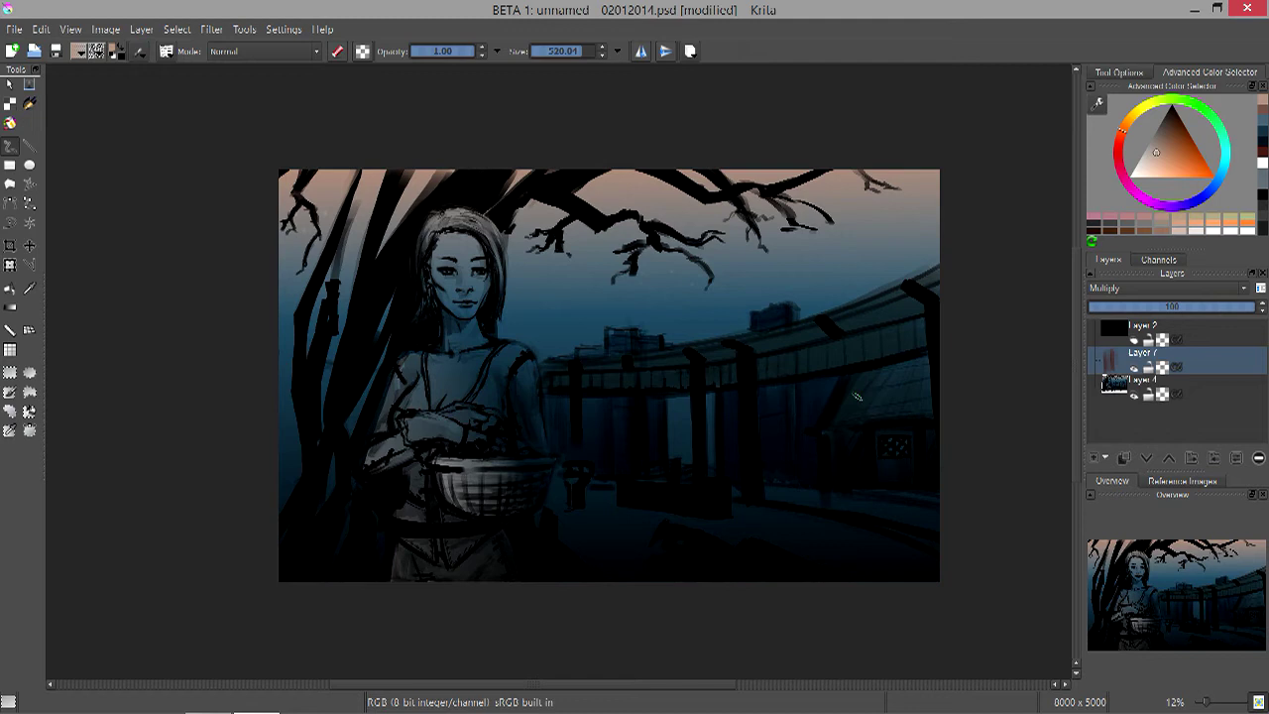
pyautogui.moveTo(684, 424); pyautogui.dragTo(680, 458)
pyautogui.moveTo(284, 297); pyautogui.dragTo(289, 505)
pyautogui.keyDown('ctrl'); pyautogui.click(343, 419); pyautogui.keyUp('ctrl')
pyautogui.moveTo(343, 416)
pyautogui.mouseDown()
pyautogui.moveTo(352, 208)
pyautogui.moveTo(387, 169)
pyautogui.moveTo(530, 173)
pyautogui.mouseUp()
pyautogui.moveTo(384, 295); pyautogui.dragTo(353, 436)
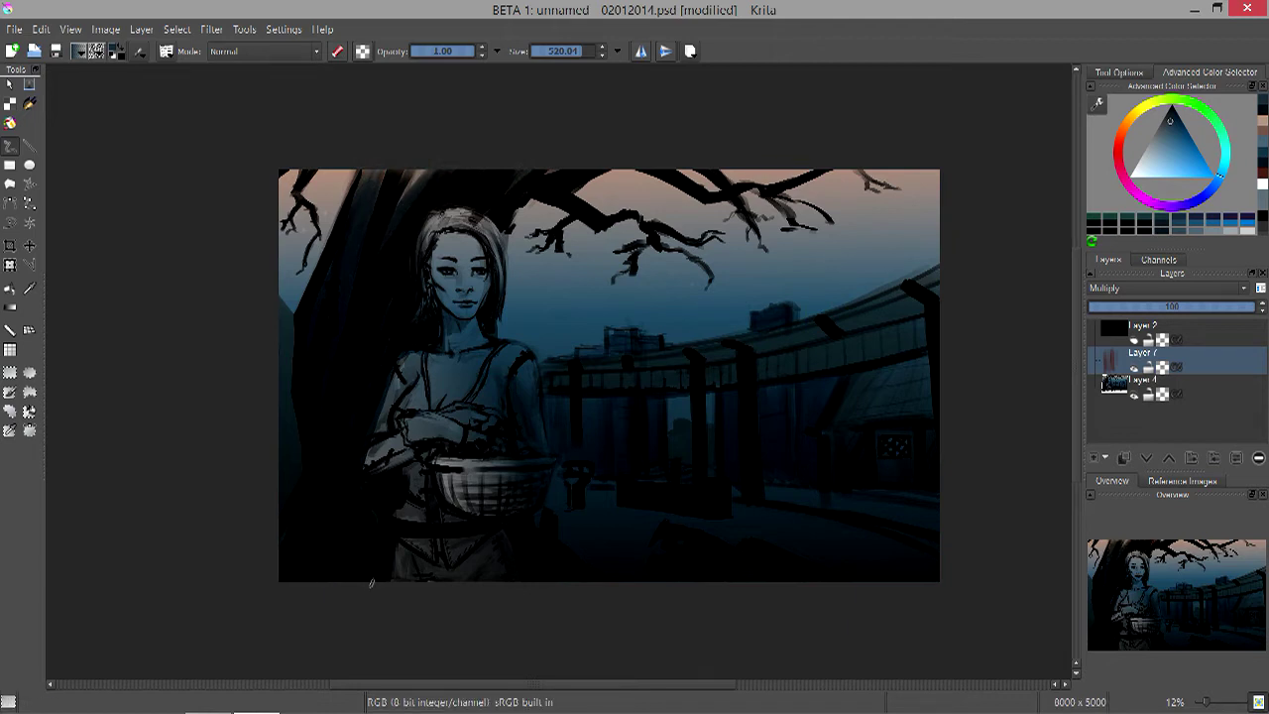
pyautogui.keyDown('ctrl'); pyautogui.click(286, 337); pyautogui.keyUp('ctrl')
pyautogui.moveTo(285, 327); pyautogui.dragTo(287, 448)
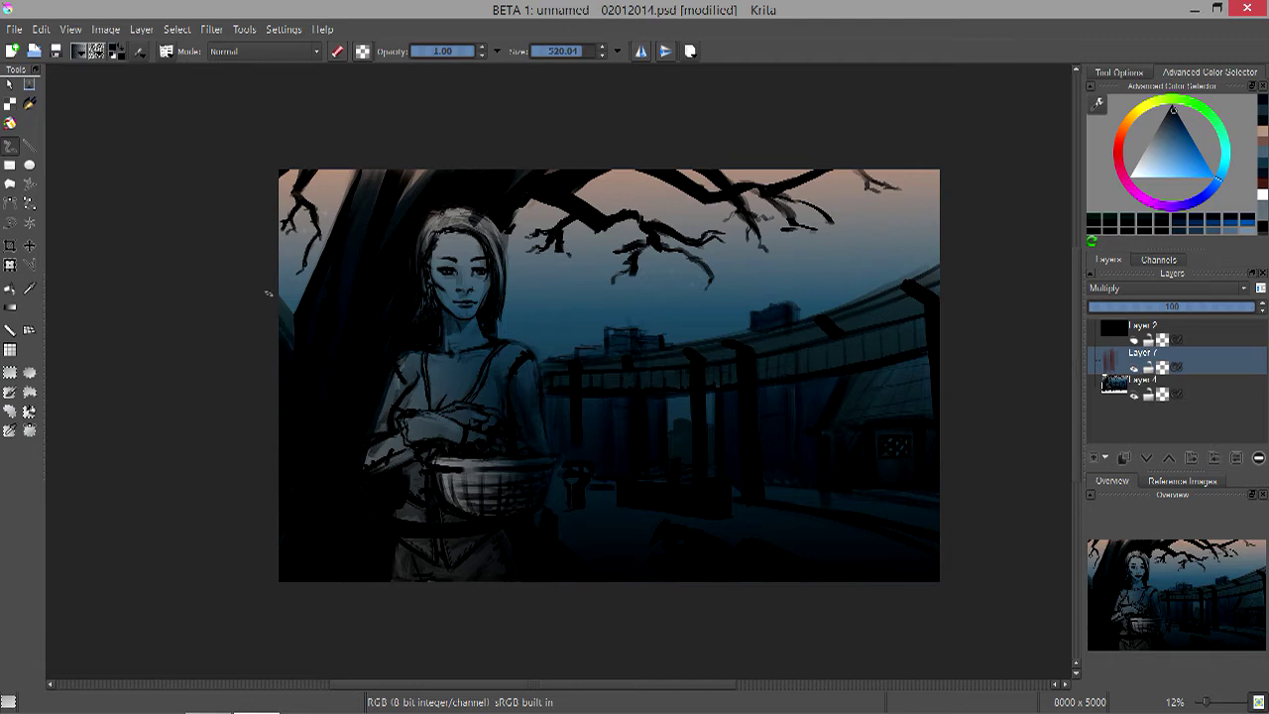
# - Add Layer 8 above Layer 7 and make Layer 7 the active layer
pyautogui.click(141, 28)
pyautogui.moveTo(148, 40)
pyautogui.click(387, 39)
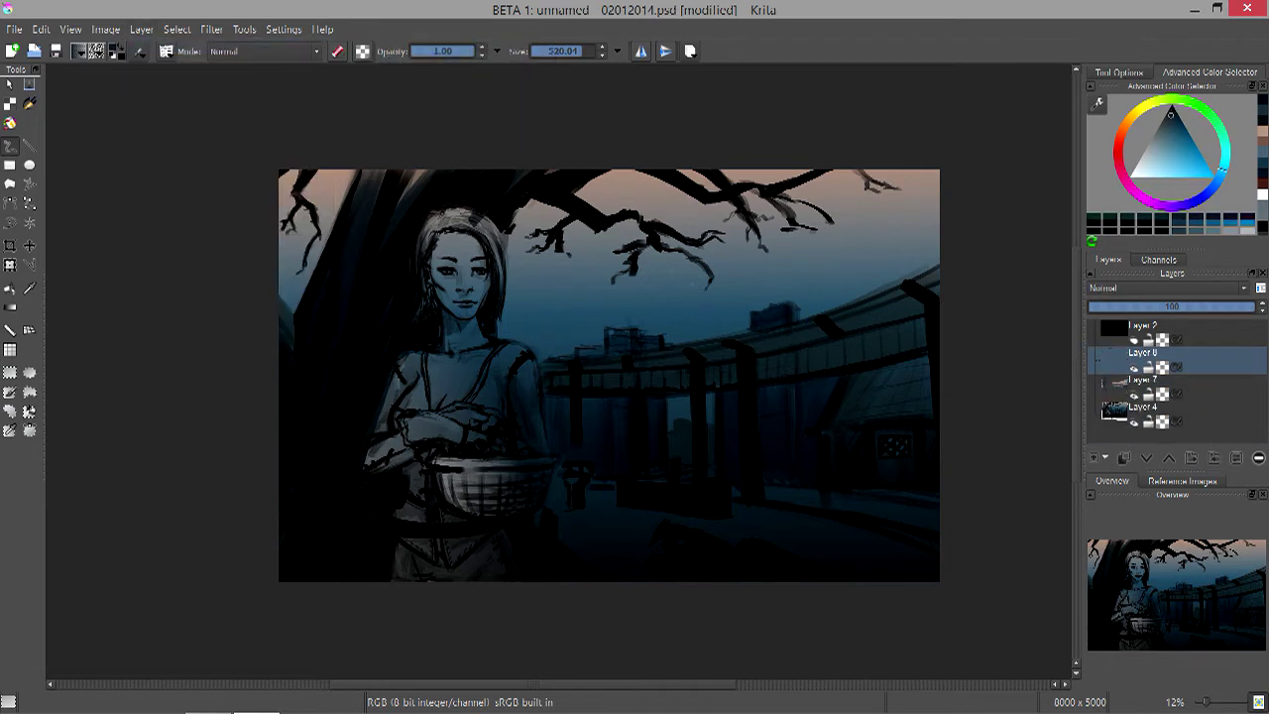
pyautogui.hotkey('ctrl', 'pagedown')
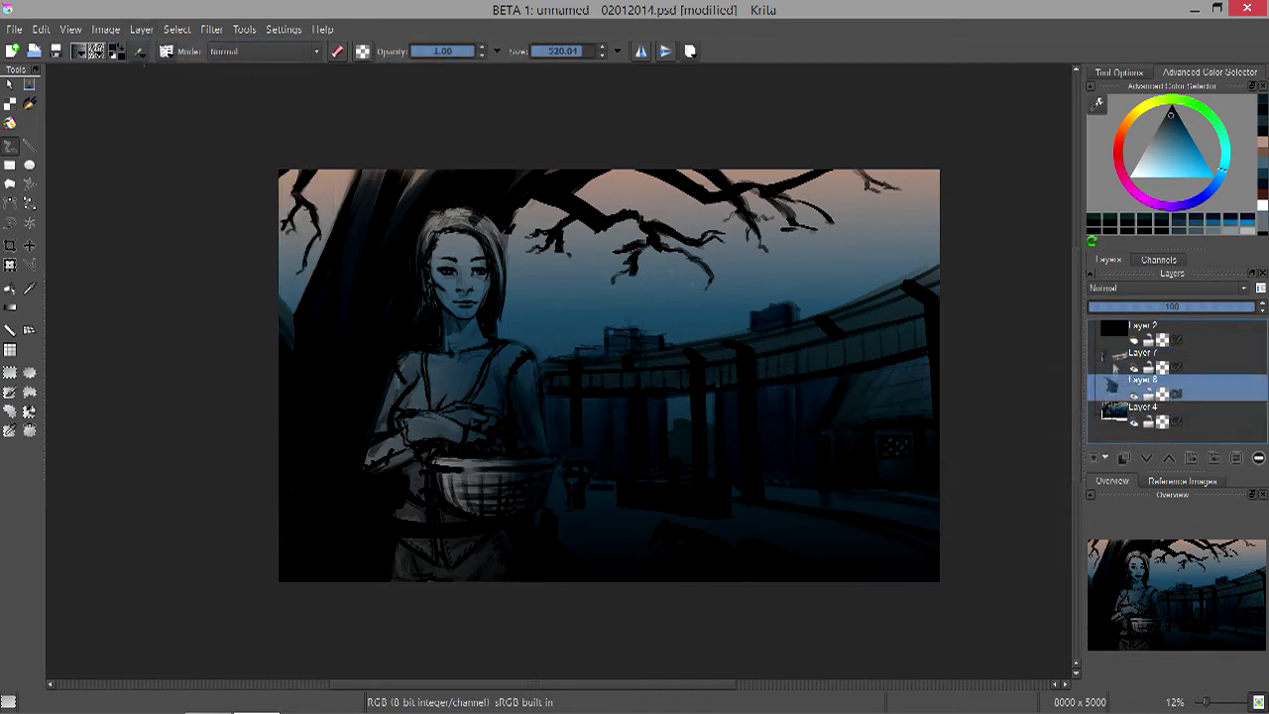
pyautogui.hotkey('ctrl', 'pageup')
pyautogui.press('pageup')
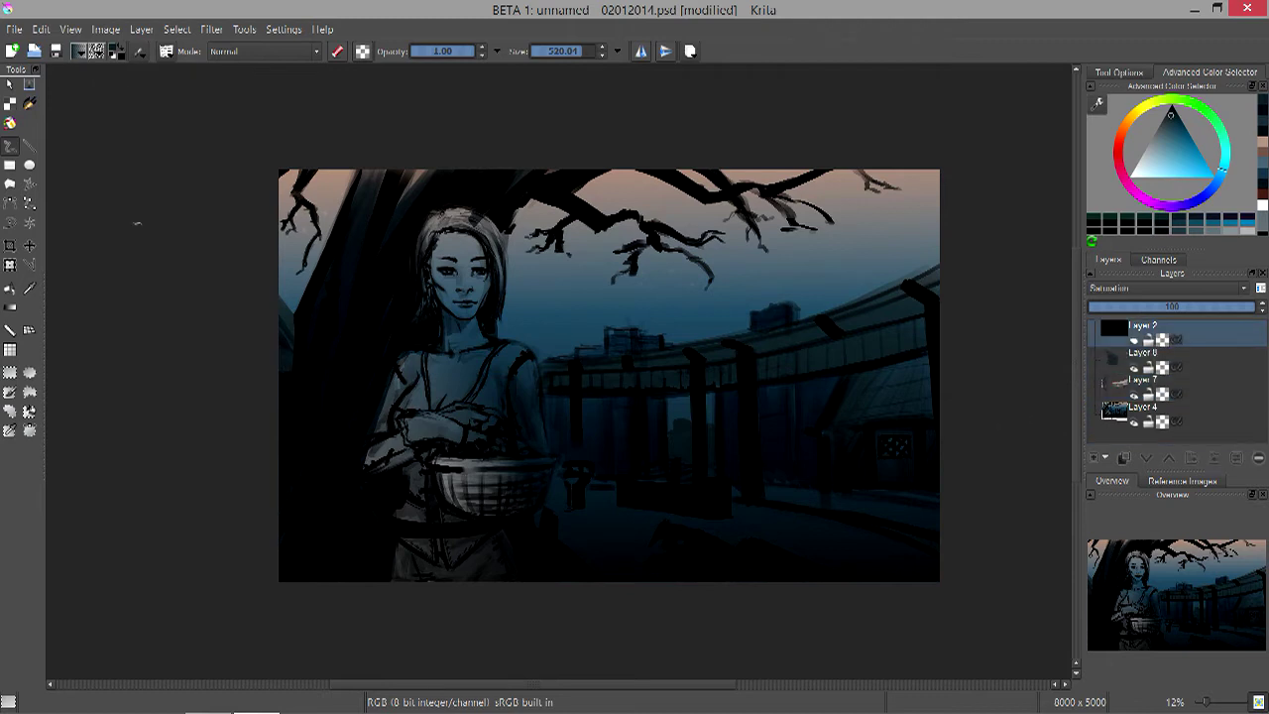
pyautogui.press('pagedown')
pyautogui.press('pagedown')
pyautogui.press('e')
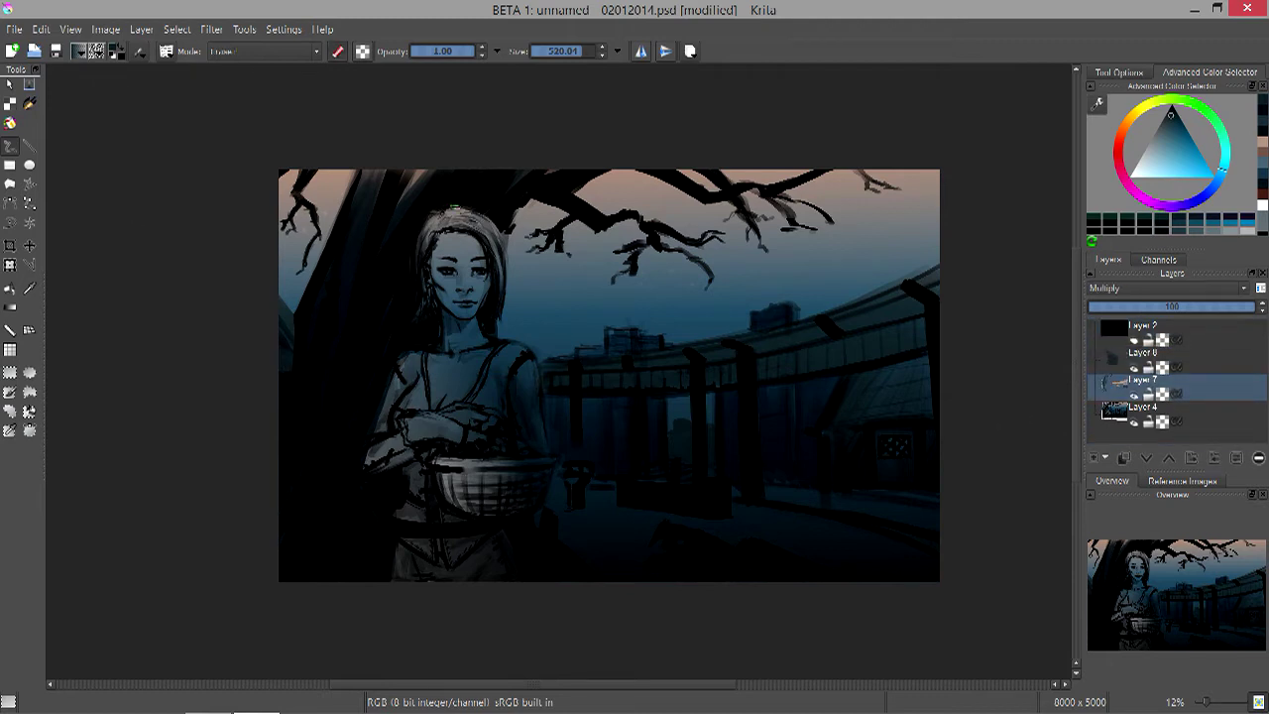
pyautogui.press('e')
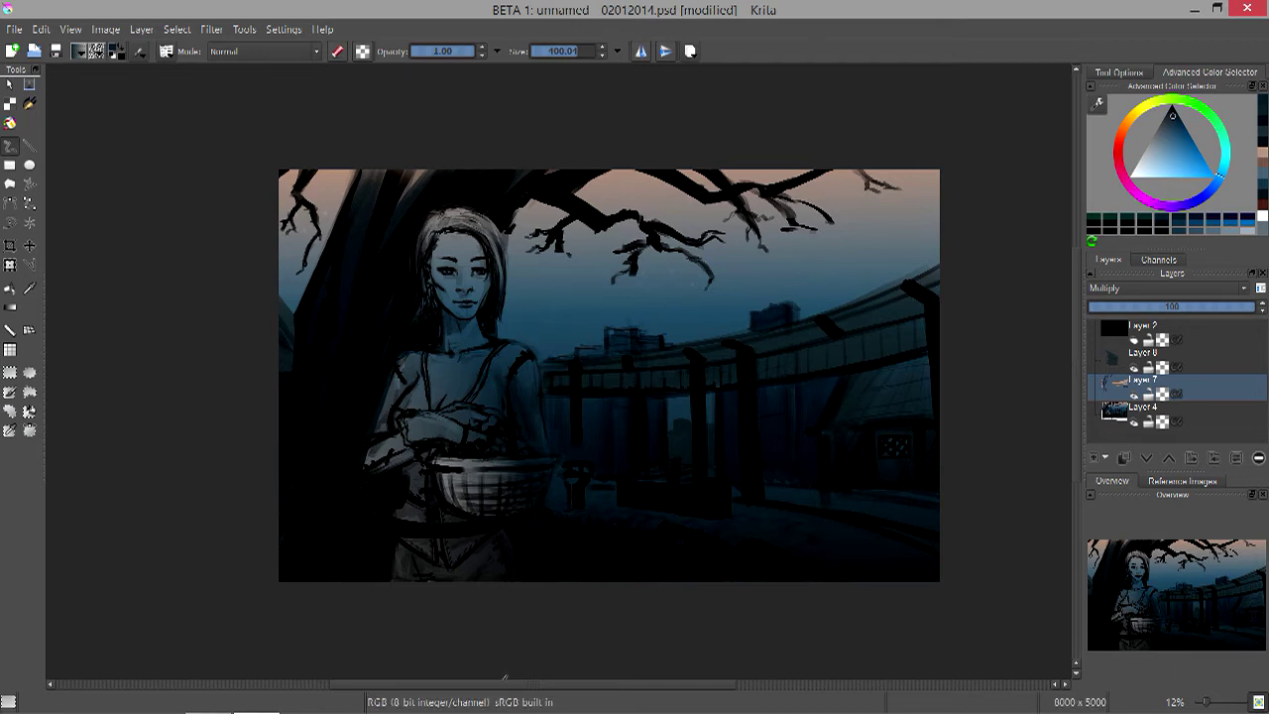
# - Paint shadows over the woman's face, arm, waist, hair and basket, then merge into Layer 4
pyautogui.moveTo(432, 234)
pyautogui.mouseDown()
pyautogui.moveTo(486, 315)
pyautogui.moveTo(456, 441)
pyautogui.moveTo(478, 441)
pyautogui.moveTo(414, 545)
pyautogui.moveTo(466, 560)
pyautogui.mouseUp()
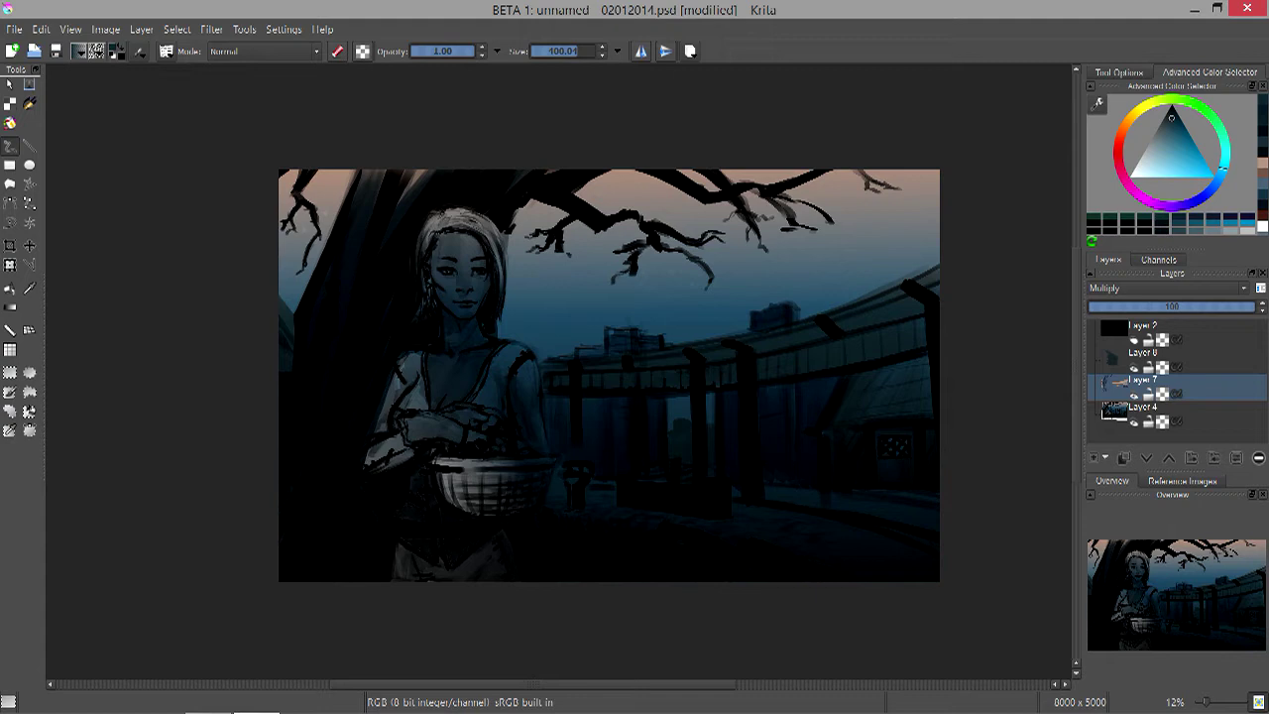
pyautogui.moveTo(391, 378); pyautogui.dragTo(418, 407)
pyautogui.moveTo(369, 454); pyautogui.dragTo(408, 465)
pyautogui.moveTo(426, 216)
pyautogui.mouseDown()
pyautogui.moveTo(423, 288)
pyautogui.moveTo(500, 213)
pyautogui.moveTo(501, 290)
pyautogui.mouseUp()
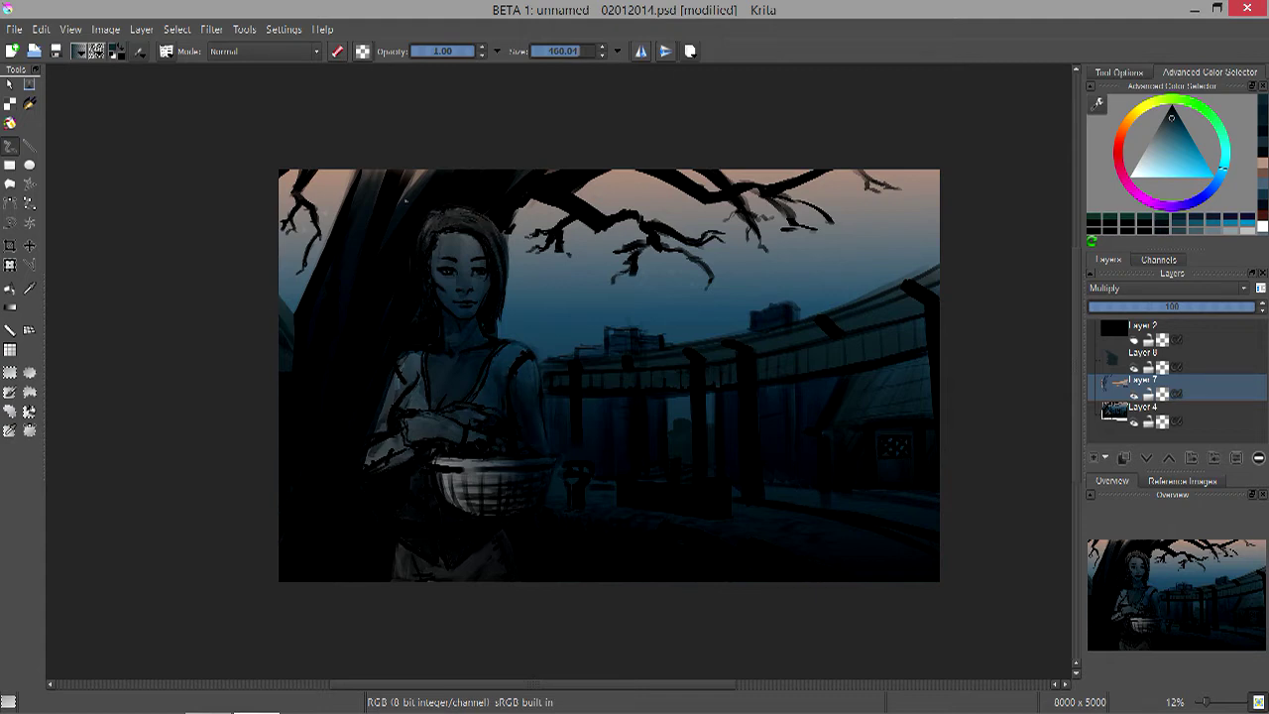
pyautogui.moveTo(438, 503)
pyautogui.mouseDown()
pyautogui.moveTo(494, 464)
pyautogui.moveTo(515, 482)
pyautogui.mouseUp()
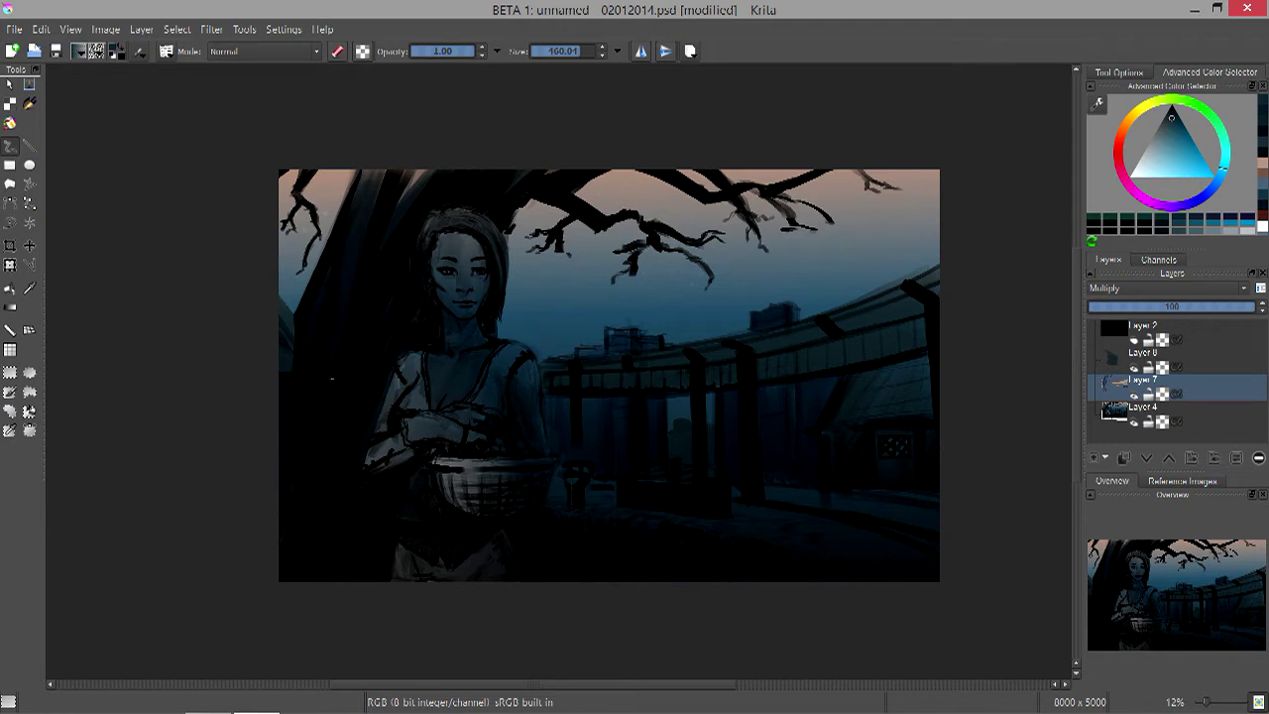
pyautogui.hotkey('ctrl', 'e')
pyautogui.hotkey('ctrl', 'e')
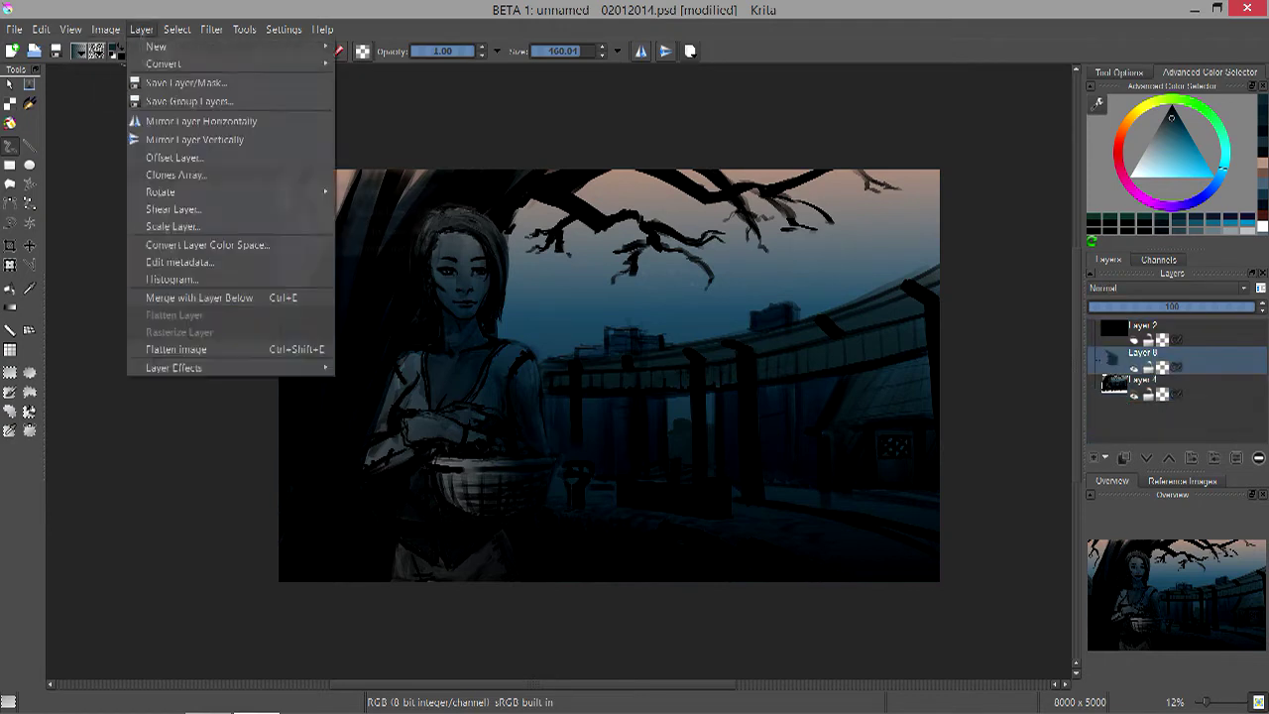
# - Choose a different brush preset from the F6 preset list and tune its size
pyautogui.press('+')
pyautogui.press('F6')
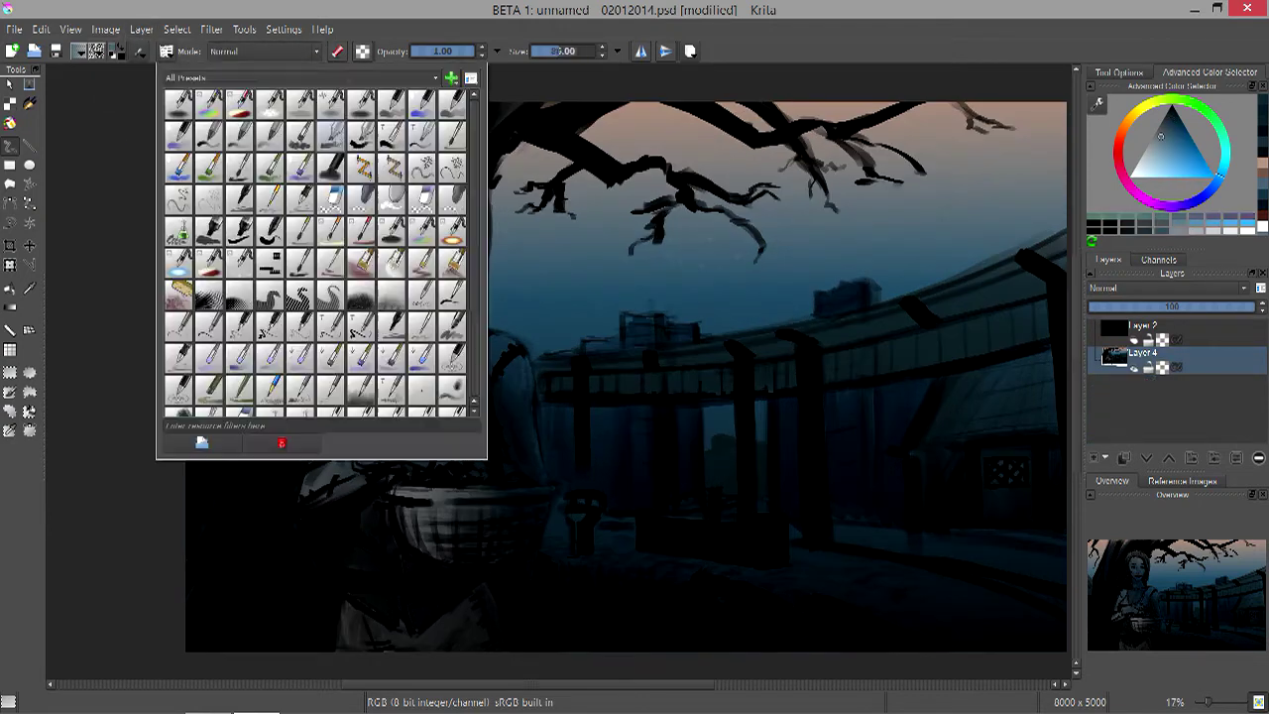
pyautogui.click(207, 318)
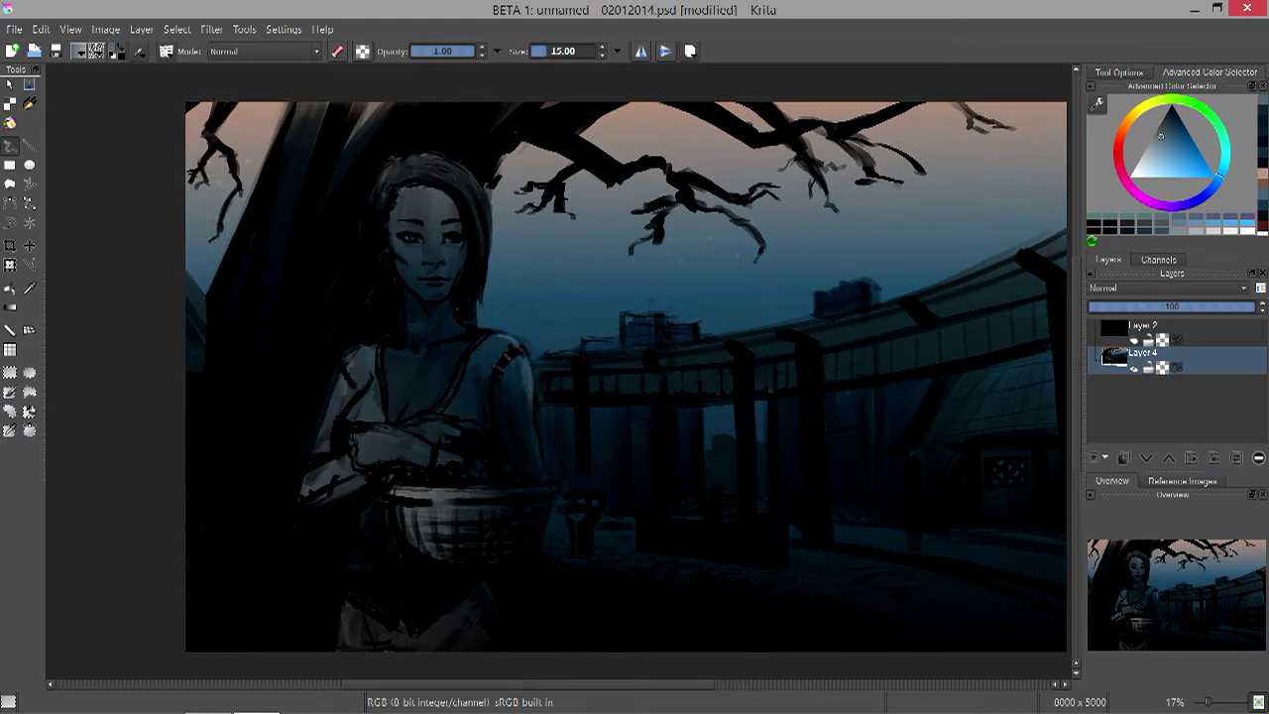
pyautogui.press(']')
pyautogui.press(']')
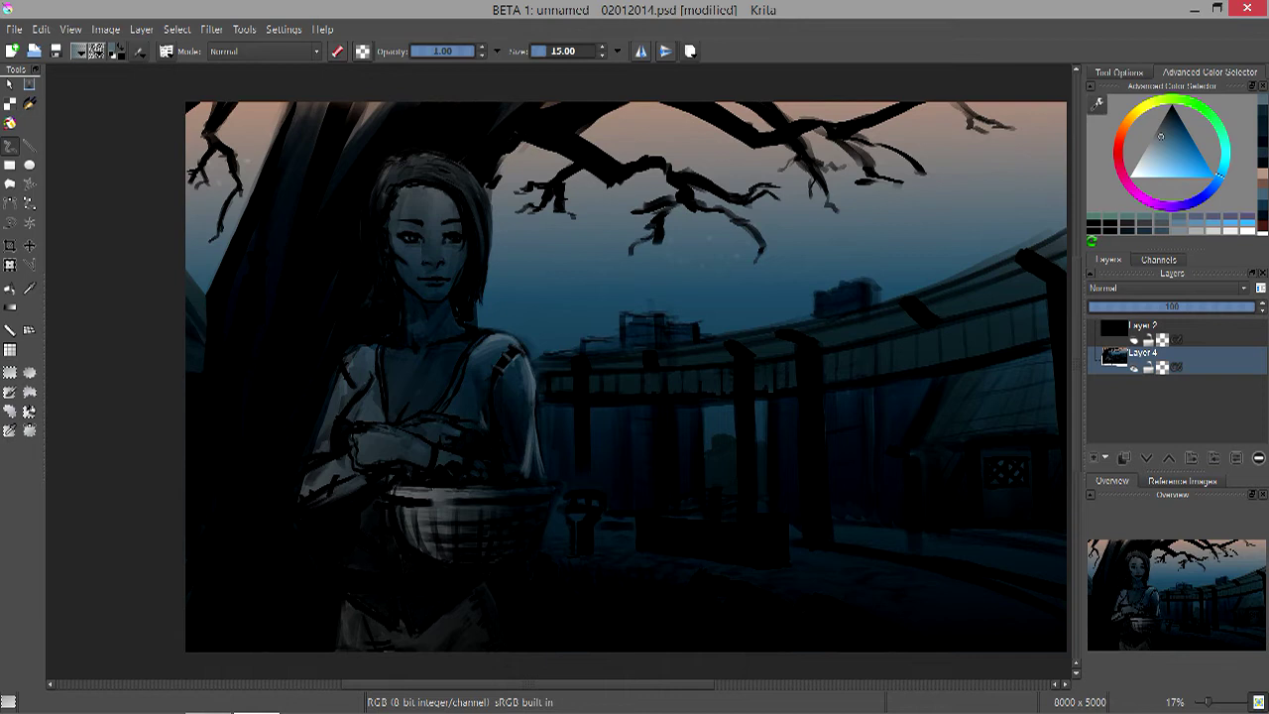
pyautogui.press('[')
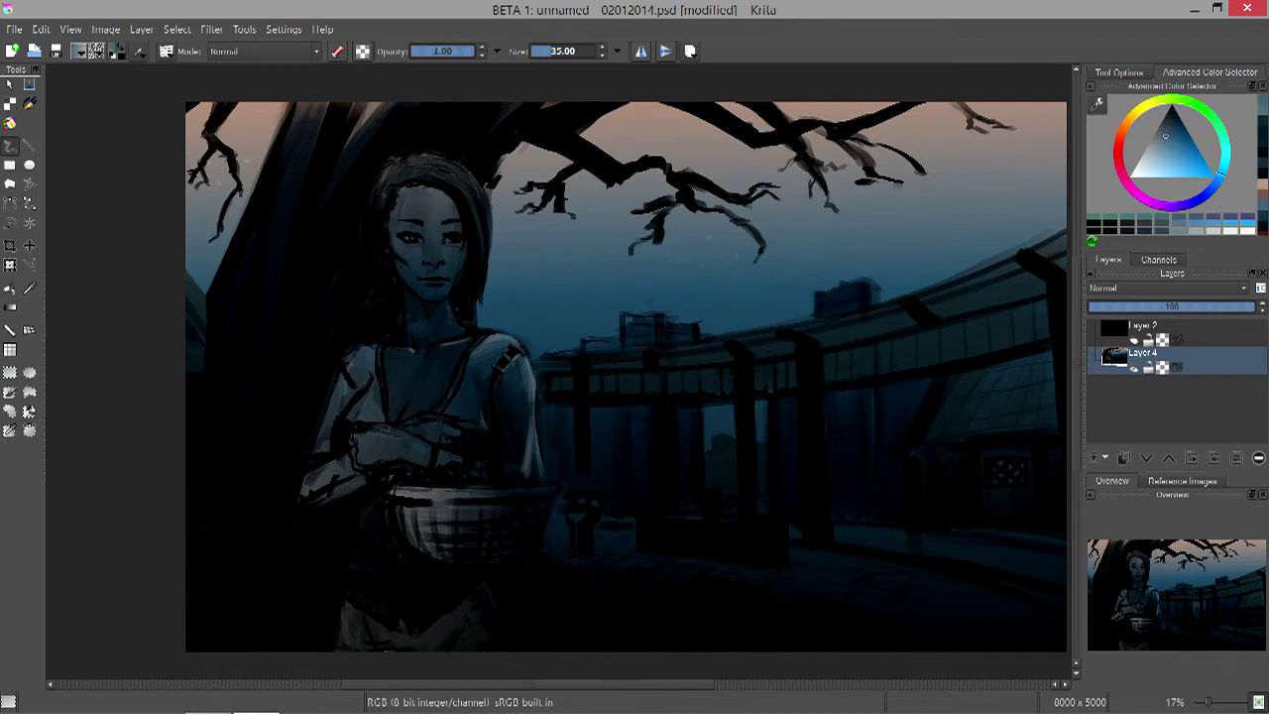
pyautogui.press(']')
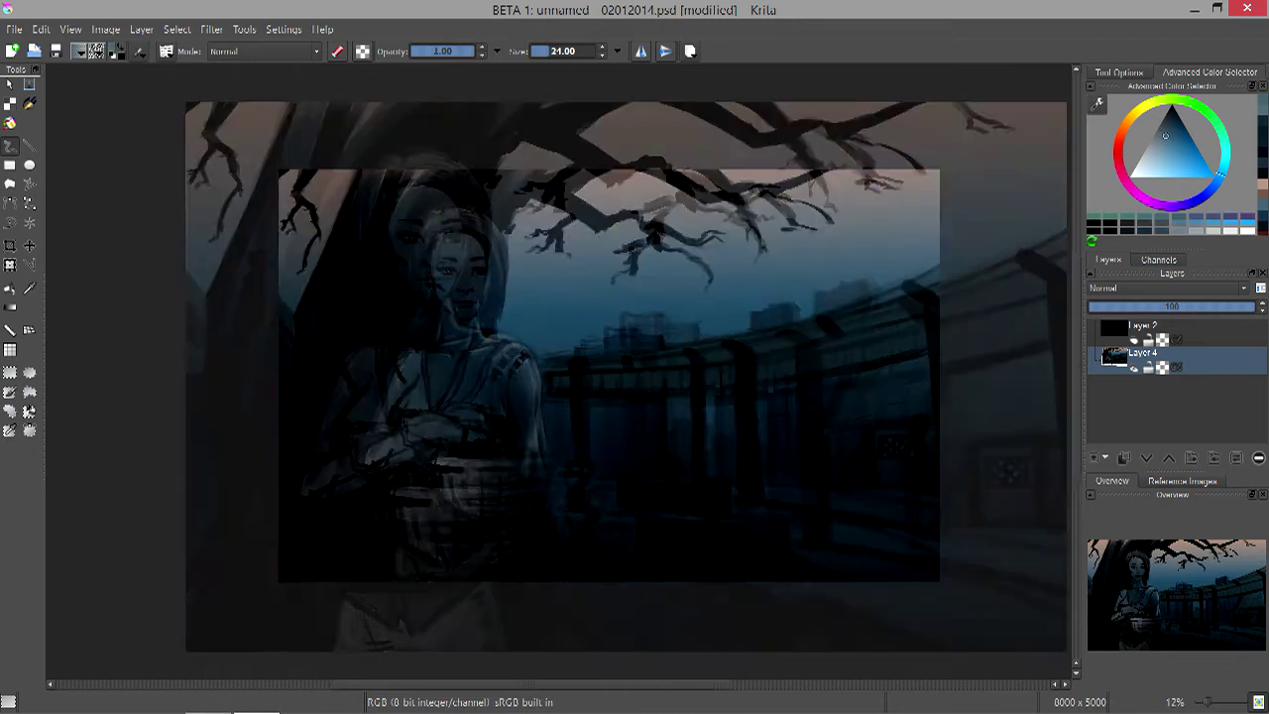
# - Mirror the canvas view horizontally and zoom out and back in to check the composition
pyautogui.press('-')
pyautogui.press('m')
pyautogui.press('+')
pyautogui.press('[')
pyautogui.press('-')
pyautogui.press('+')
pyautogui.press('-')
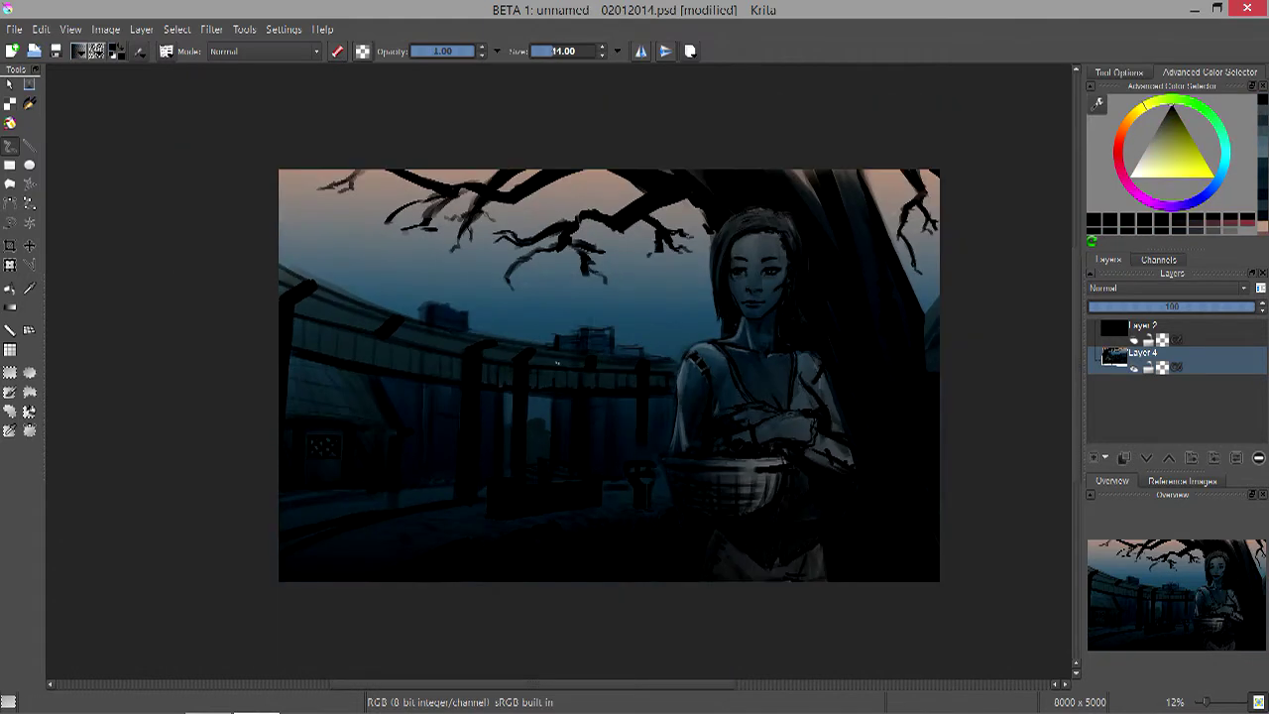
pyautogui.press('+')
# - Adjust the colour lighter and darker, save the painting, and set the brush to size 11
pyautogui.press('l')
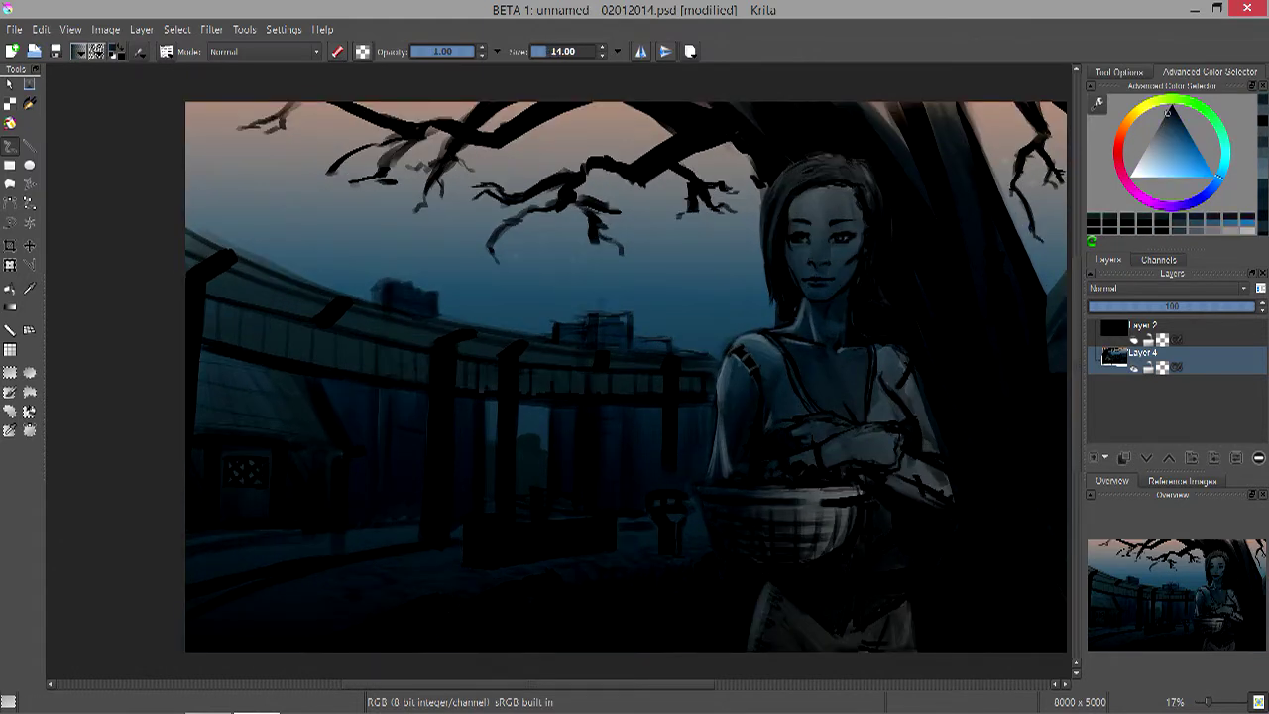
pyautogui.press('k')
pyautogui.press(']')
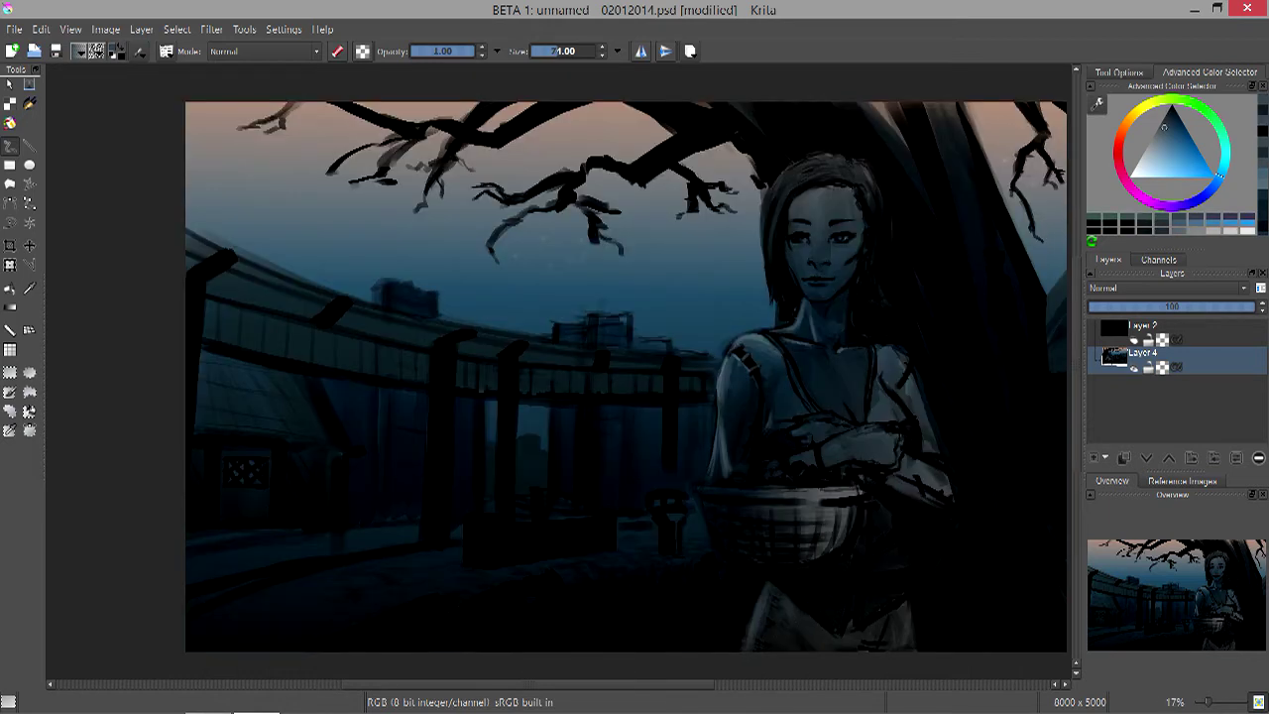
pyautogui.press('k')
pyautogui.press('[')
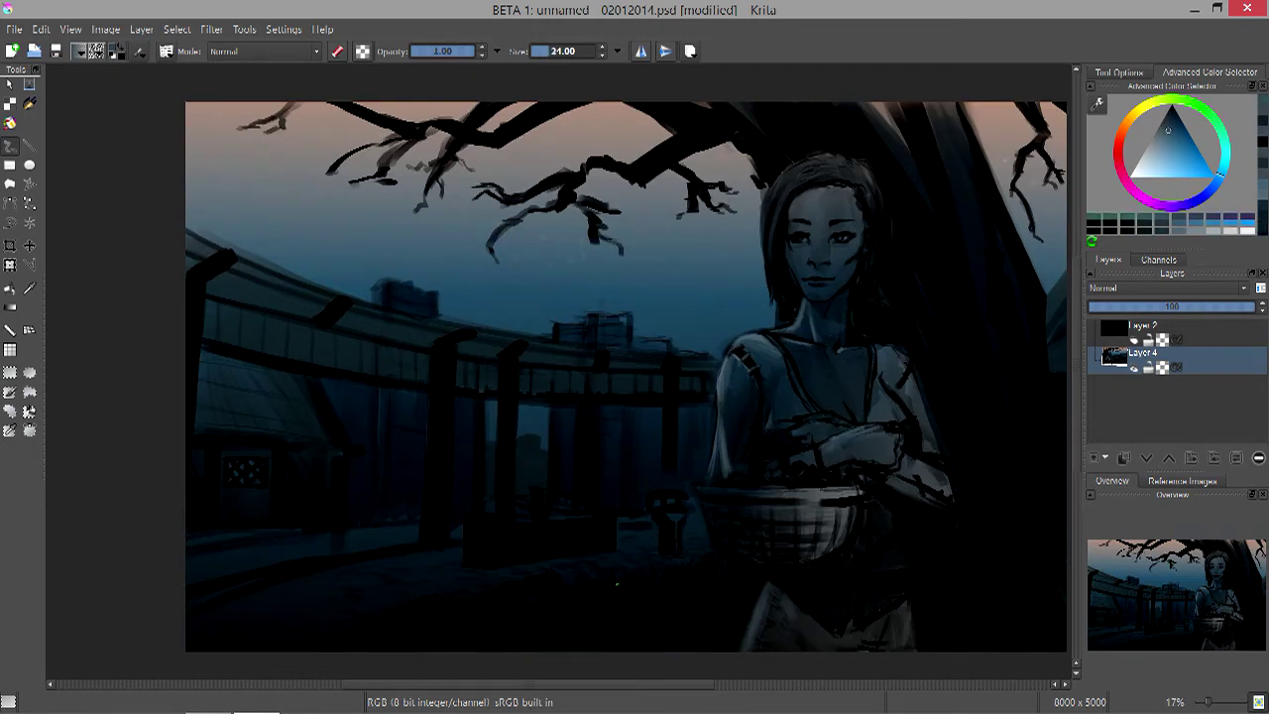
pyautogui.press('l')
pyautogui.press(']')
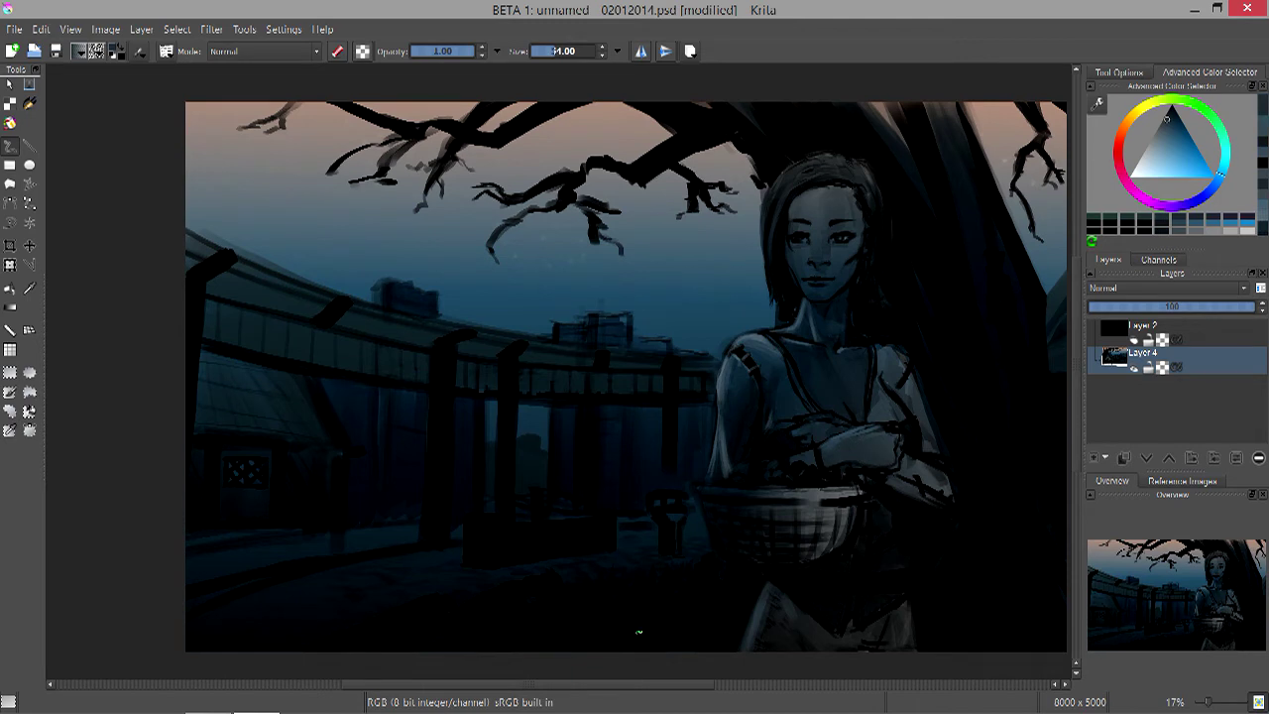
pyautogui.hotkey('ctrl', 's')
pyautogui.press('[')
pyautogui.press('[')
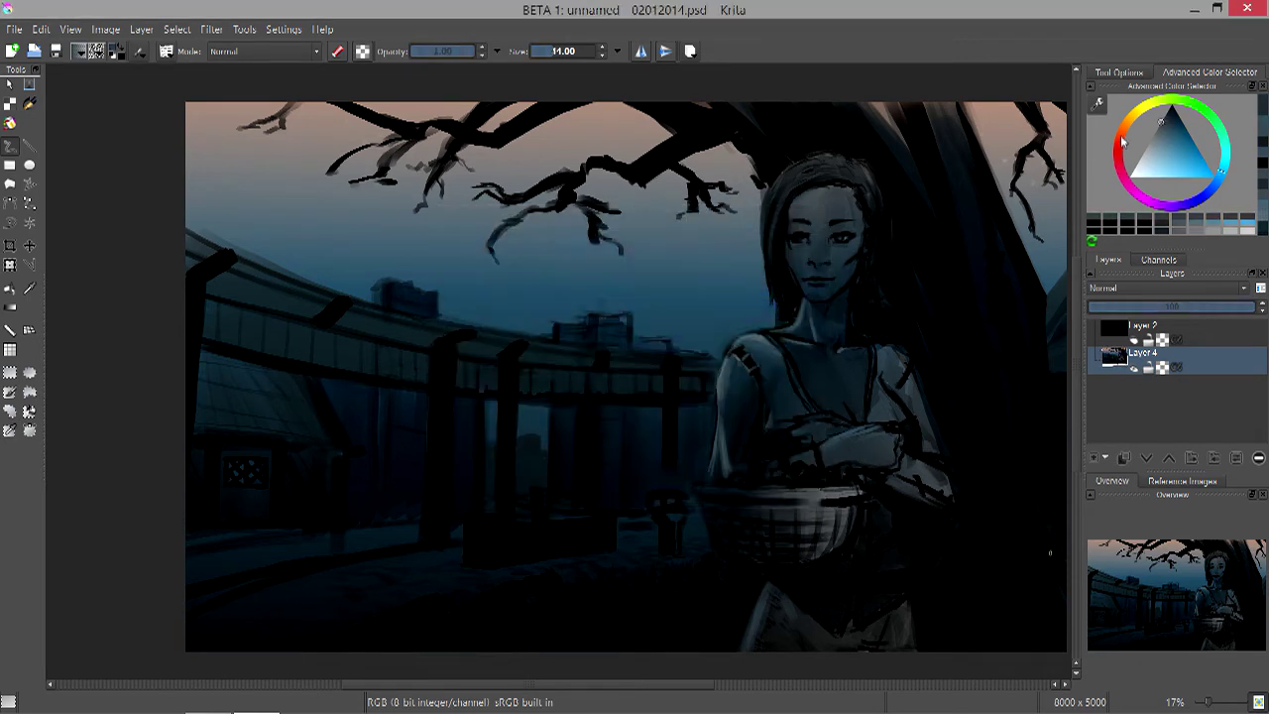
pyautogui.click(80, 50)
# - Set the colour to bright red and paint rim-light strokes along the arm at sizes 31 and 11
pyautogui.click(632, 248)
pyautogui.click(724, 484)
pyautogui.moveTo(914, 371); pyautogui.dragTo(964, 500)
pyautogui.press(']')
pyautogui.press(']')
pyautogui.moveTo(937, 448)
pyautogui.mouseDown()
pyautogui.moveTo(968, 513)
pyautogui.moveTo(927, 422)
pyautogui.mouseUp()
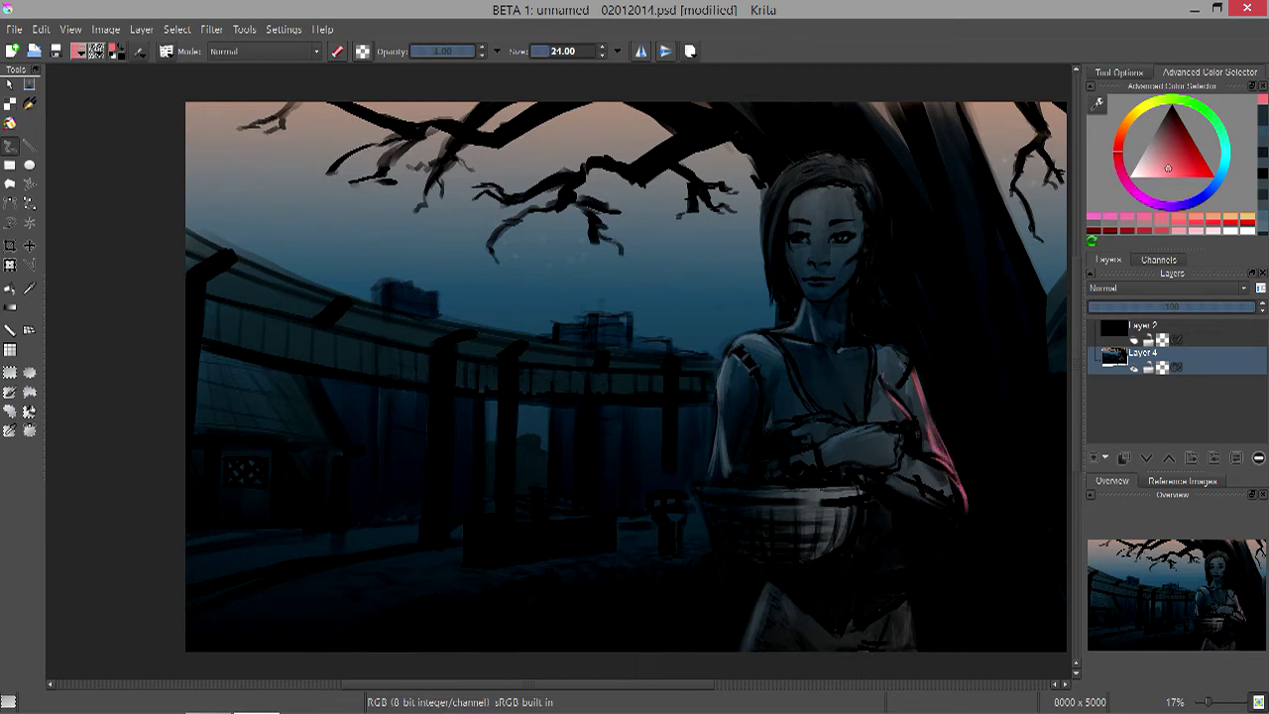
pyautogui.press('[')
pyautogui.press('[')
pyautogui.press('[')
pyautogui.moveTo(916, 452); pyautogui.dragTo(914, 422)
pyautogui.press(']')
pyautogui.press(']')
pyautogui.moveTo(935, 474)
pyautogui.mouseDown()
pyautogui.moveTo(950, 492)
pyautogui.moveTo(922, 462)
pyautogui.mouseUp()
# - Add red rim light along the skirt with a size-31 brush, then sample a dark blue-grey
pyautogui.press(']')
pyautogui.press(']')
pyautogui.moveTo(910, 600)
pyautogui.mouseDown()
pyautogui.moveTo(912, 706)
pyautogui.moveTo(910, 591)
pyautogui.mouseUp()
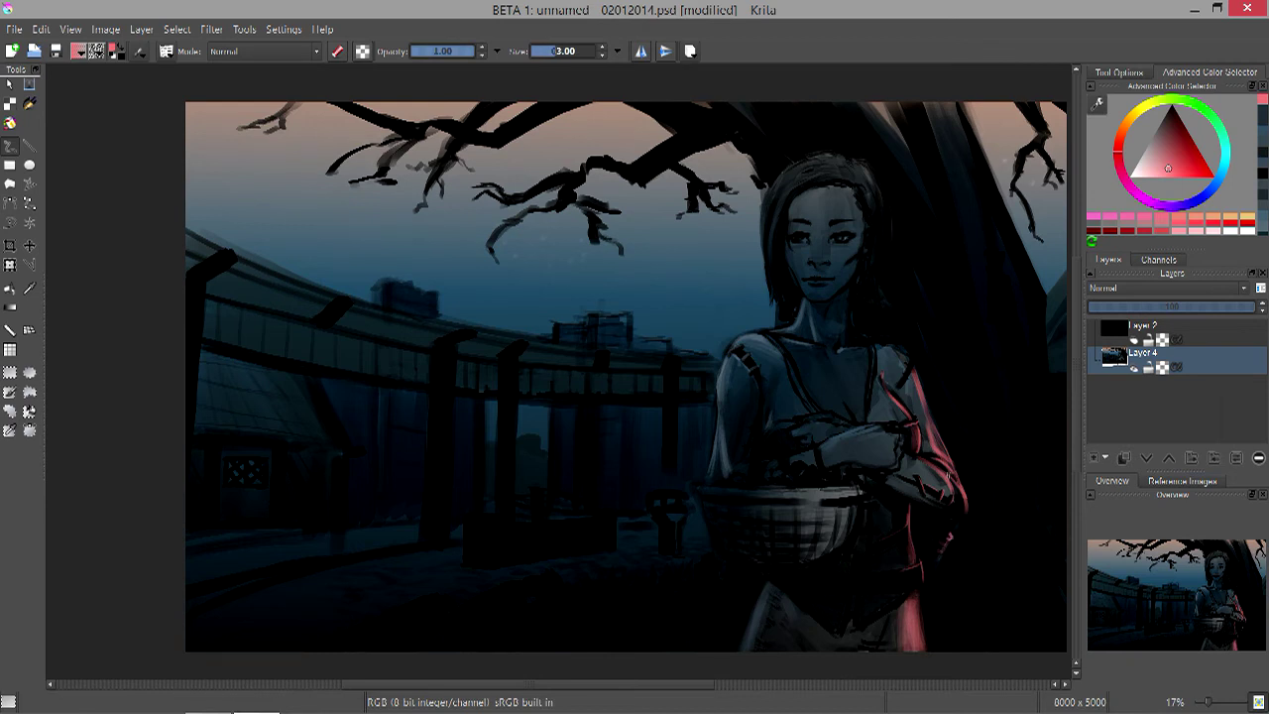
pyautogui.keyDown('ctrl'); pyautogui.click(932, 507); pyautogui.keyUp('ctrl')
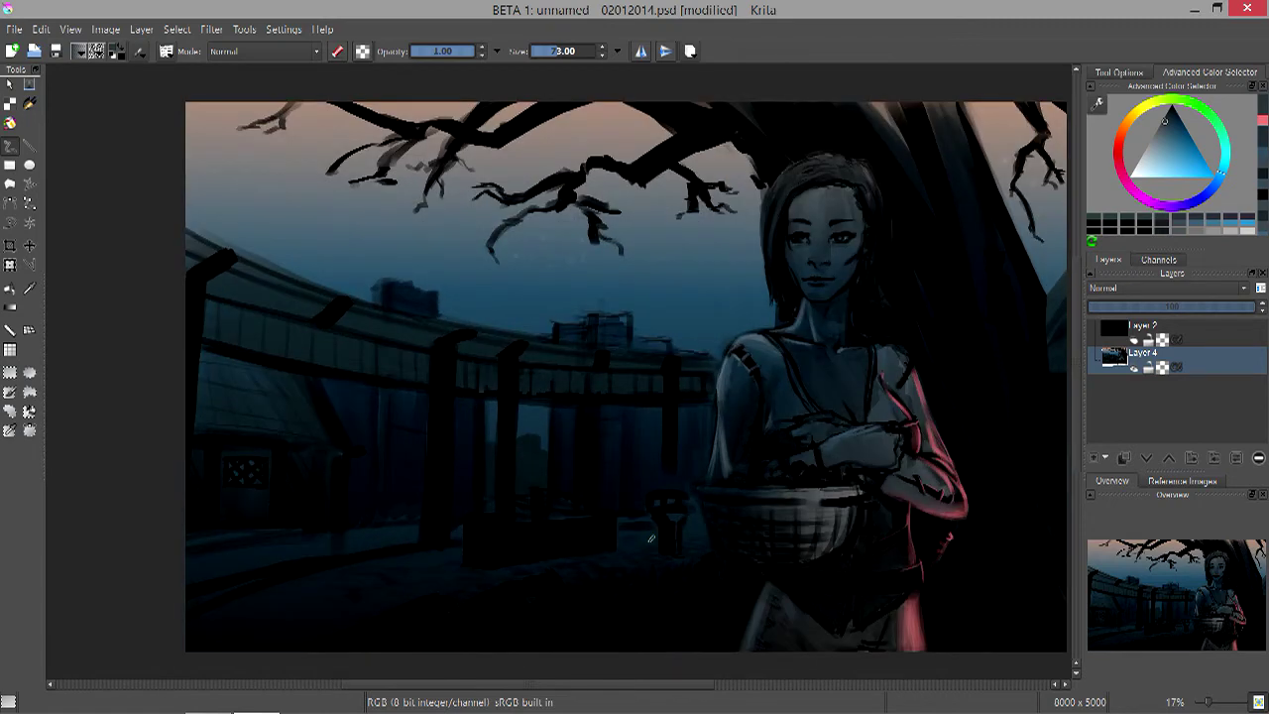
pyautogui.scroll(2, 651, 538)
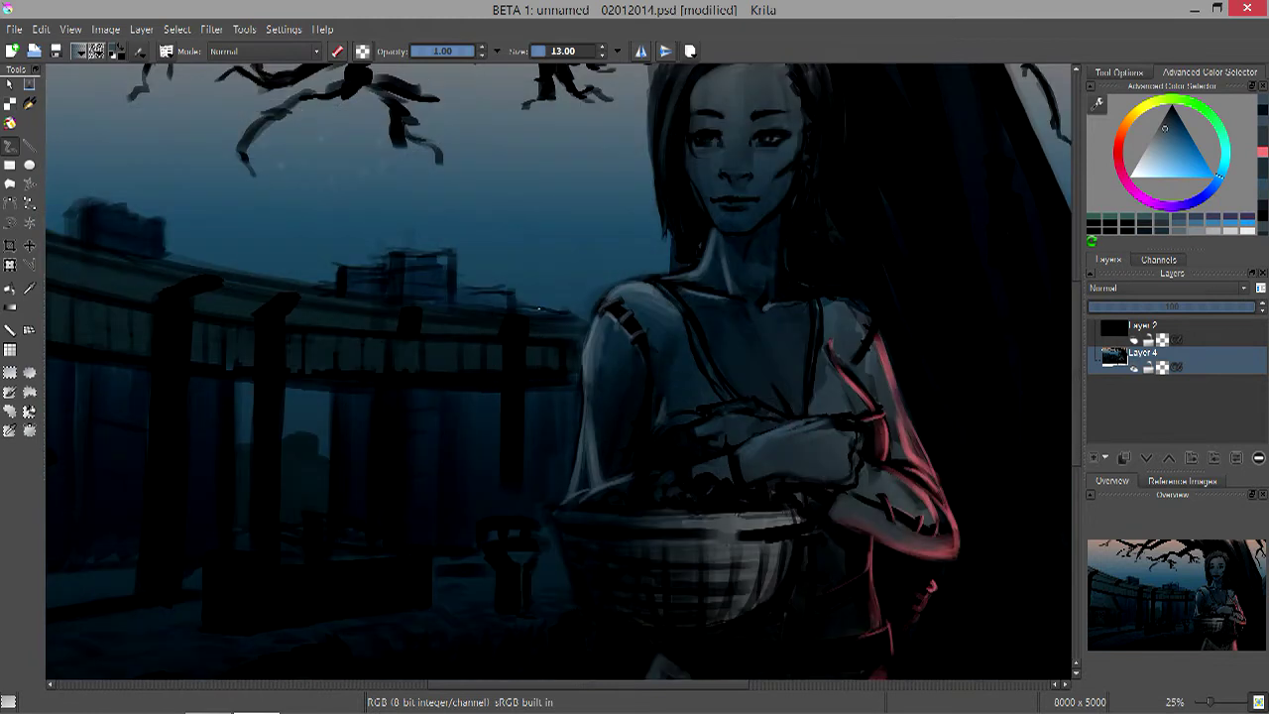
# - Sample colours near the hands and the rim red, then paint dark red light along the figure's edge
pyautogui.keyDown('ctrl'); pyautogui.click(714, 426); pyautogui.keyUp('ctrl')
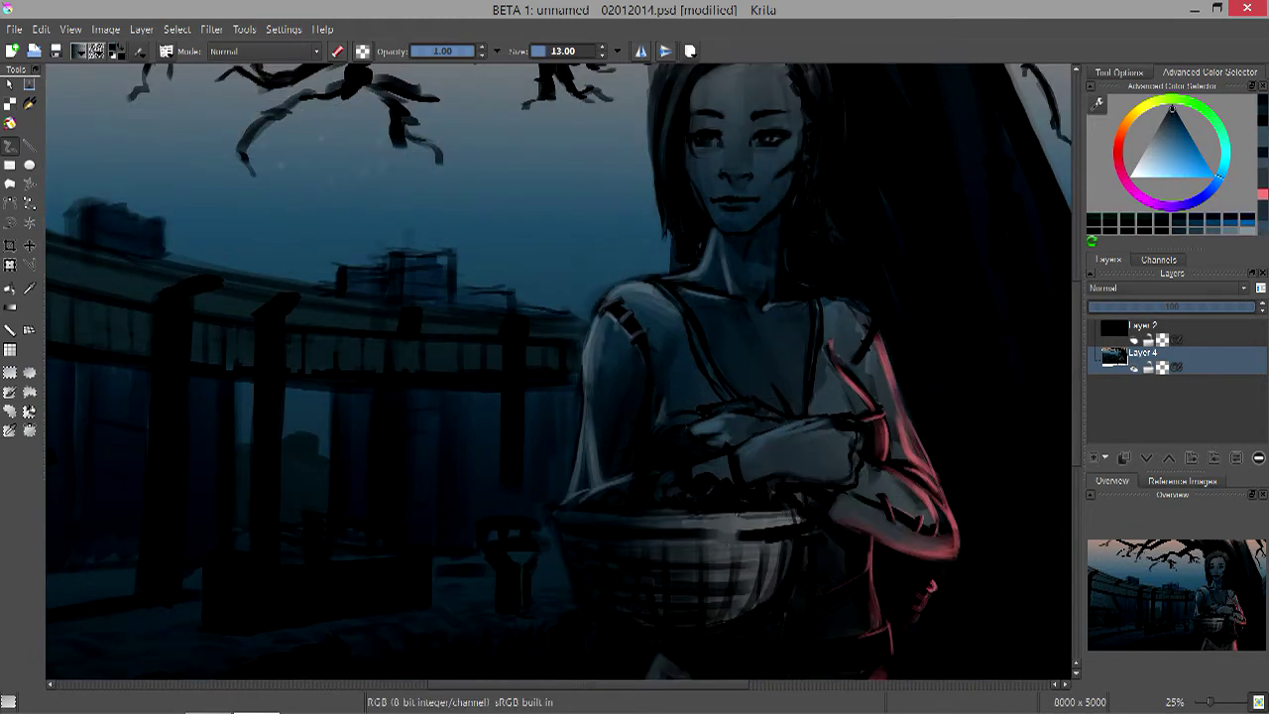
pyautogui.press('+')
pyautogui.keyDown('ctrl'); pyautogui.click(743, 416); pyautogui.keyUp('ctrl')
pyautogui.press('[')
pyautogui.press('-')
pyautogui.scroll(-2, 743, 416)
pyautogui.keyDown('ctrl'); pyautogui.click(813, 375); pyautogui.keyUp('ctrl')
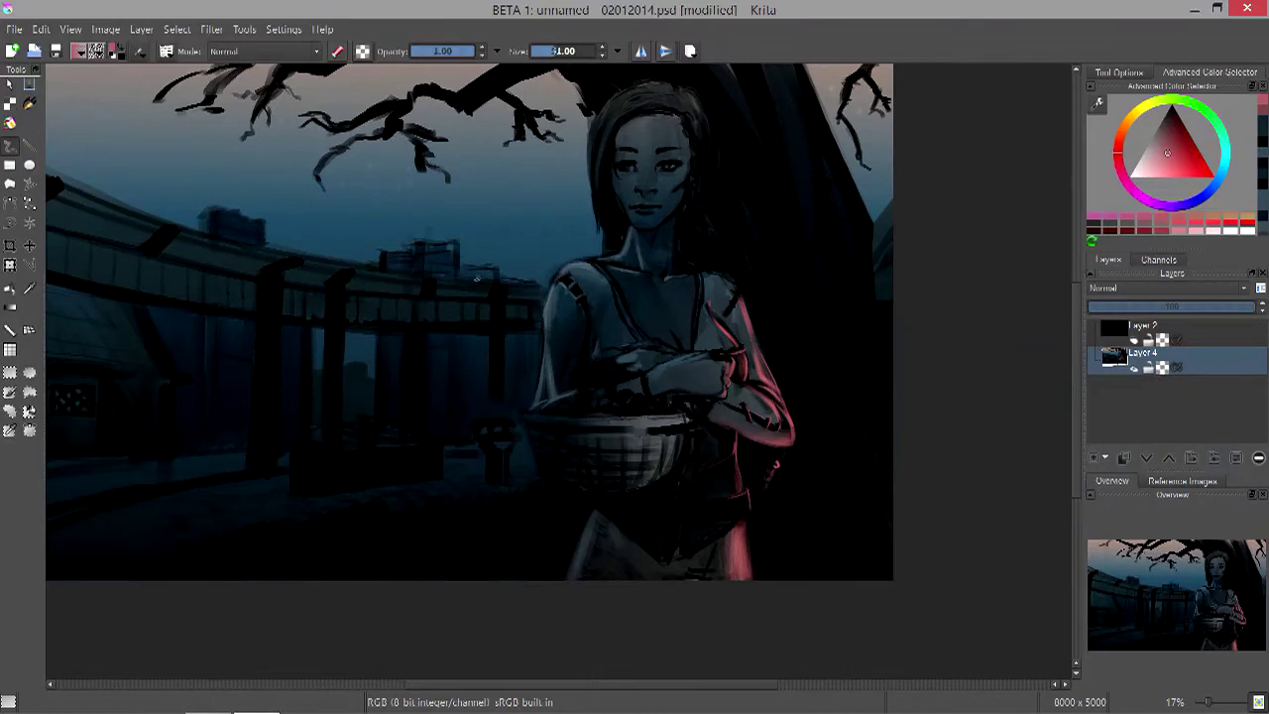
pyautogui.moveTo(873, 481); pyautogui.dragTo(883, 573)
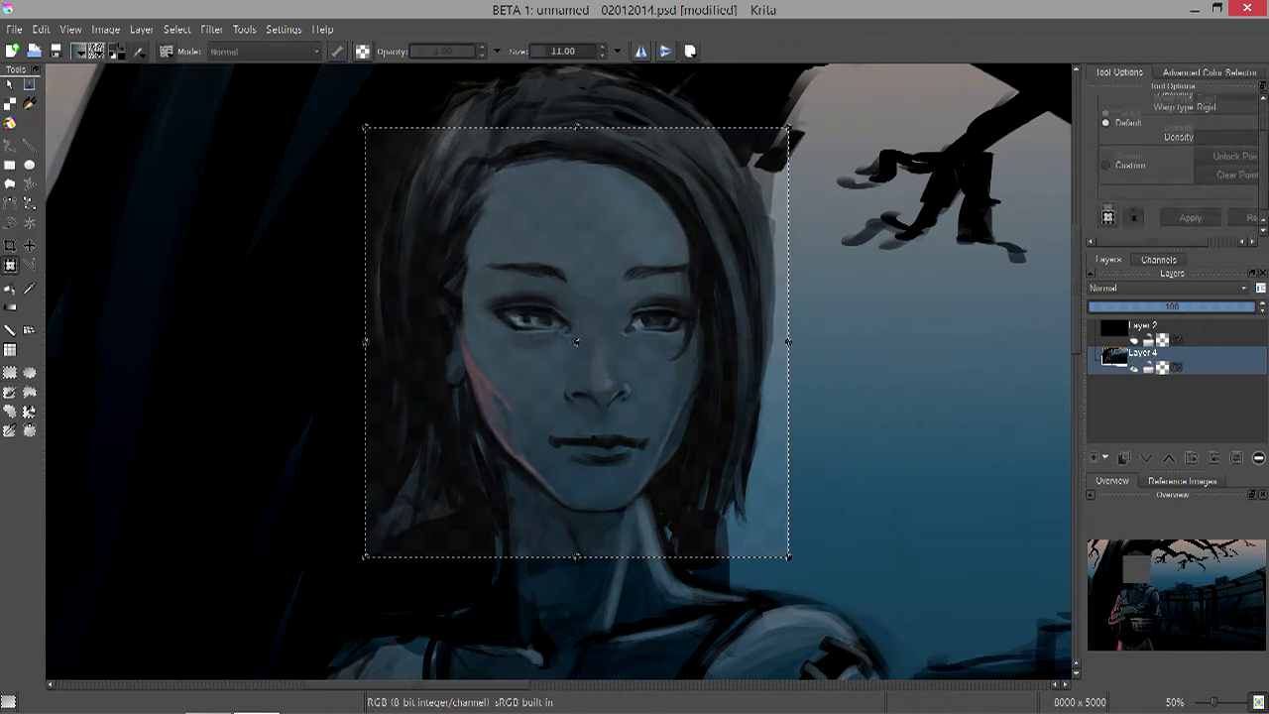
# - Nudge the warp grid near the nose and left eye and shift the face centre slightly right
pyautogui.moveTo(577, 388); pyautogui.dragTo(581, 385)
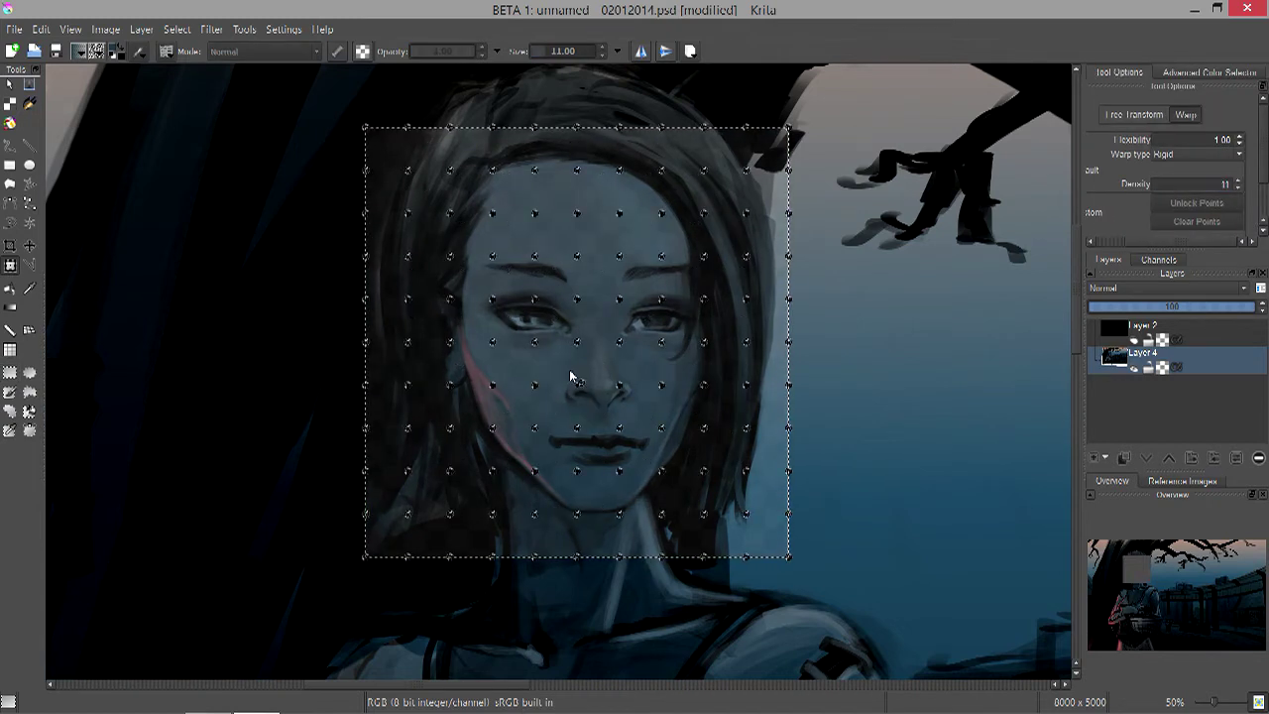
pyautogui.moveTo(493, 299); pyautogui.dragTo(495, 343)
pyautogui.moveTo(534, 299); pyautogui.dragTo(537, 300)
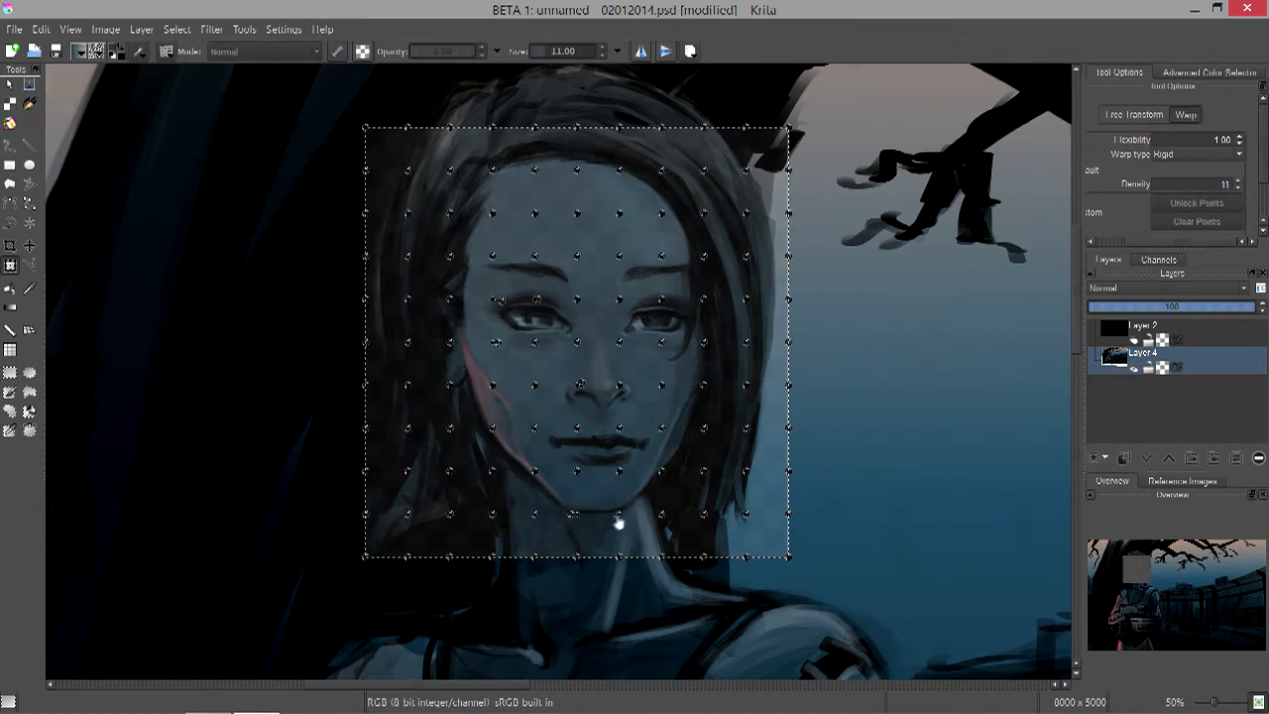
pyautogui.moveTo(449, 342); pyautogui.dragTo(454, 342)
pyautogui.moveTo(449, 298); pyautogui.dragTo(453, 298)
pyautogui.moveTo(449, 256); pyautogui.dragTo(454, 255)
pyautogui.moveTo(450, 213); pyautogui.dragTo(453, 213)
pyautogui.moveTo(493, 213); pyautogui.dragTo(495, 214)
# - Pull the lower face left, reshape around the nose and mouth, and apply the warp
pyautogui.moveTo(493, 429); pyautogui.dragTo(530, 473)
pyautogui.moveTo(619, 385); pyautogui.dragTo(614, 426)
pyautogui.moveTo(577, 386); pyautogui.dragTo(576, 391)
pyautogui.press('b')
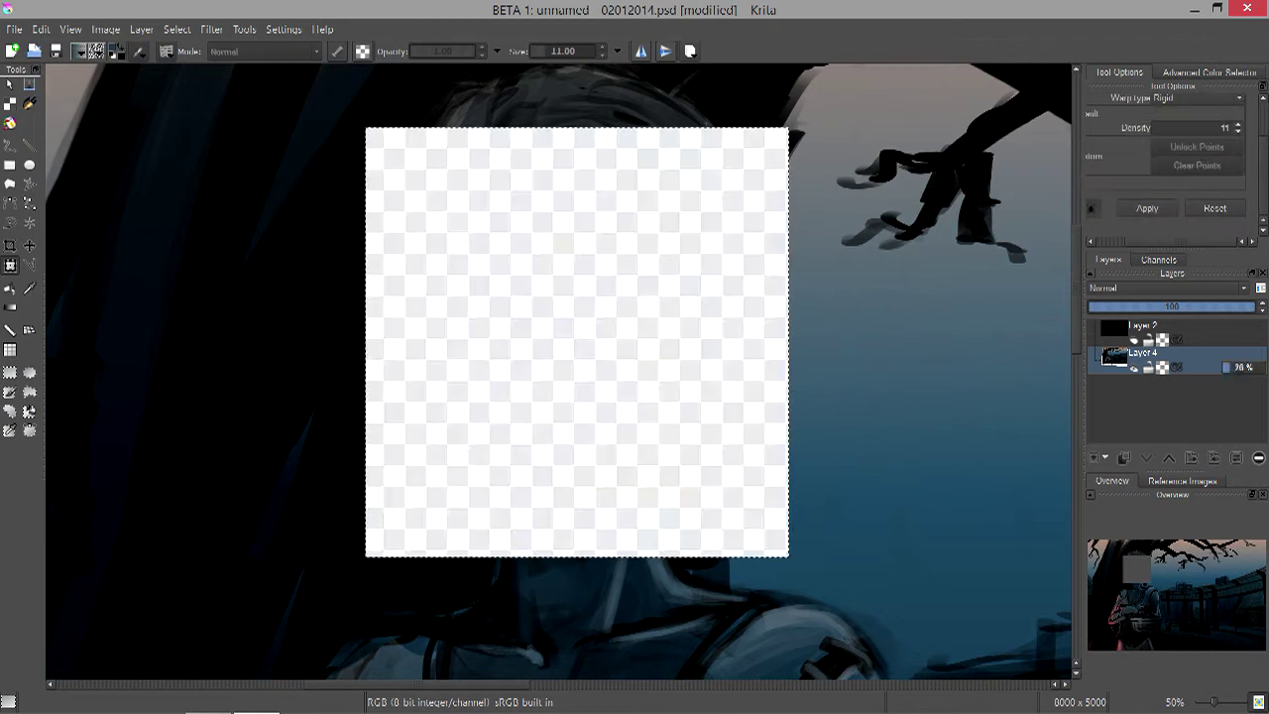
pyautogui.press('+')
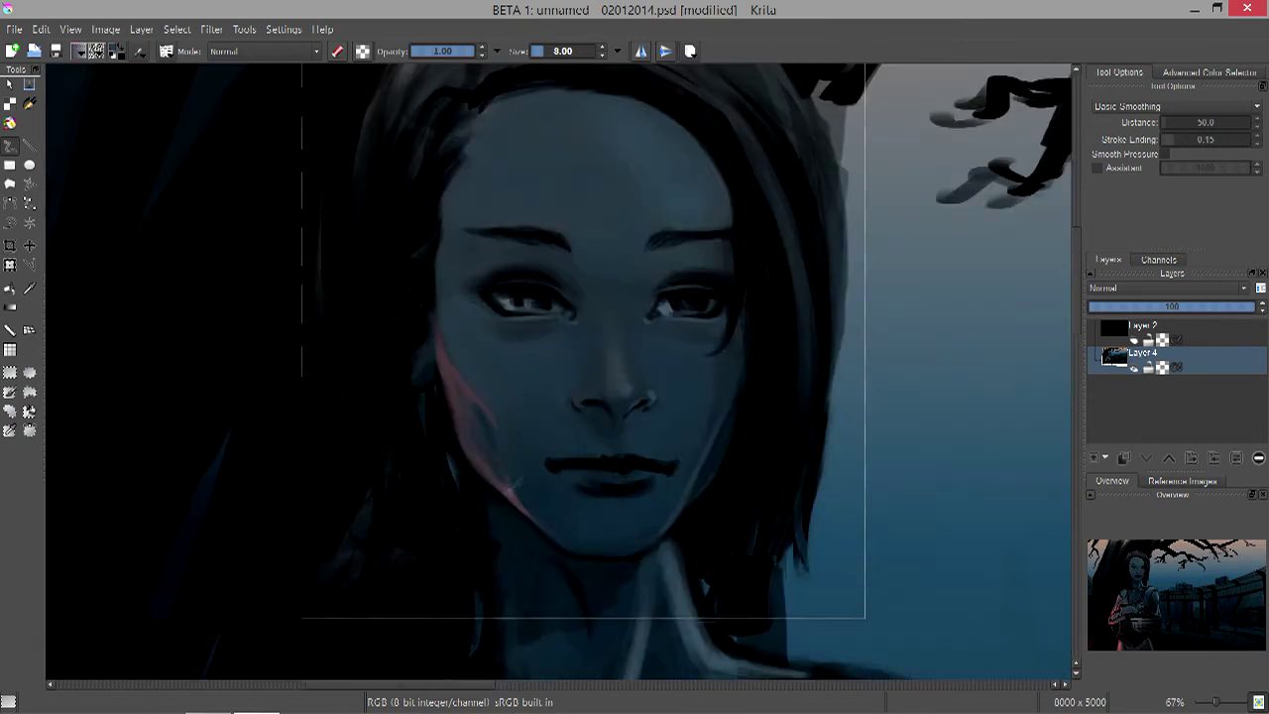
# - Add a light stroke down the nose bridge with a size-21 brush, then reframe the face
pyautogui.press(']')
pyautogui.press(']')
pyautogui.press(']')
pyautogui.moveTo(599, 327); pyautogui.dragTo(601, 382)
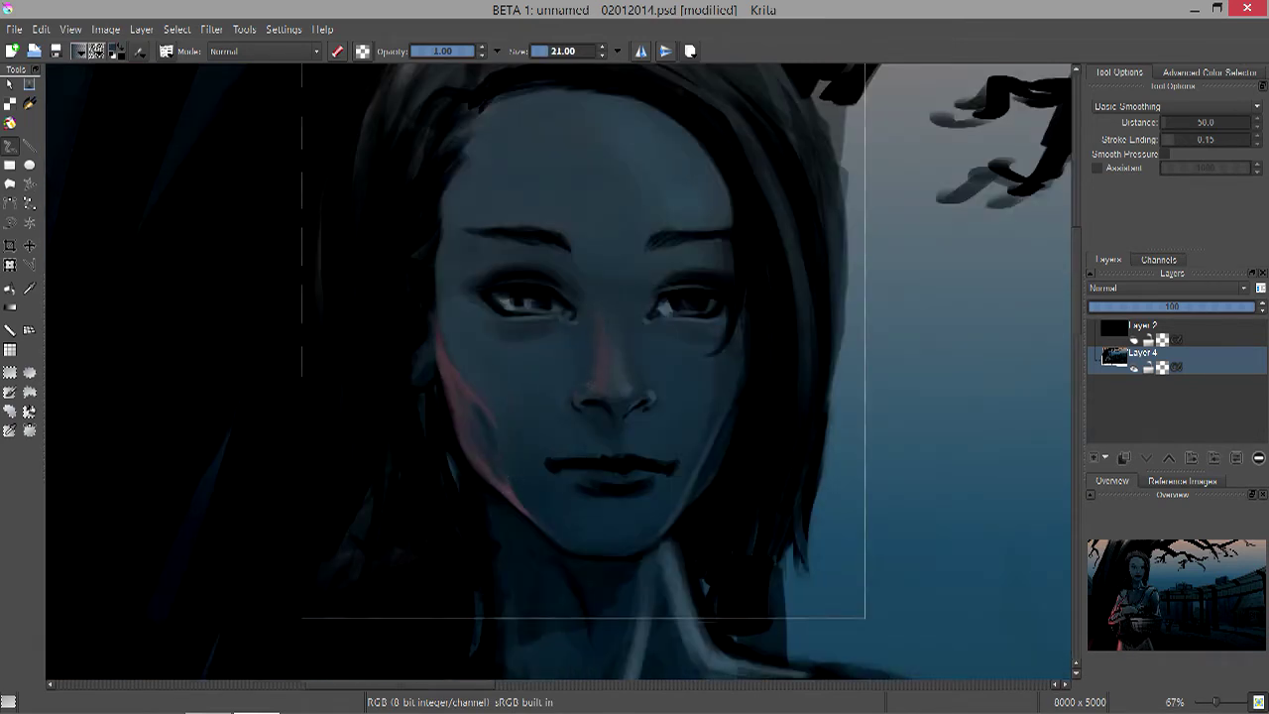
pyautogui.press('1')
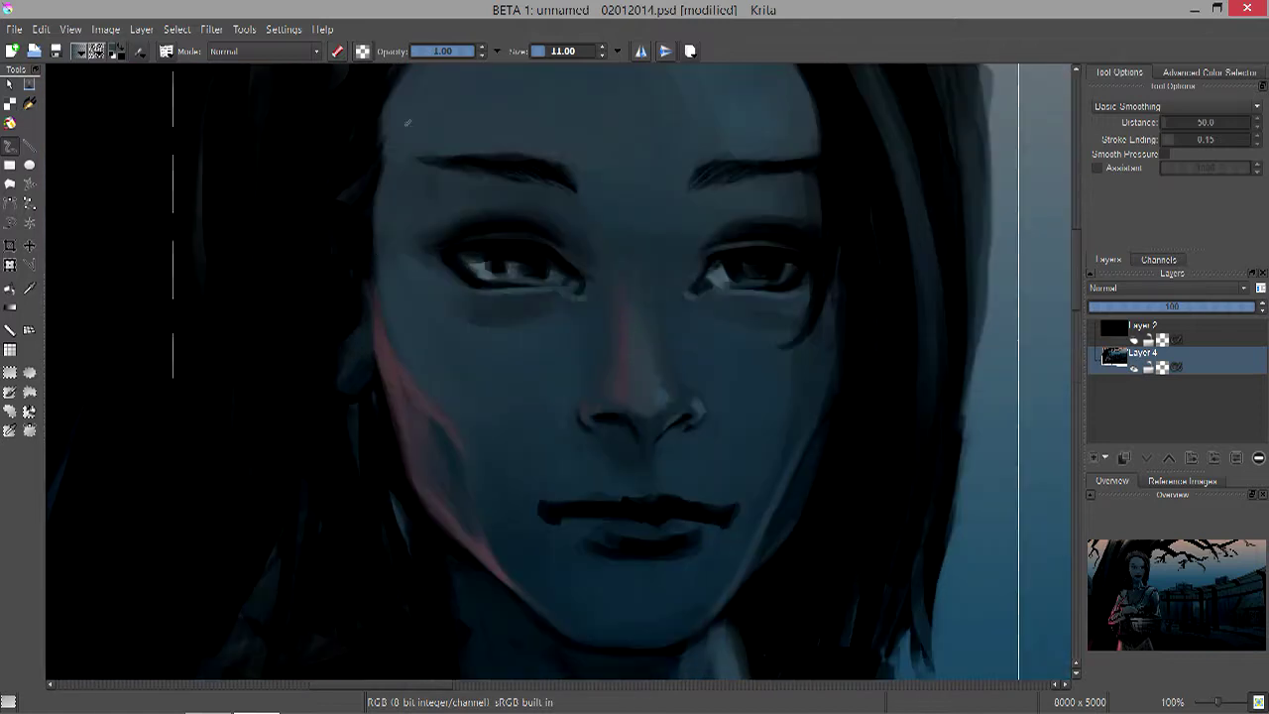
pyautogui.press('[')
pyautogui.press('2')
pyautogui.scroll(2, 379, 346)
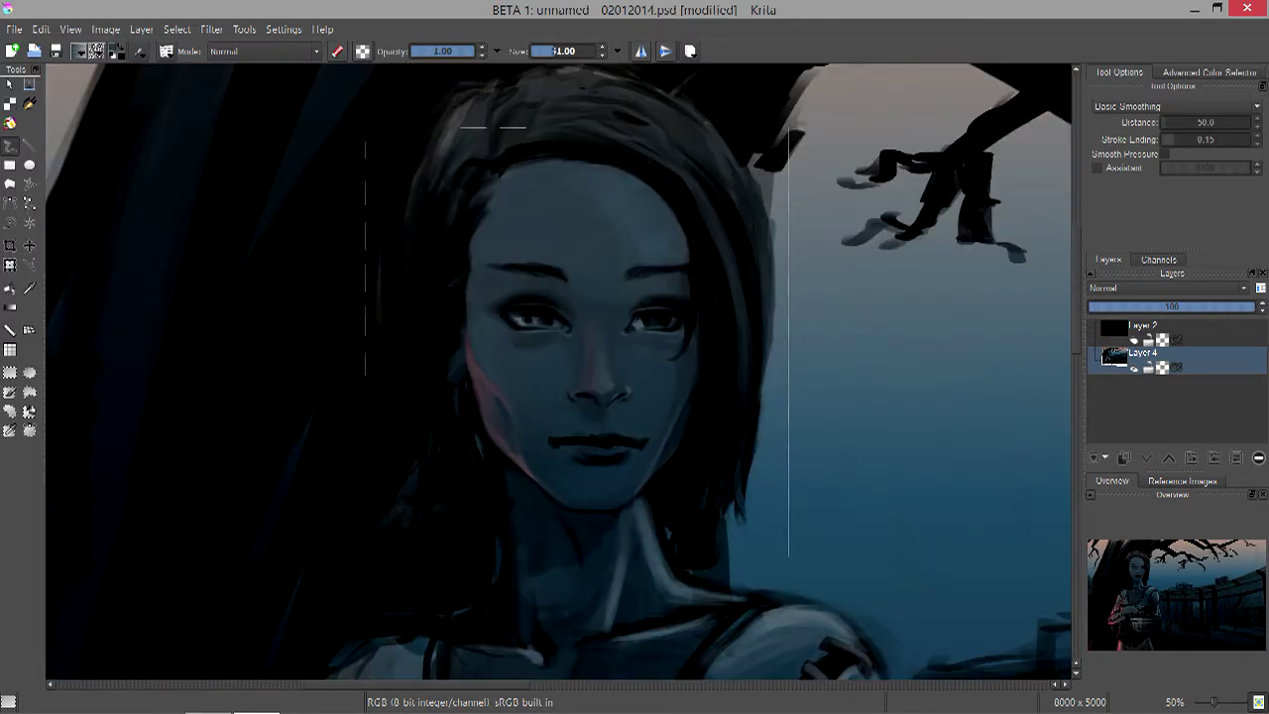
pyautogui.press('+')
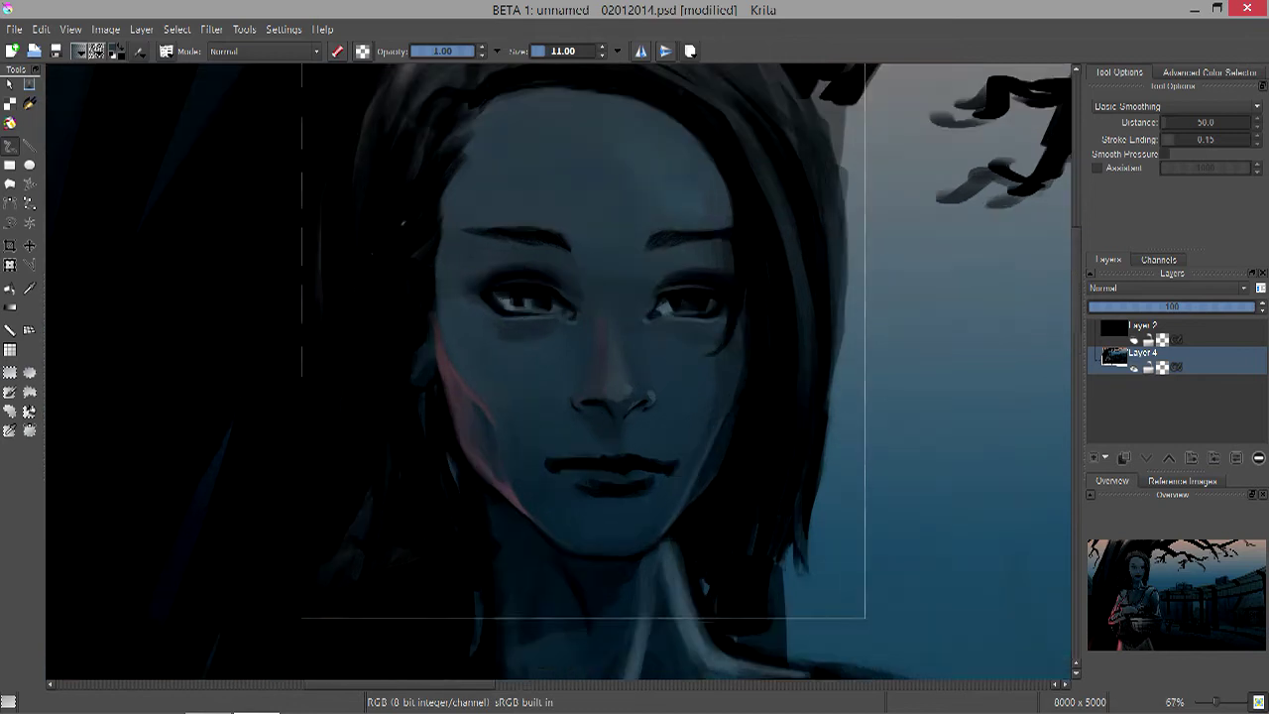
pyautogui.press('[')
pyautogui.press('[')
pyautogui.press('[')
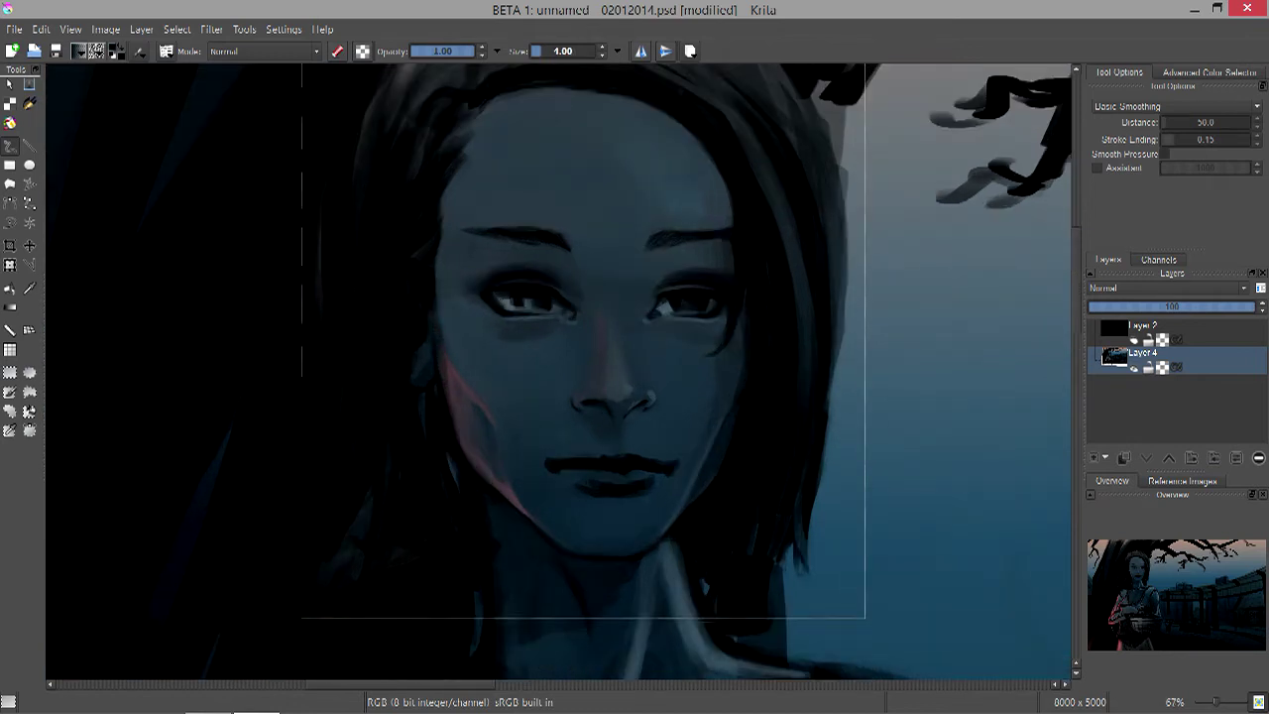
pyautogui.press('-')
pyautogui.press('[')
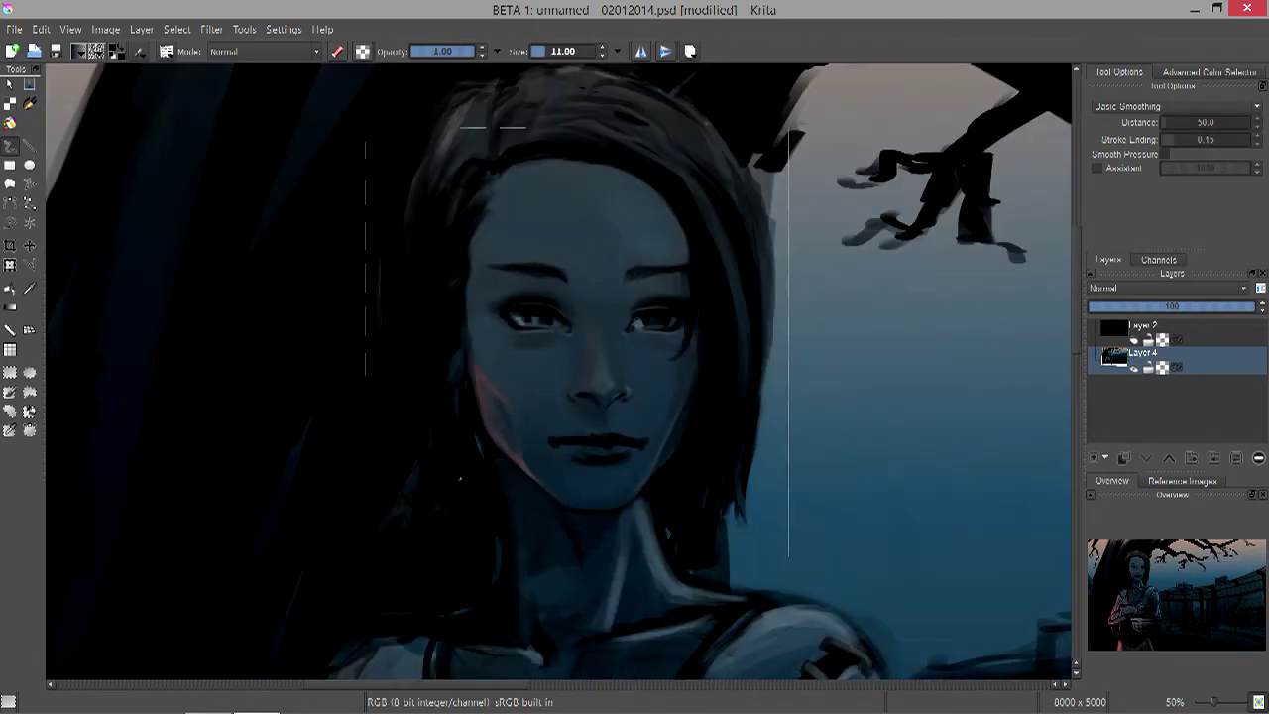
pyautogui.moveTo(595, 396); pyautogui.dragTo(640, 466)
pyautogui.press('[')
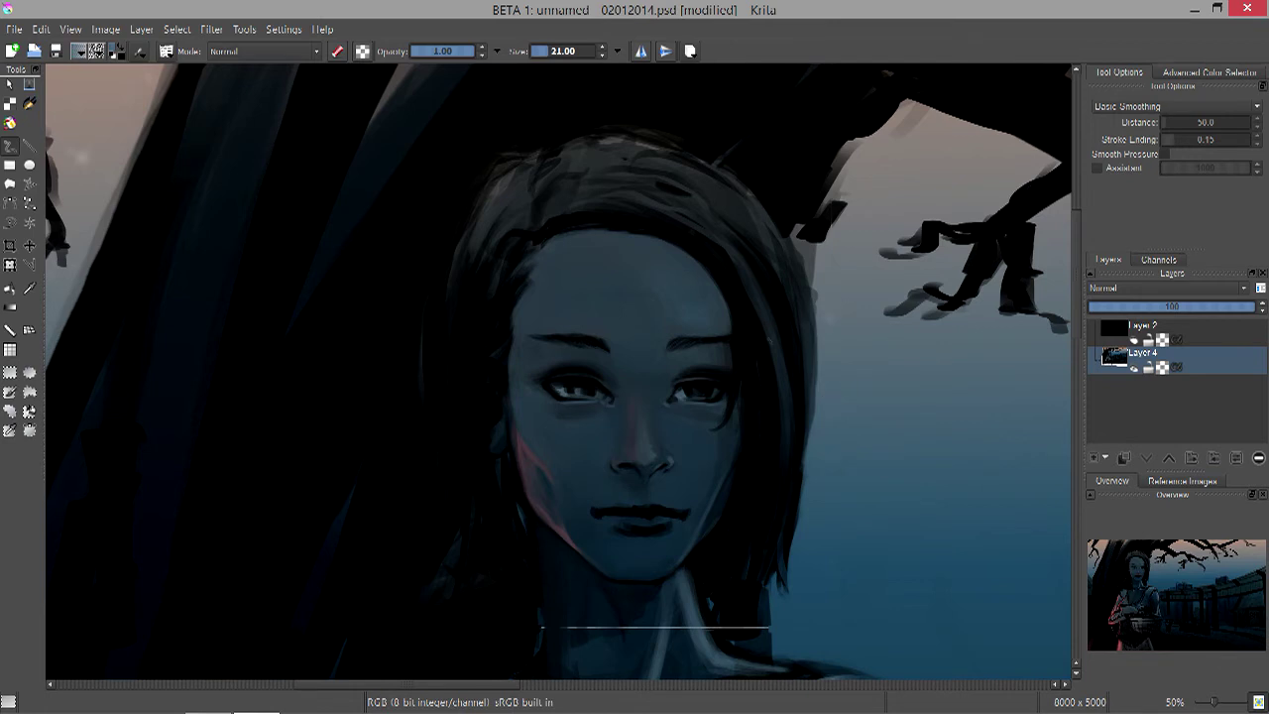
# - At 50% zoom with a size-10 brush, paint light strokes on the upper lip and mouth corner
pyautogui.press('-')
pyautogui.press('-')
pyautogui.press('-')
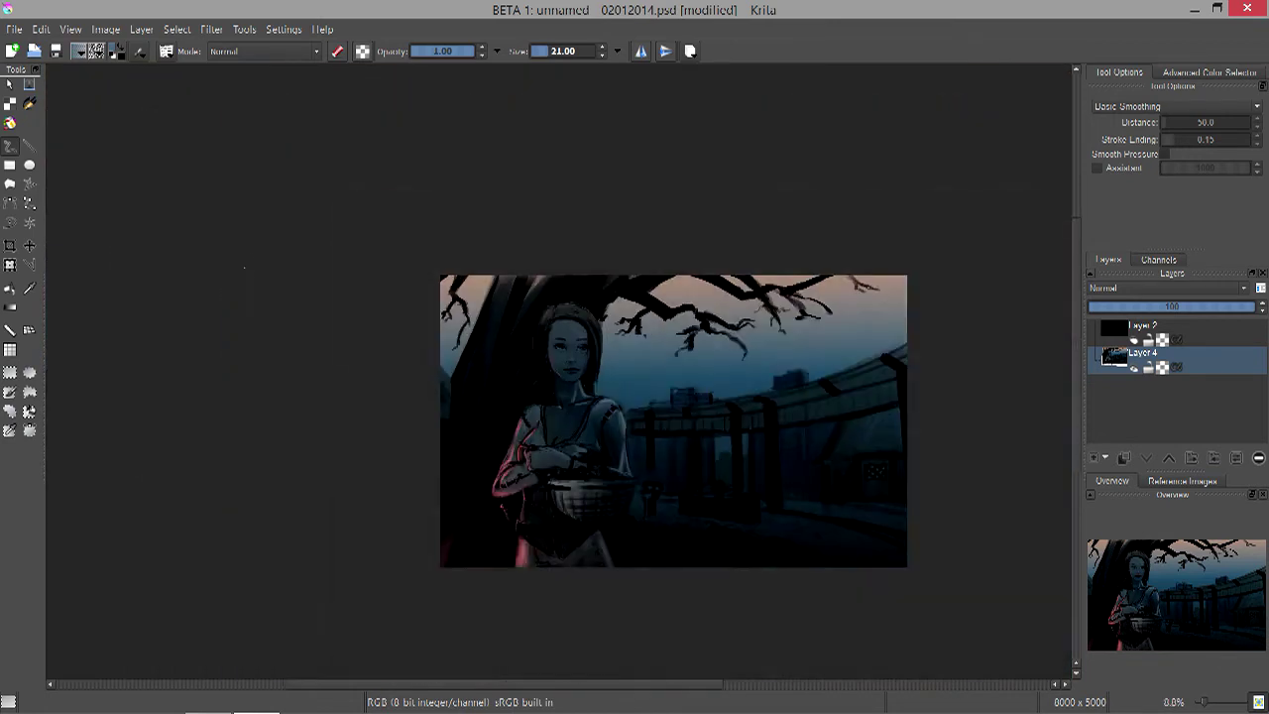
pyautogui.press('+')
pyautogui.press('+')
pyautogui.press(']')
pyautogui.press(']')
pyautogui.press(']')
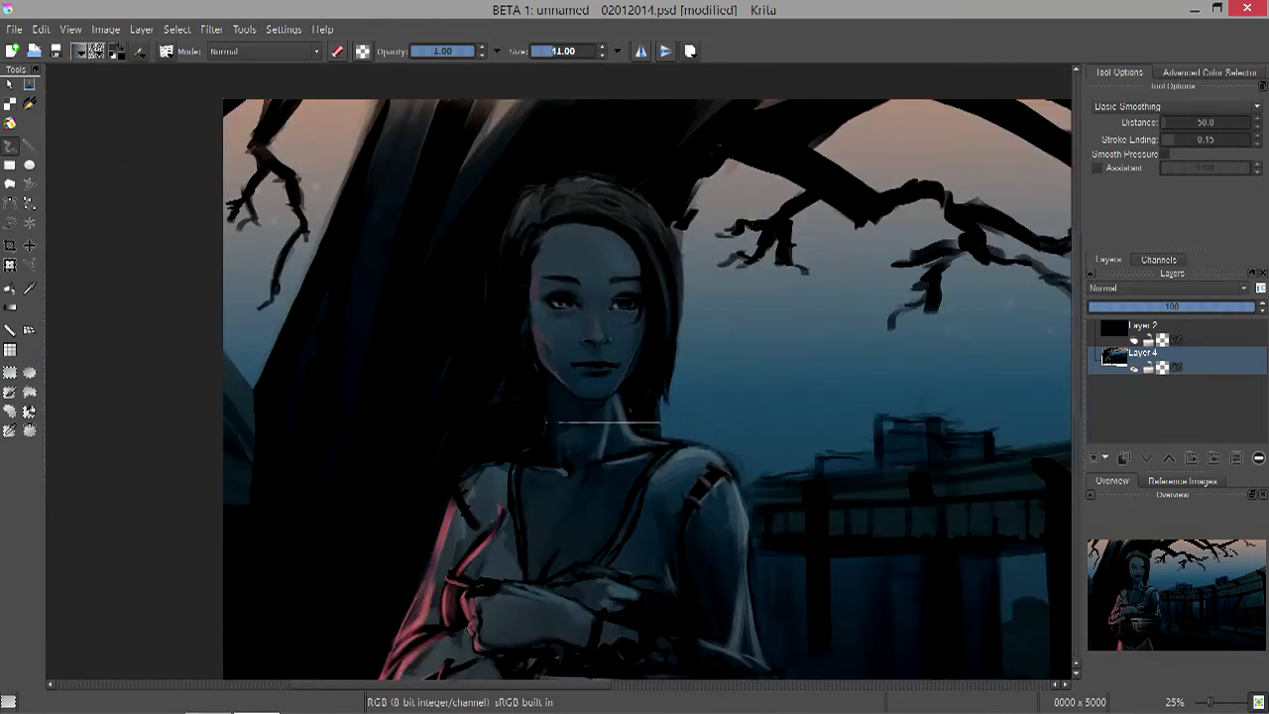
pyautogui.press('+')
pyautogui.press('+')
pyautogui.press('[')
pyautogui.press('[')
pyautogui.press('[')
pyautogui.press('[')
pyautogui.press('[')
pyautogui.press('[')
pyautogui.press('-')
pyautogui.press('-')
pyautogui.press('+')
pyautogui.press('+')
pyautogui.press('[')
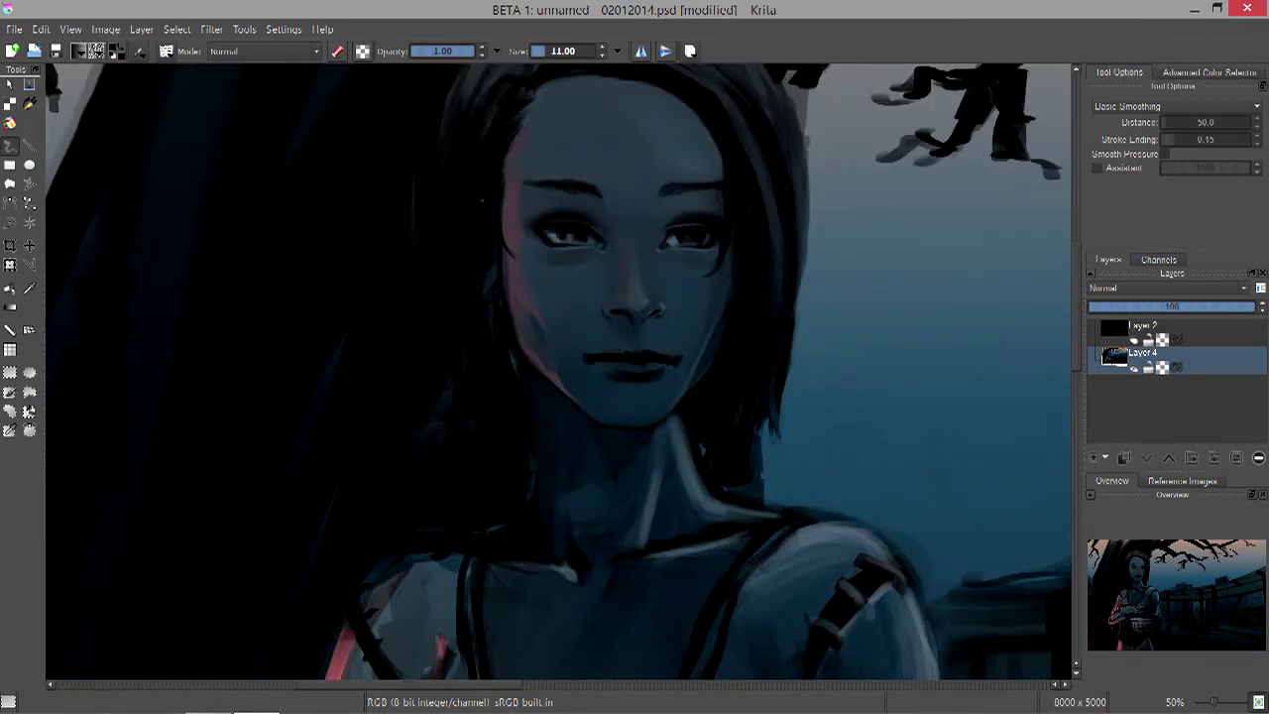
pyautogui.press('-')
pyautogui.press('+')
pyautogui.press('+')
pyautogui.press('+')
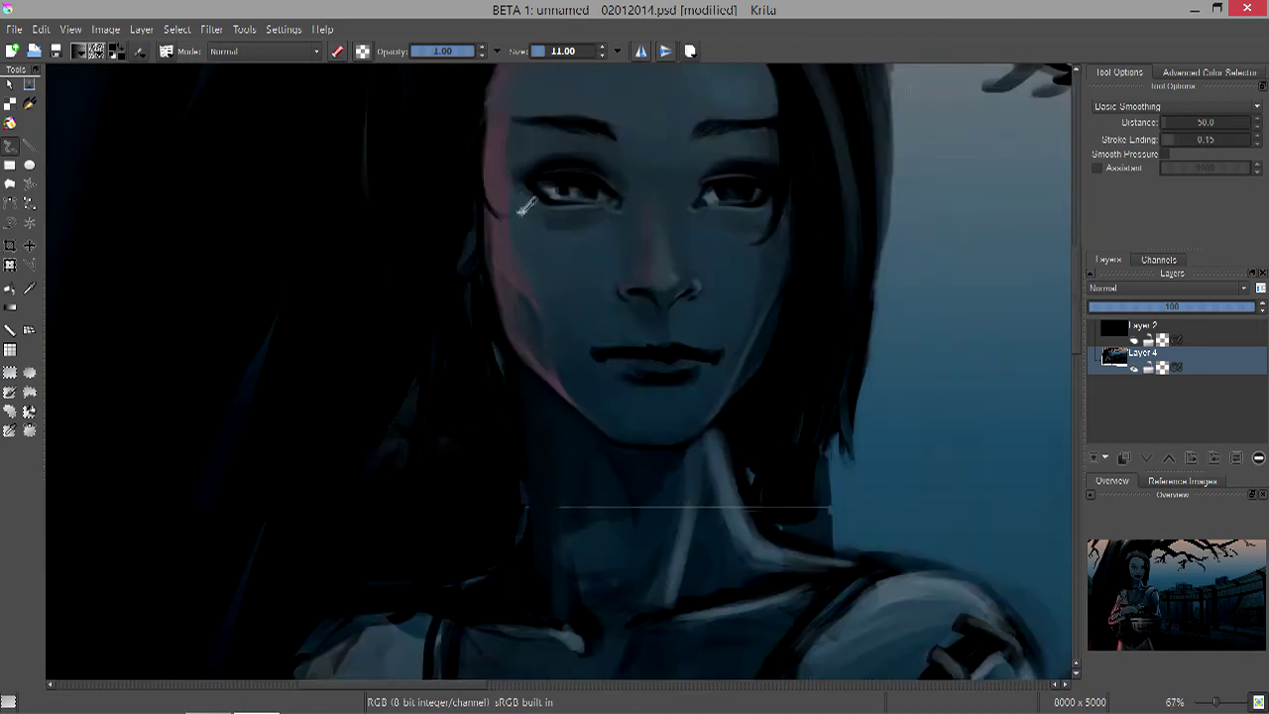
pyautogui.press(']')
pyautogui.press(']')
pyautogui.press(']')
pyautogui.press('[')
pyautogui.press('[')
pyautogui.press('[')
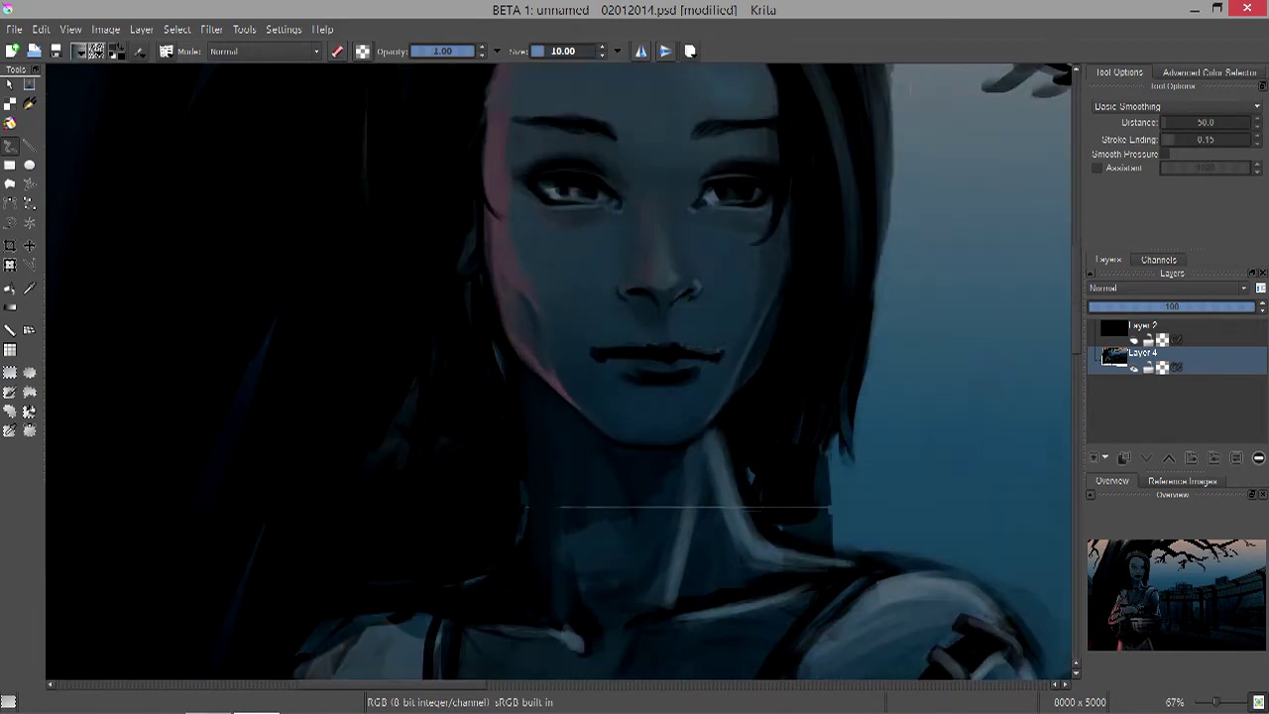
pyautogui.moveTo(593, 353); pyautogui.dragTo(624, 349)
# - At 67% zoom, set the brush to size 21 and add a small highlight on the nose
pyautogui.press(']')
pyautogui.press(']')
pyautogui.press(']')
pyautogui.press('[')
pyautogui.press('[')
pyautogui.press('[')
pyautogui.press('[')
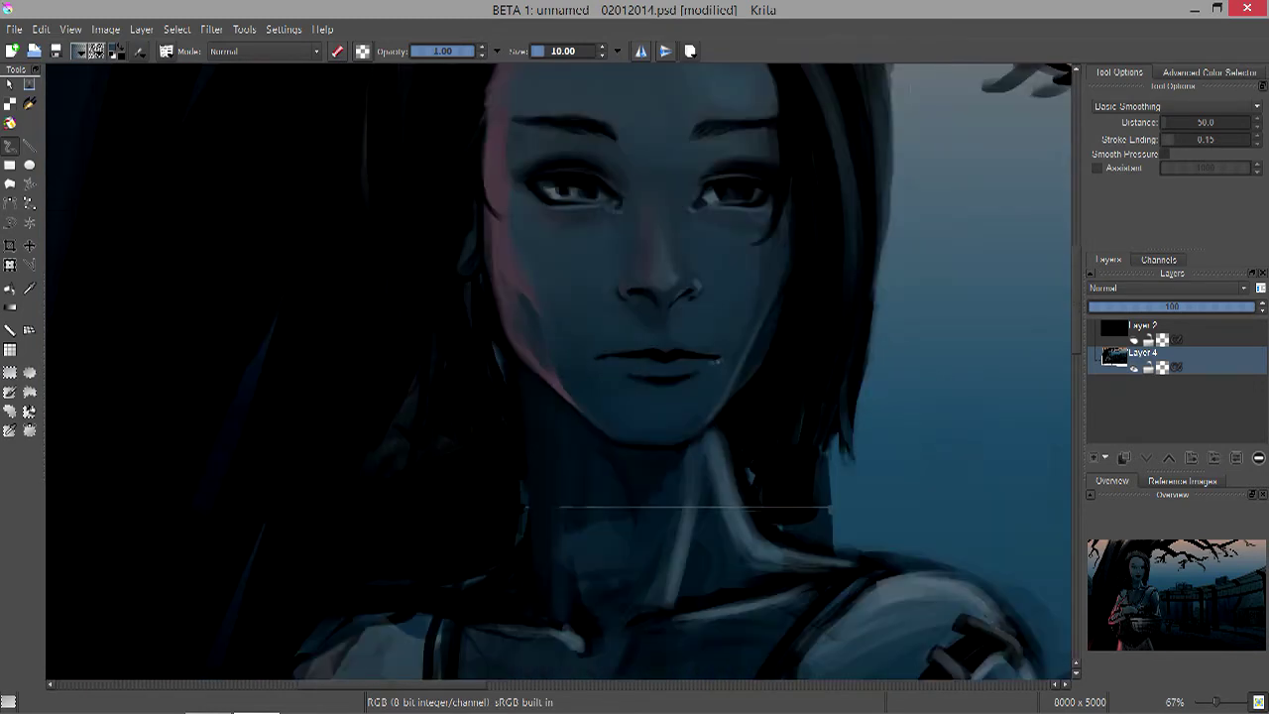
pyautogui.press(']')
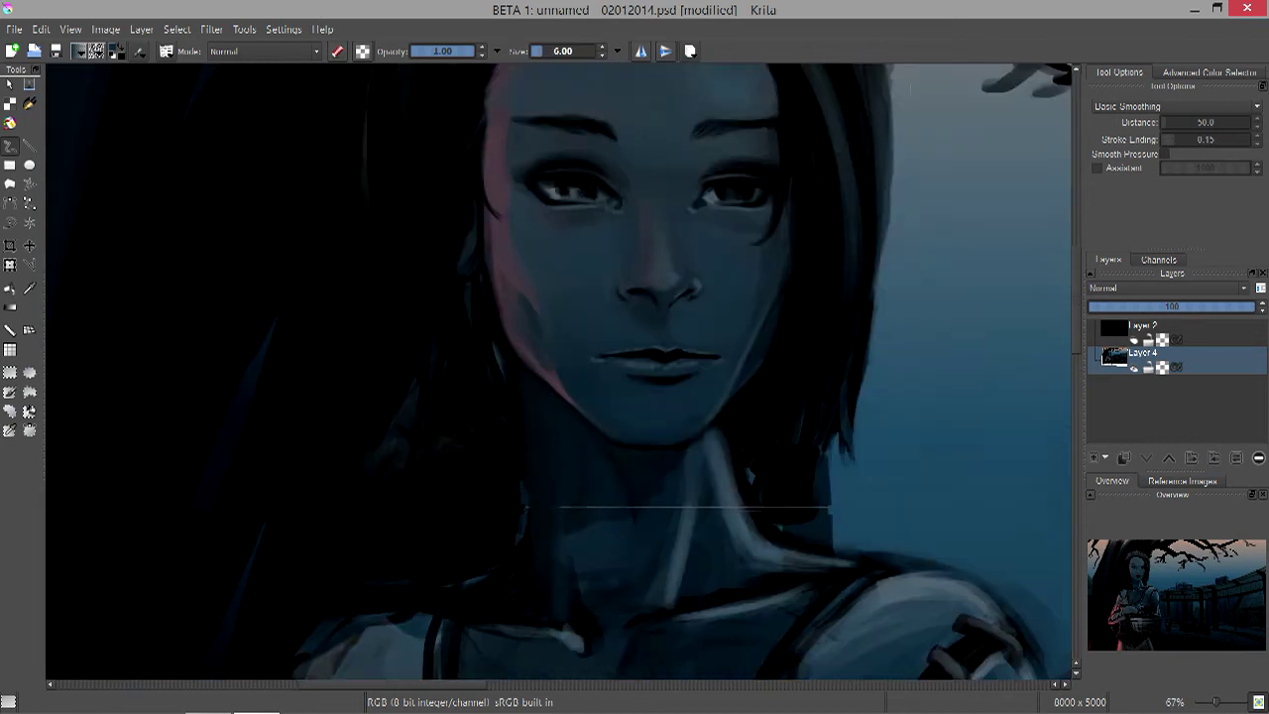
pyautogui.press(']')
pyautogui.press(']')
pyautogui.press(']')
pyautogui.press(']')
pyautogui.press(']')
pyautogui.press('-')
pyautogui.press(']')
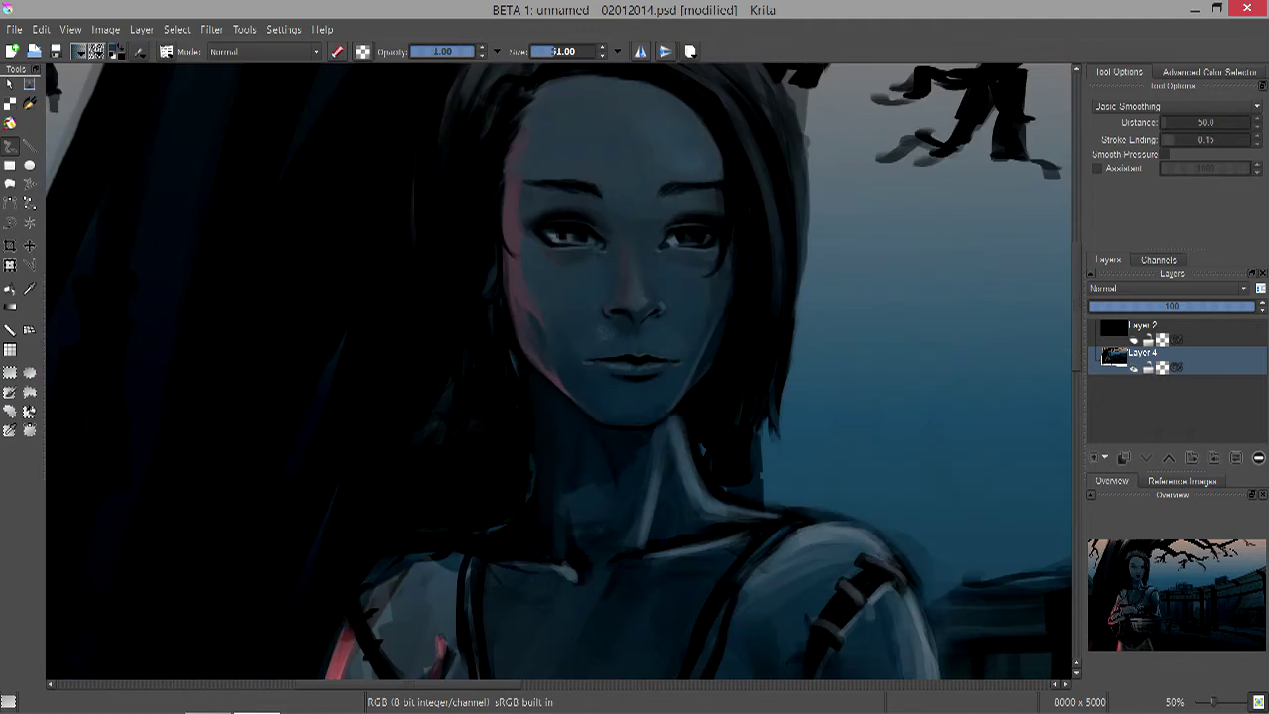
pyautogui.press('-')
pyautogui.press('+')
pyautogui.press('+')
pyautogui.press('[')
pyautogui.press('[')
pyautogui.press('+')
pyautogui.press('-')
pyautogui.press('-')
pyautogui.press('-')
pyautogui.press('-')
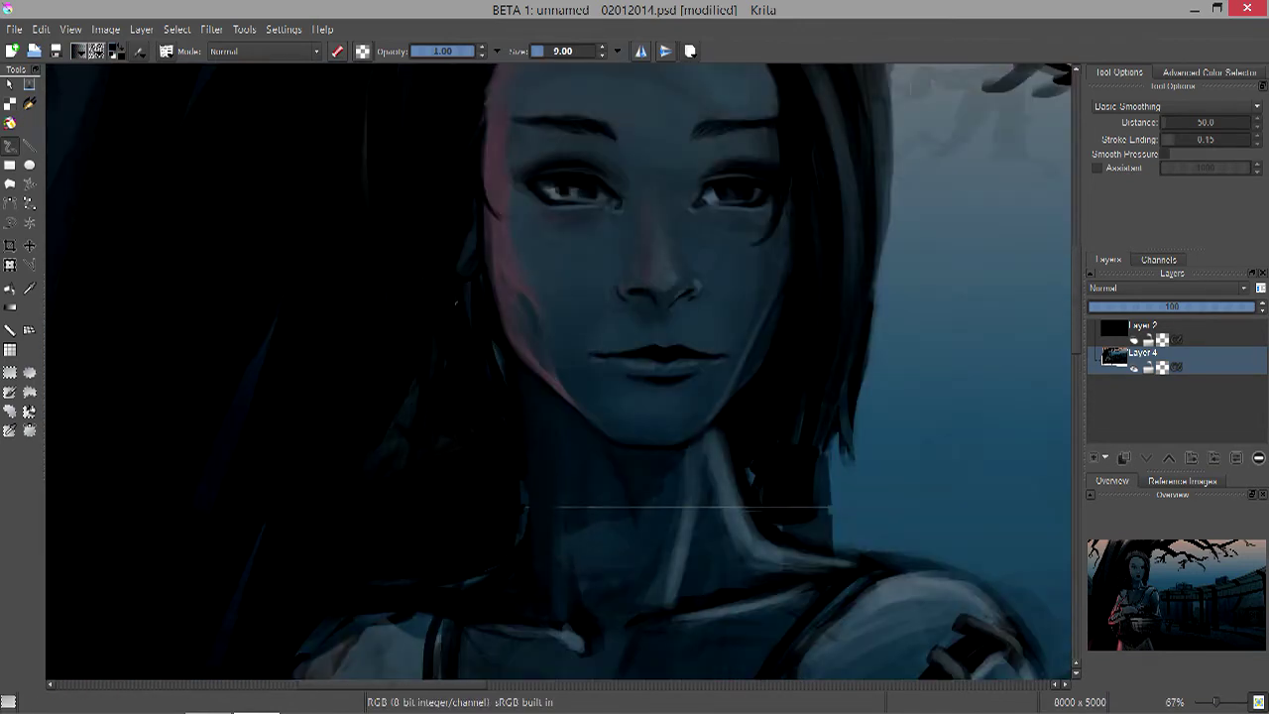
pyautogui.press('1')
pyautogui.press('[')
pyautogui.press('-')
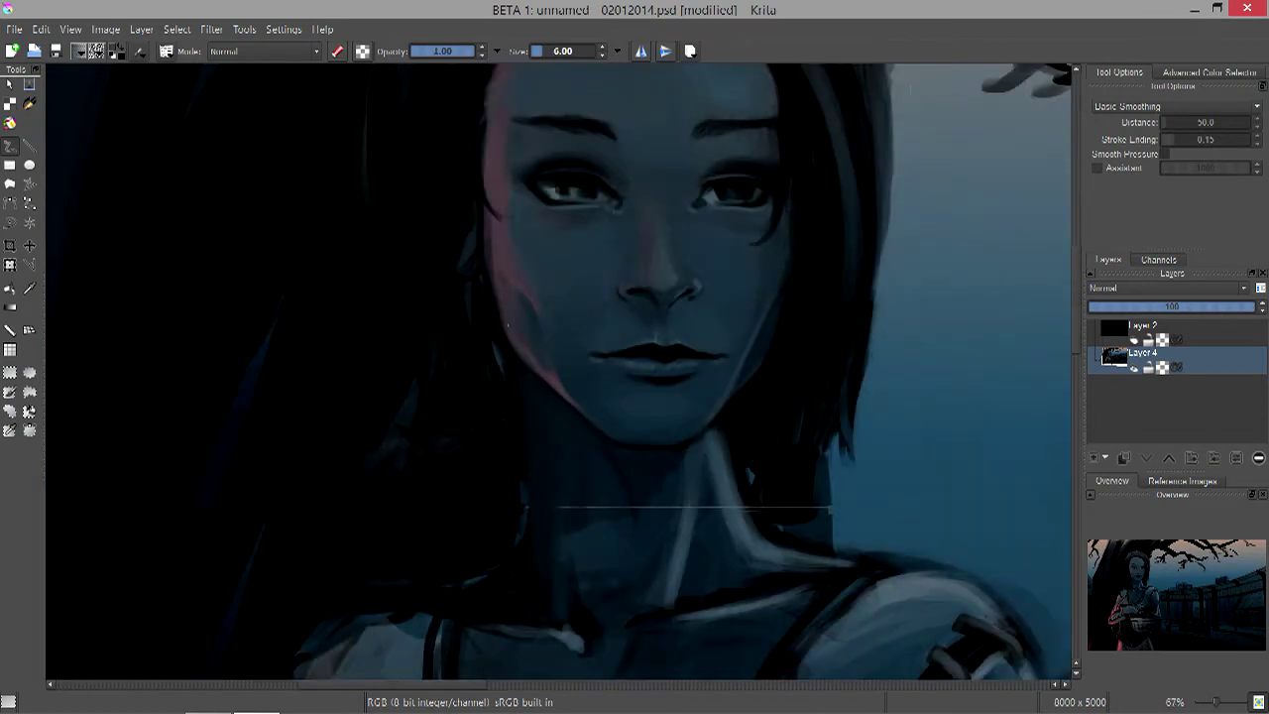
pyautogui.press(']')
pyautogui.press(']')
pyautogui.press(']')
pyautogui.press(']')
pyautogui.press('-')
pyautogui.press('+')
pyautogui.press(']')
pyautogui.press('-')
pyautogui.press('+')
pyautogui.press('+')
pyautogui.press(']')
pyautogui.press(']')
pyautogui.press(']')
pyautogui.press(']')
pyautogui.press(']')
pyautogui.press(']')
pyautogui.press(']')
pyautogui.press(']')
pyautogui.press(']')
pyautogui.press(']')
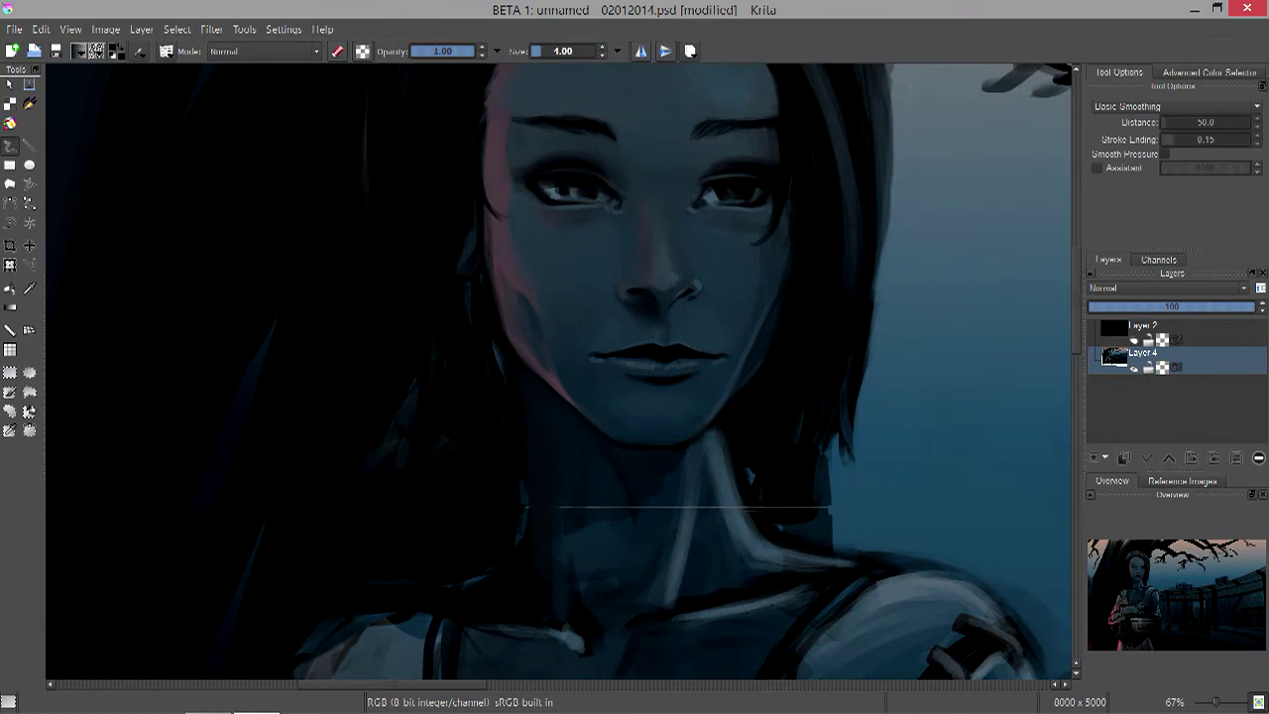
pyautogui.moveTo(626, 268); pyautogui.dragTo(615, 283)
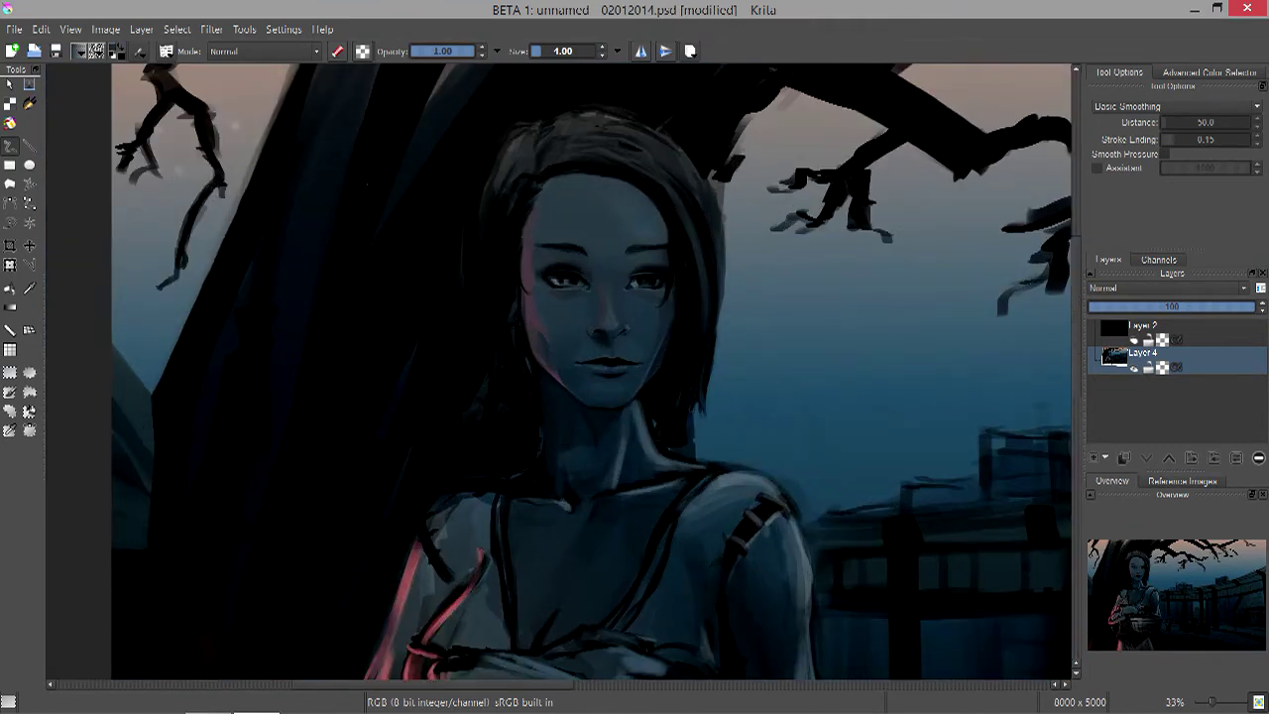
# - Paint faint light strokes along the left hair outline, then shrink the brush to a fine point
pyautogui.moveTo(480, 168)
pyautogui.mouseDown()
pyautogui.moveTo(464, 208)
pyautogui.moveTo(458, 347)
pyautogui.moveTo(471, 288)
pyautogui.mouseUp()
pyautogui.press(']')
pyautogui.press(']')
pyautogui.press(']')
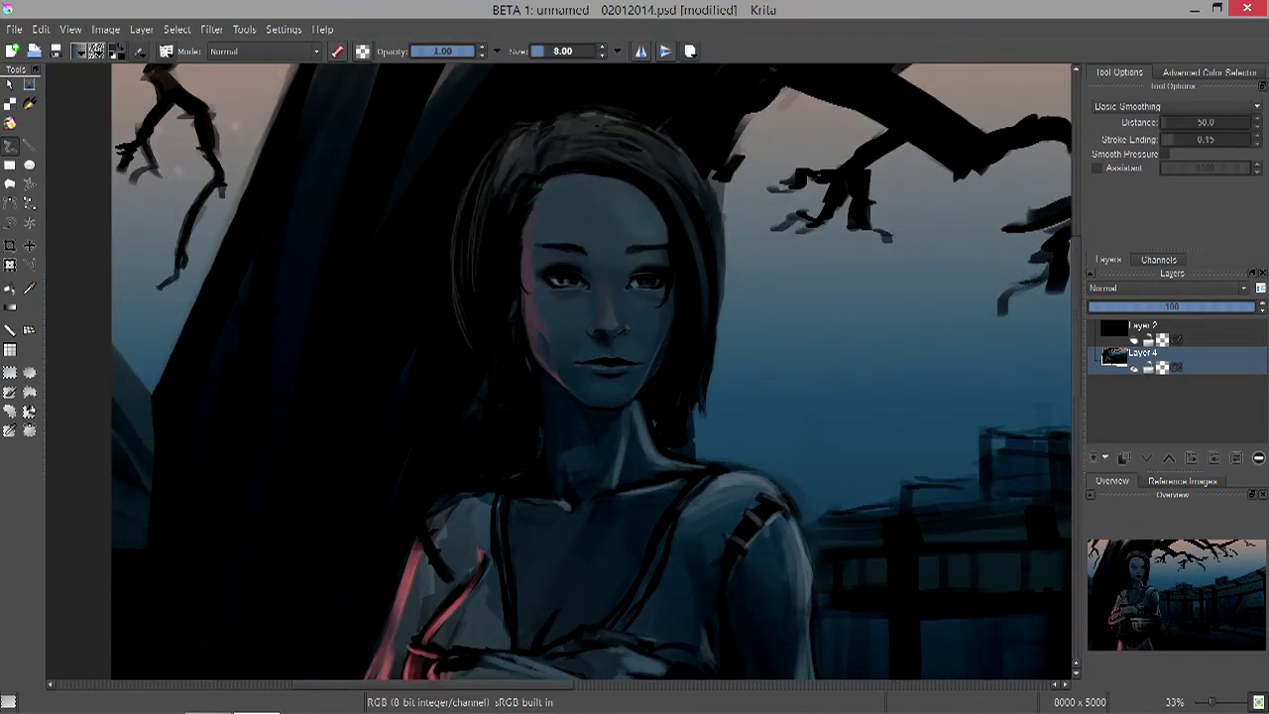
pyautogui.moveTo(477, 388); pyautogui.dragTo(459, 188)
pyautogui.press(']')
pyautogui.press(']')
pyautogui.press(']')
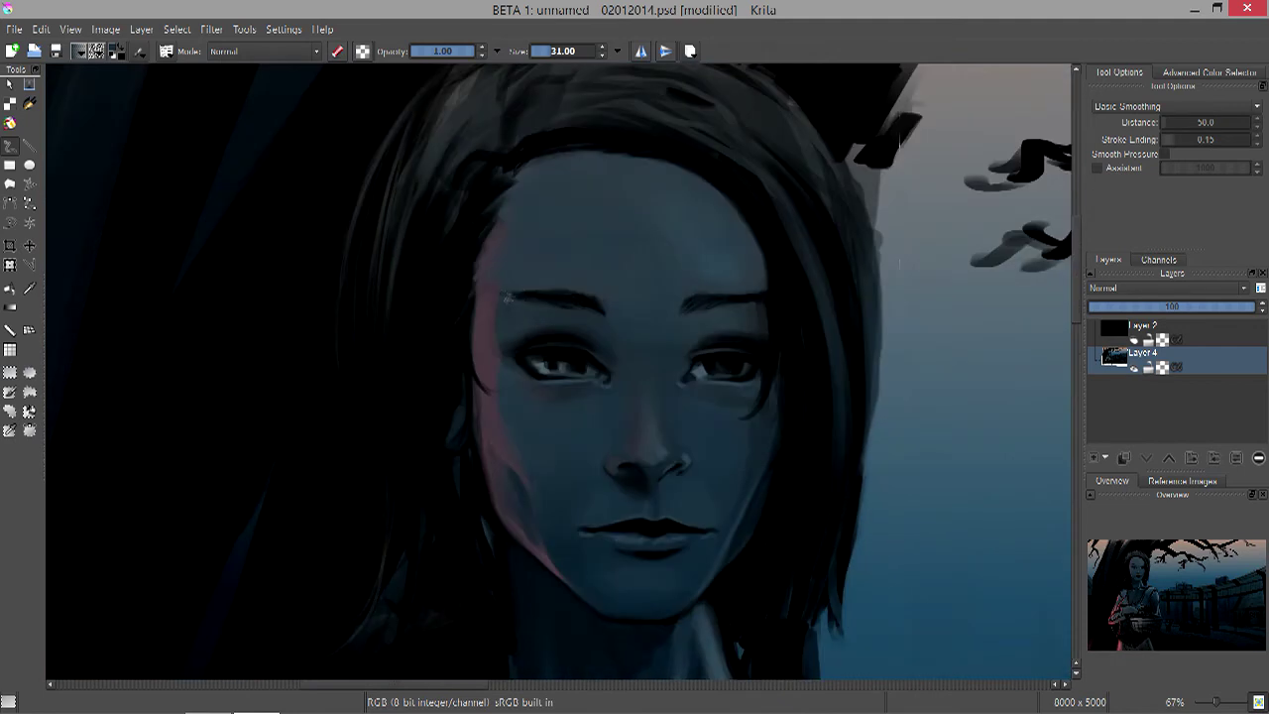
pyautogui.press('[')
pyautogui.press('[')
pyautogui.press('[')
pyautogui.press('[')
pyautogui.press('[')
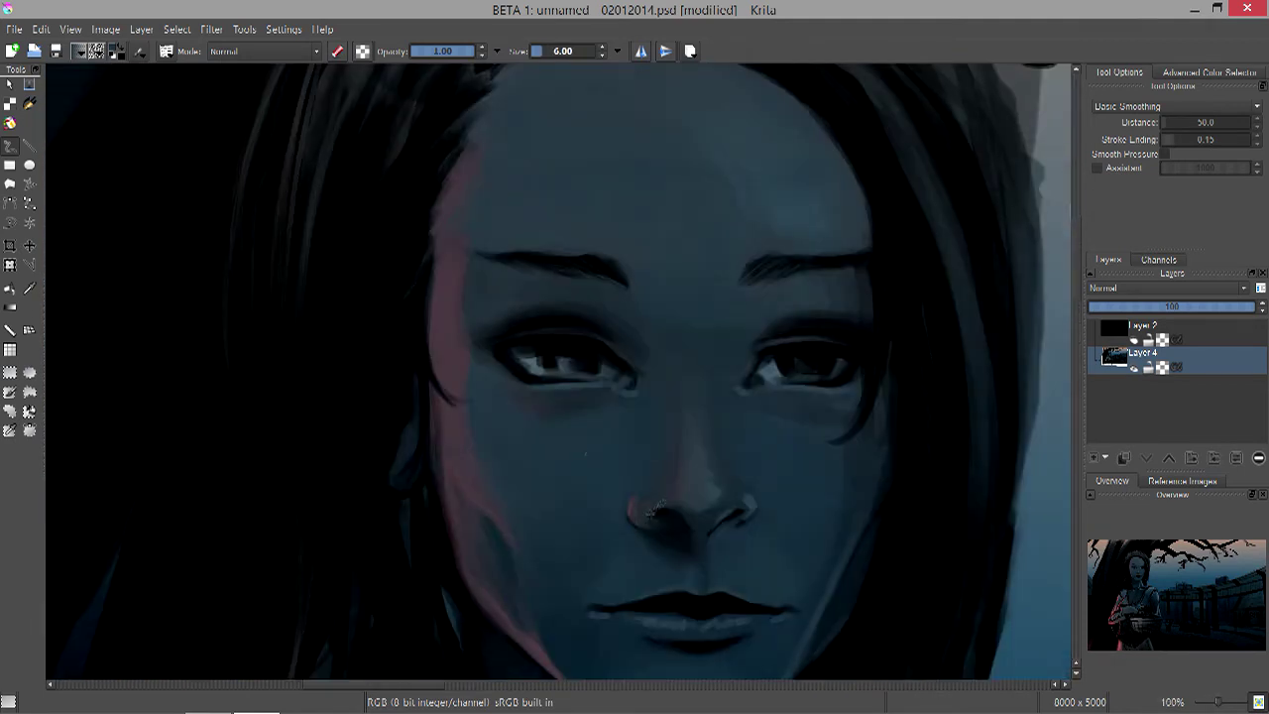
pyautogui.press('[')
pyautogui.press('[')
pyautogui.press('[')
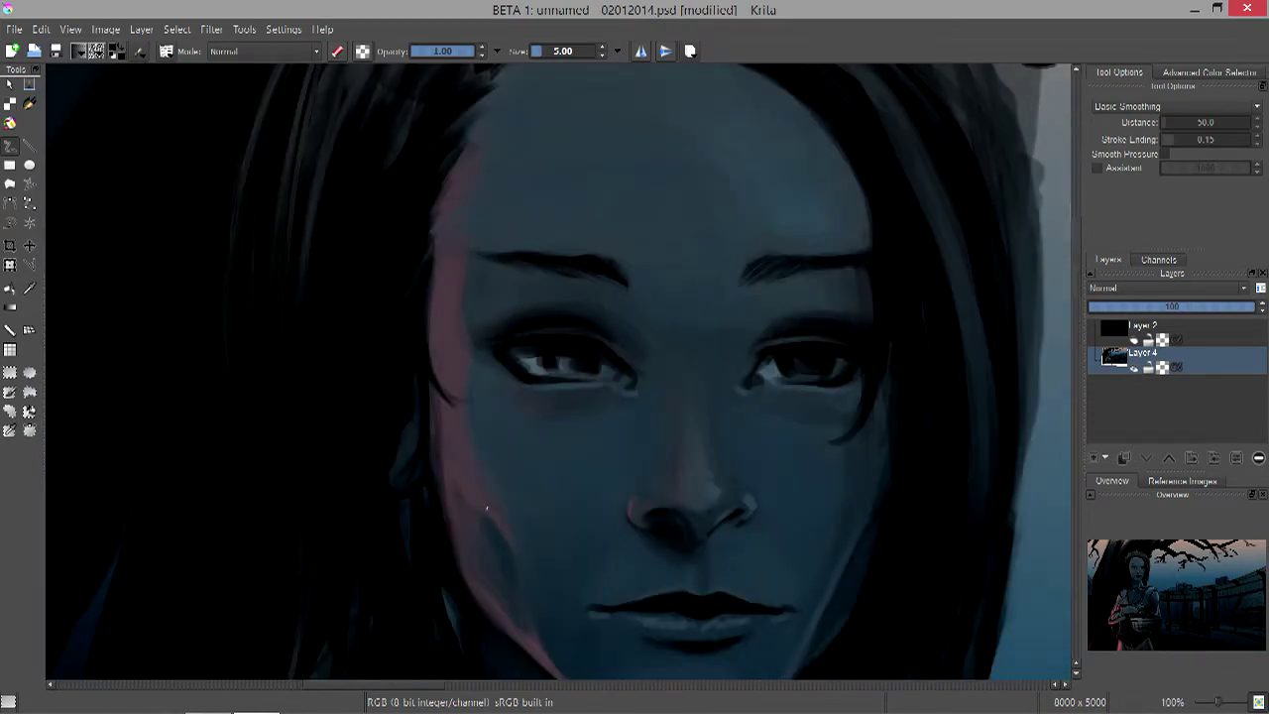
# - Select a rectangle around the nose and warp-transform it
pyautogui.moveTo(597, 454); pyautogui.dragTo(788, 580)
pyautogui.hotkey('ctrl', 't')
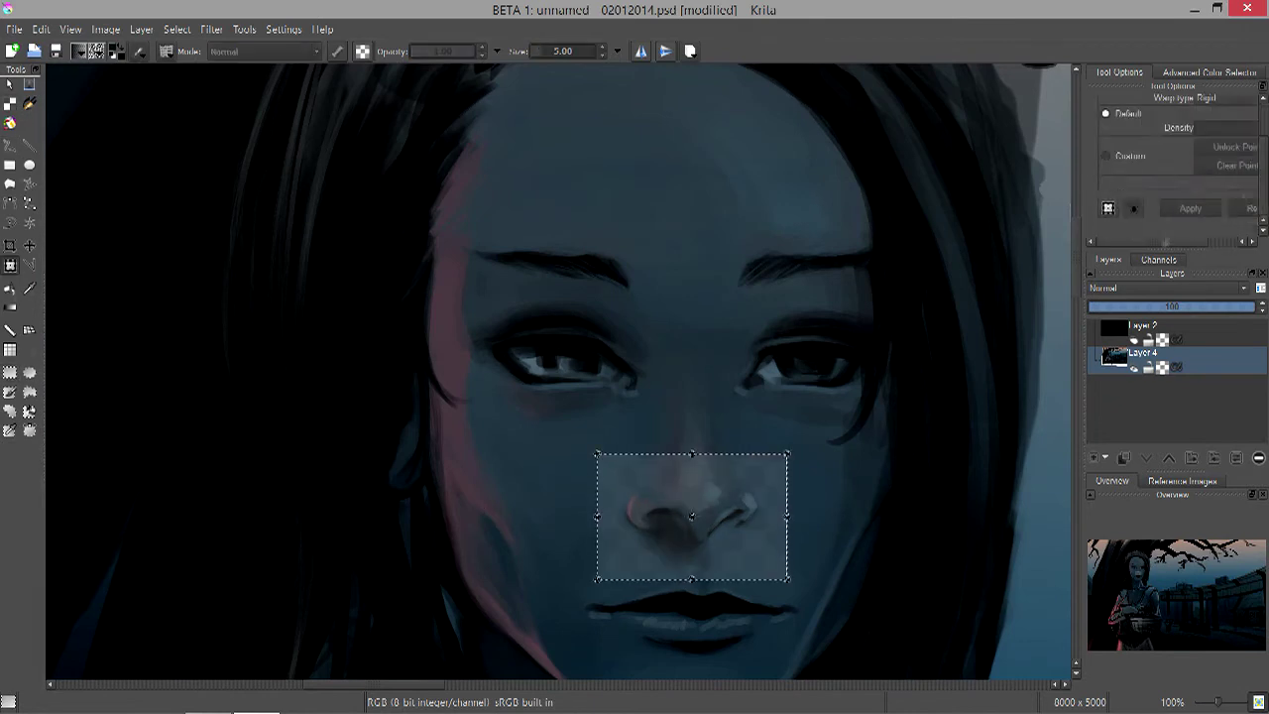
pyautogui.press('-')
pyautogui.press('-')
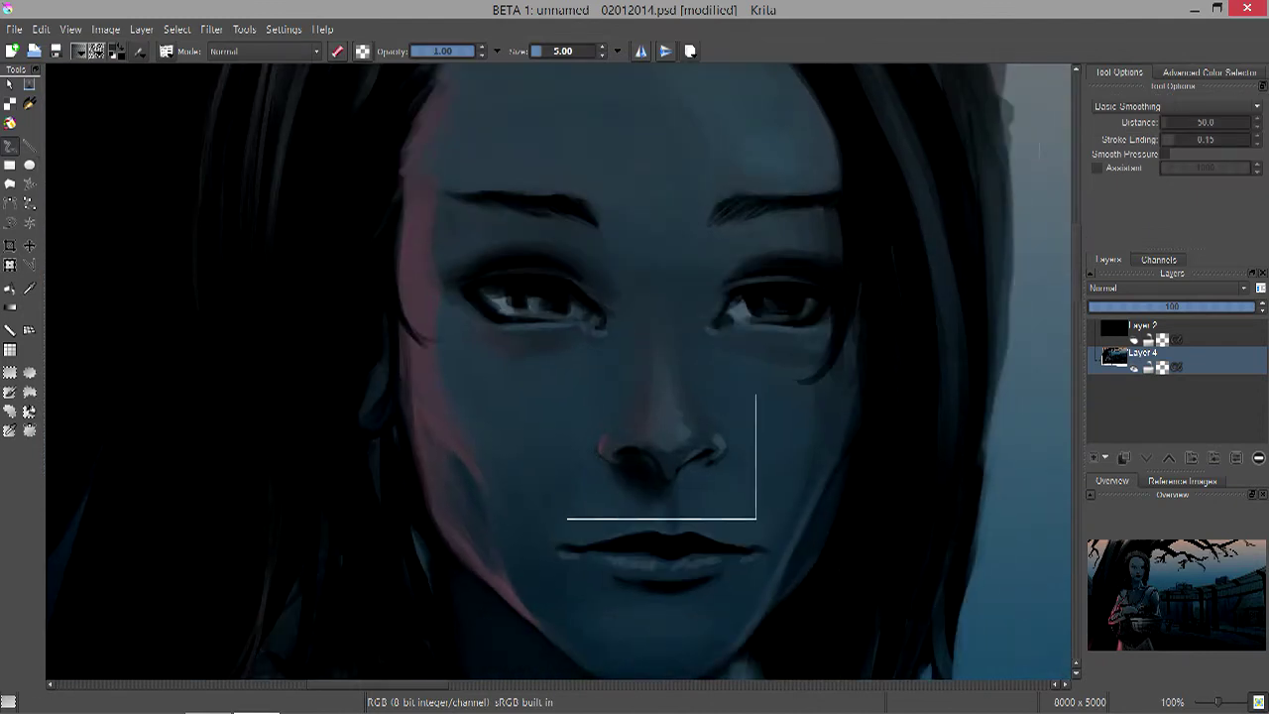
# - Add a light stroke on the nose's left side, then set the brush to size 6 at 100%
pyautogui.moveTo(620, 448); pyautogui.dragTo(642, 431)
pyautogui.press(']')
pyautogui.press(']')
pyautogui.press(']')
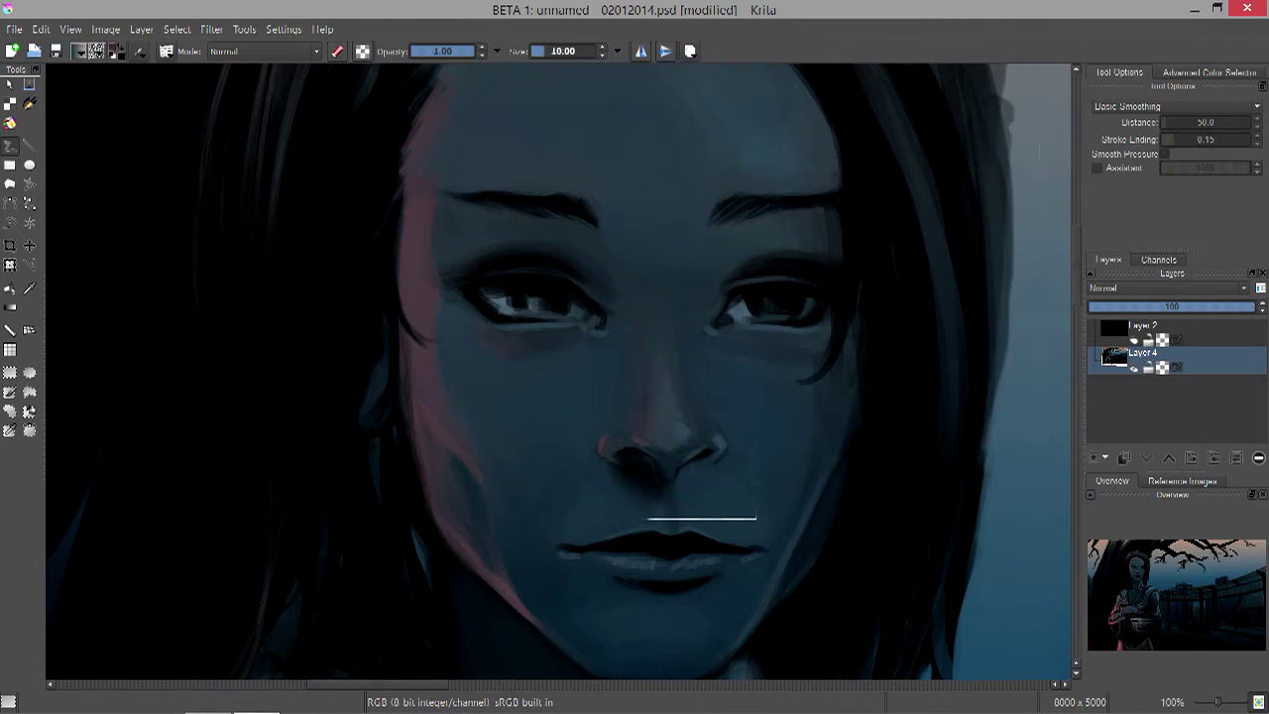
pyautogui.press('+')
pyautogui.press('[')
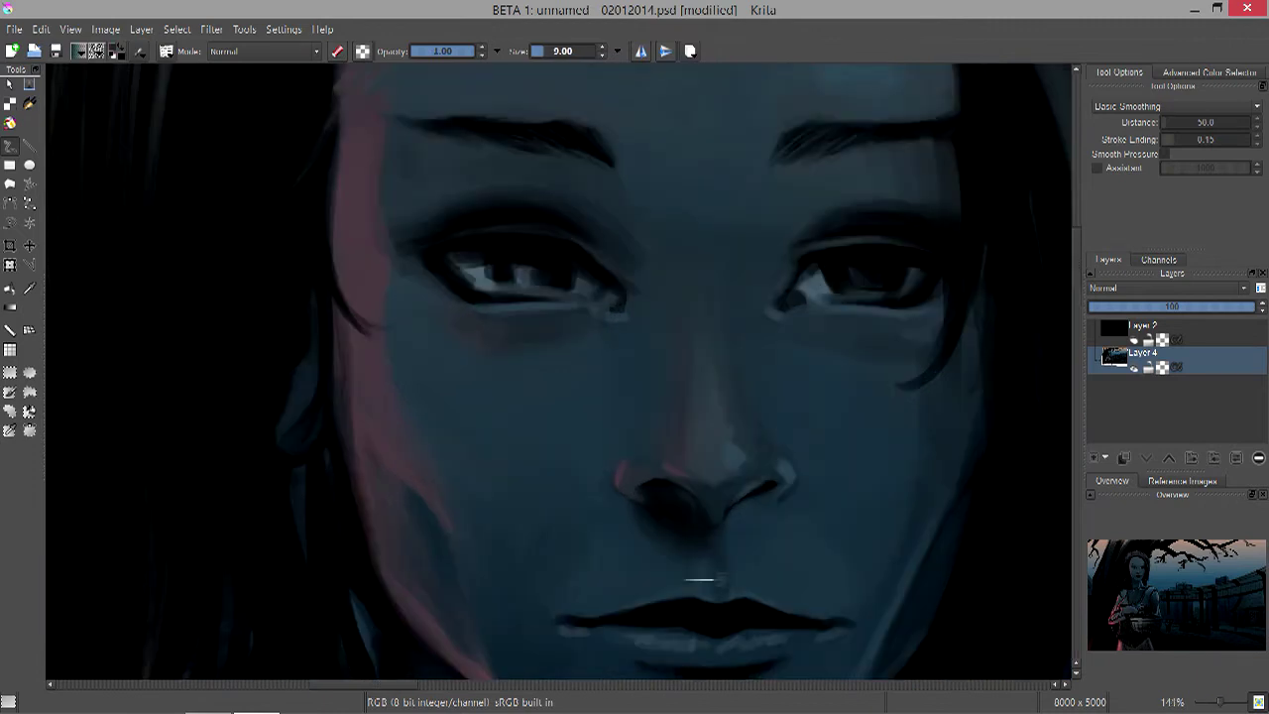
pyautogui.press('-')
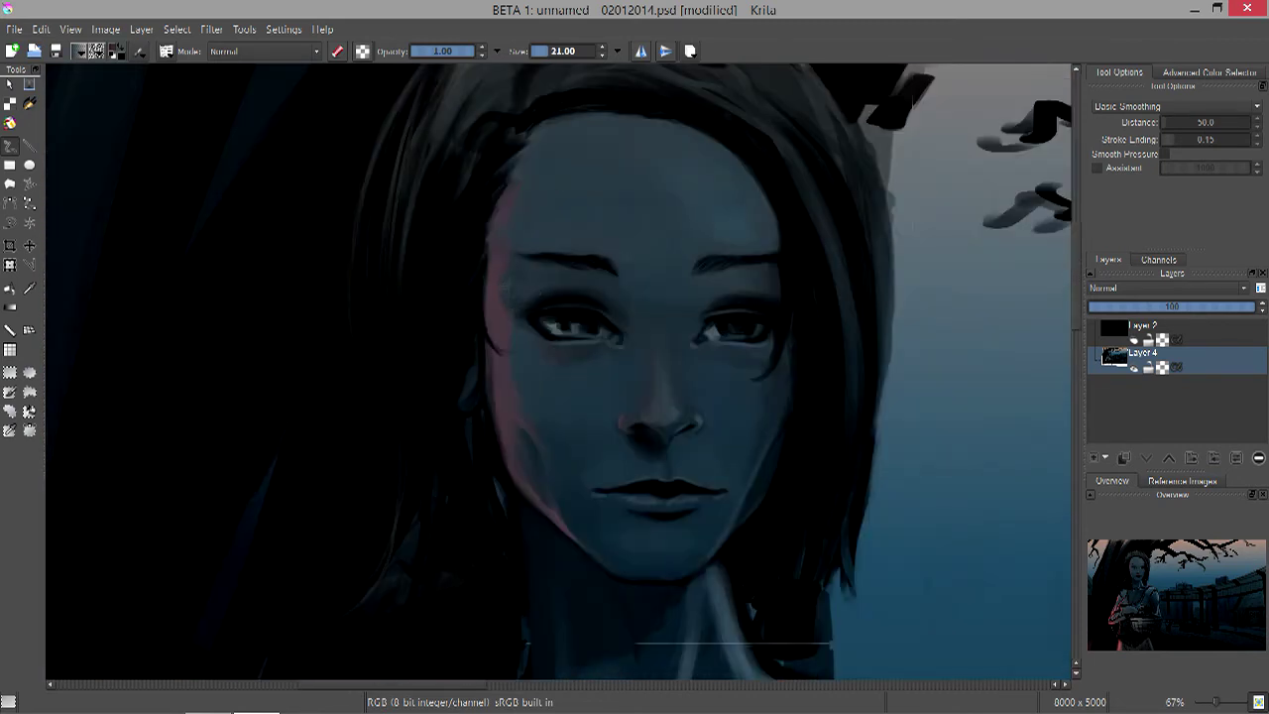
pyautogui.press('[')
pyautogui.press('[')
pyautogui.press('[')
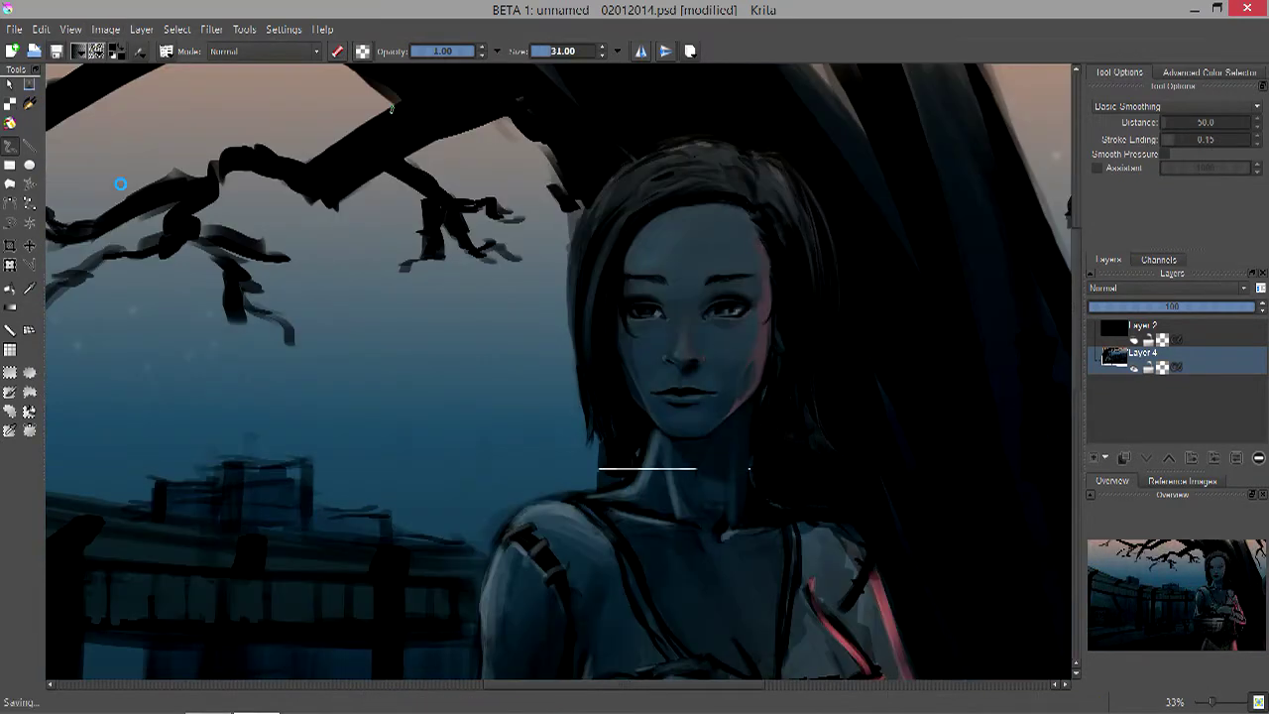
# - Switch to a different full-opacity brush preset and set it to size 10
pyautogui.click(154, 50)
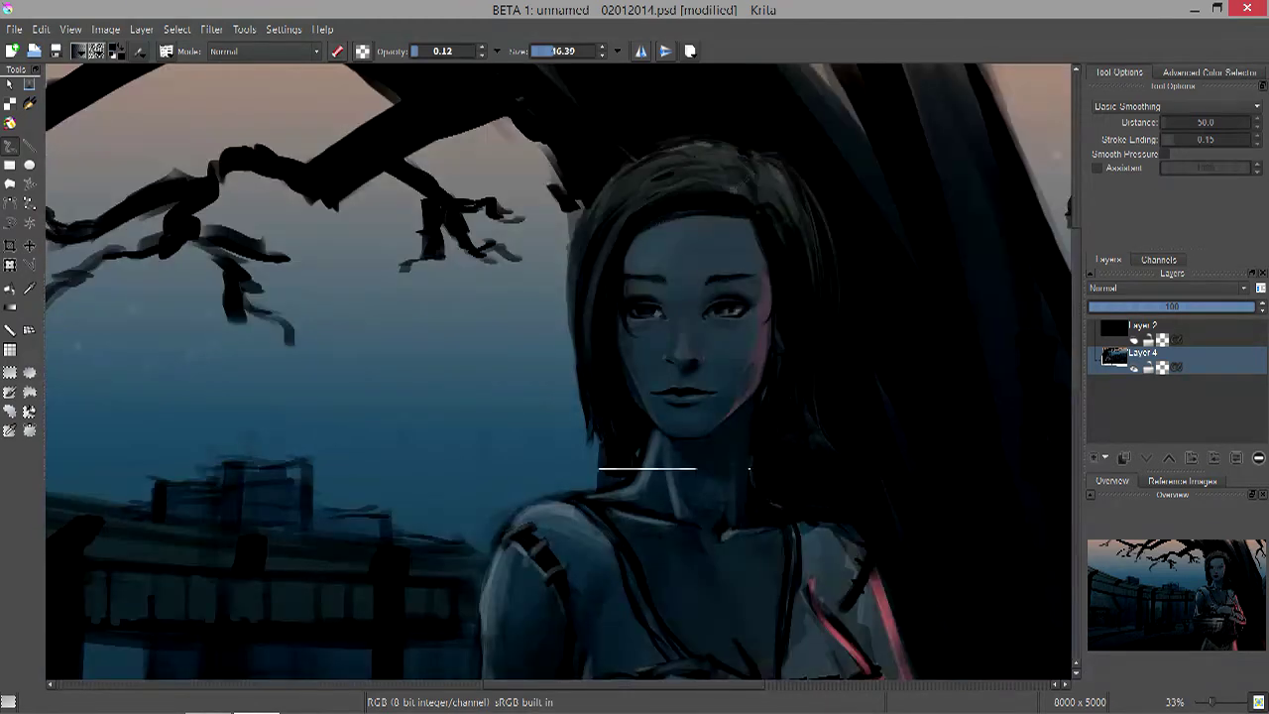
pyautogui.press('F6')
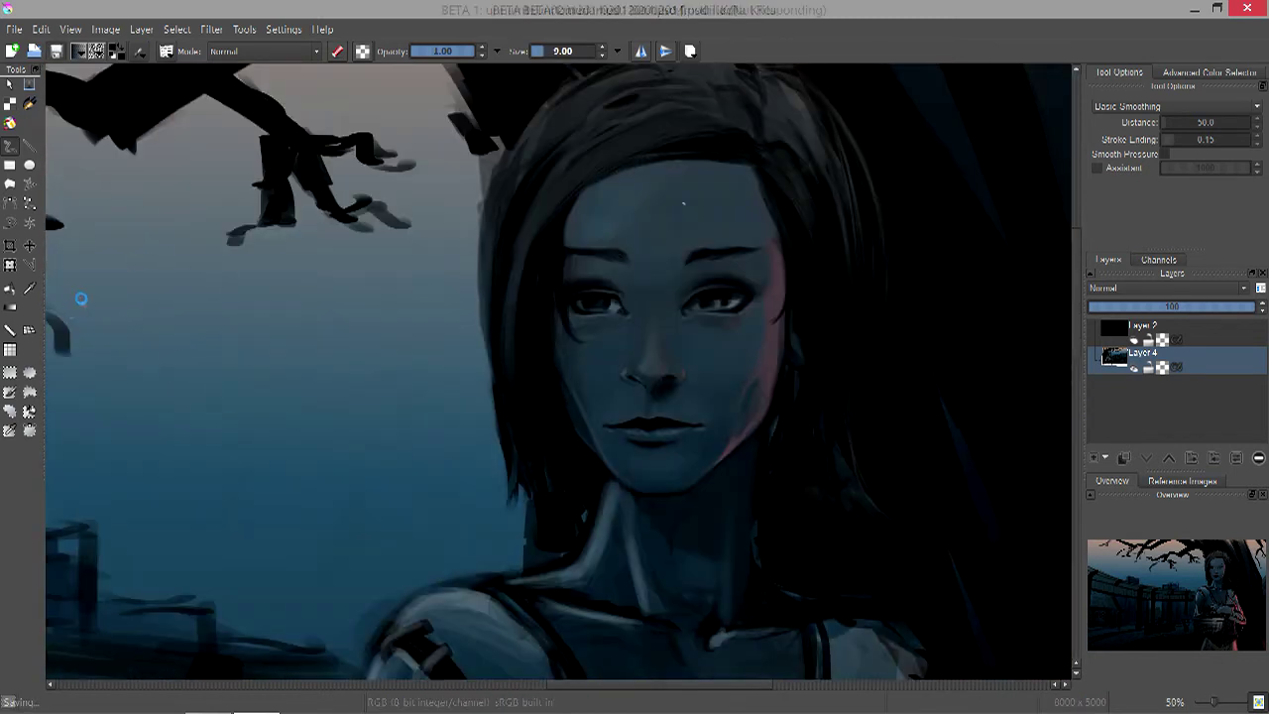
pyautogui.press('F6')
pyautogui.press('F6')
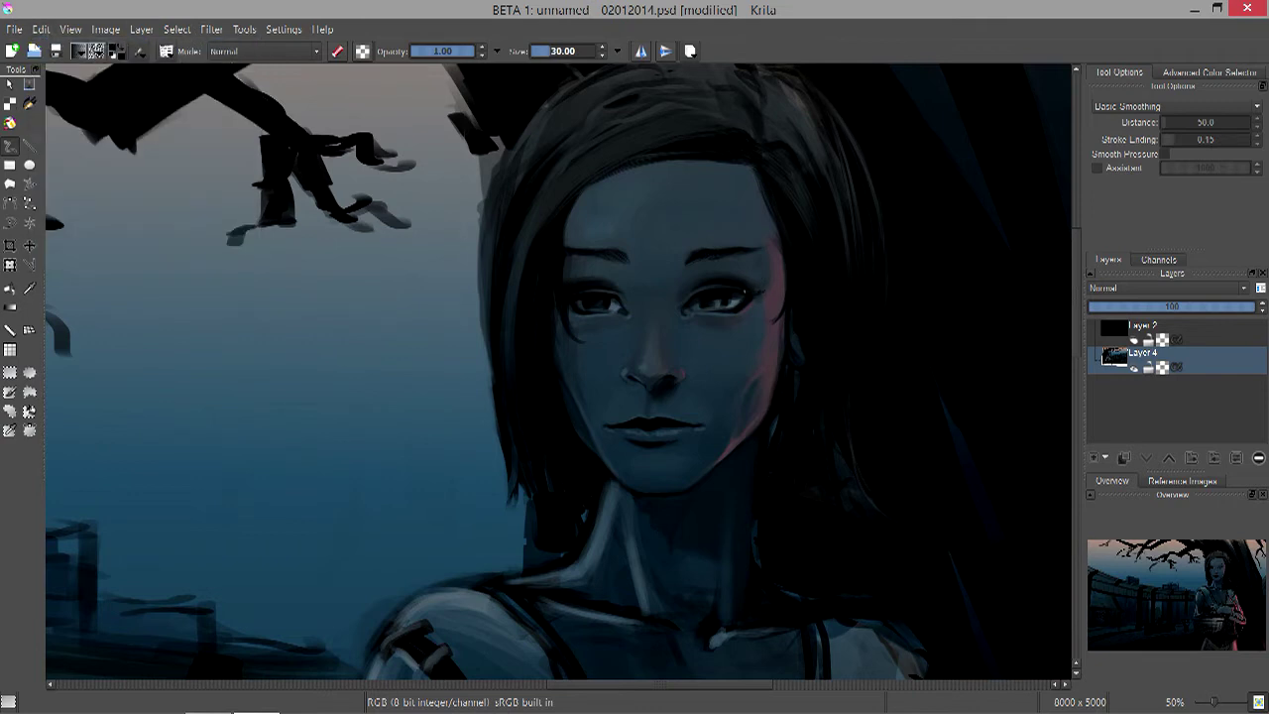
pyautogui.press('[')
pyautogui.press('[')
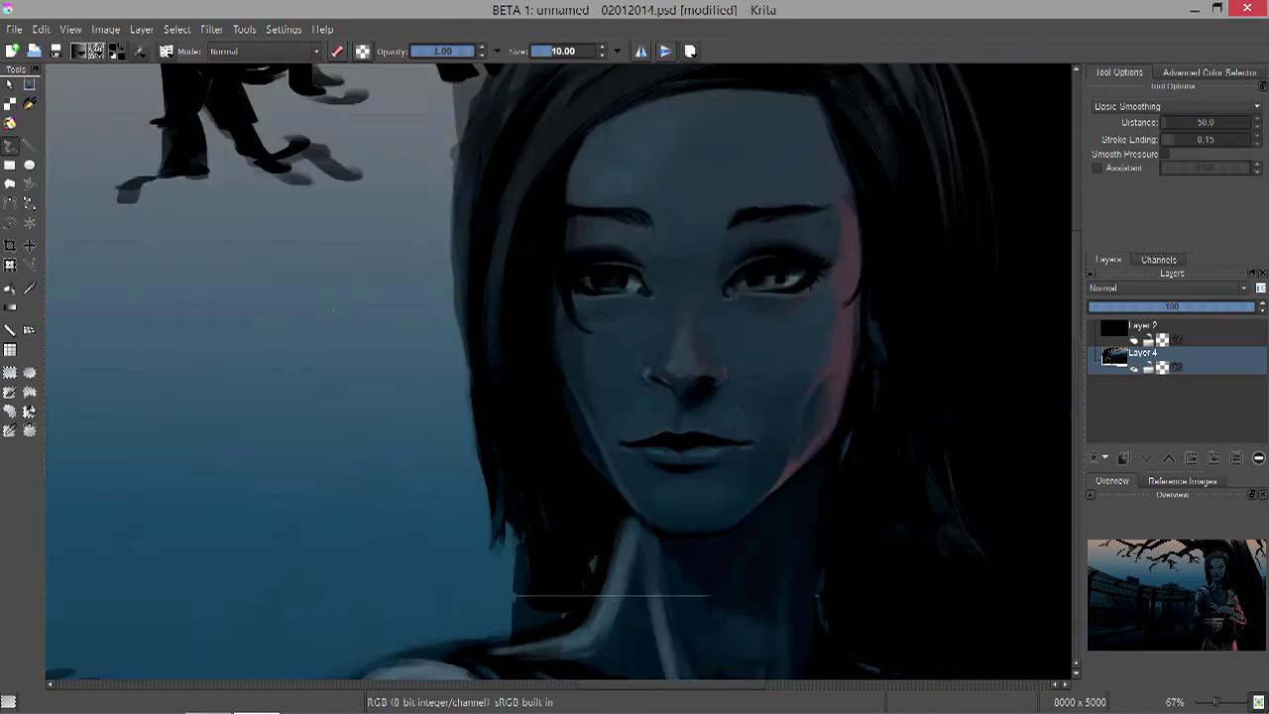
# - Try Multiply blending, return to Normal, and pick a new painting colour
pyautogui.click(263, 51)
pyautogui.click(238, 184)
pyautogui.click(262, 51)
pyautogui.click(241, 89)
pyautogui.click(79, 50)
pyautogui.click(708, 485)
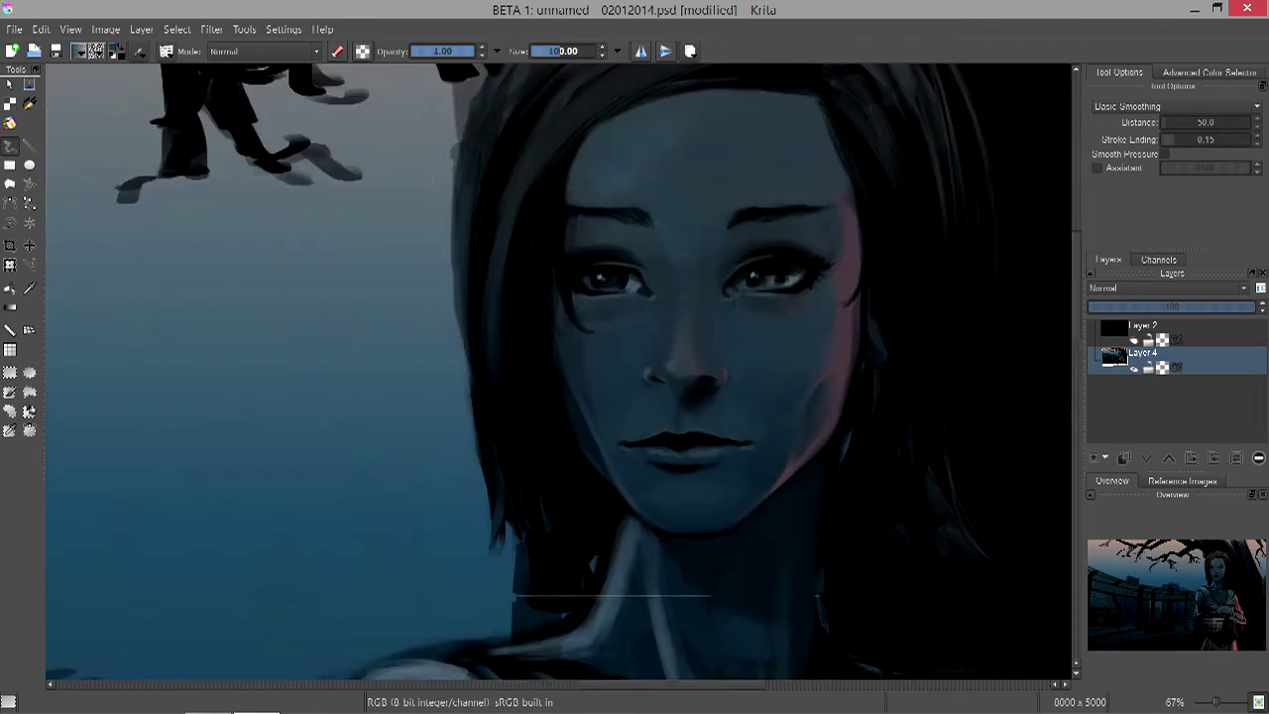
# - Paint a small light stroke under the chin, undoing the stray neck strokes
pyautogui.press('-')
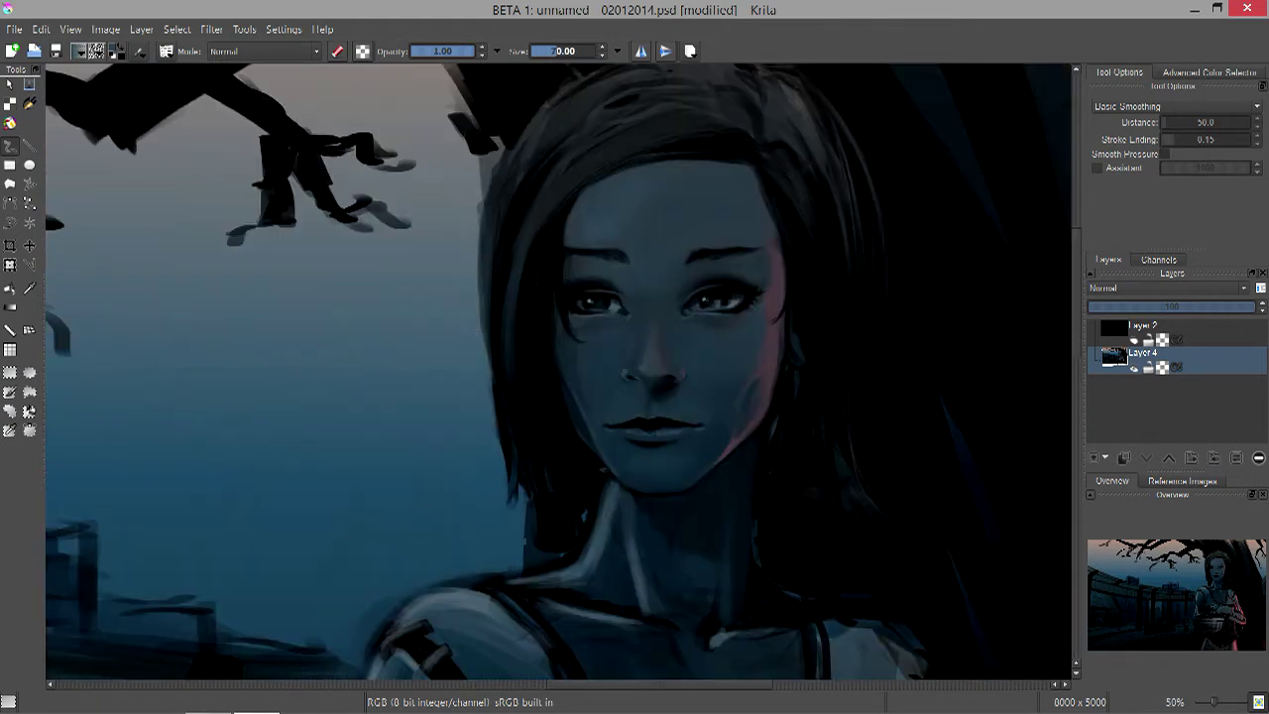
pyautogui.moveTo(605, 476); pyautogui.dragTo(599, 525)
pyautogui.hotkey('ctrl', 'z')
pyautogui.hotkey('ctrl', 'z')
pyautogui.moveTo(642, 492); pyautogui.dragTo(656, 483)
# - Make the brush much smaller and save the painting with Ctrl+S
pyautogui.scroll(-2, 566, 439)
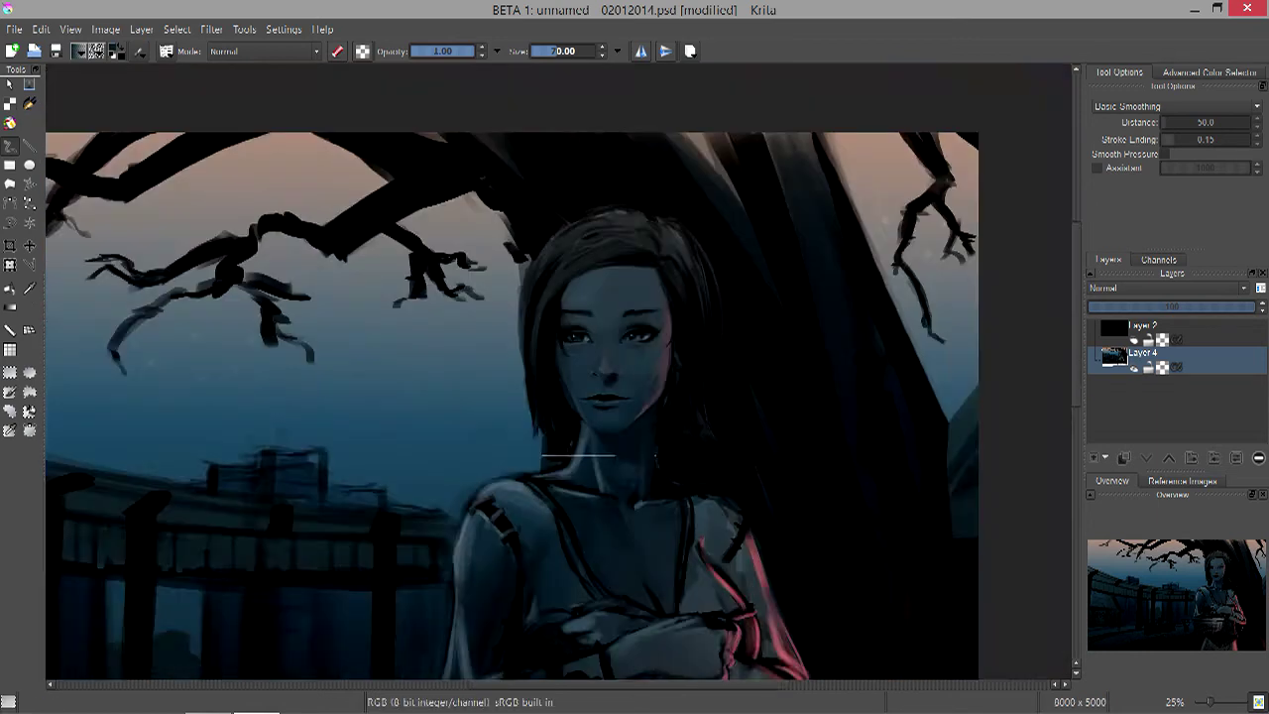
pyautogui.moveTo(634, 483); pyautogui.dragTo(585, 483)
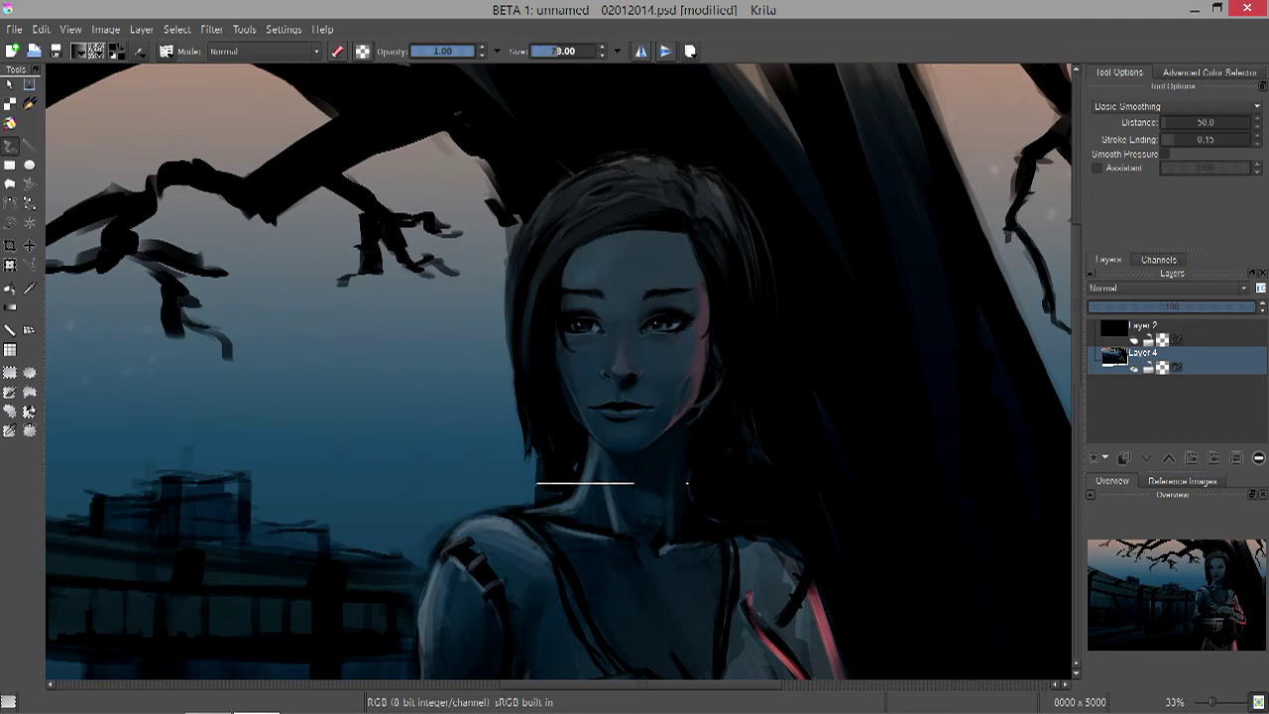
pyautogui.scroll(1, 560, 372)
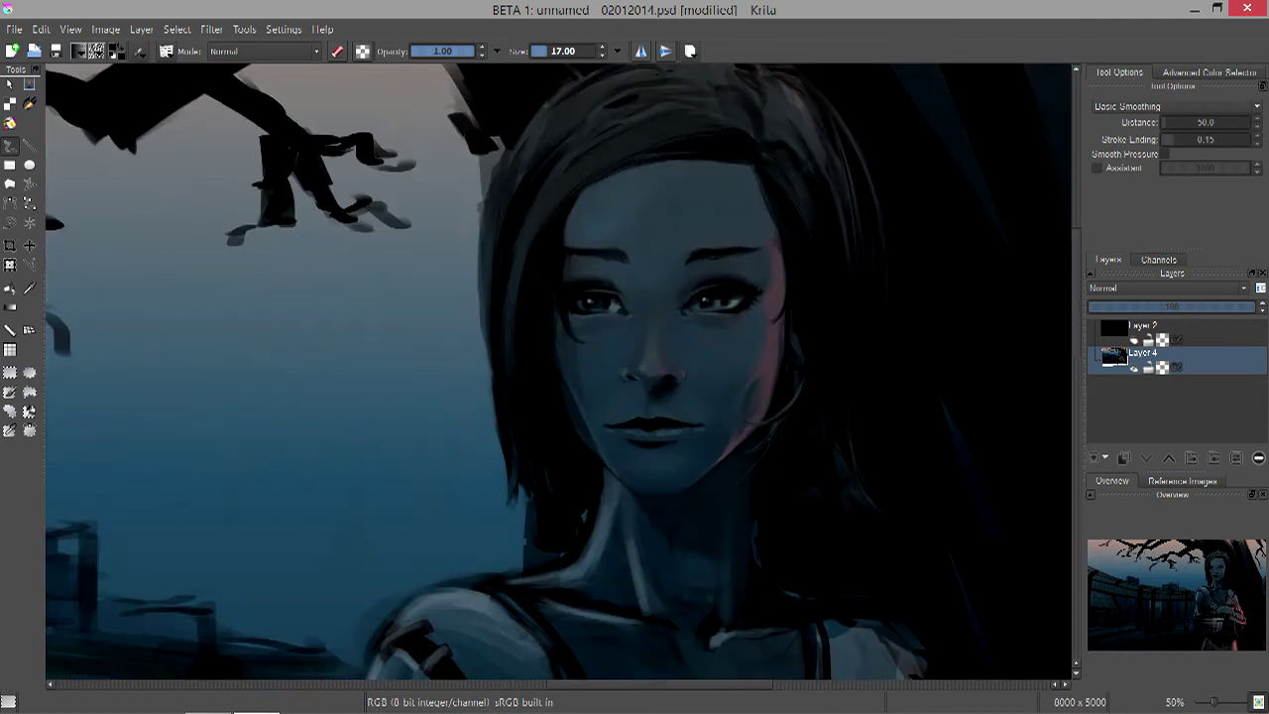
pyautogui.scroll(-1, 558, 377)
pyautogui.scroll(-1, 585, 483)
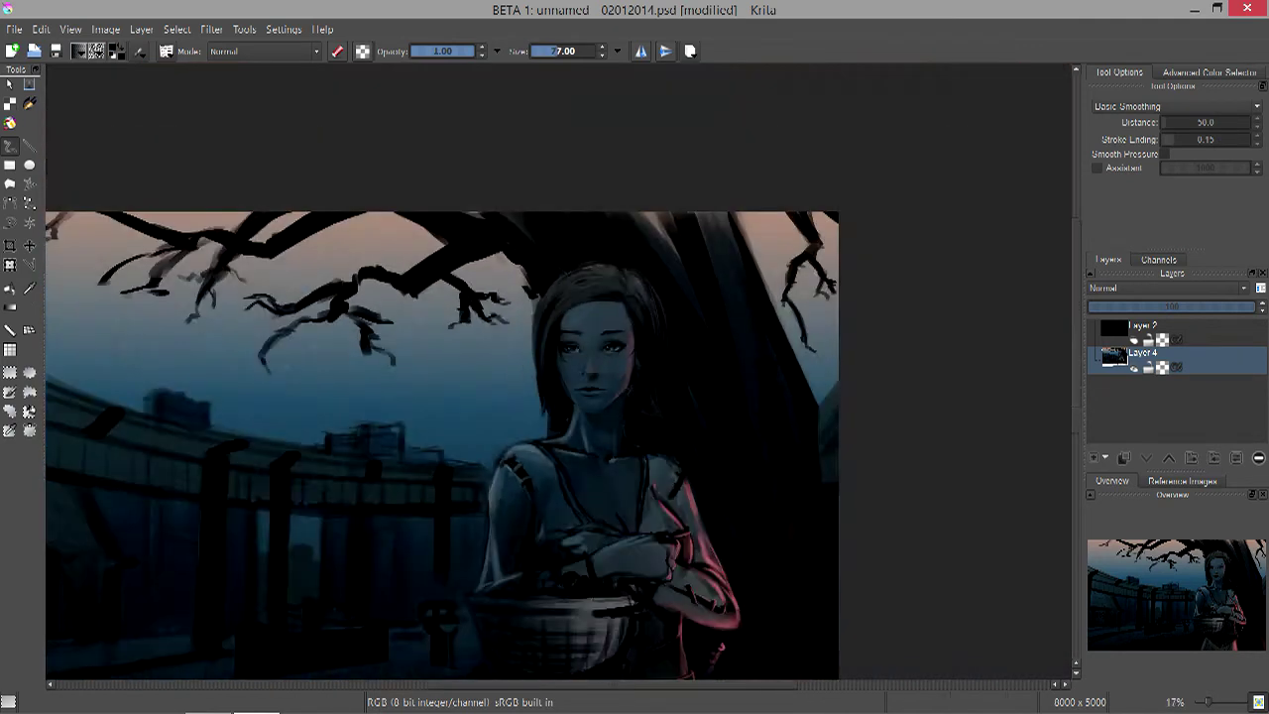
pyautogui.scroll(3, 584, 483)
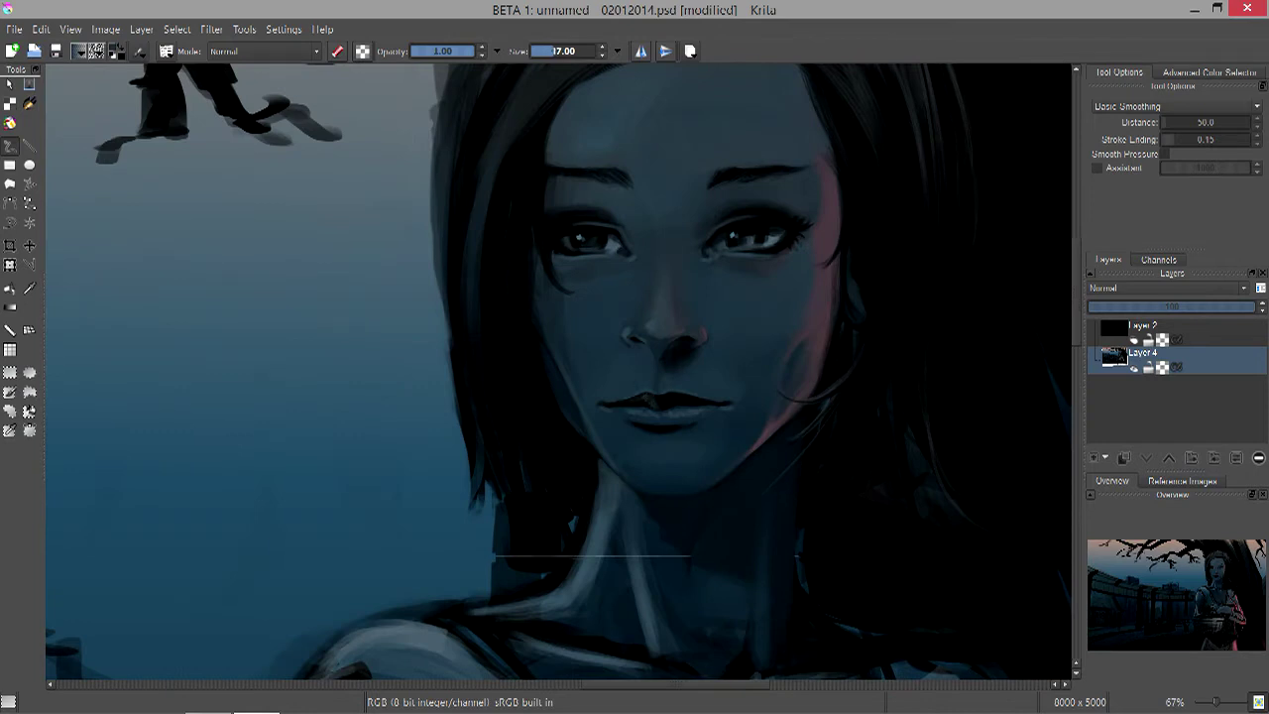
pyautogui.scroll(1, 565, 376)
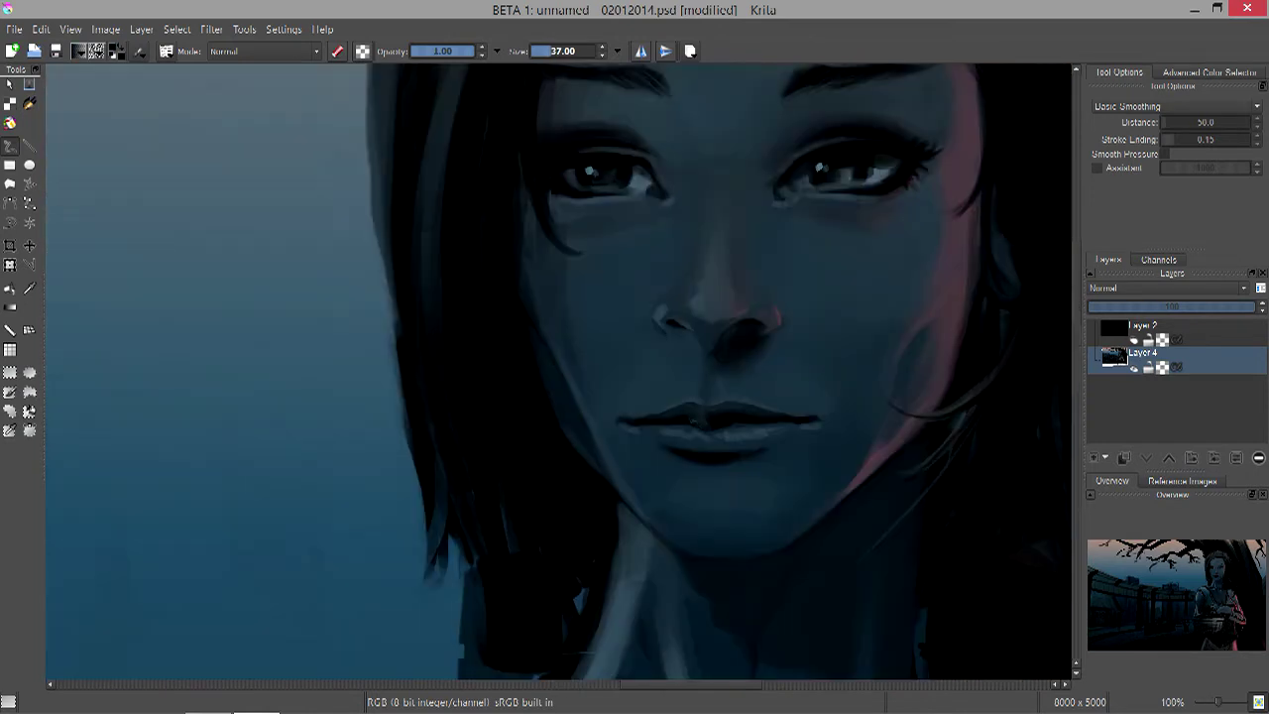
pyautogui.scroll(-4, 558, 377)
pyautogui.scroll(4, 558, 376)
pyautogui.press('[')
pyautogui.scroll(-6, 558, 377)
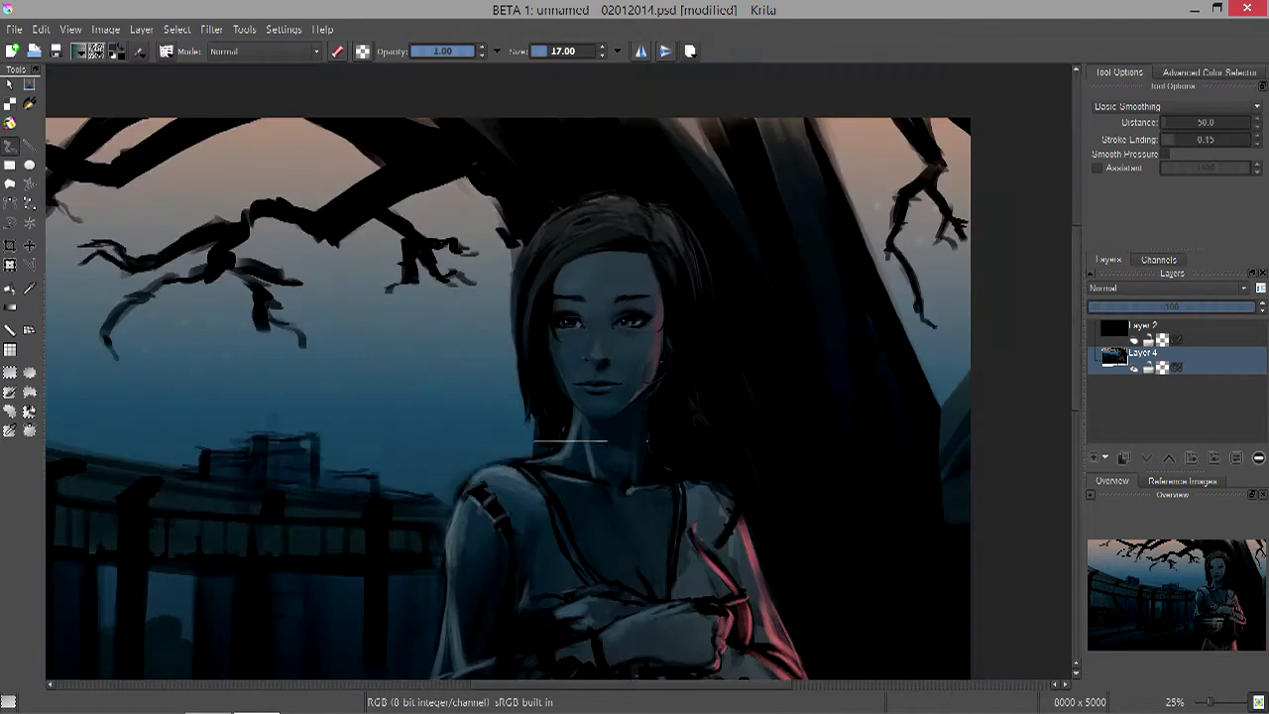
pyautogui.hotkey('ctrl', 's')
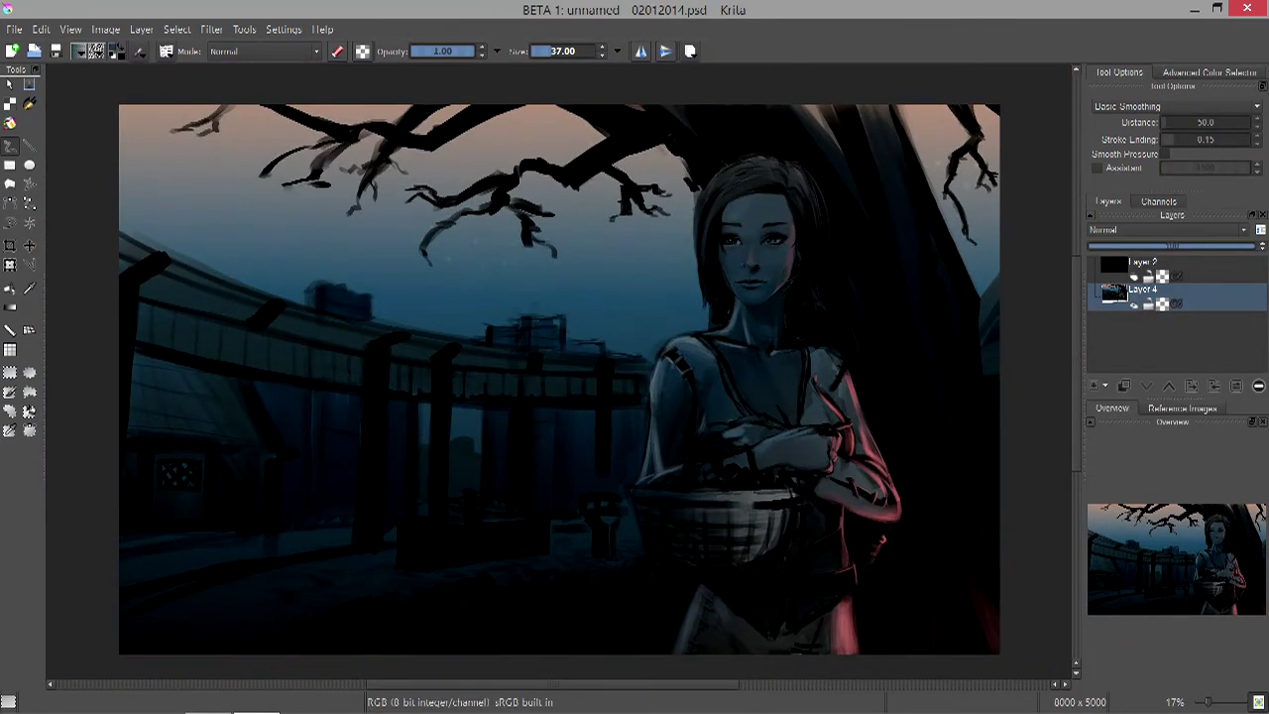
# - Fine-tune the brush size and zoom out to show more of the figure
pyautogui.scroll(3, 558, 376)
pyautogui.press(']')
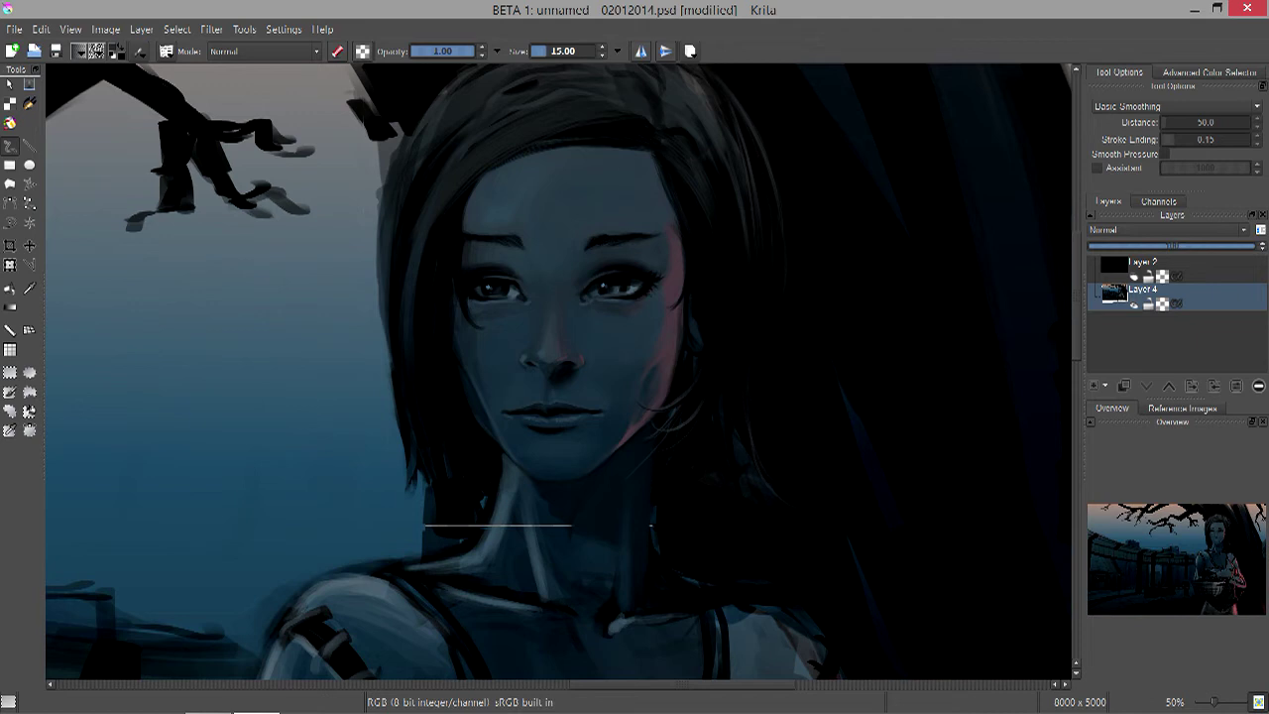
pyautogui.press(']')
pyautogui.press(']')
pyautogui.press(']')
pyautogui.press(']')
pyautogui.press('[')
pyautogui.press('[')
pyautogui.press('[')
pyautogui.press(']')
pyautogui.press(']')
pyautogui.press(']')
pyautogui.press(']')
pyautogui.press(']')
pyautogui.press('[')
pyautogui.press('[')
pyautogui.press('-')
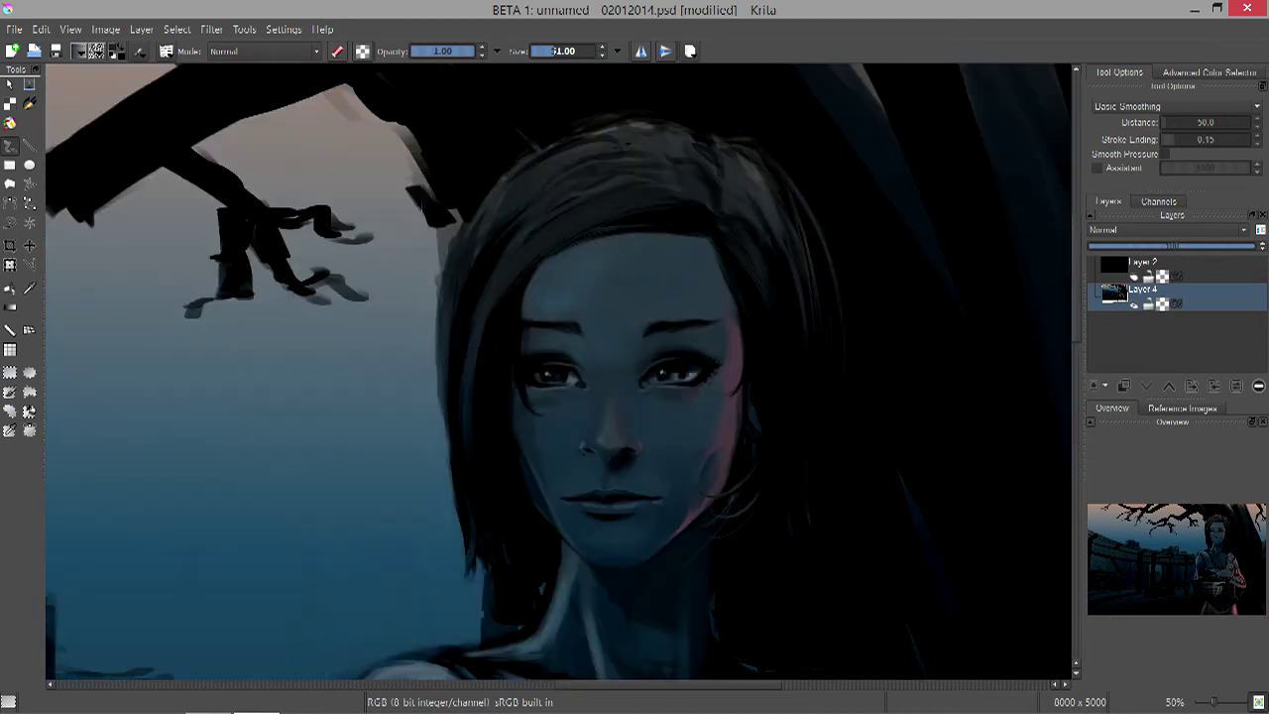
# - Paint faint light along the hair outline and set the brush size to 21
pyautogui.write('7')
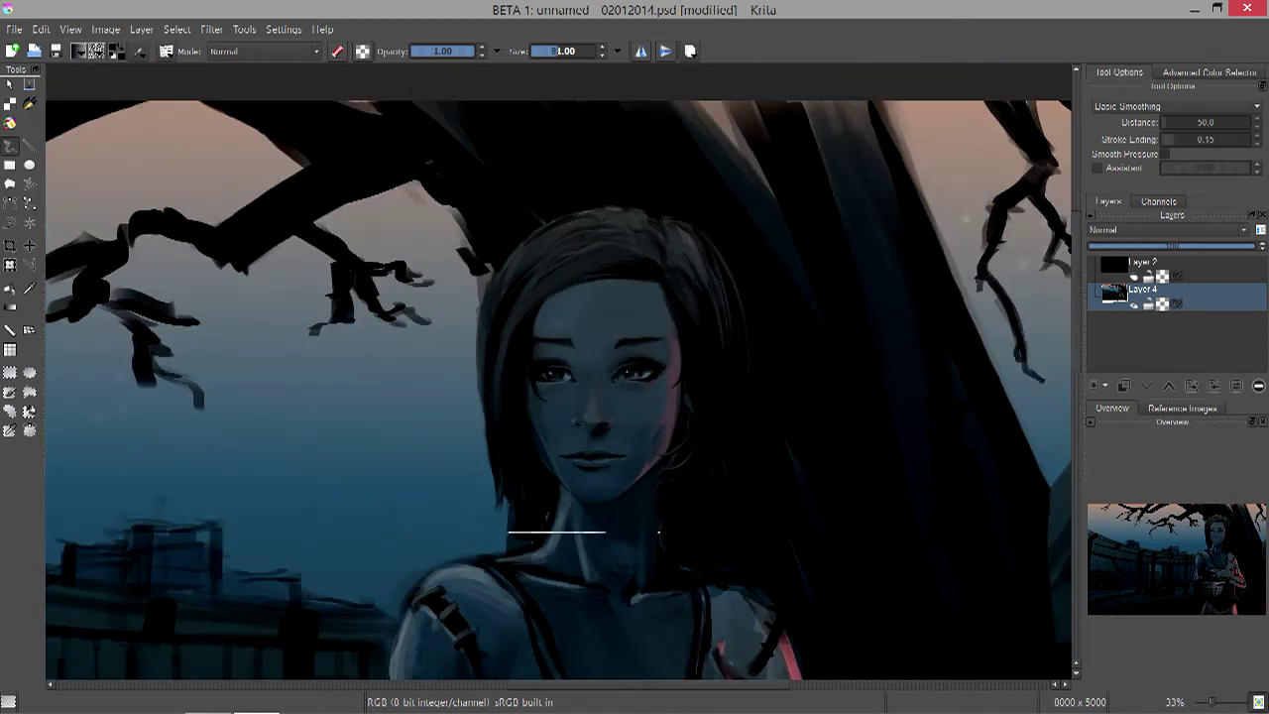
pyautogui.write('6')
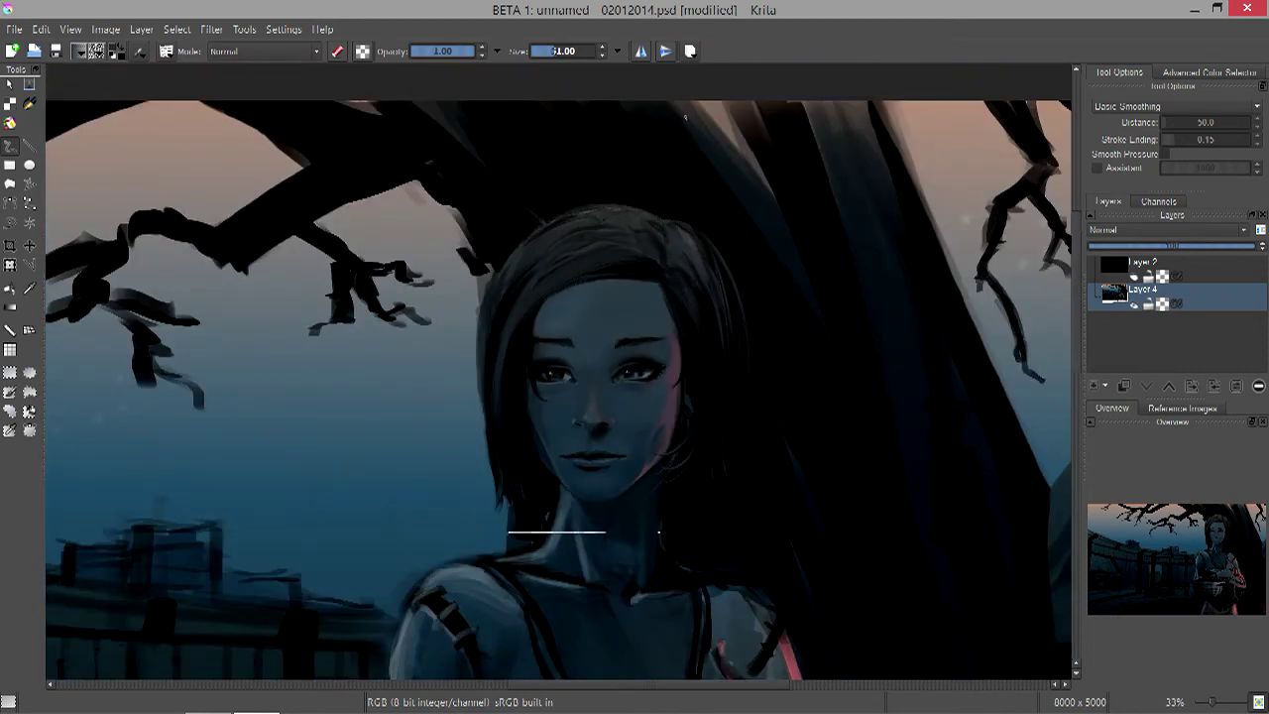
pyautogui.moveTo(654, 204)
pyautogui.mouseDown()
pyautogui.moveTo(585, 203)
pyautogui.moveTo(506, 258)
pyautogui.moveTo(481, 342)
pyautogui.mouseUp()
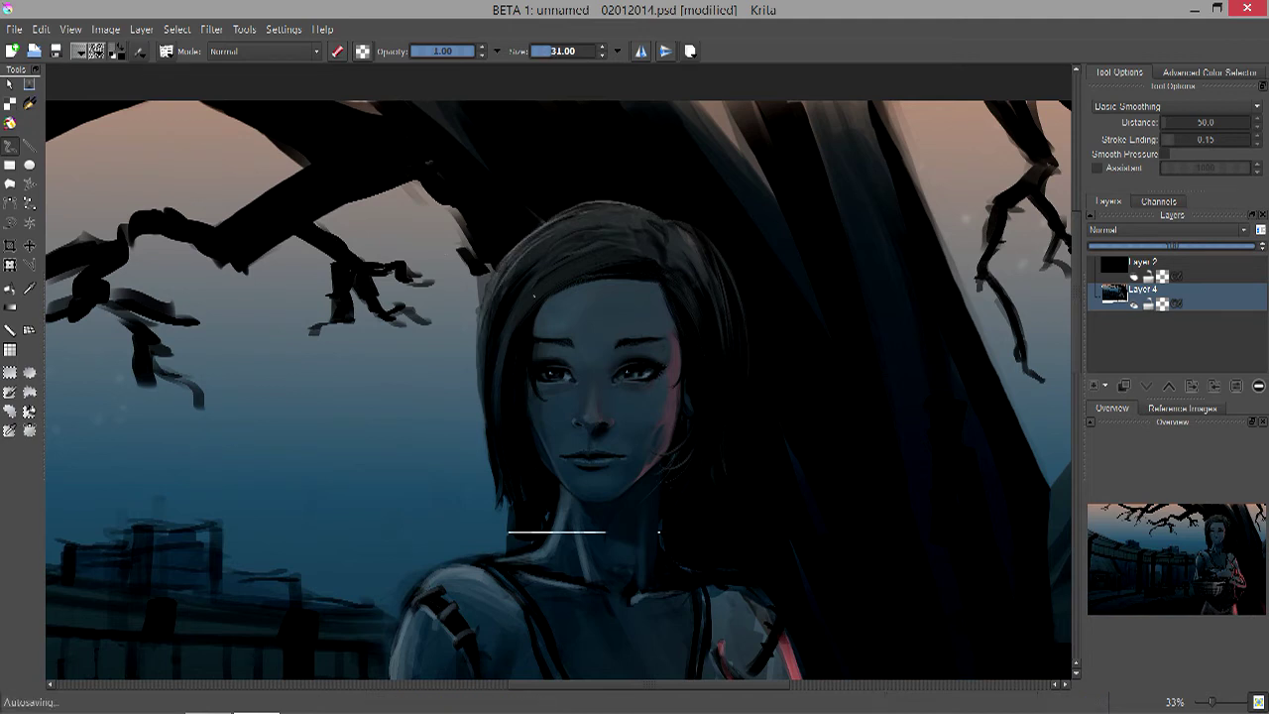
pyautogui.write('2')
pyautogui.hotkey('shift', 'Left')
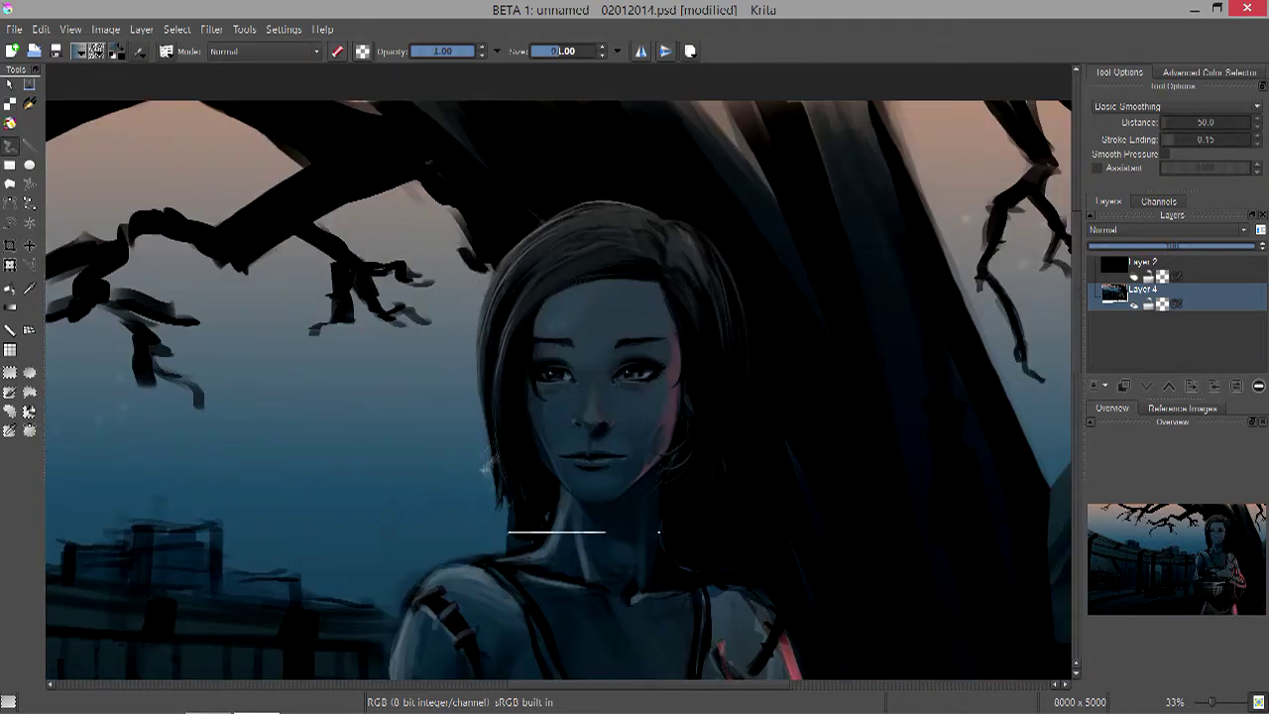
pyautogui.press('Return')
pyautogui.moveTo(556, 533)
pyautogui.mouseDown()
pyautogui.moveTo(536, 462)
pyautogui.moveTo(493, 472)
pyautogui.moveTo(501, 452)
pyautogui.moveTo(496, 463)
pyautogui.moveTo(524, 446)
pyautogui.moveTo(501, 430)
pyautogui.moveTo(523, 442)
pyautogui.mouseUp()
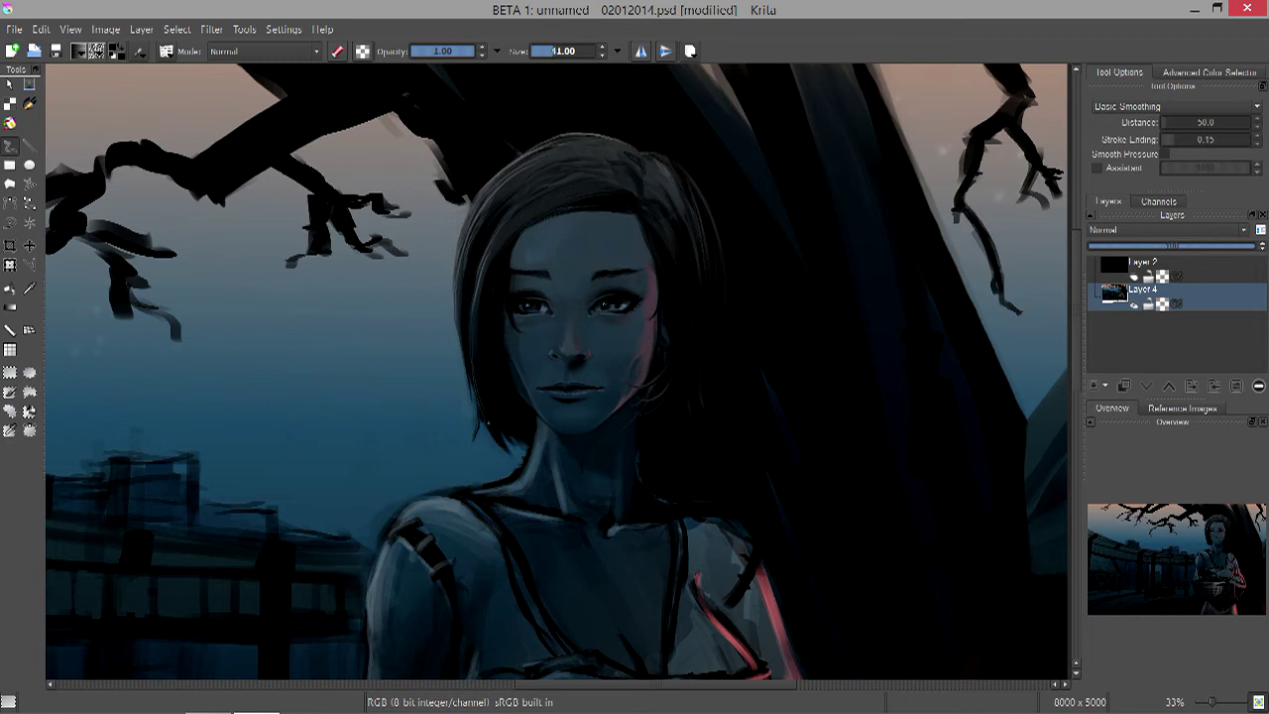
# - Darken the left hair edge beside the jaw, then shrink the brush to 11
pyautogui.moveTo(489, 468); pyautogui.dragTo(475, 392)
pyautogui.press(']')
pyautogui.press(']')
pyautogui.press(']')
pyautogui.press(']')
pyautogui.press(']')
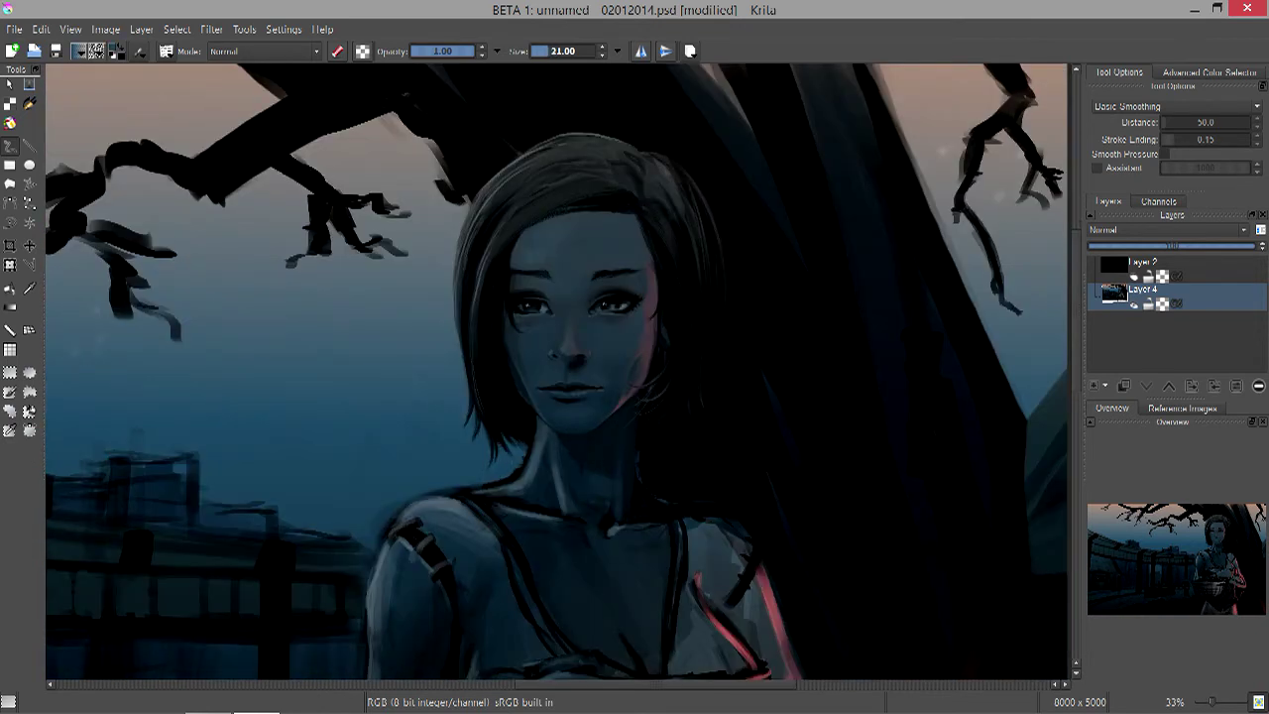
pyautogui.press('+')
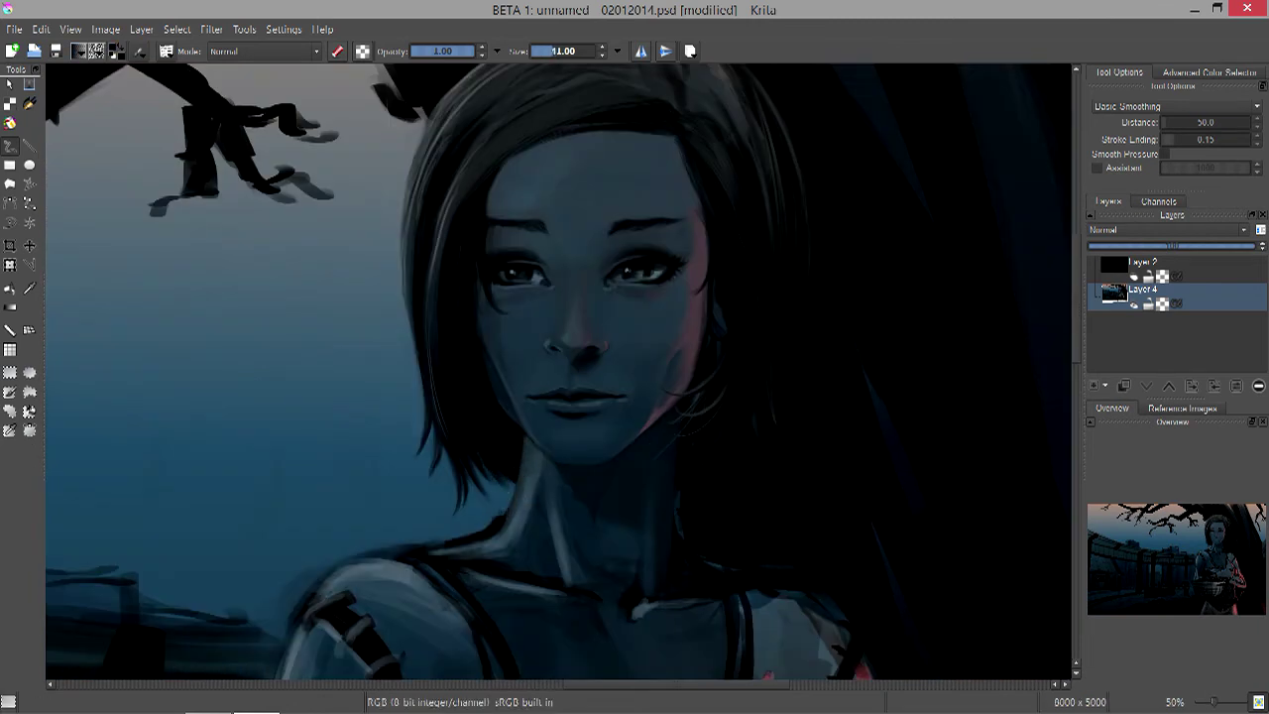
pyautogui.press('[')
pyautogui.press('[')
pyautogui.press('-')
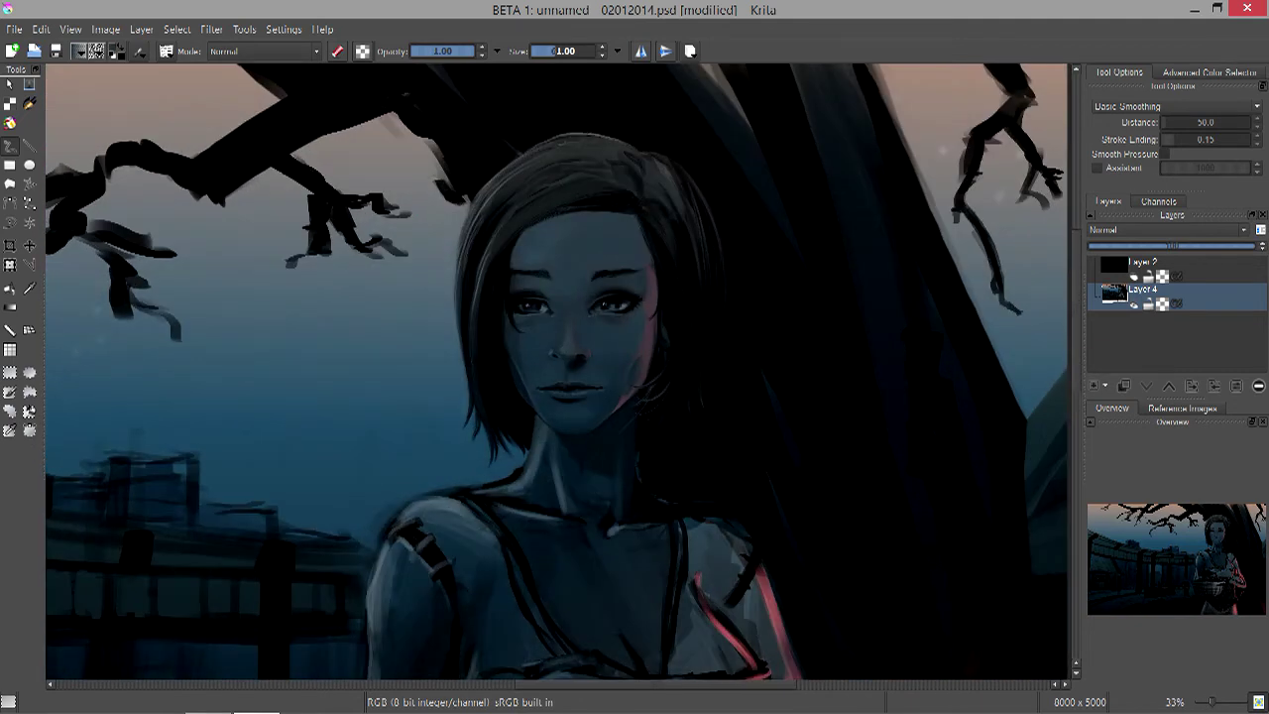
pyautogui.press('+')
pyautogui.press('+')
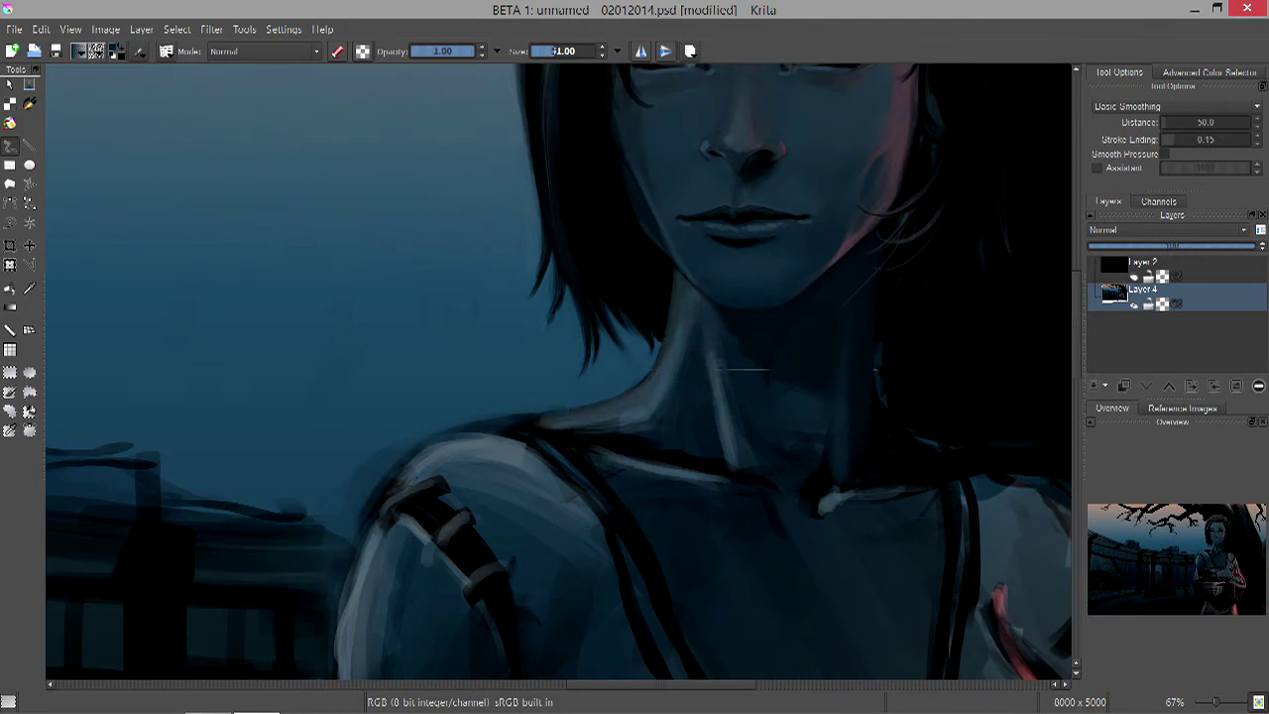
pyautogui.scroll(-2, 768, 365)
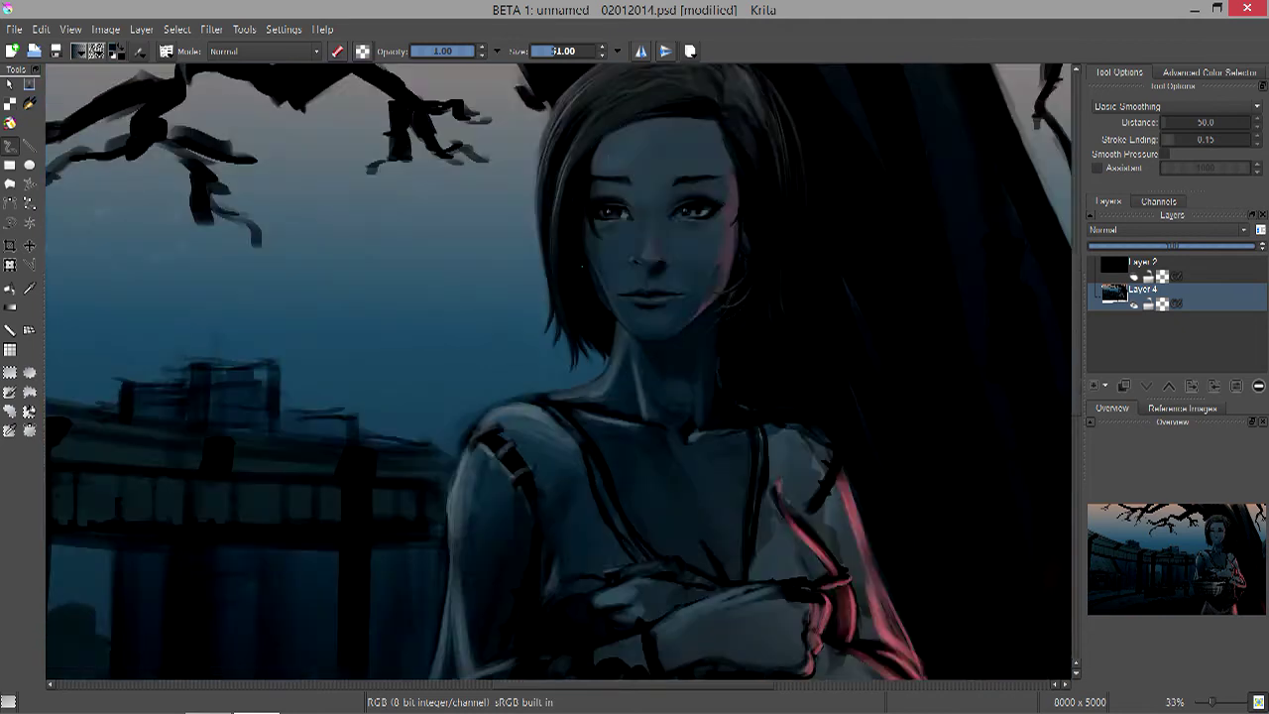
pyautogui.scroll(3, 783, 362)
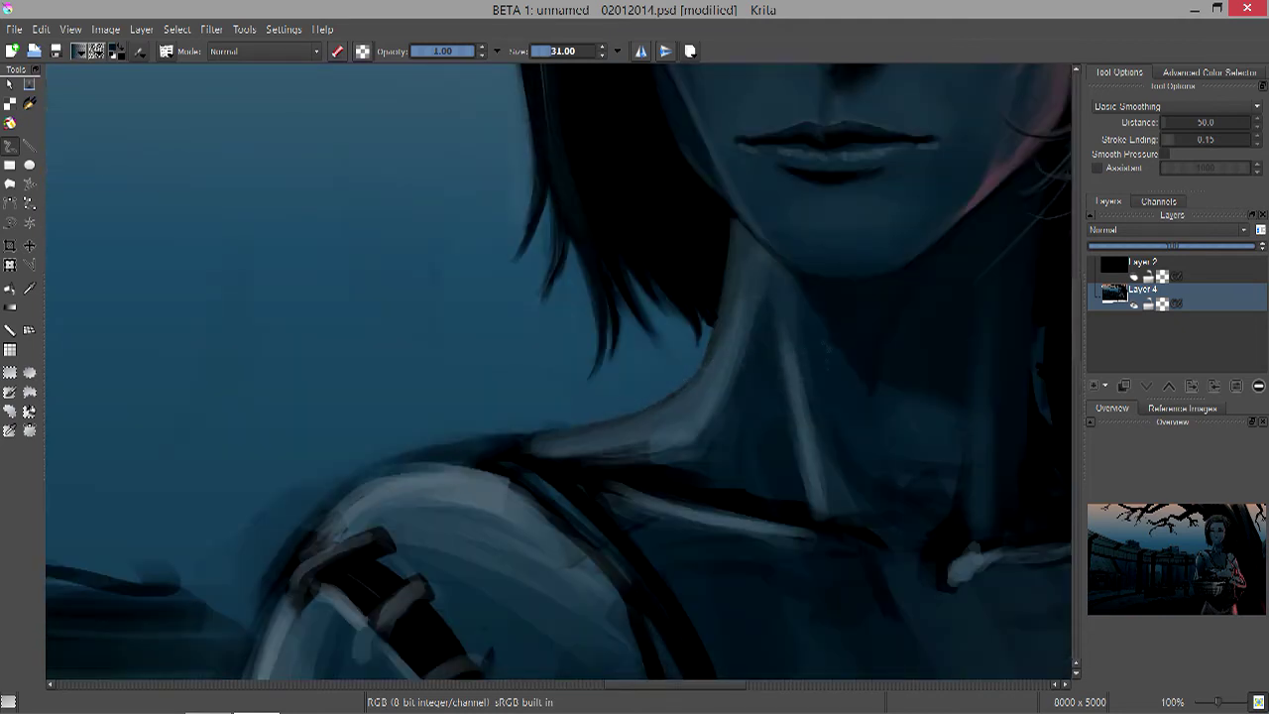
pyautogui.press('-')
pyautogui.press('-')
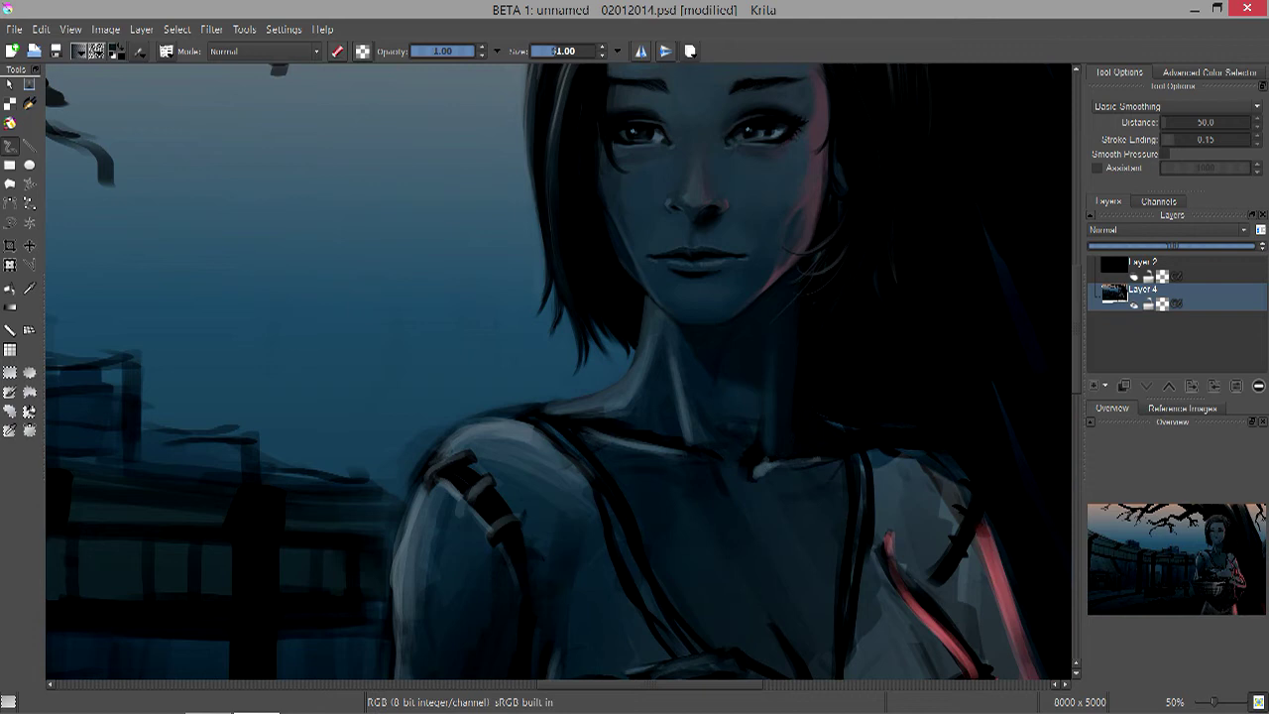
# - Review the whole painting, then zoom in on the figure with a smaller detail brush
pyautogui.press(']')
pyautogui.press(']')
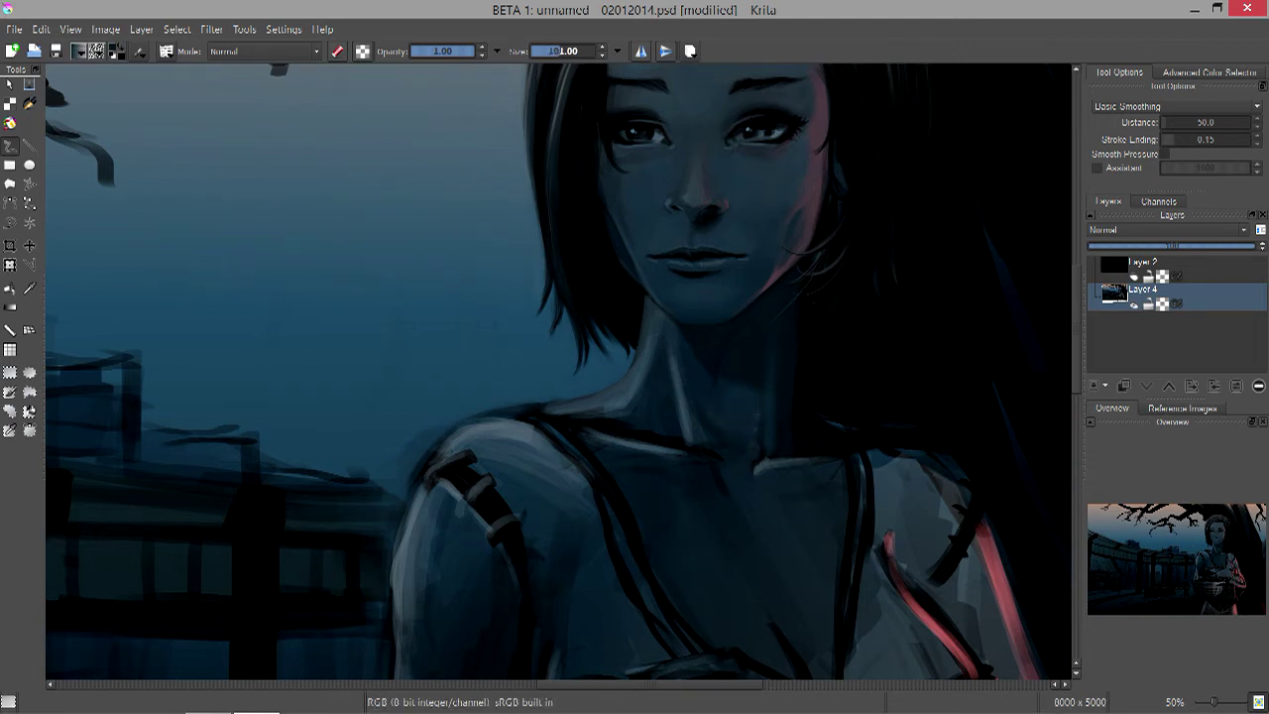
pyautogui.press('-')
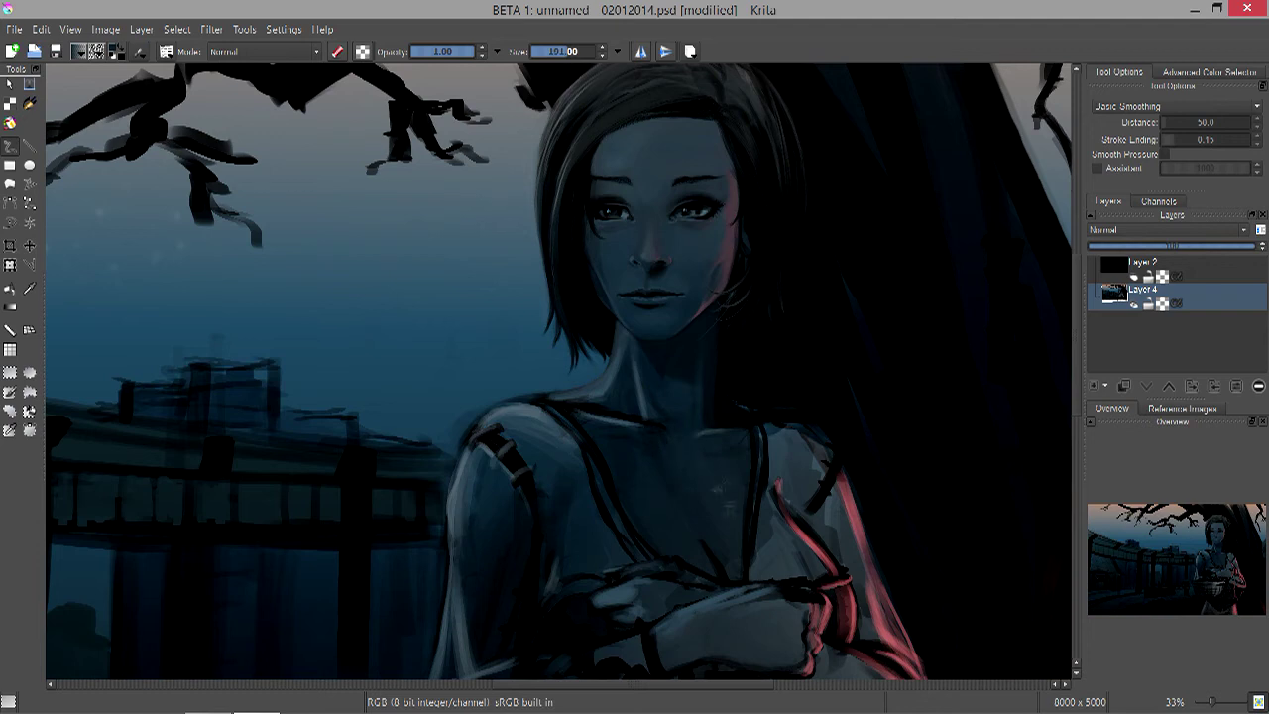
pyautogui.press('-')
pyautogui.press('-')
pyautogui.press('-')
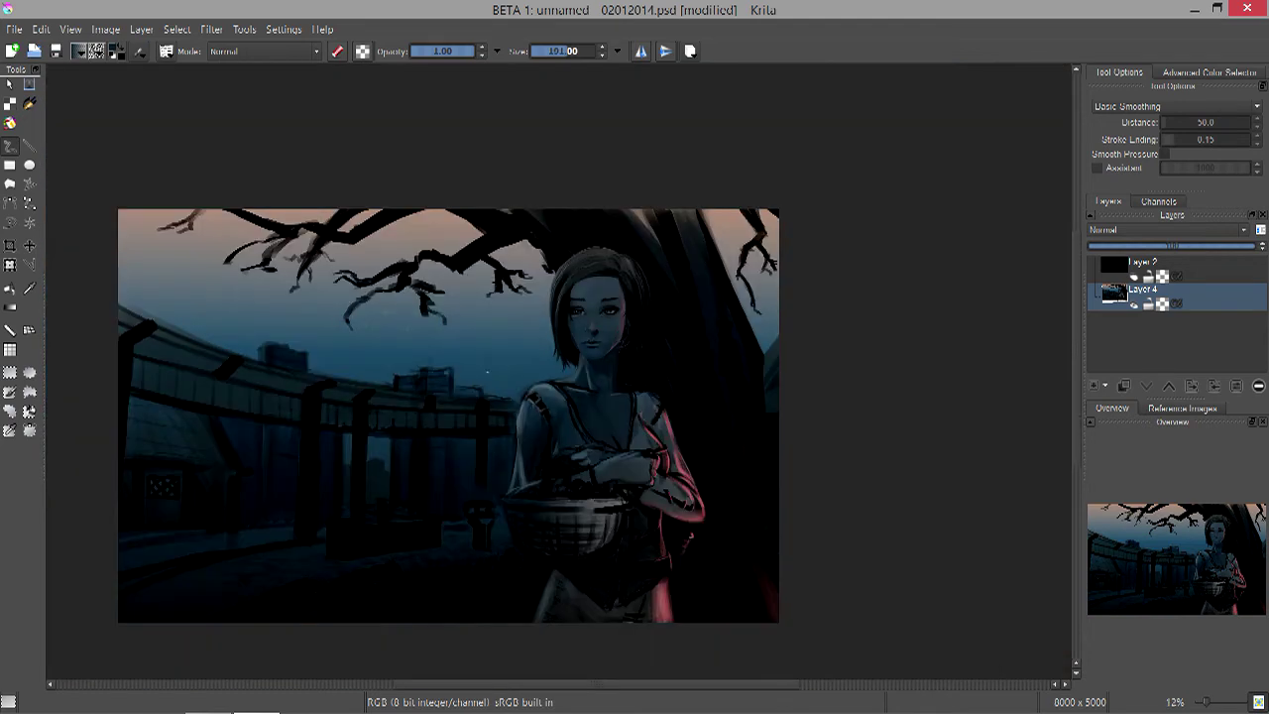
pyautogui.press('+')
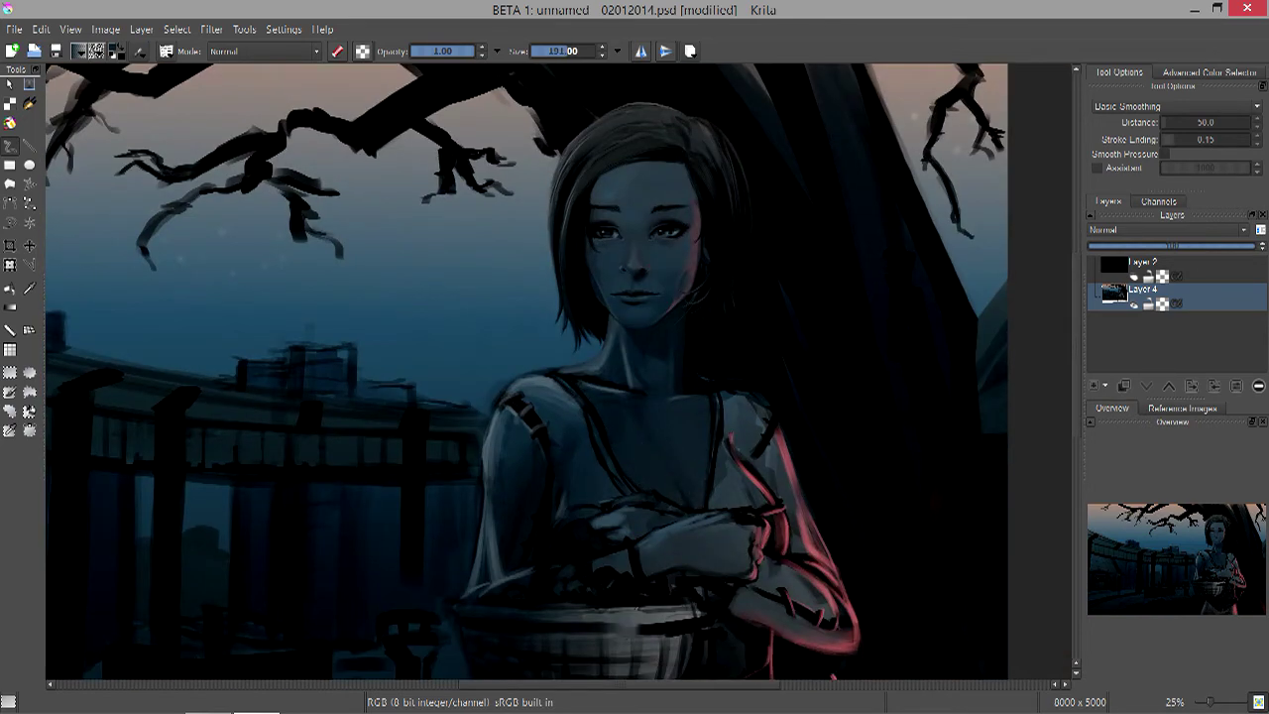
pyautogui.press('[')
pyautogui.press('[')
pyautogui.press('[')
pyautogui.press('[')
pyautogui.press('[')
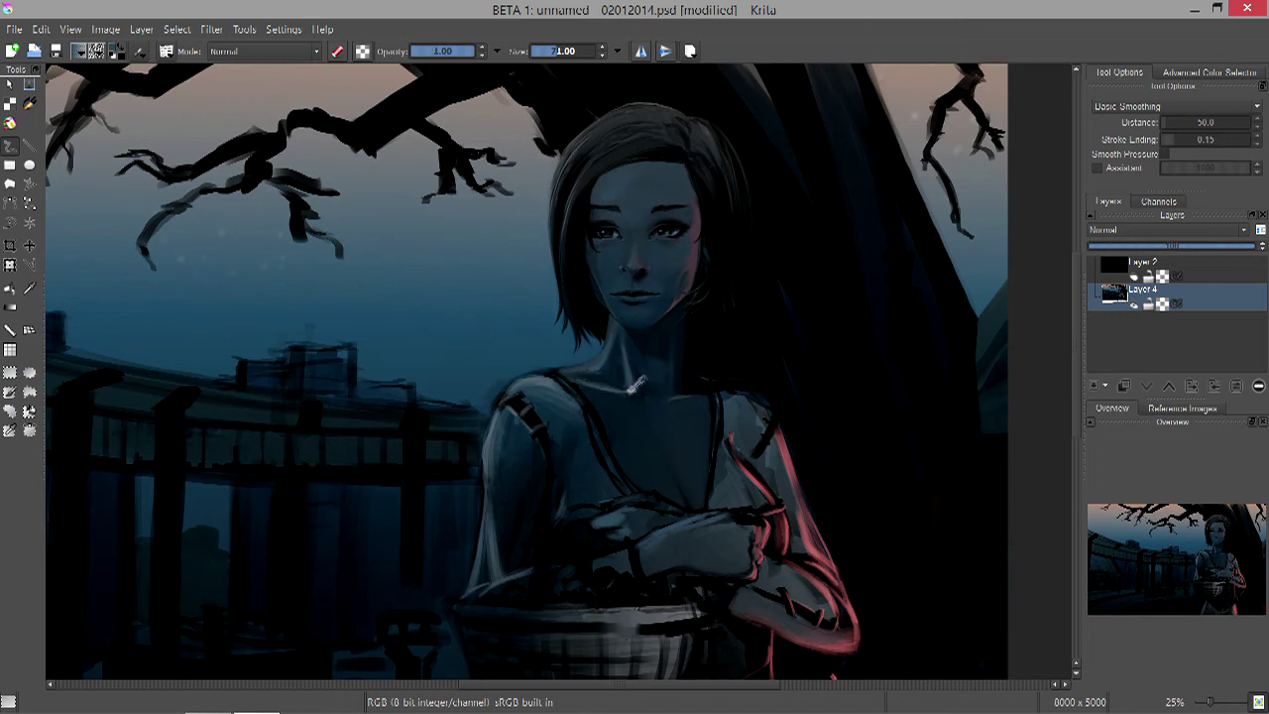
pyautogui.press(']')
pyautogui.press(']')
pyautogui.press(']')
pyautogui.press(']')
pyautogui.press(']')
pyautogui.press('[')
pyautogui.press('+')
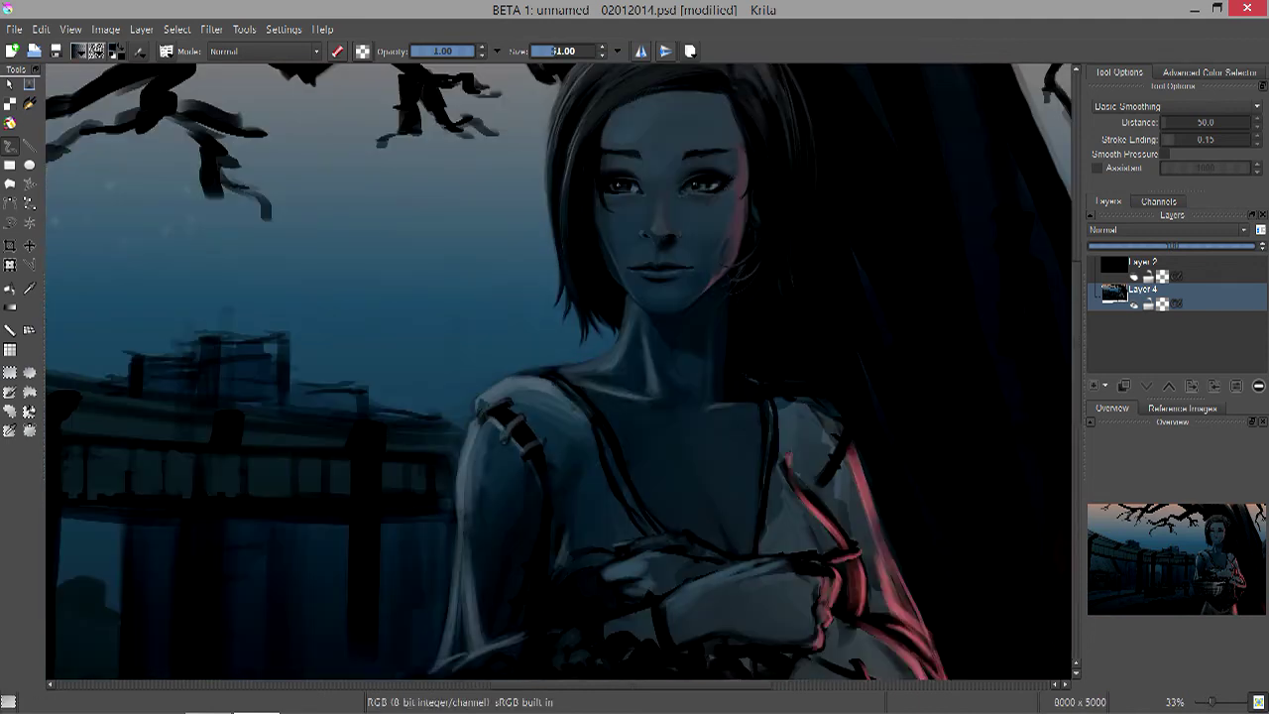
pyautogui.press('+')
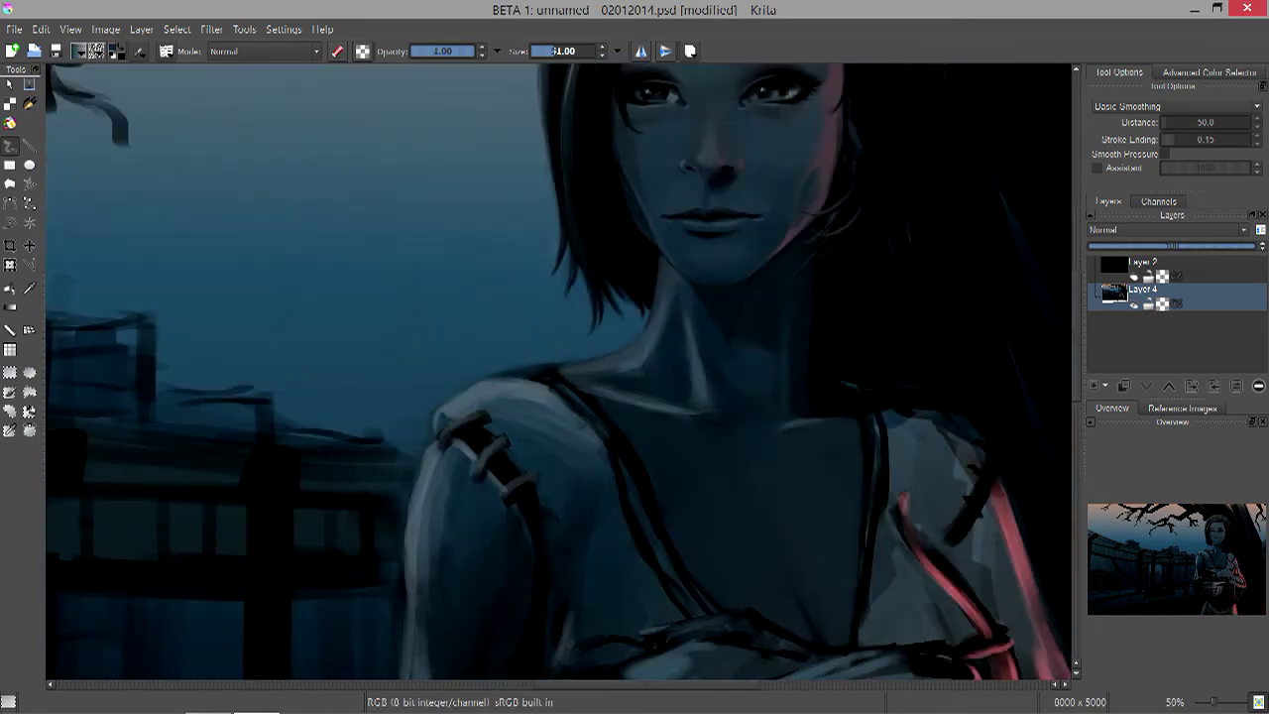
pyautogui.press('-')
pyautogui.press('-')
pyautogui.press('[')
pyautogui.press('+')
# - Lighten the strap line down the shoulder and chest with a brush of about 8
pyautogui.moveTo(783, 456)
pyautogui.mouseDown()
pyautogui.moveTo(837, 553)
pyautogui.moveTo(815, 540)
pyautogui.moveTo(783, 553)
pyautogui.mouseUp()
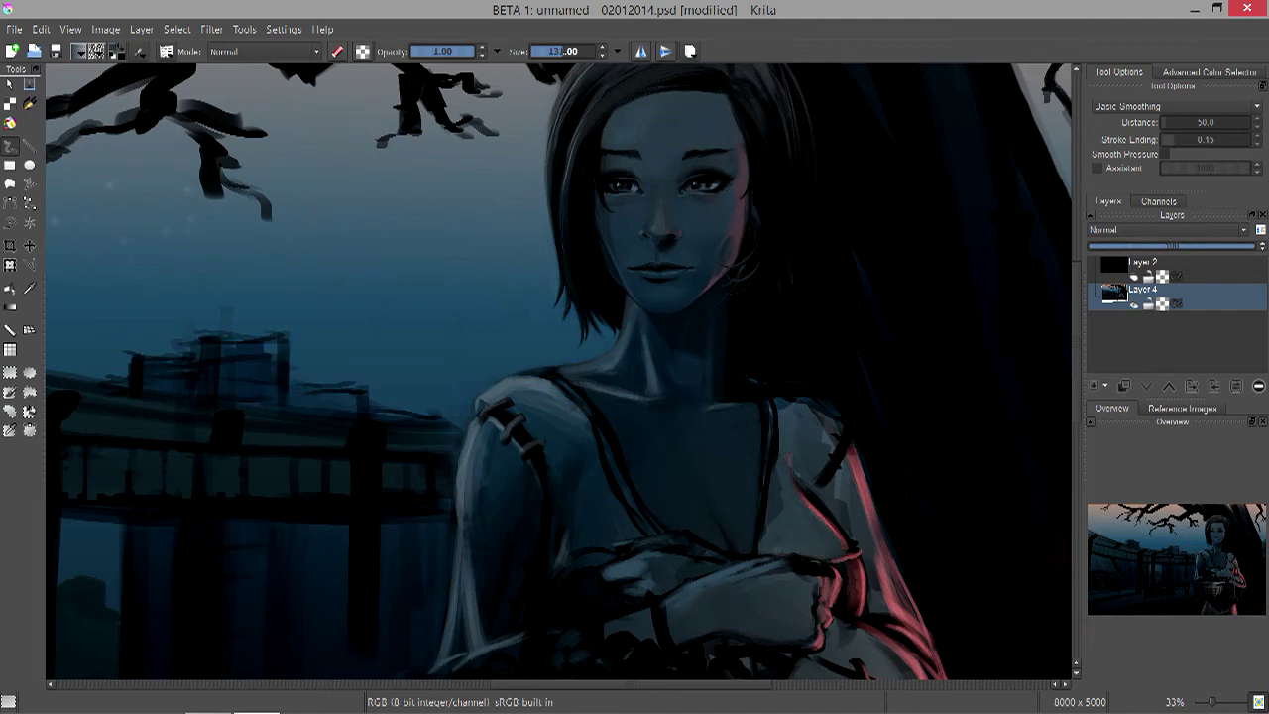
pyautogui.press('[')
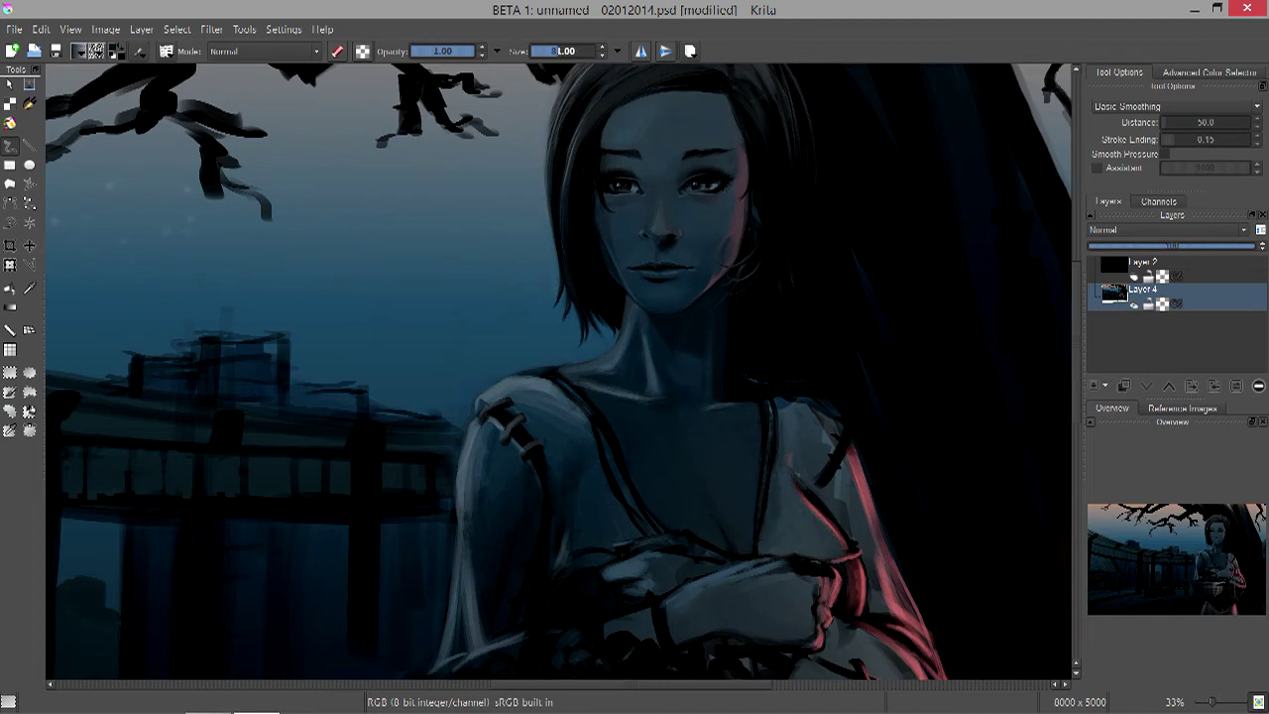
pyautogui.moveTo(769, 404)
pyautogui.mouseDown()
pyautogui.moveTo(759, 502)
pyautogui.moveTo(757, 470)
pyautogui.mouseUp()
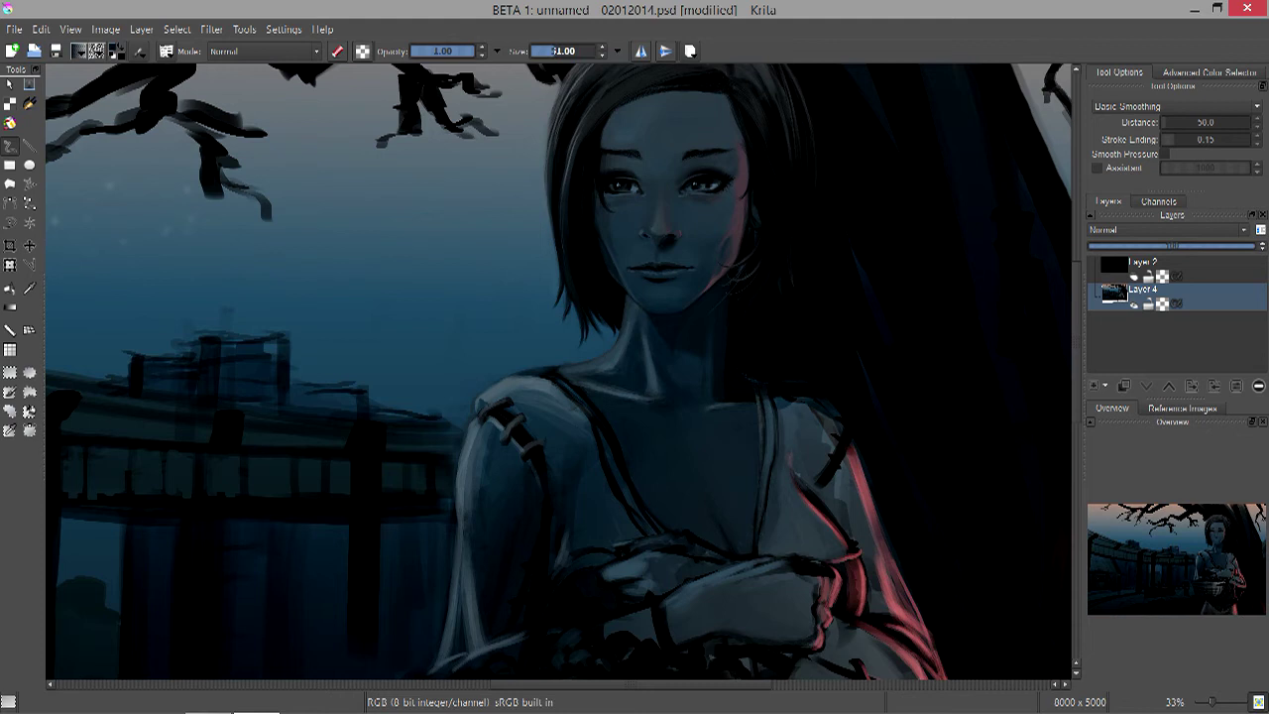
pyautogui.moveTo(771, 375); pyautogui.dragTo(763, 473)
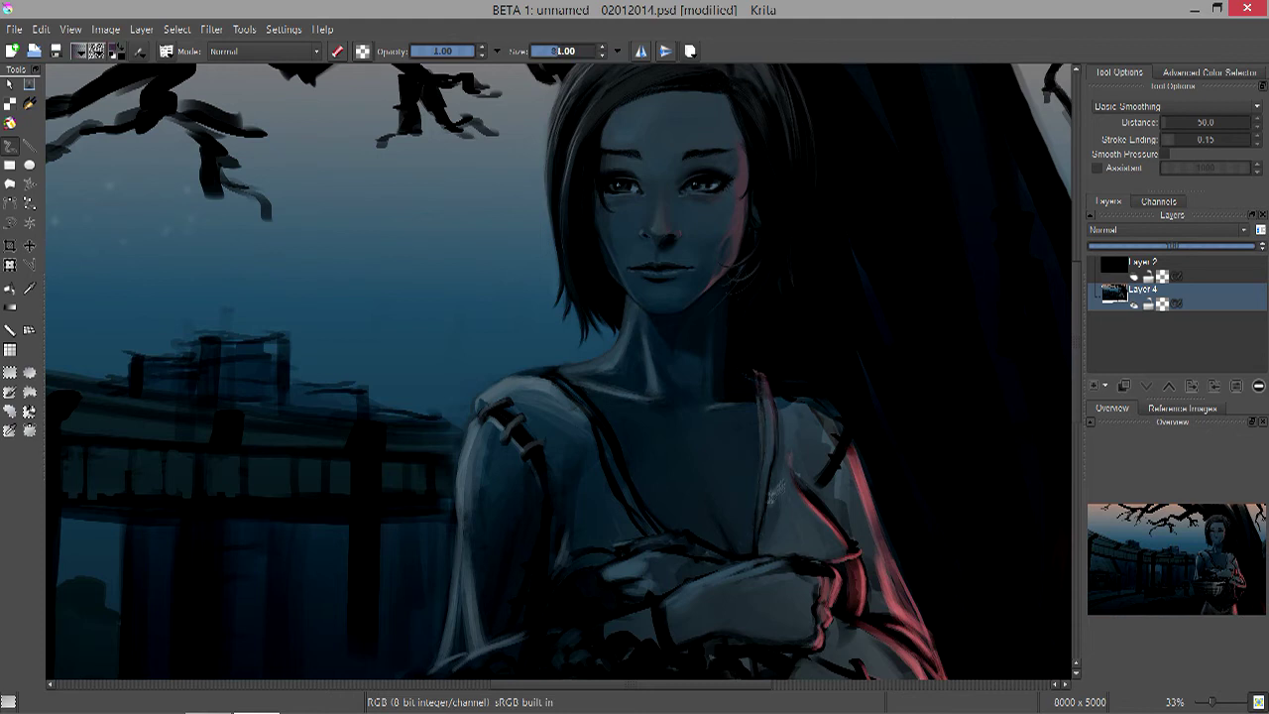
pyautogui.moveTo(757, 402); pyautogui.dragTo(757, 555)
pyautogui.press('-')
pyautogui.press('-')
pyautogui.press('-')
pyautogui.press('+')
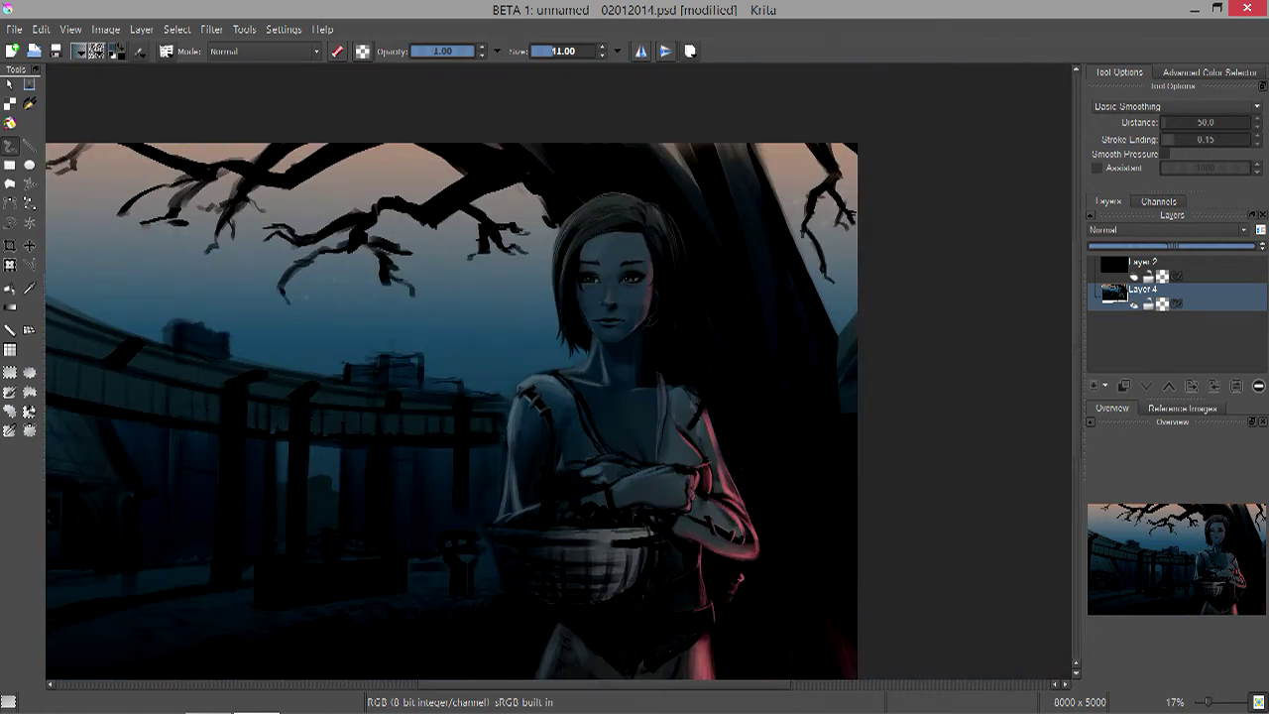
pyautogui.press('+')
pyautogui.press('+')
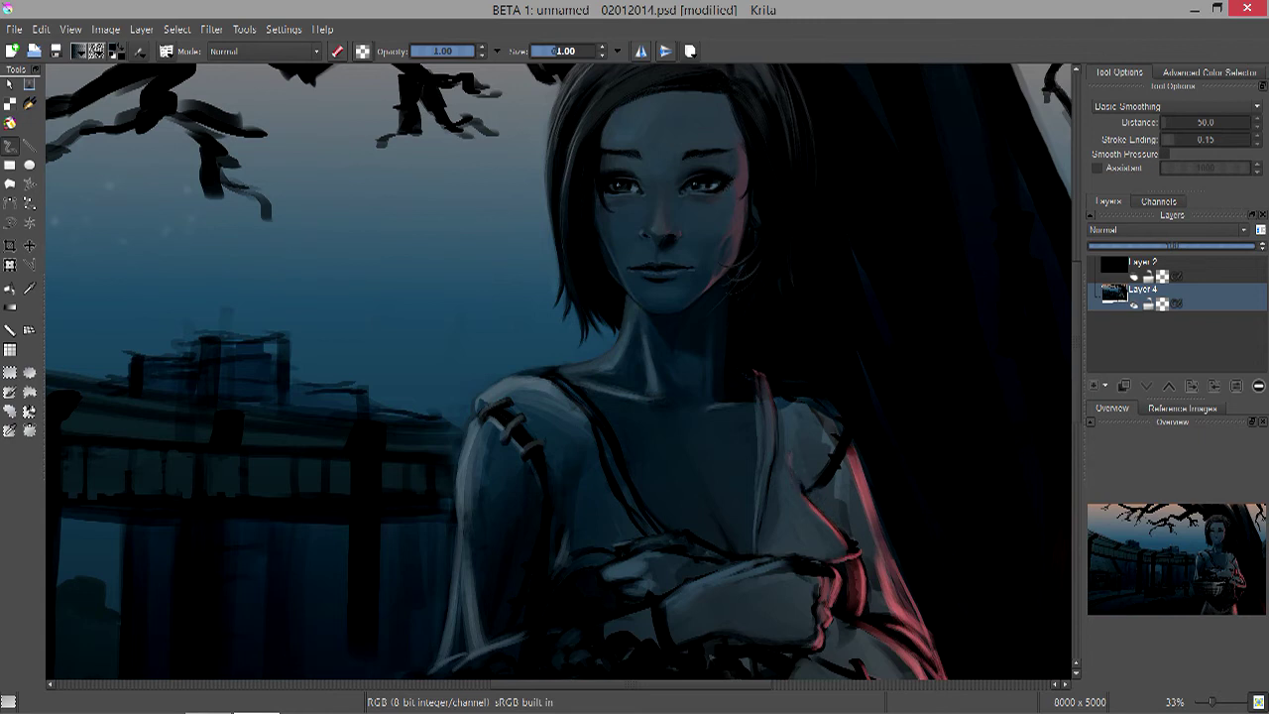
pyautogui.press('-')
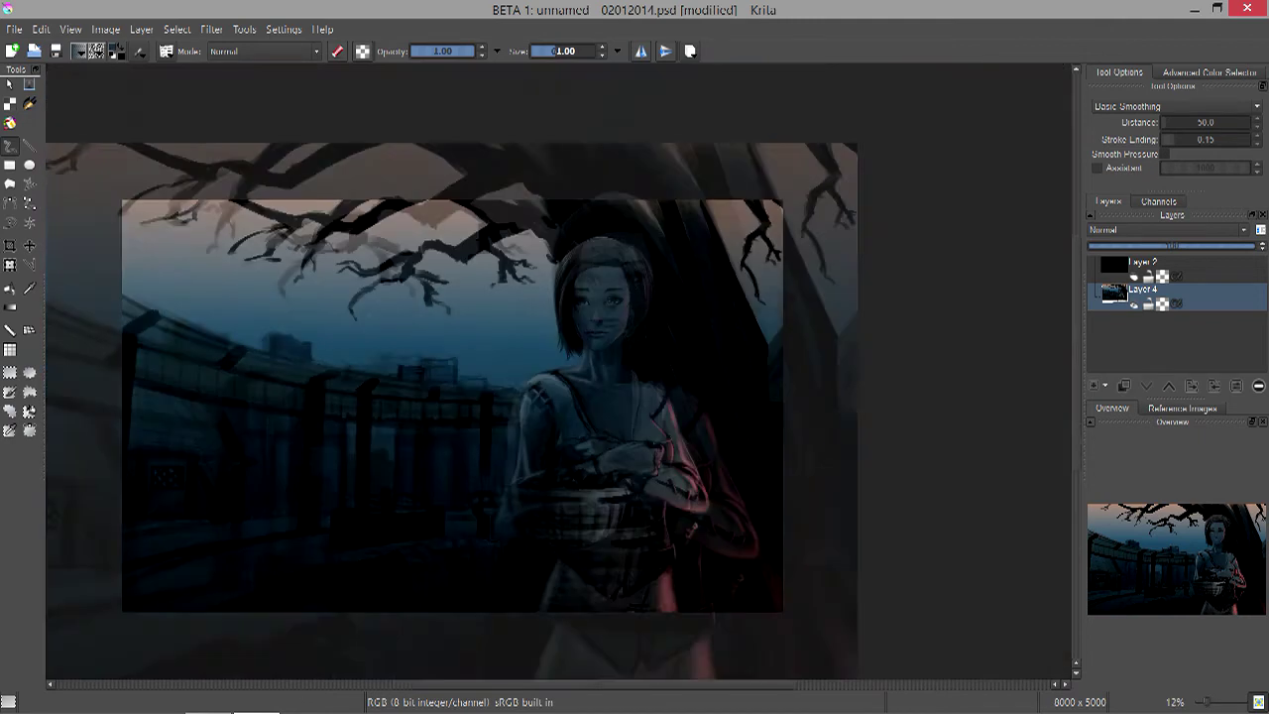
pyautogui.press('+')
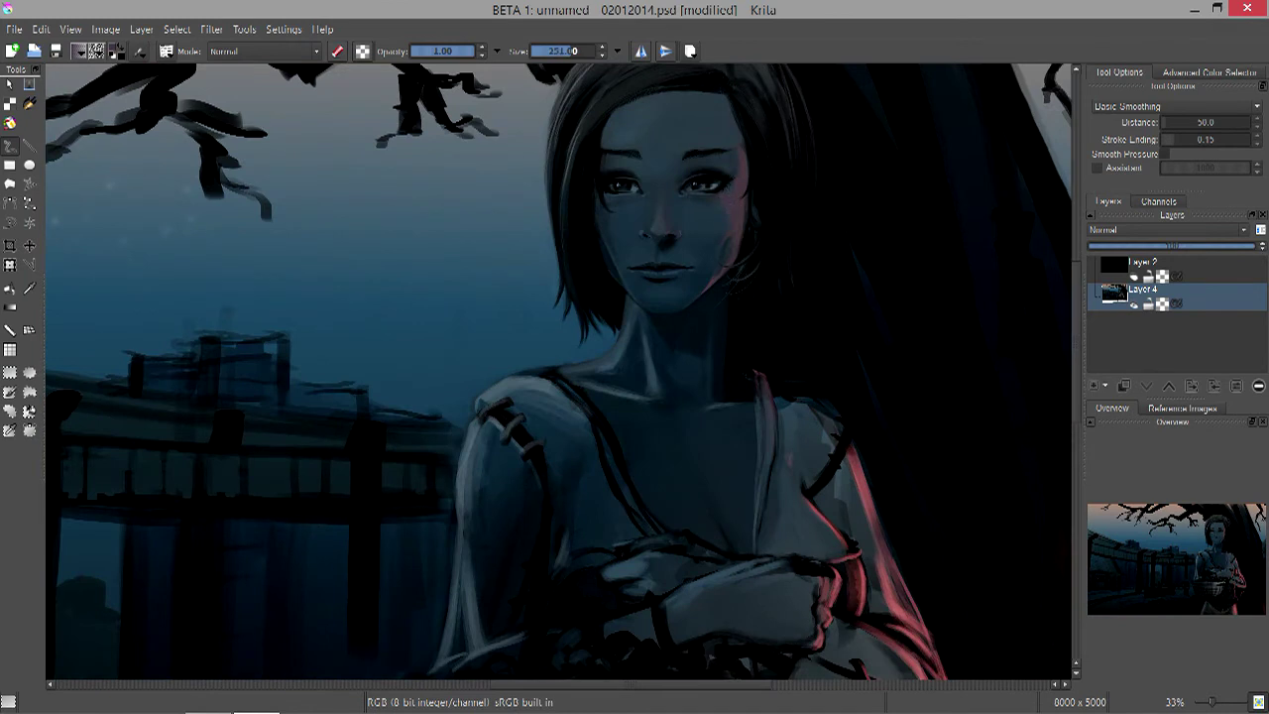
pyautogui.press('-')
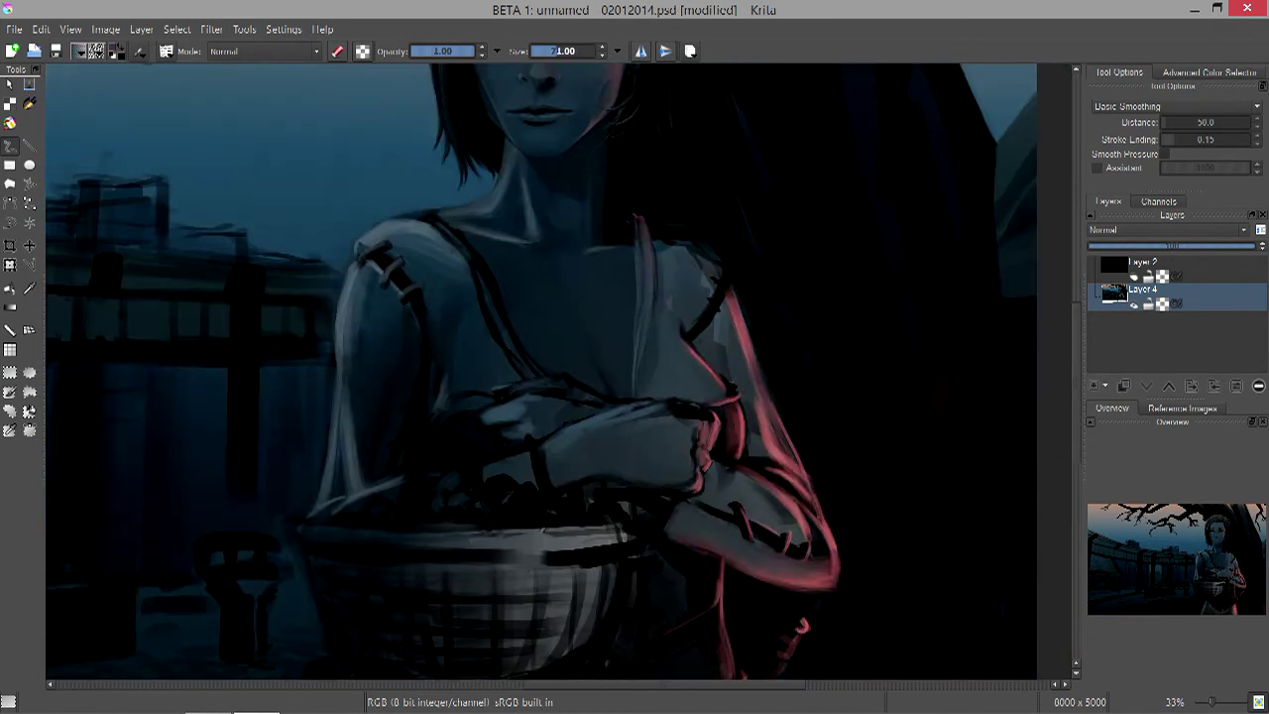
# - Paint light highlights on the shoulder and upper arm with brush sizes 13 and 25
pyautogui.press('[')
pyautogui.press('[')
pyautogui.press('[')
pyautogui.press('[')
pyautogui.press('[')
pyautogui.press('[')
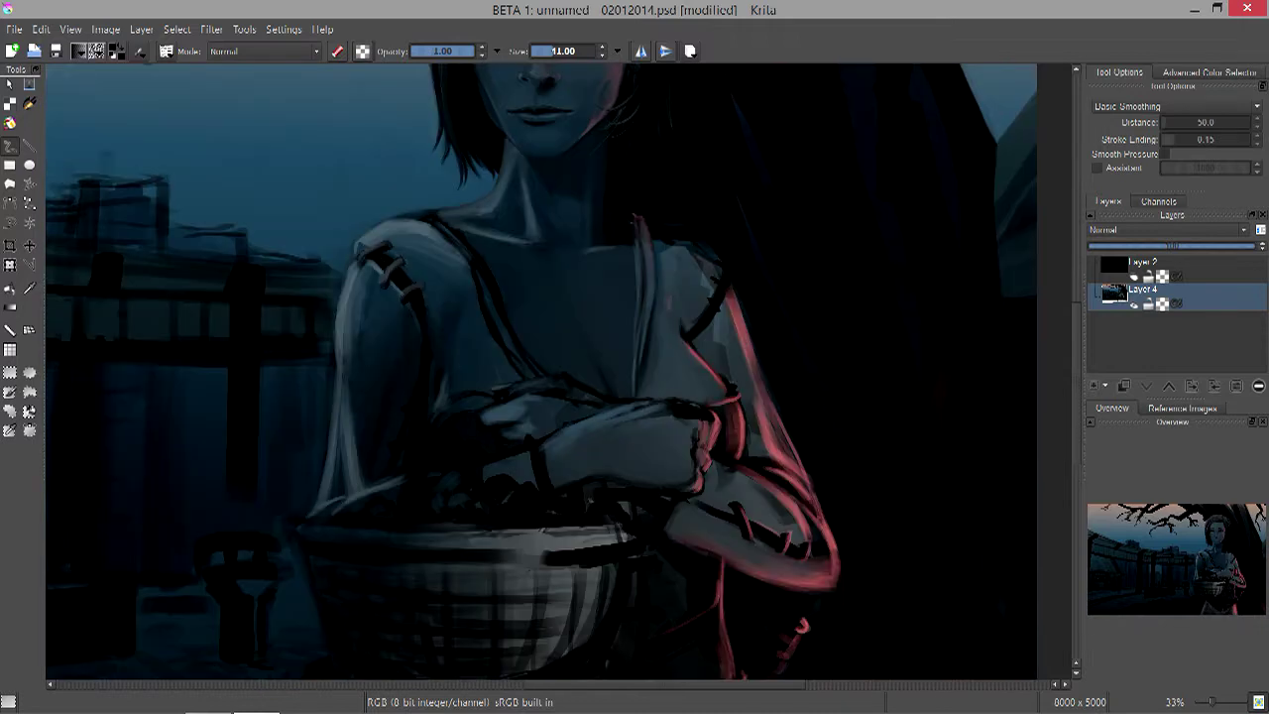
pyautogui.press(']')
pyautogui.press(']')
pyautogui.moveTo(651, 231)
pyautogui.mouseDown()
pyautogui.moveTo(694, 244)
pyautogui.moveTo(720, 273)
pyautogui.mouseUp()
pyautogui.press(']')
pyautogui.press(']')
pyautogui.press(']')
pyautogui.press(']')
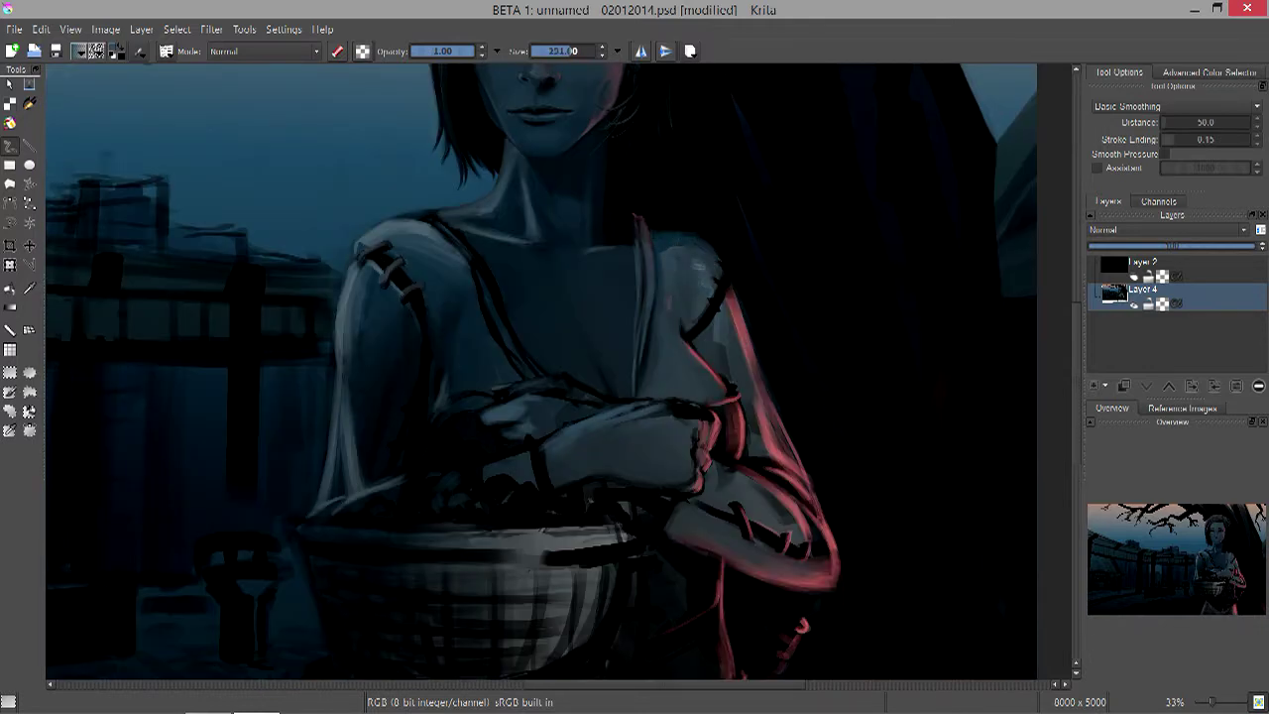
pyautogui.moveTo(729, 342); pyautogui.dragTo(678, 399)
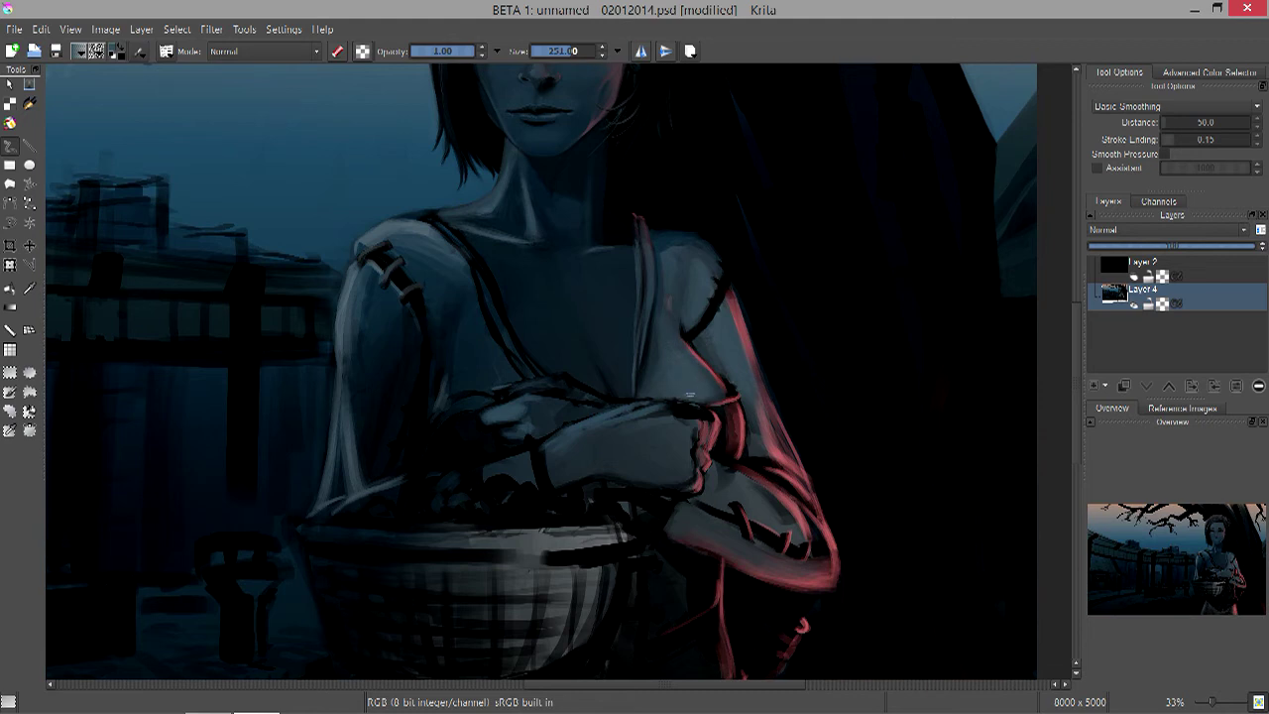
# - Darken a spot along the arm's red rim and draw a thin dark line up the shoulder
pyautogui.press('[')
pyautogui.press('[')
pyautogui.press('[')
pyautogui.press('[')
pyautogui.press('[')
pyautogui.press('[')
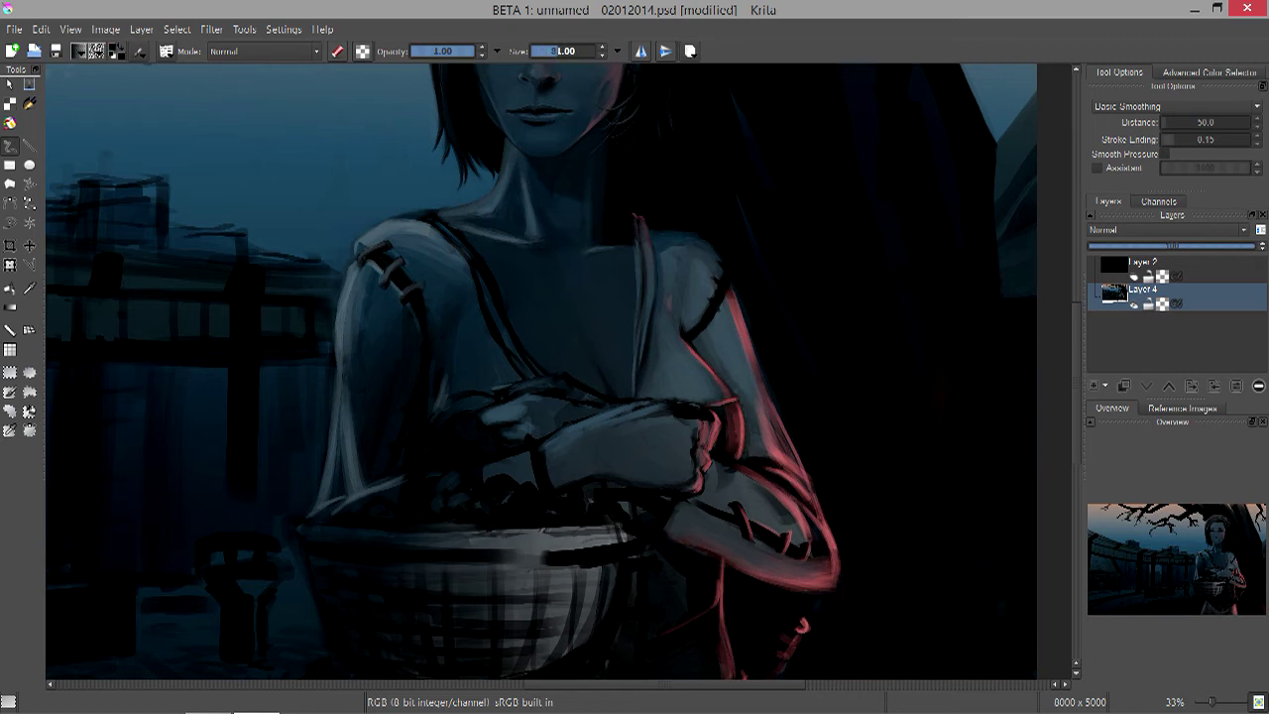
pyautogui.moveTo(747, 458); pyautogui.dragTo(747, 422)
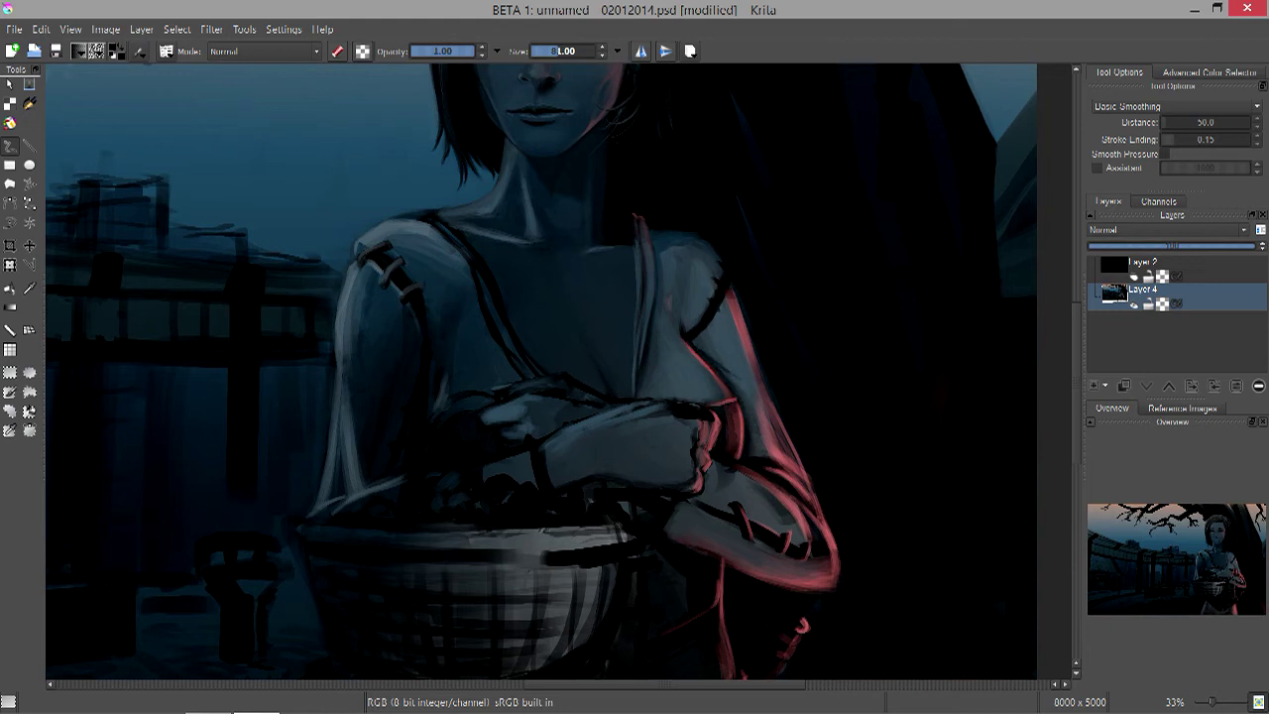
pyautogui.press(']')
pyautogui.press('[')
pyautogui.moveTo(712, 309); pyautogui.dragTo(733, 264)
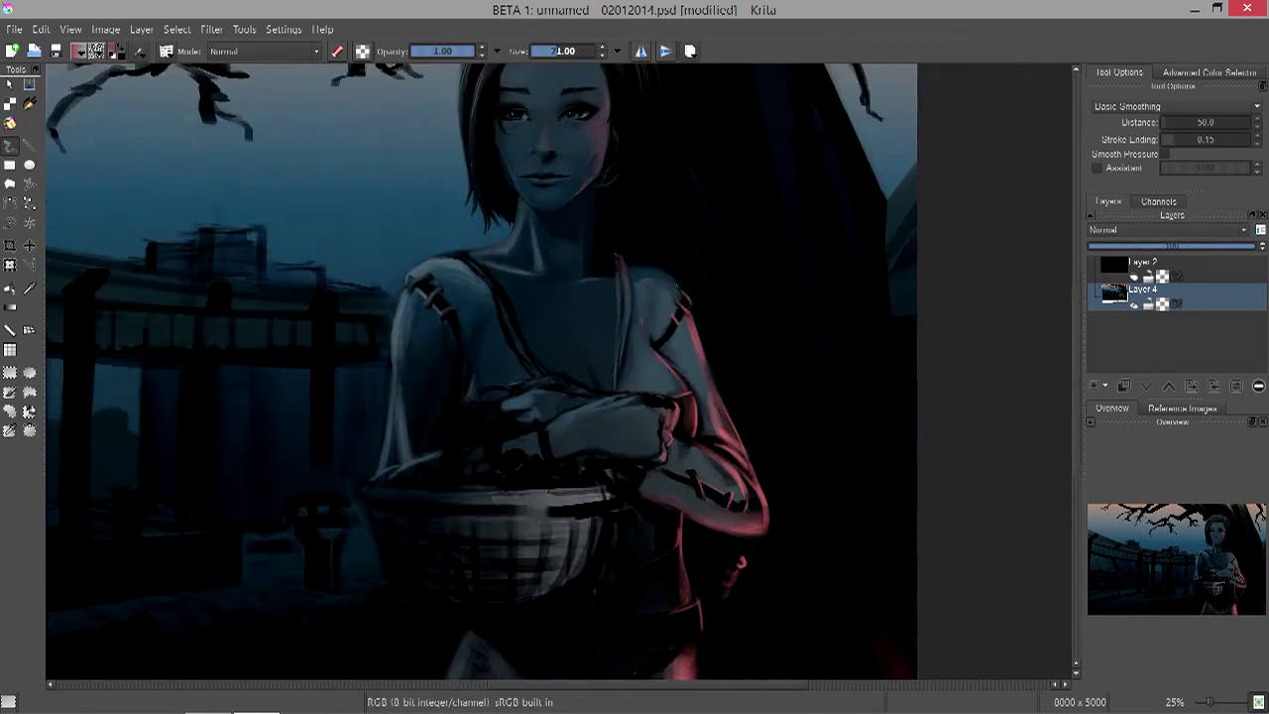
# - Repaint light strokes on the fist with a brush of about 7
pyautogui.press(']')
pyautogui.moveTo(706, 420)
pyautogui.mouseDown()
pyautogui.moveTo(660, 399)
pyautogui.moveTo(678, 410)
pyautogui.mouseUp()
pyautogui.hotkey('ctrl', 'z')
pyautogui.press('[')
pyautogui.hotkey('ctrl', 'z')
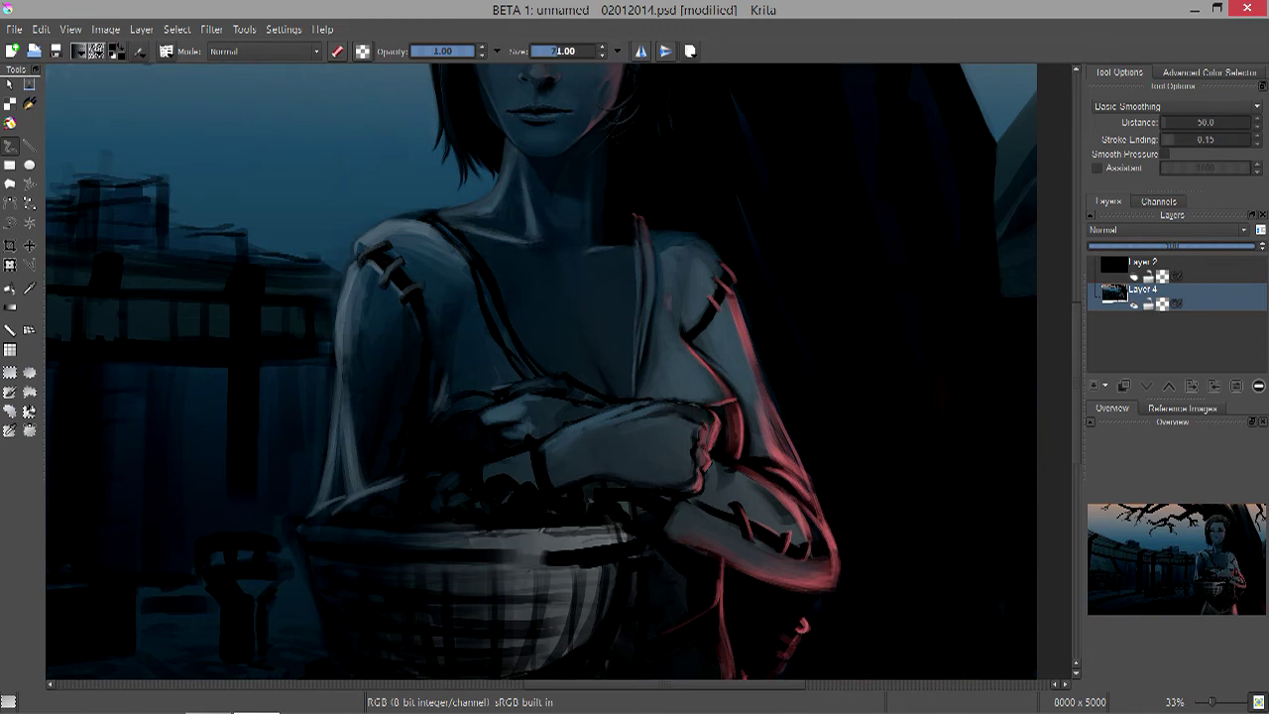
pyautogui.moveTo(658, 416)
pyautogui.mouseDown()
pyautogui.moveTo(635, 398)
pyautogui.moveTo(689, 404)
pyautogui.mouseUp()
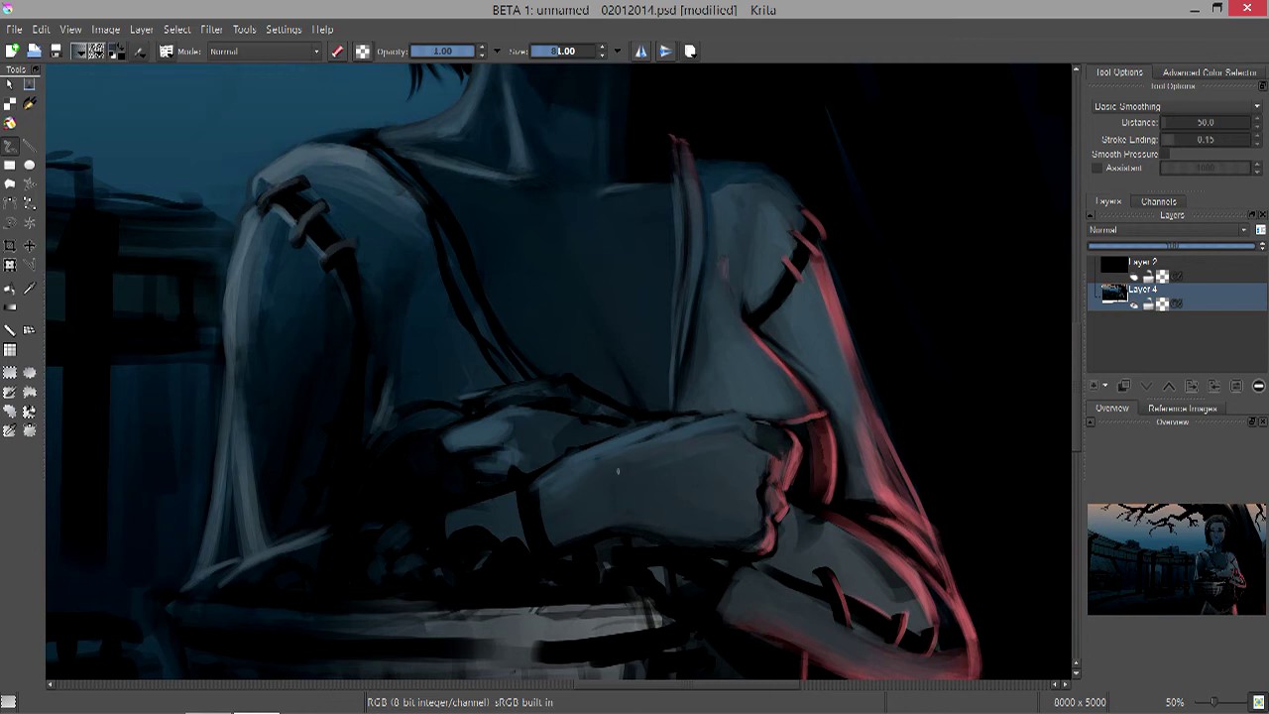
# - Darken the fist's knuckle edge and add a dark reddish stroke on the rim
pyautogui.press(']')
pyautogui.press(']')
pyautogui.press(']')
pyautogui.press(']')
pyautogui.moveTo(781, 428); pyautogui.dragTo(793, 488)
pyautogui.press(']')
pyautogui.keyDown('ctrl'); pyautogui.click(813, 458); pyautogui.keyUp('ctrl')
pyautogui.moveTo(815, 442); pyautogui.dragTo(816, 474)
# - Zoom out to review the figure and settle the brush at about 11
pyautogui.press('-')
pyautogui.press(']')
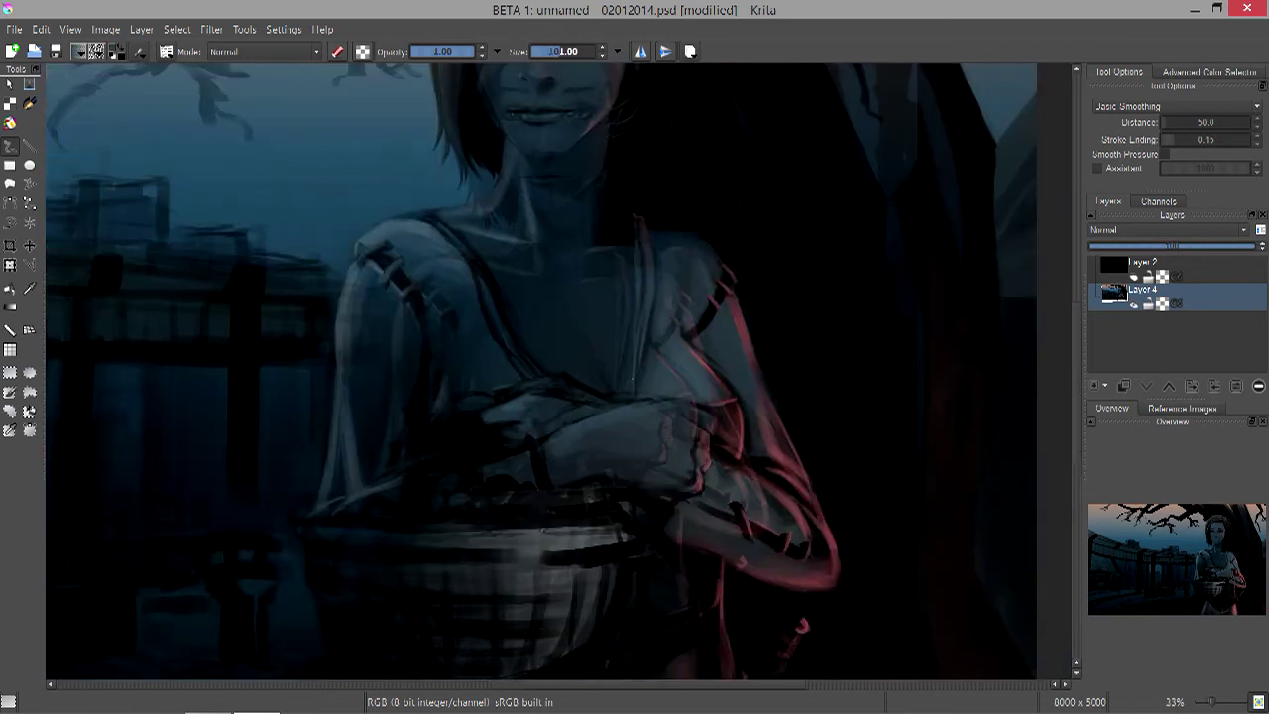
pyautogui.press('=')
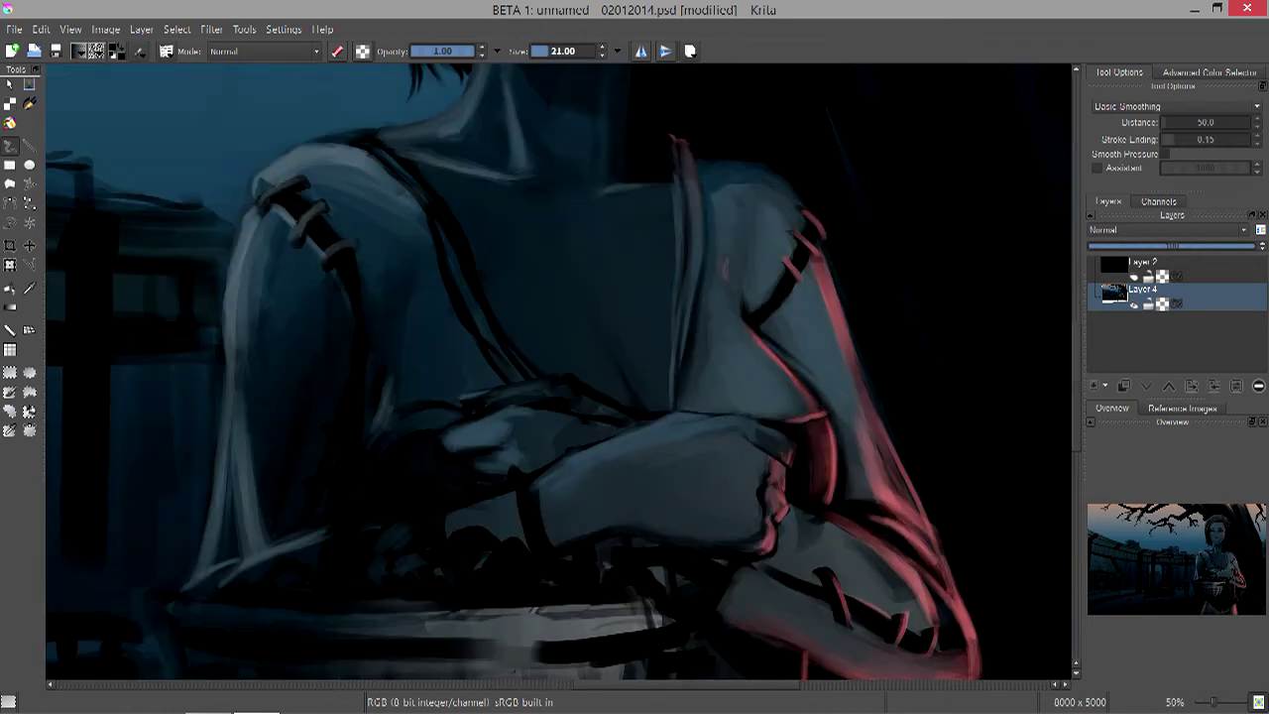
pyautogui.press('-')
pyautogui.press(']')
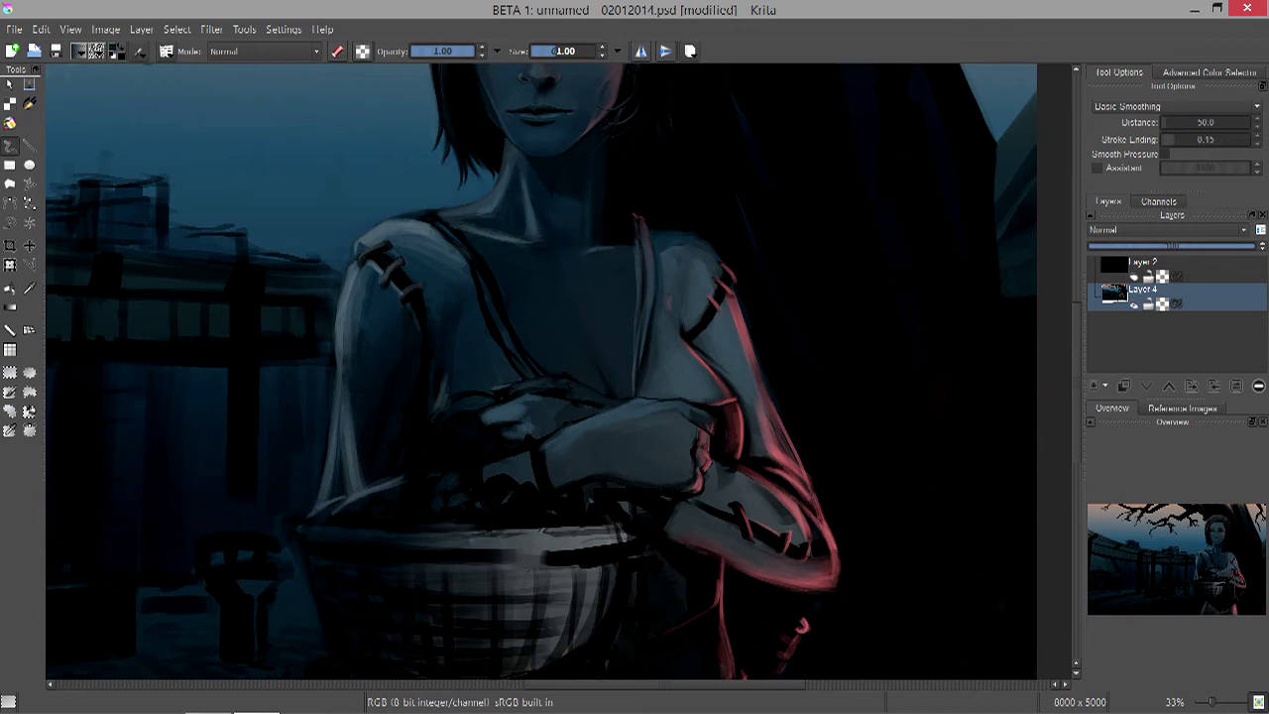
pyautogui.press(']')
pyautogui.press('[')
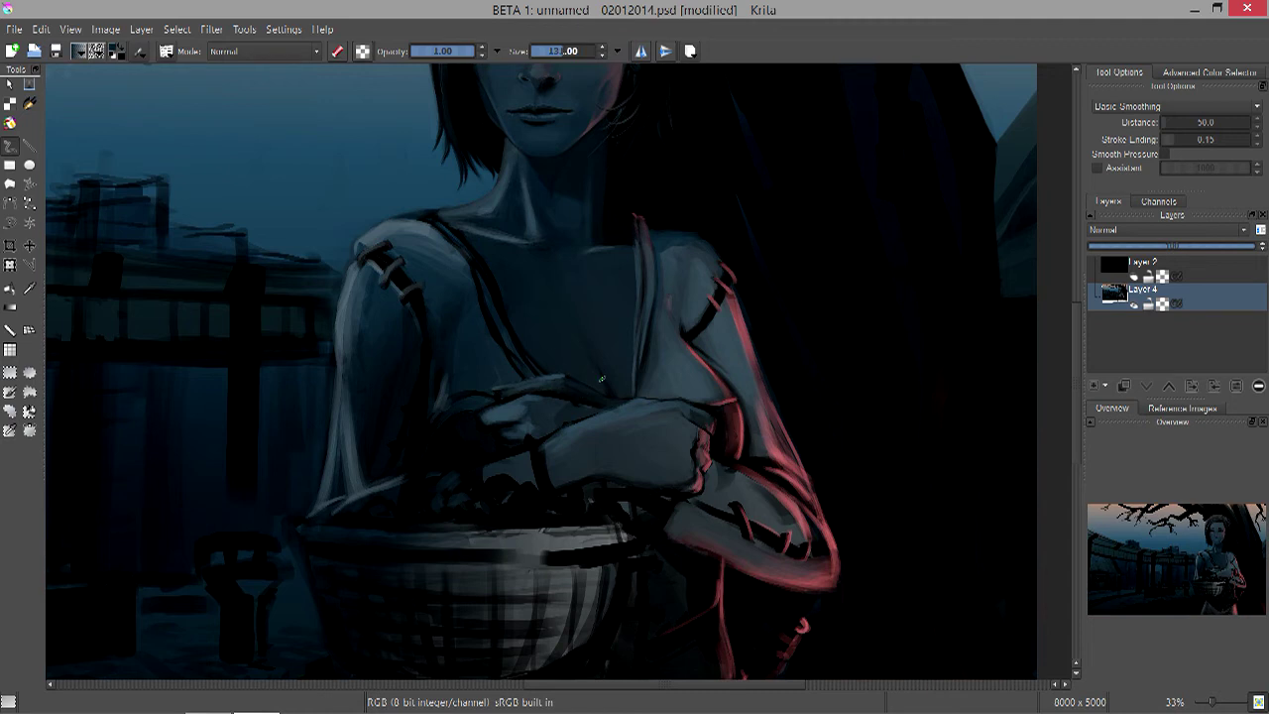
pyautogui.press(']')
pyautogui.press(']')
pyautogui.press(']')
pyautogui.press(']')
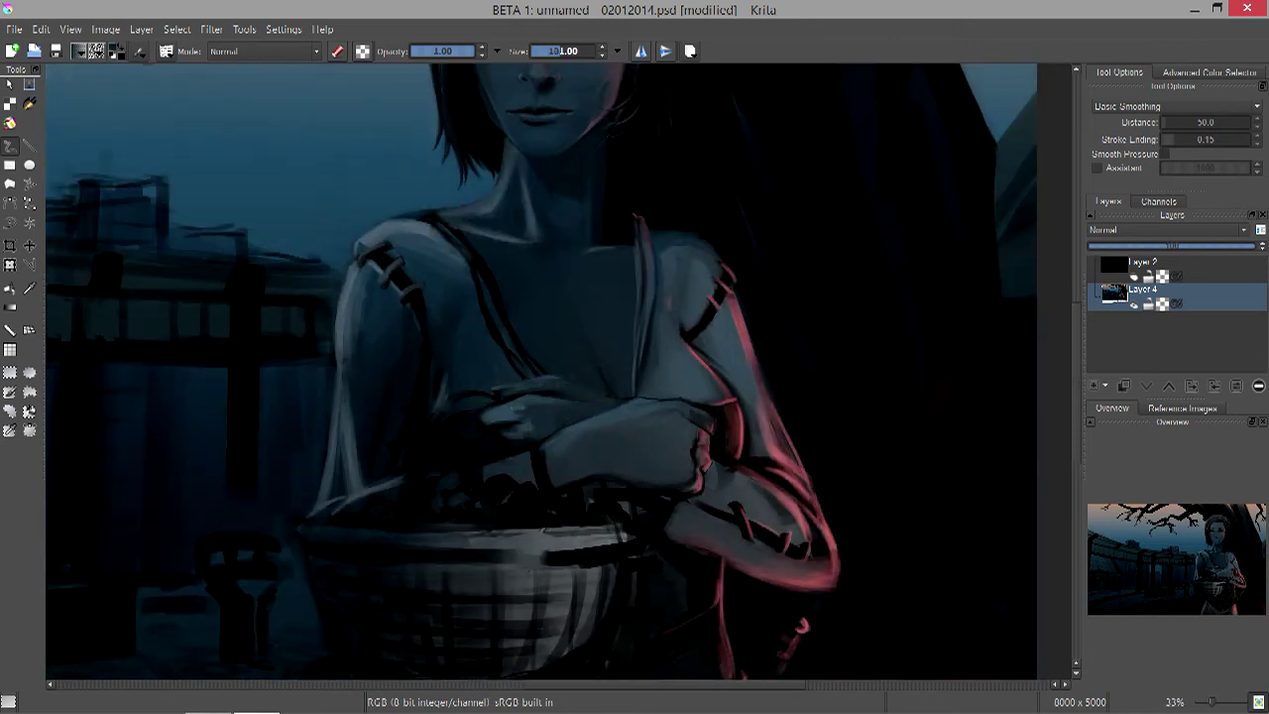
pyautogui.press('[')
pyautogui.press('[')
pyautogui.click(106, 28)
# - Mirror the image horizontally, then add thin light highlights along the collar and shoulder edges
pyautogui.click(139, 152)
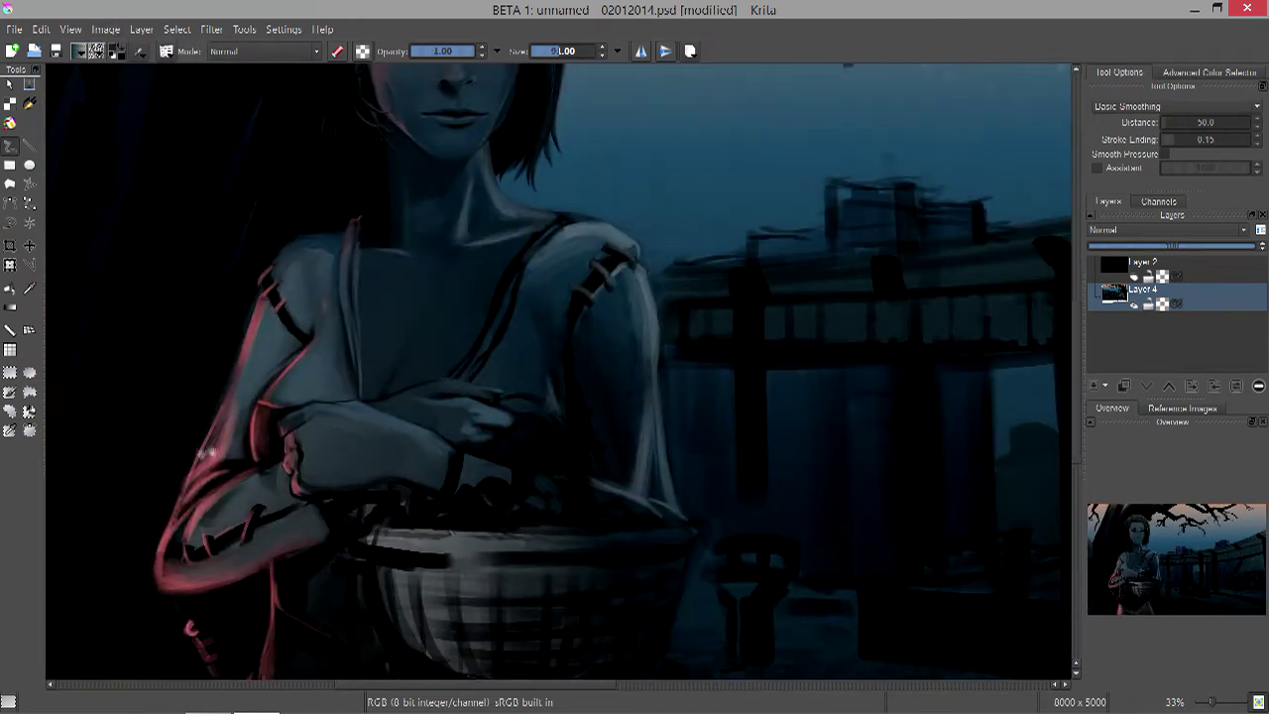
pyautogui.moveTo(358, 258); pyautogui.dragTo(357, 390)
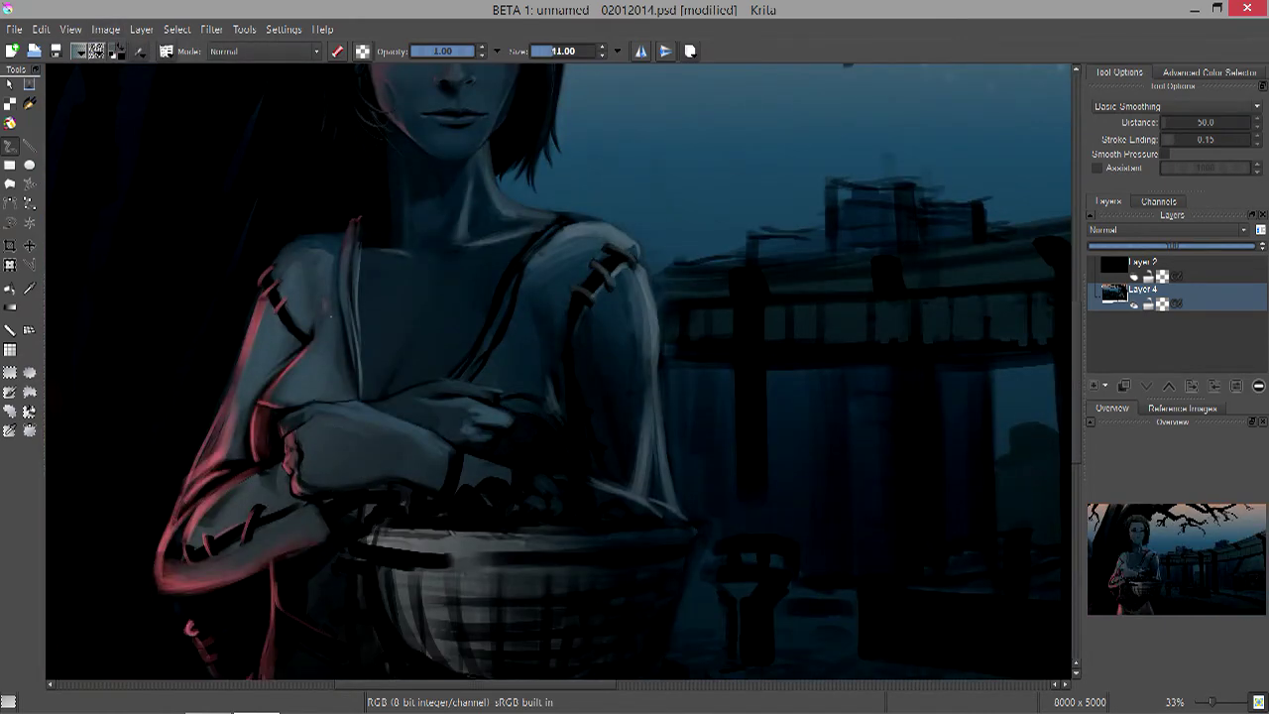
pyautogui.press('[')
pyautogui.moveTo(543, 228); pyautogui.dragTo(605, 212)
pyautogui.press(']')
pyautogui.press(']')
pyautogui.press(']')
pyautogui.press(']')
pyautogui.moveTo(528, 306); pyautogui.dragTo(477, 375)
pyautogui.hotkey('ctrl', 'z')
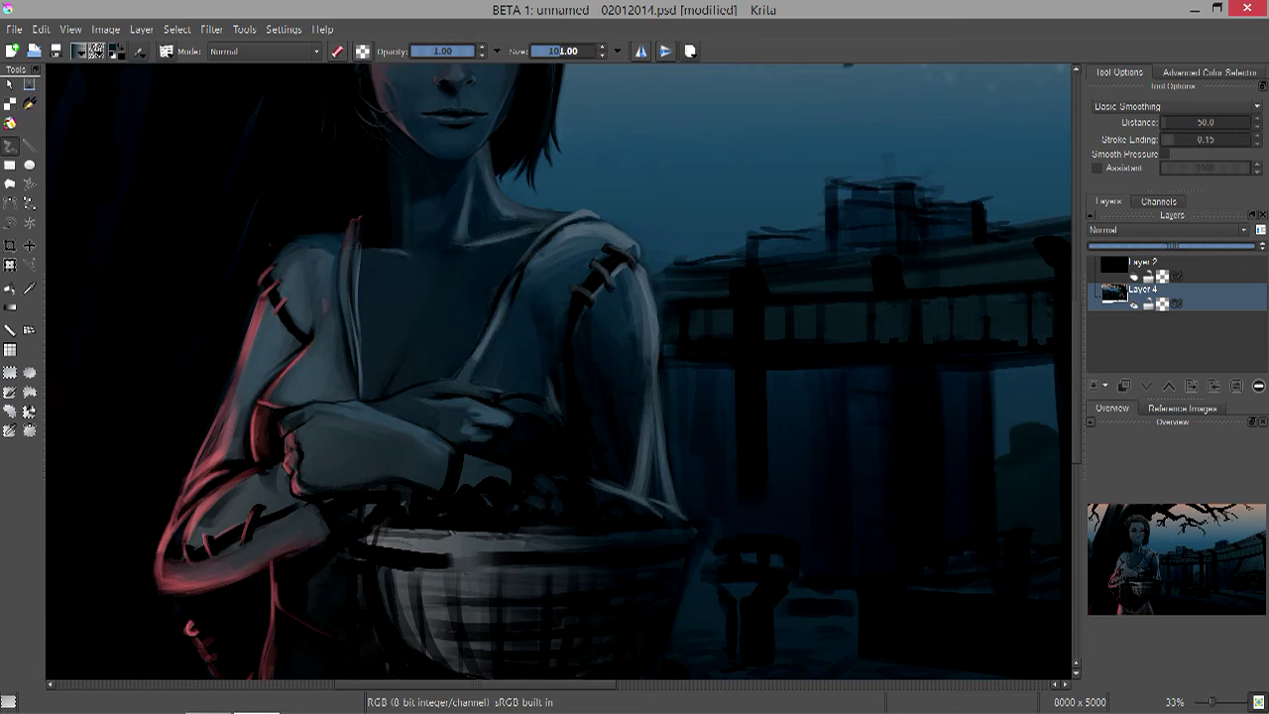
pyautogui.press('[')
pyautogui.press('[')
pyautogui.press('[')
pyautogui.press('[')
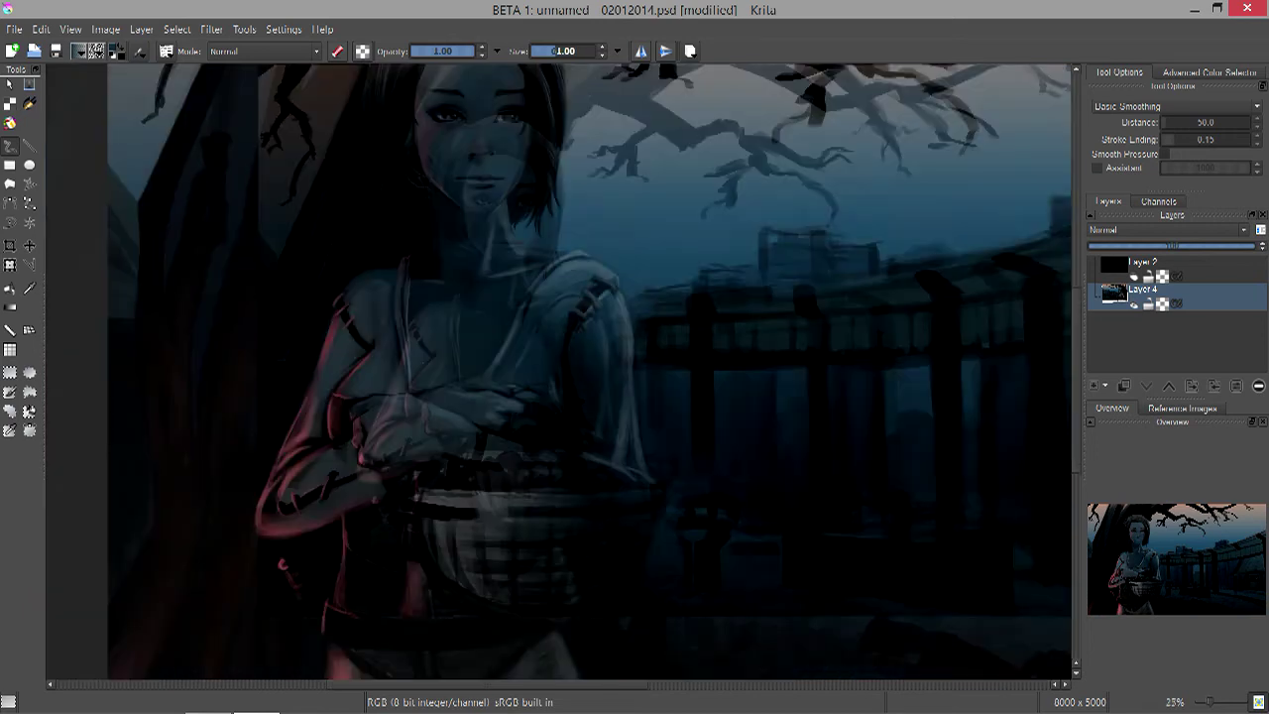
pyautogui.press(']')
pyautogui.press(']')
pyautogui.press(']')
pyautogui.press(']')
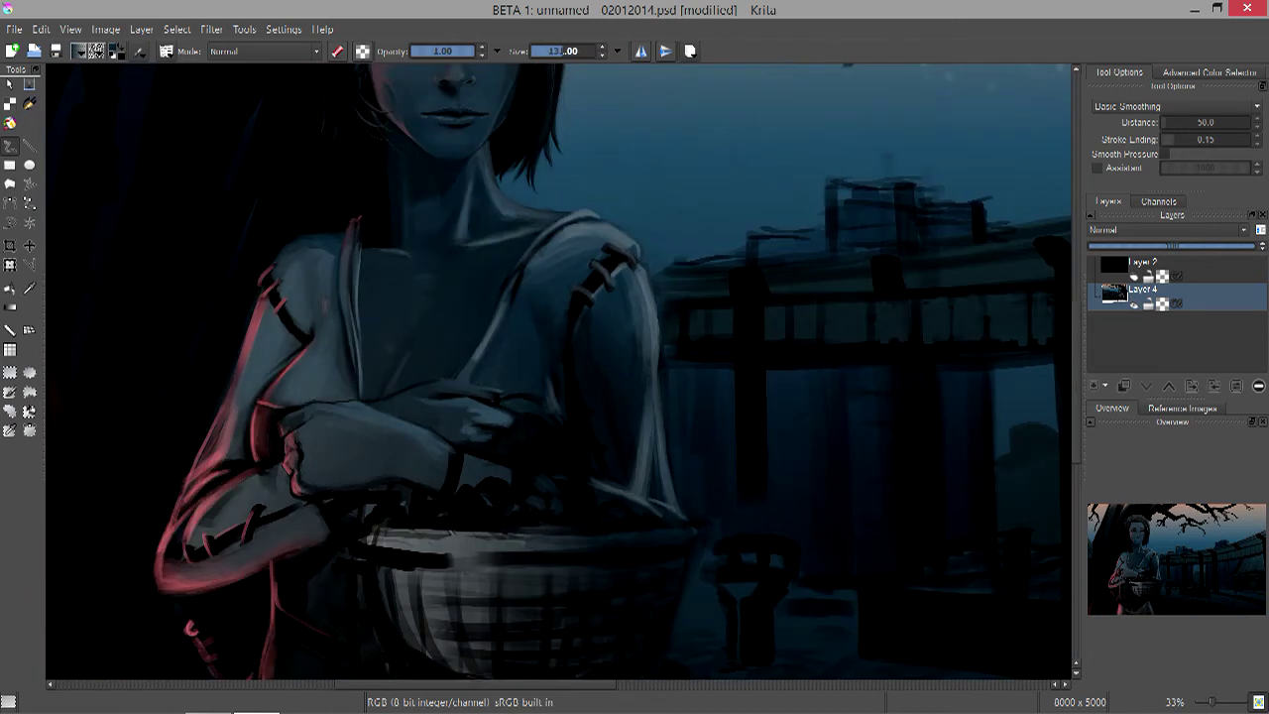
# - With a brush of about 251, paint a curved basket handle from hand to basket
pyautogui.press('-')
pyautogui.press('-')
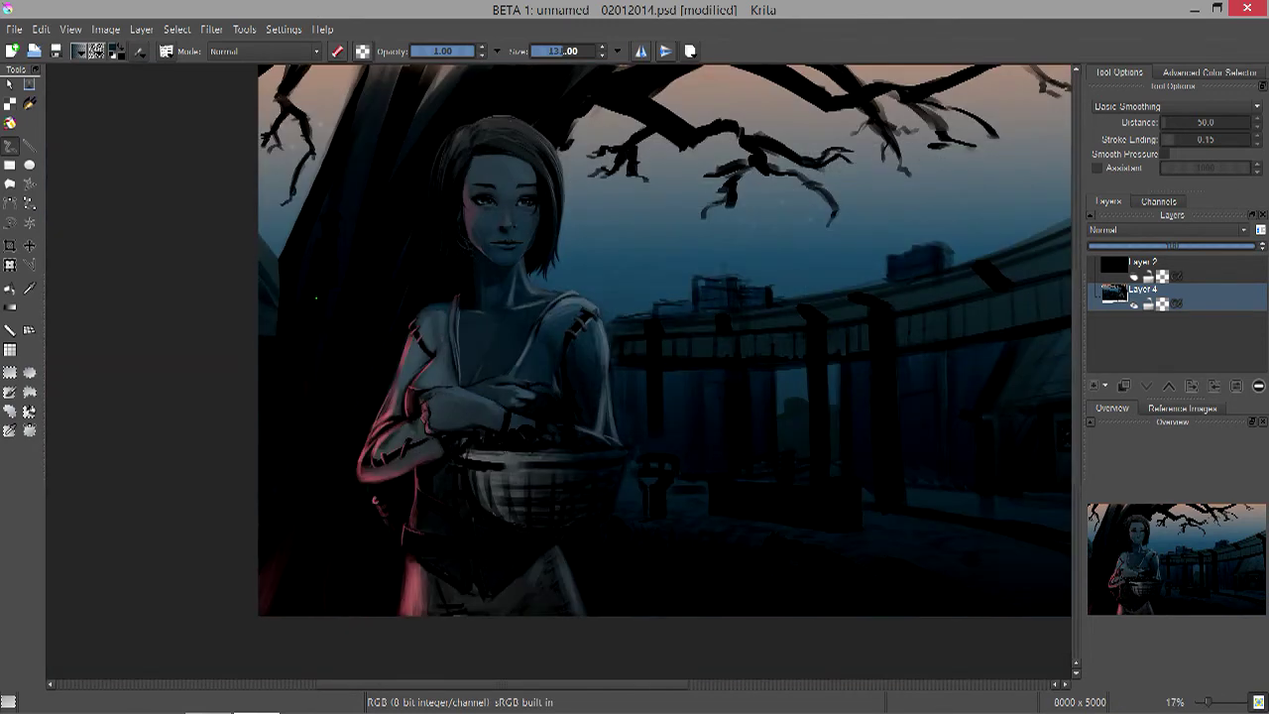
pyautogui.press('+')
pyautogui.press('+')
pyautogui.press(']')
pyautogui.press(']')
pyautogui.press(']')
pyautogui.press(']')
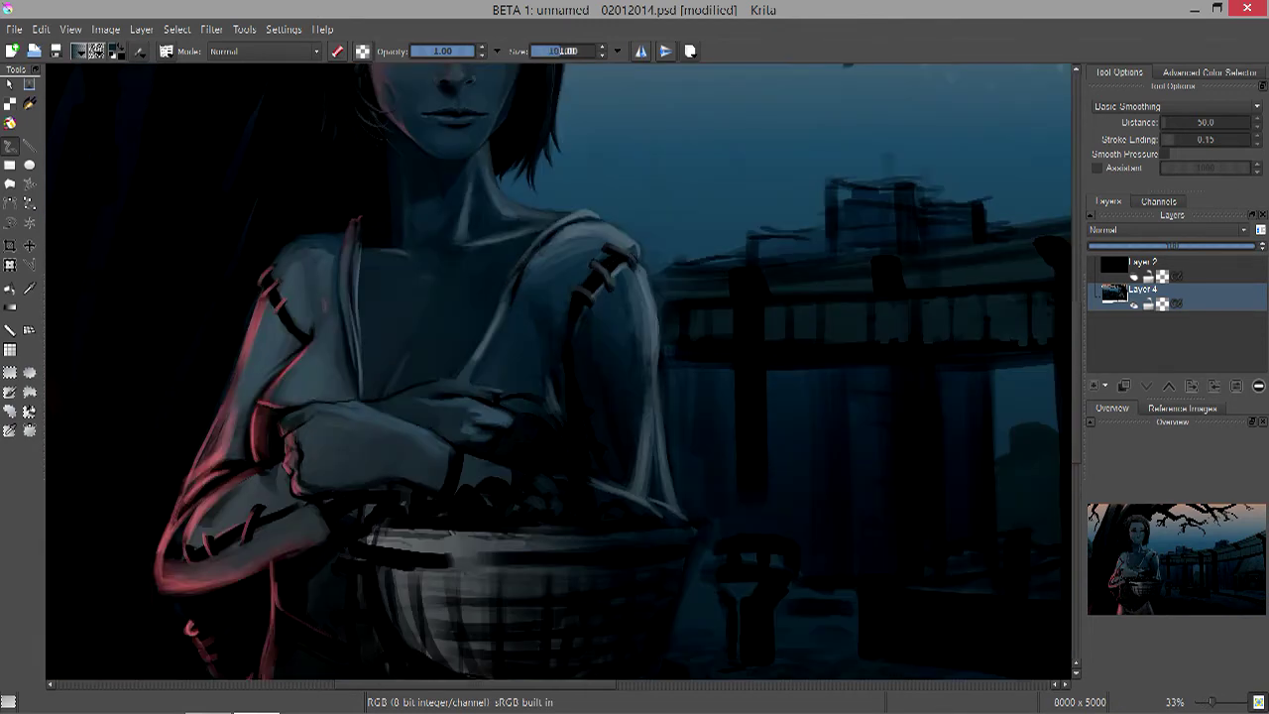
pyautogui.press(']')
pyautogui.press(']')
pyautogui.press(']')
pyautogui.press(']')
pyautogui.press(']')
pyautogui.press(']')
pyautogui.press('[')
pyautogui.press('[')
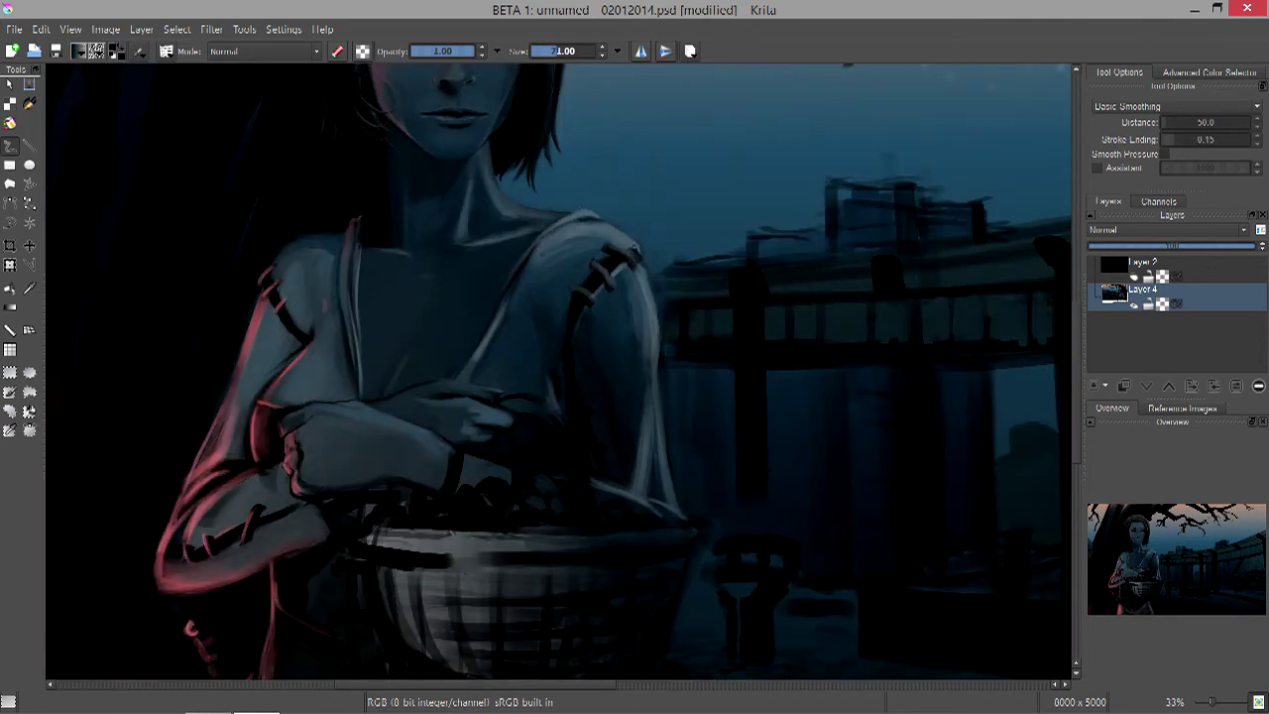
pyautogui.press('-')
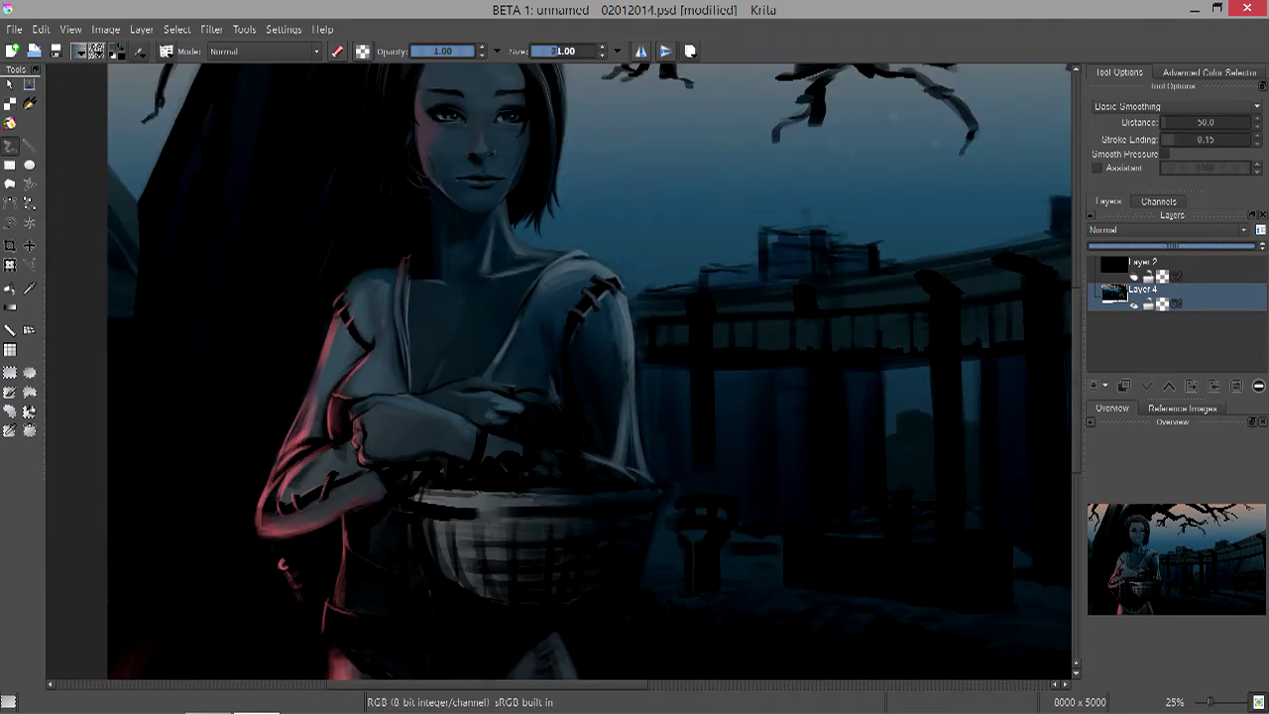
pyautogui.press('-')
pyautogui.press('+')
pyautogui.press('+')
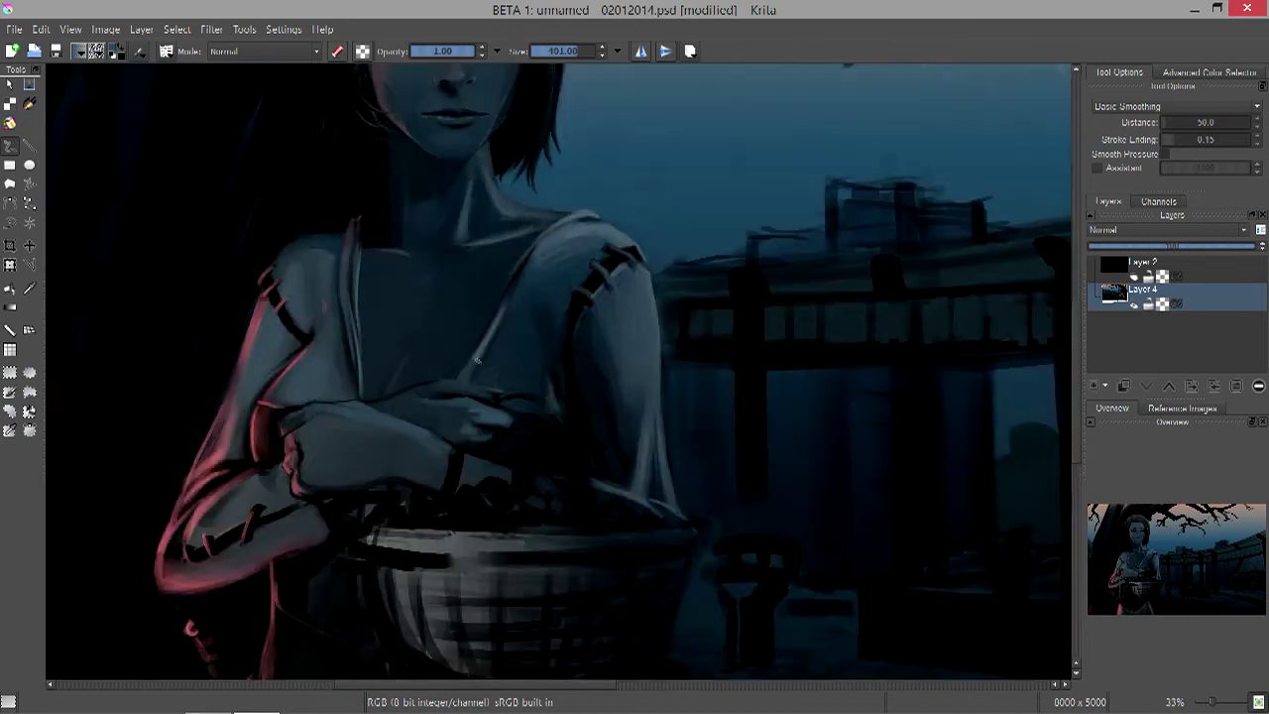
pyautogui.press('[')
pyautogui.press('[')
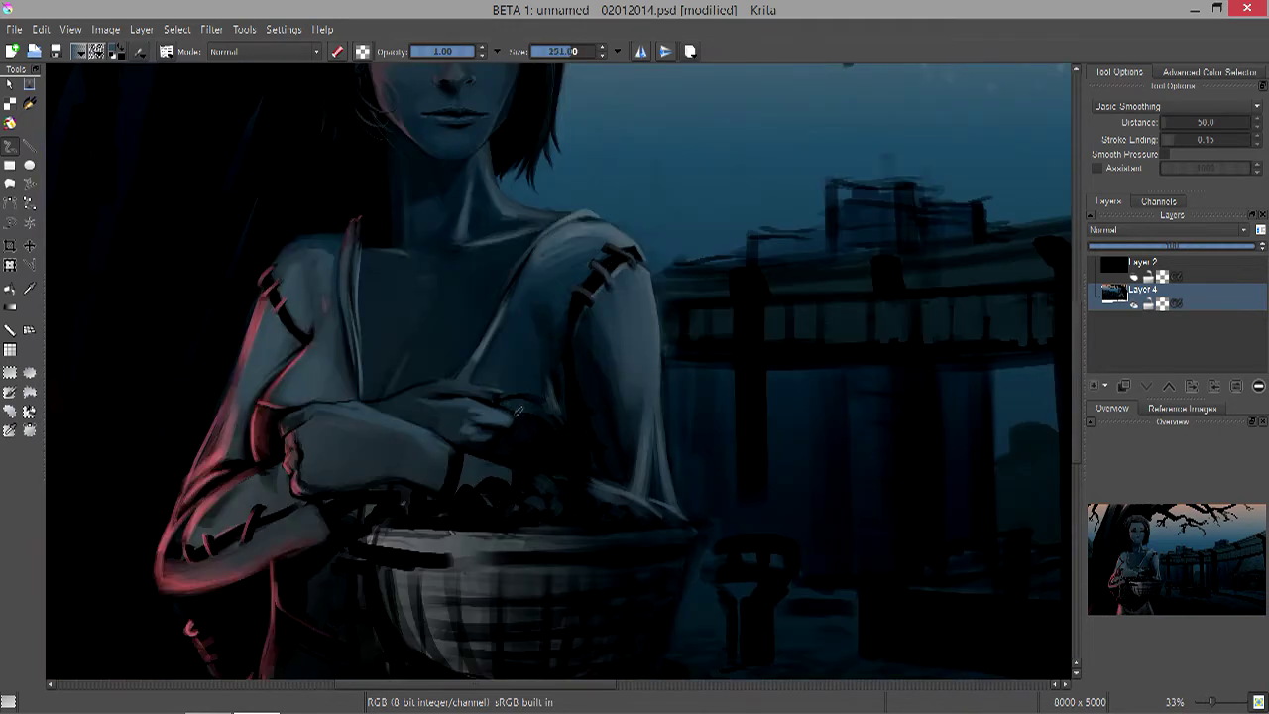
pyautogui.press('[')
pyautogui.press('[')
pyautogui.press('[')
pyautogui.moveTo(505, 402)
pyautogui.mouseDown()
pyautogui.moveTo(552, 417)
pyautogui.moveTo(588, 501)
pyautogui.mouseUp()
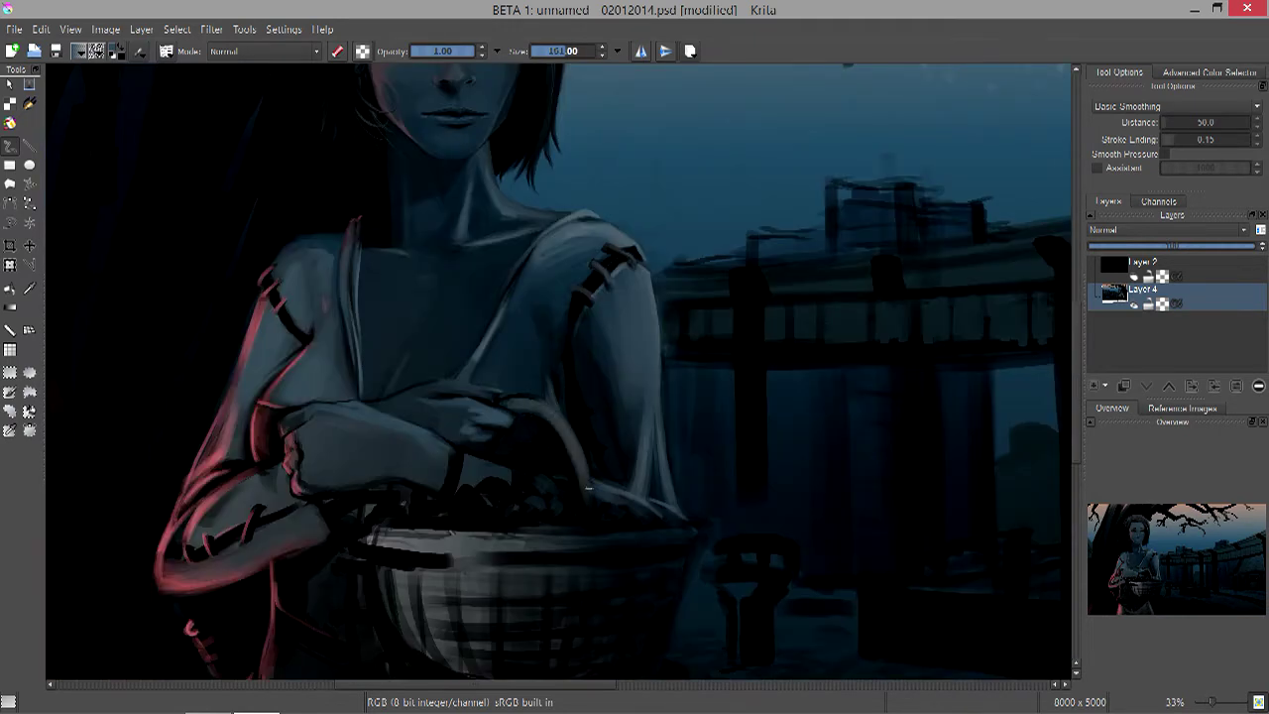
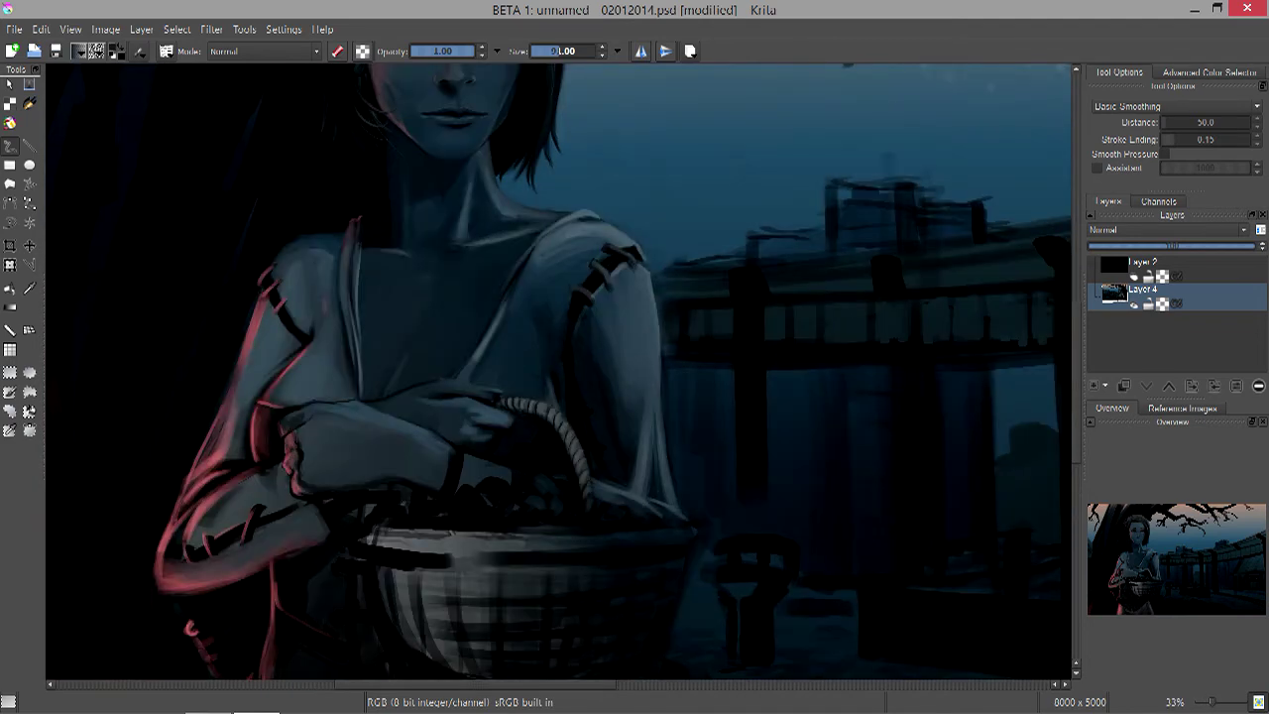
# - Paint red fruit into the basket, then pale fruit beside it in a sampled lighter colour
pyautogui.press(']')
pyautogui.press(']')
pyautogui.scroll(-1, 555, 416)
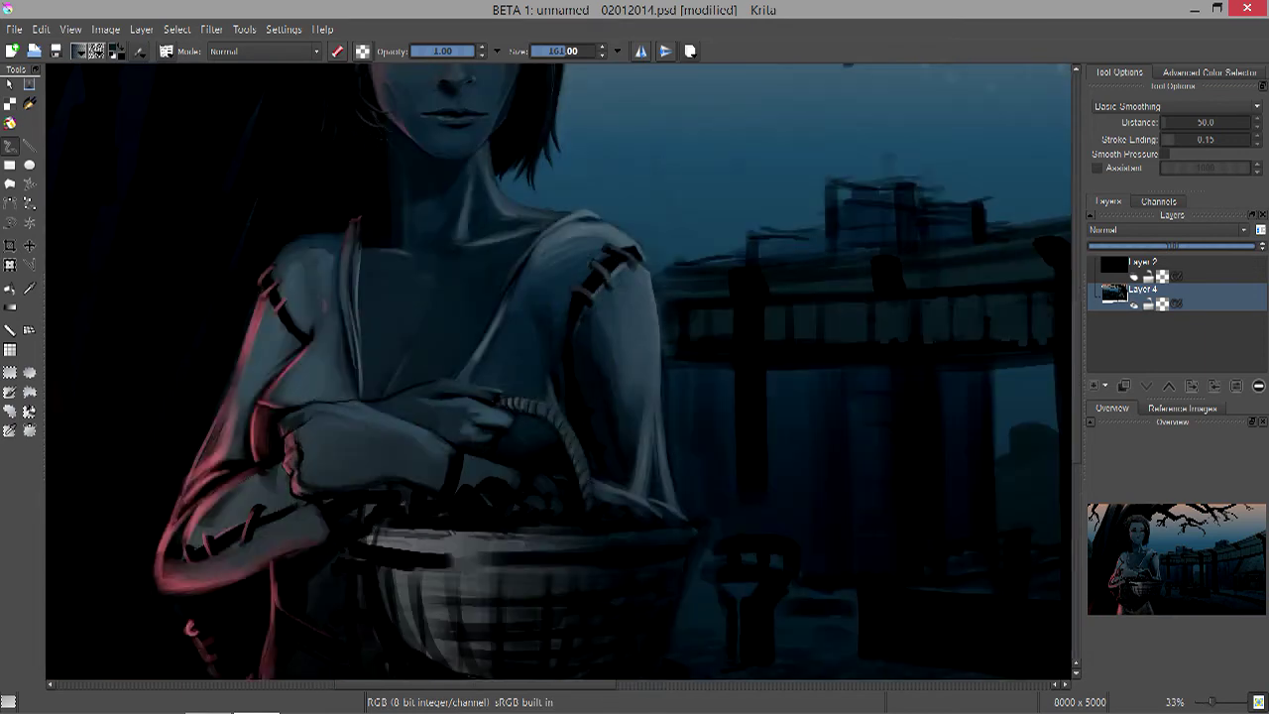
pyautogui.press('[')
pyautogui.press('[')
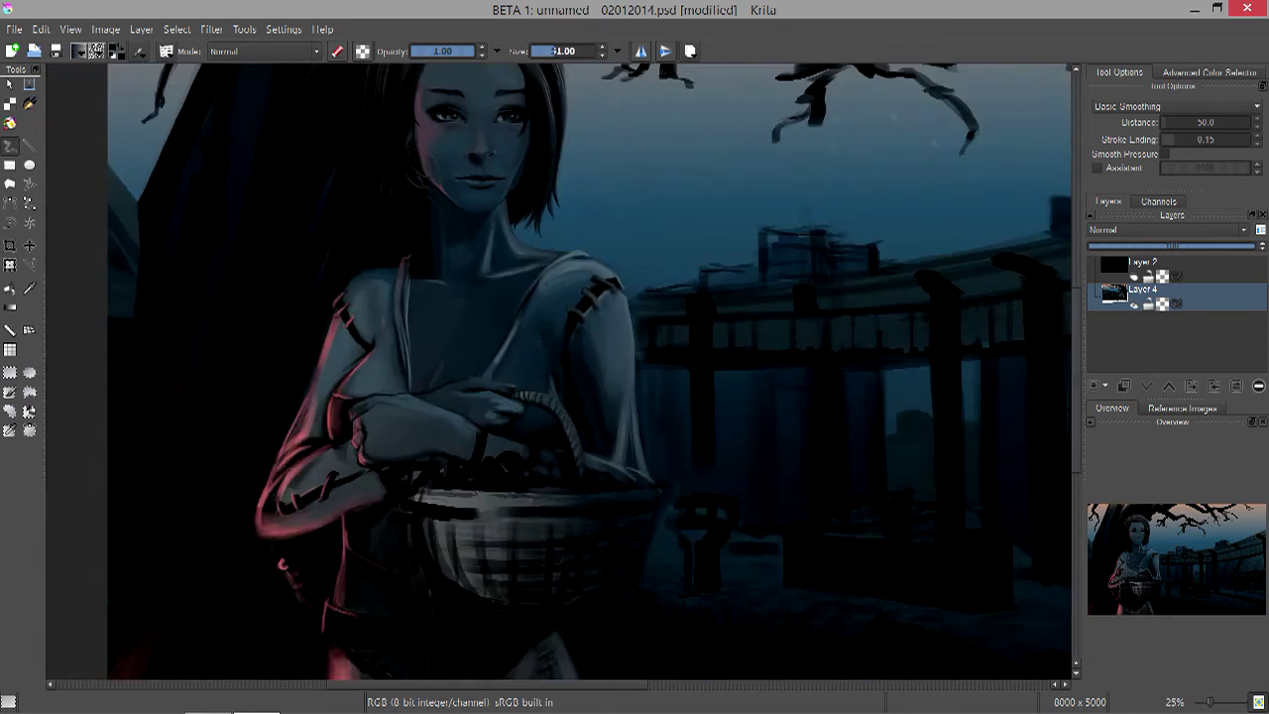
pyautogui.press(']')
pyautogui.press(']')
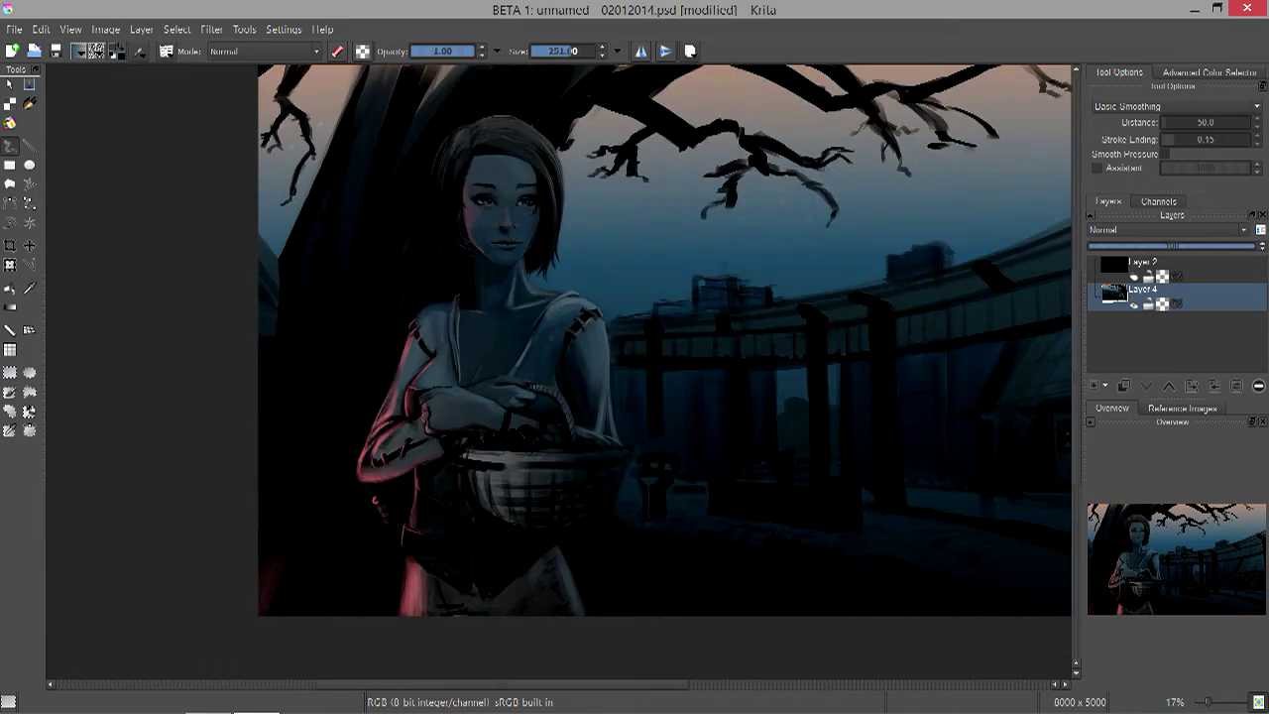
pyautogui.press(']')
pyautogui.press(']')
pyautogui.press(']')
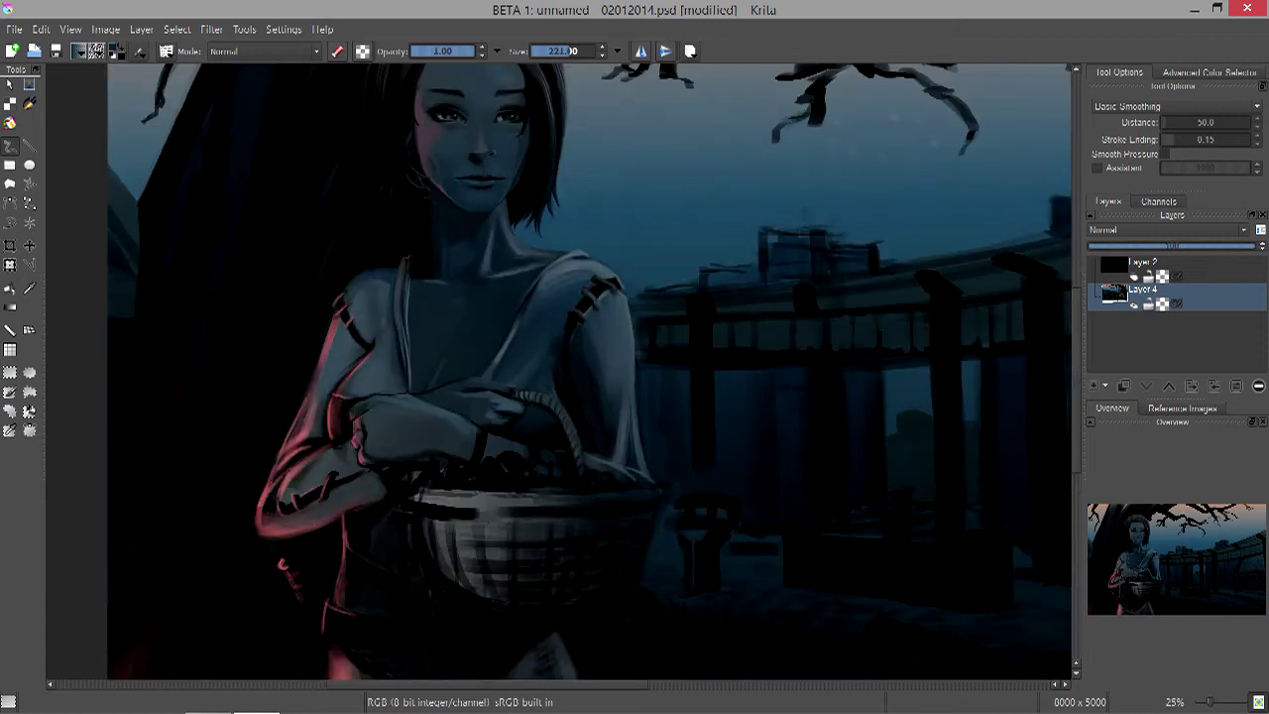
pyautogui.press(']')
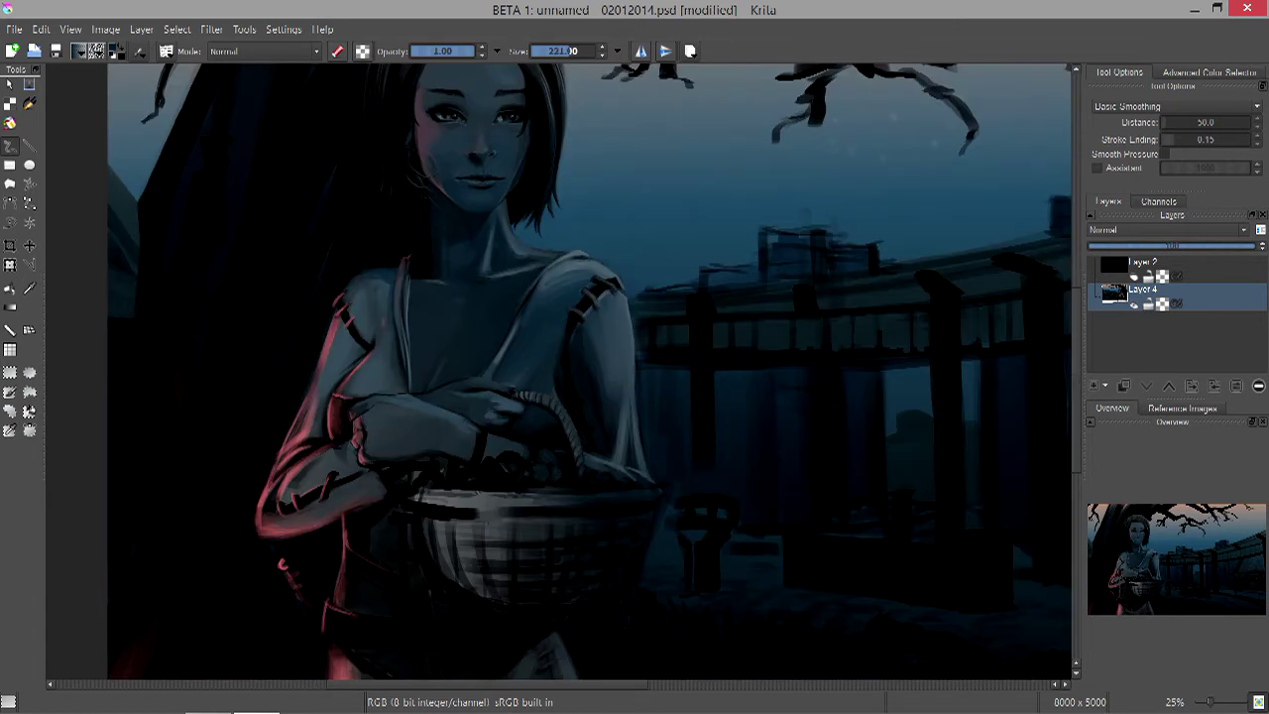
pyautogui.moveTo(470, 484)
pyautogui.mouseDown()
pyautogui.moveTo(500, 466)
pyautogui.moveTo(512, 485)
pyautogui.moveTo(420, 479)
pyautogui.moveTo(495, 466)
pyautogui.mouseUp()
pyautogui.keyDown('ctrl'); pyautogui.click(621, 482); pyautogui.keyUp('ctrl')
pyautogui.moveTo(628, 482); pyautogui.dragTo(536, 482)
# - With a smaller brush, brighten the basket rim and touch up the rim and sleeve
pyautogui.press('[')
pyautogui.press('[')
pyautogui.press('[')
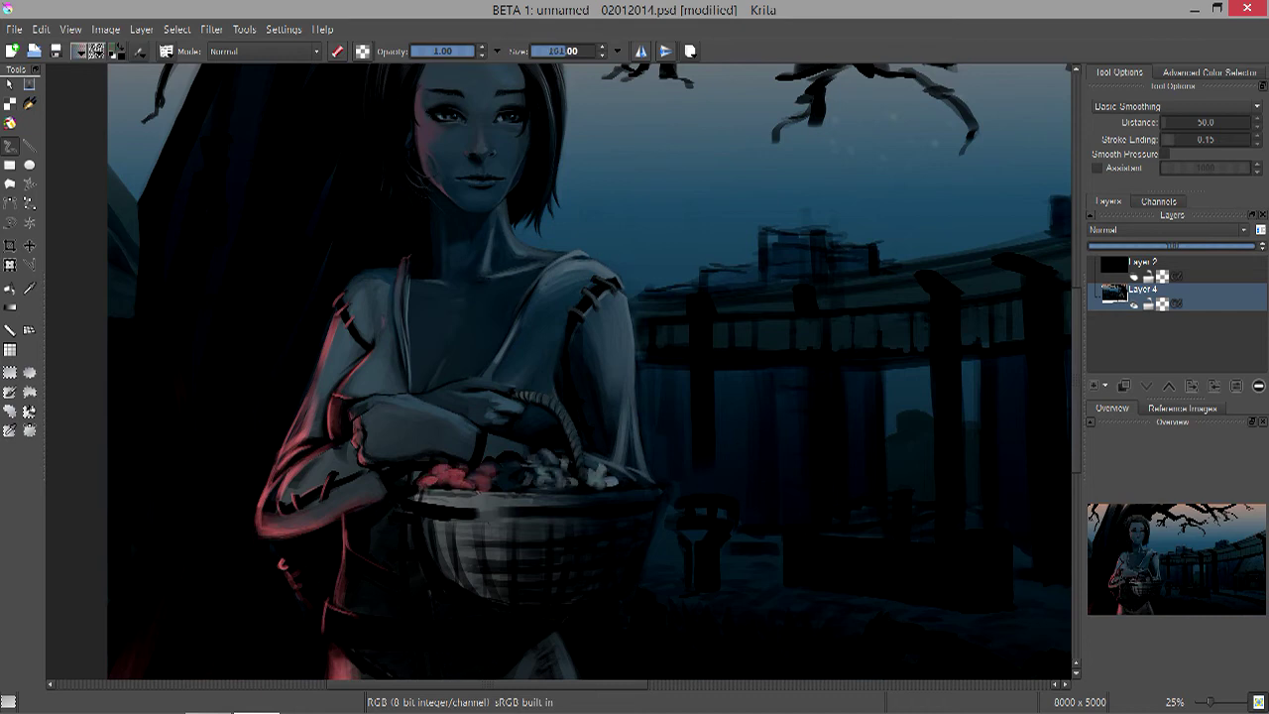
pyautogui.press('+')
pyautogui.press('-')
pyautogui.press('[')
pyautogui.press('[')
pyautogui.press('[')
pyautogui.moveTo(408, 492); pyautogui.dragTo(480, 506)
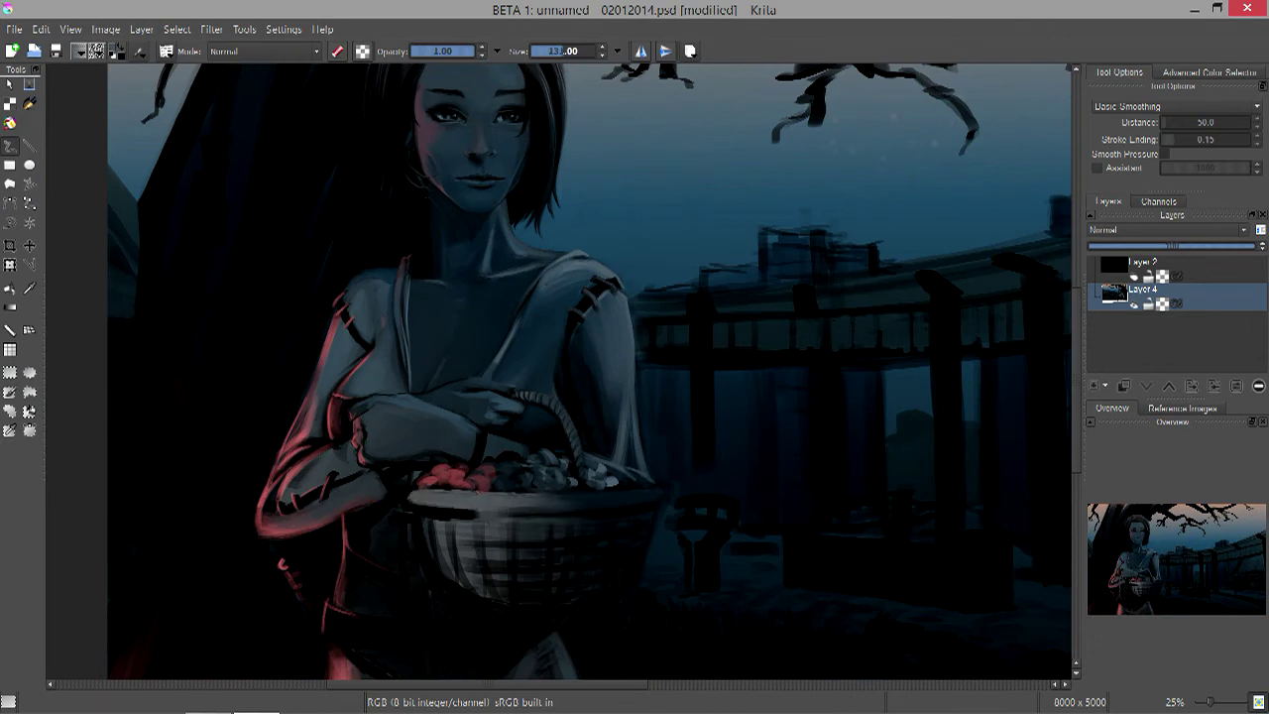
pyautogui.press('[')
pyautogui.moveTo(555, 515); pyautogui.dragTo(482, 512)
pyautogui.moveTo(394, 456)
pyautogui.mouseDown()
pyautogui.moveTo(418, 474)
pyautogui.moveTo(416, 460)
pyautogui.moveTo(422, 483)
pyautogui.mouseUp()
# - Zoom between the figure and the whole painting to check the basket while adjusting brush size
pyautogui.press(']')
pyautogui.press(']')
pyautogui.press(']')
pyautogui.press(']')
pyautogui.press('-')
pyautogui.press('+')
pyautogui.press('+')
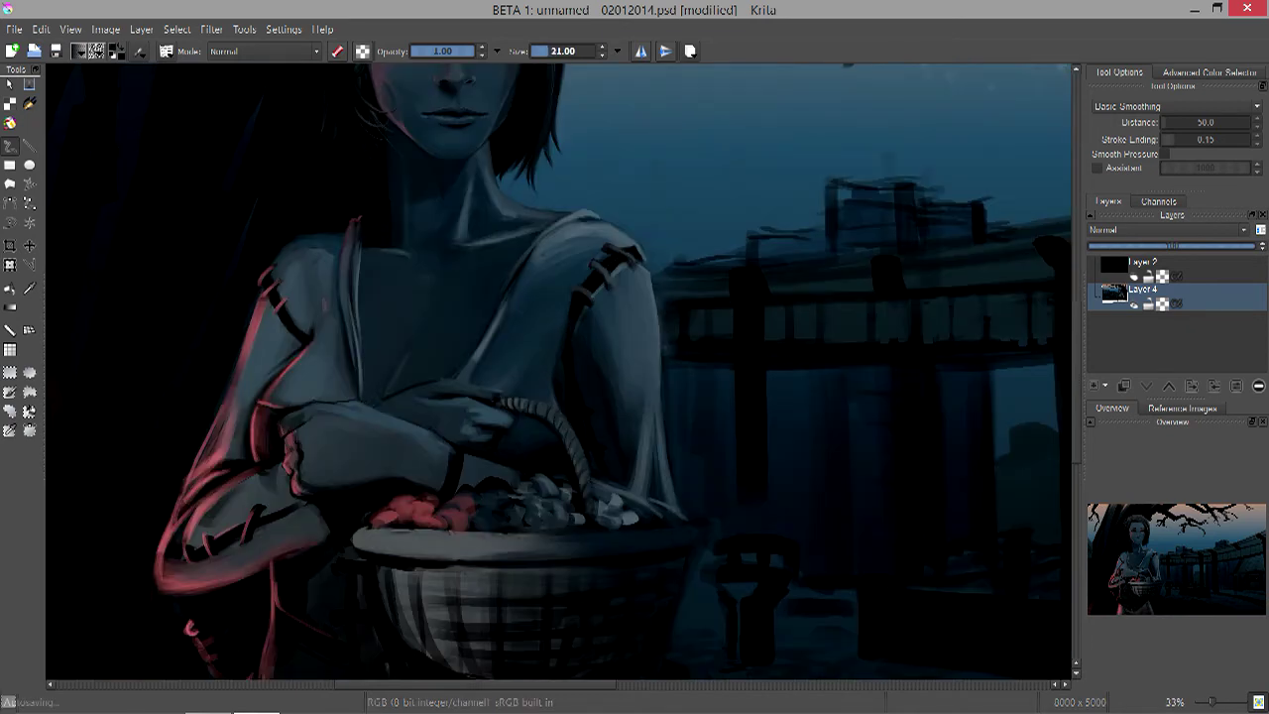
pyautogui.press('-')
pyautogui.press('+')
pyautogui.press('[')
pyautogui.press('[')
pyautogui.press('[')
pyautogui.press('[')
pyautogui.press(']')
pyautogui.press(']')
pyautogui.press(']')
pyautogui.press(']')
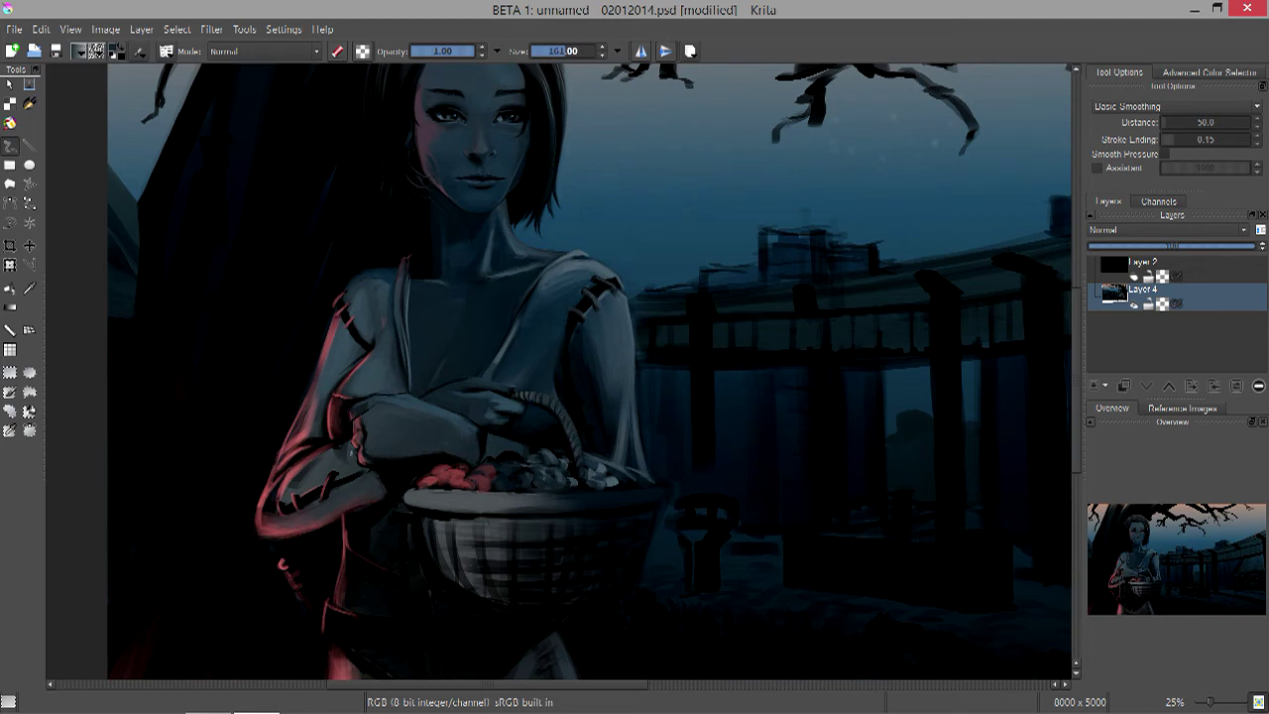
pyautogui.press('[')
pyautogui.press('-')
pyautogui.press('+')
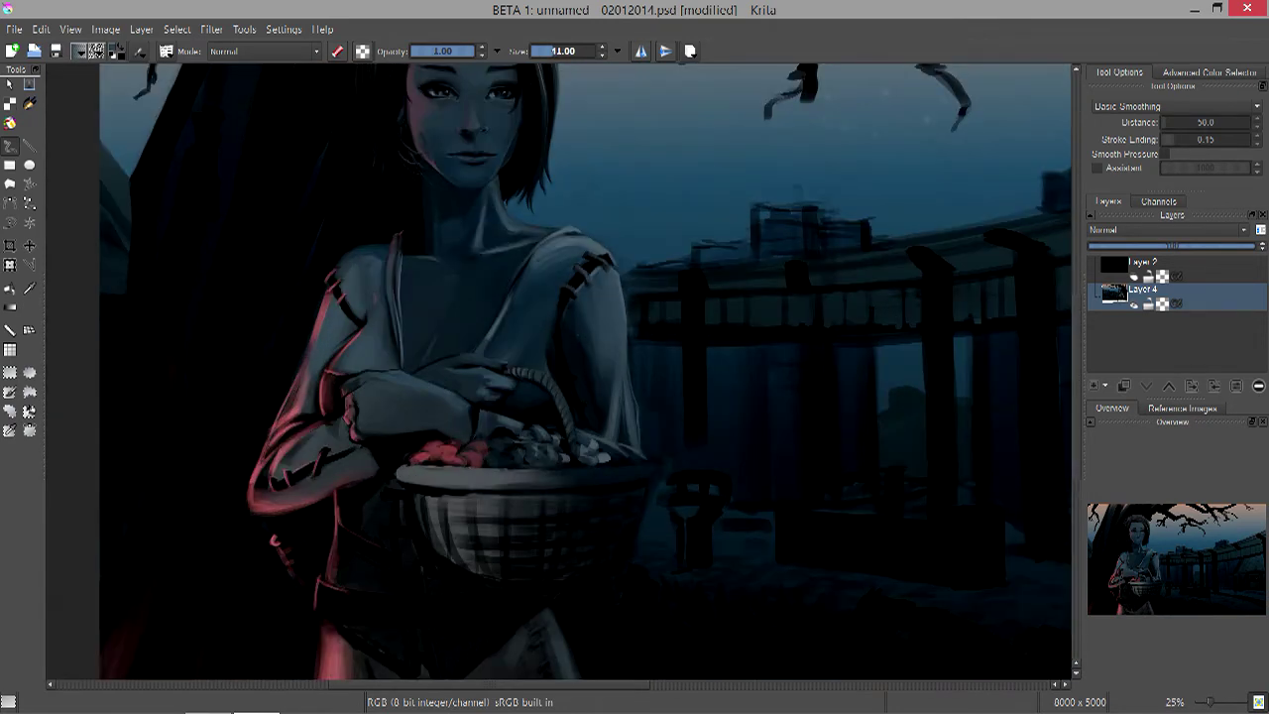
pyautogui.press('-')
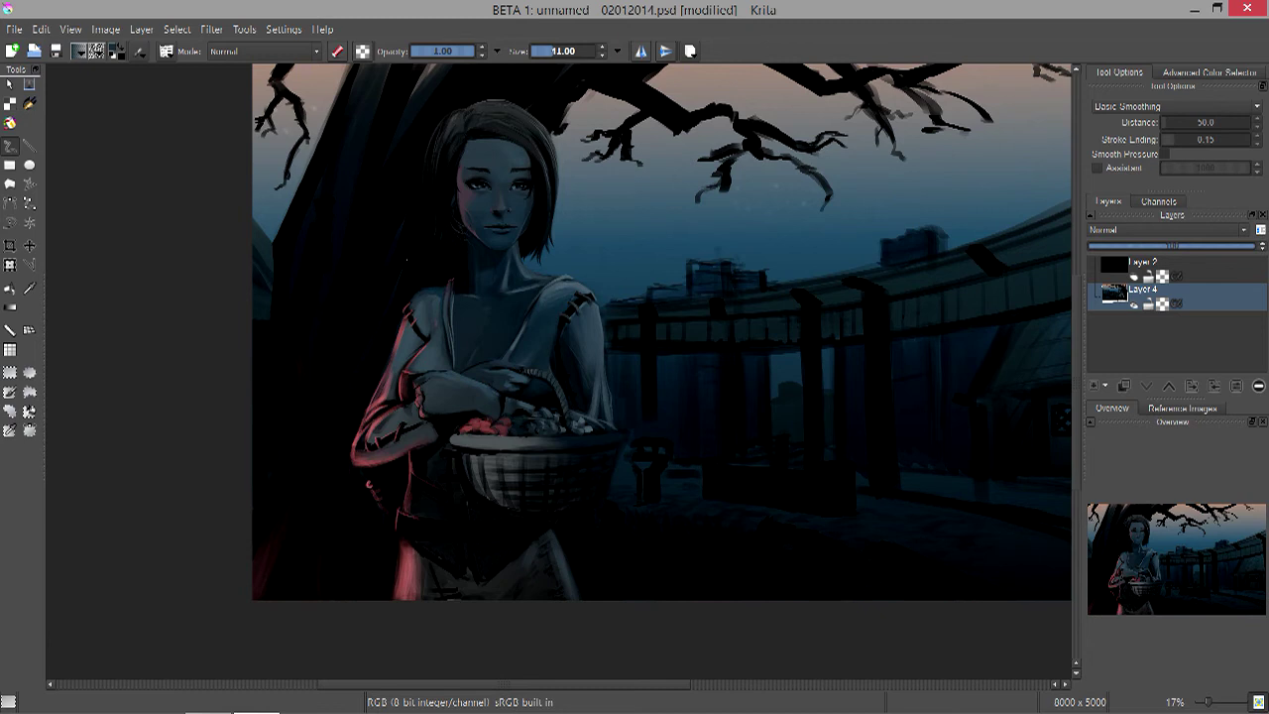
pyautogui.press('+')
pyautogui.press('[')
pyautogui.press('-')
# - Hatch light and dark strokes over the basket's left and lower-left side
pyautogui.press('+')
pyautogui.press('+')
pyautogui.press(']')
pyautogui.moveTo(411, 374)
pyautogui.mouseDown()
pyautogui.moveTo(396, 396)
pyautogui.moveTo(407, 446)
pyautogui.moveTo(436, 471)
pyautogui.moveTo(416, 416)
pyautogui.moveTo(477, 488)
pyautogui.mouseUp()
pyautogui.press(']')
pyautogui.moveTo(395, 367)
pyautogui.mouseDown()
pyautogui.moveTo(398, 412)
pyautogui.moveTo(442, 482)
pyautogui.moveTo(428, 474)
pyautogui.moveTo(472, 488)
pyautogui.mouseUp()
pyautogui.moveTo(400, 442); pyautogui.dragTo(433, 474)
pyautogui.press('[')
pyautogui.moveTo(462, 377); pyautogui.dragTo(466, 430)
pyautogui.press('[')
pyautogui.moveTo(395, 375)
pyautogui.mouseDown()
pyautogui.moveTo(458, 393)
pyautogui.moveTo(406, 423)
pyautogui.moveTo(458, 444)
pyautogui.moveTo(496, 426)
pyautogui.moveTo(506, 485)
pyautogui.mouseUp()
# - Paint light weave bands across the basket's centre and right side, touching up the right rim
pyautogui.moveTo(524, 391); pyautogui.dragTo(540, 486)
pyautogui.moveTo(561, 383)
pyautogui.mouseDown()
pyautogui.moveTo(569, 458)
pyautogui.moveTo(606, 472)
pyautogui.mouseUp()
pyautogui.press(']')
pyautogui.press('[')
pyautogui.moveTo(385, 375)
pyautogui.mouseDown()
pyautogui.moveTo(406, 441)
pyautogui.moveTo(459, 415)
pyautogui.moveTo(488, 486)
pyautogui.mouseUp()
pyautogui.moveTo(524, 384); pyautogui.dragTo(533, 488)
pyautogui.press('[')
pyautogui.moveTo(514, 436); pyautogui.dragTo(555, 432)
pyautogui.moveTo(633, 391); pyautogui.dragTo(668, 371)
pyautogui.press(']')
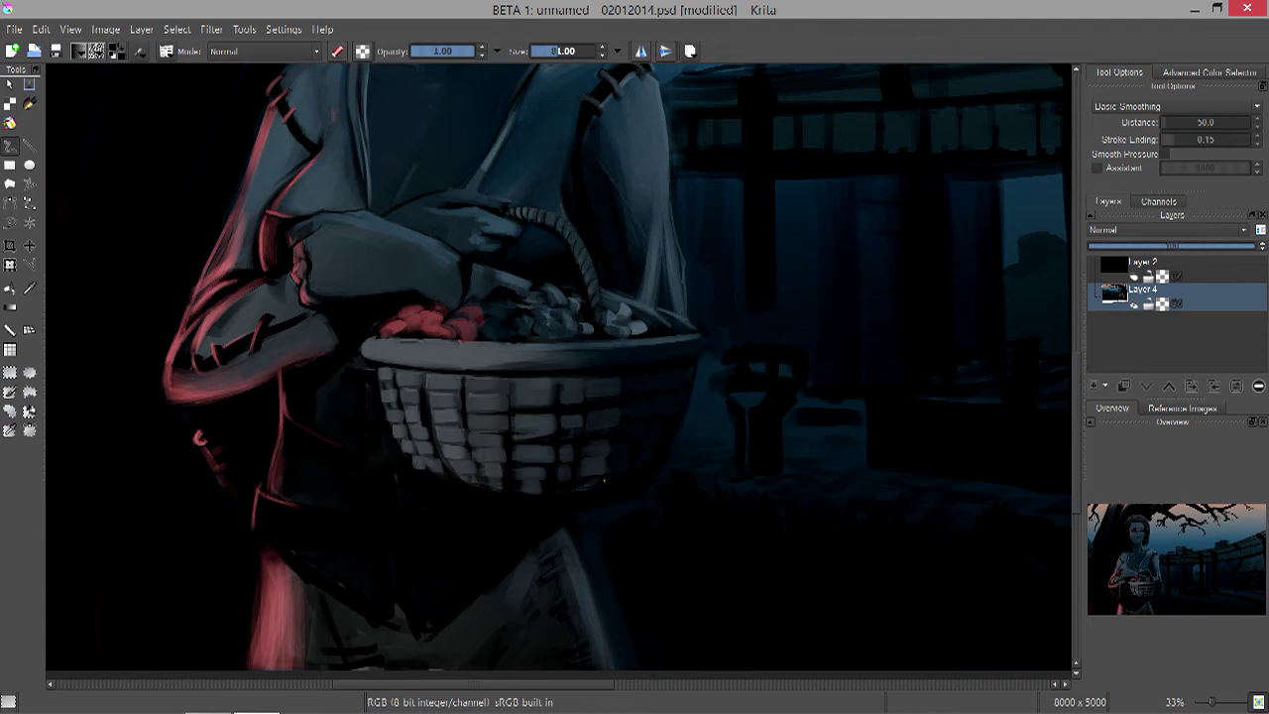
# - Brighten the right edge of the robe below the basket
pyautogui.press('-')
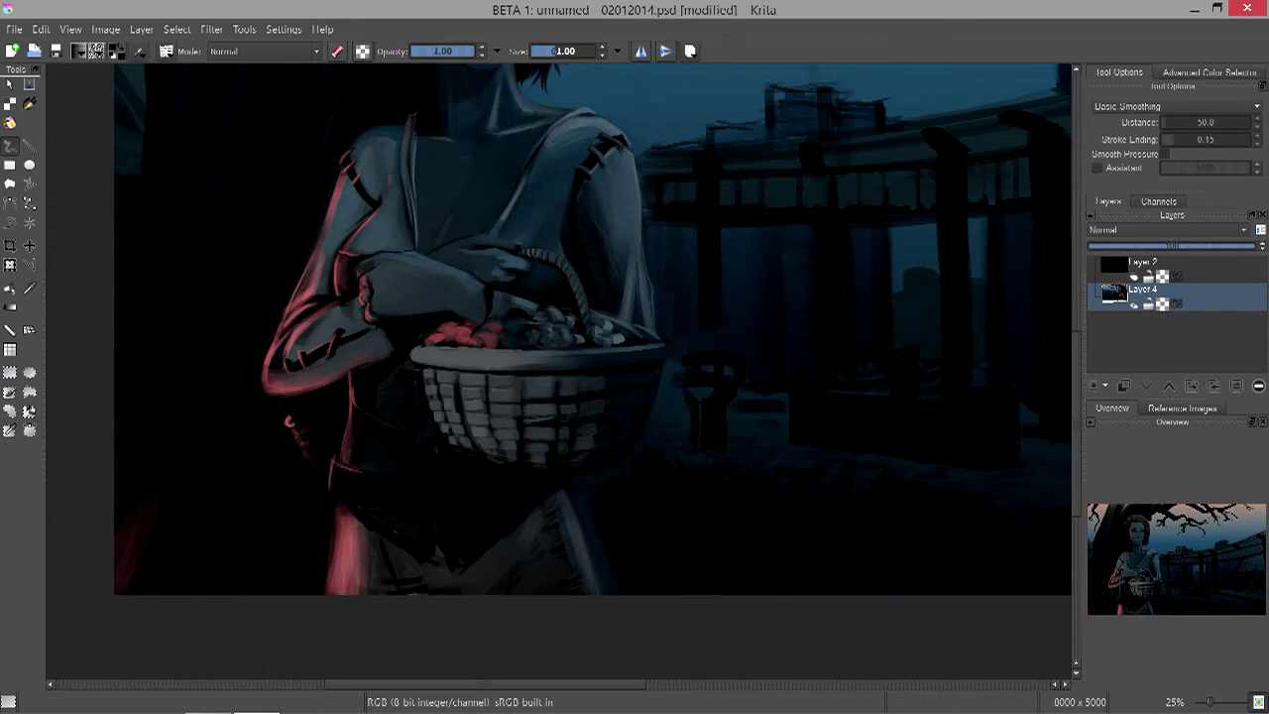
pyautogui.press('[')
pyautogui.press('[')
pyautogui.scroll(-3, 536, 387)
pyautogui.scroll(3, 594, 327)
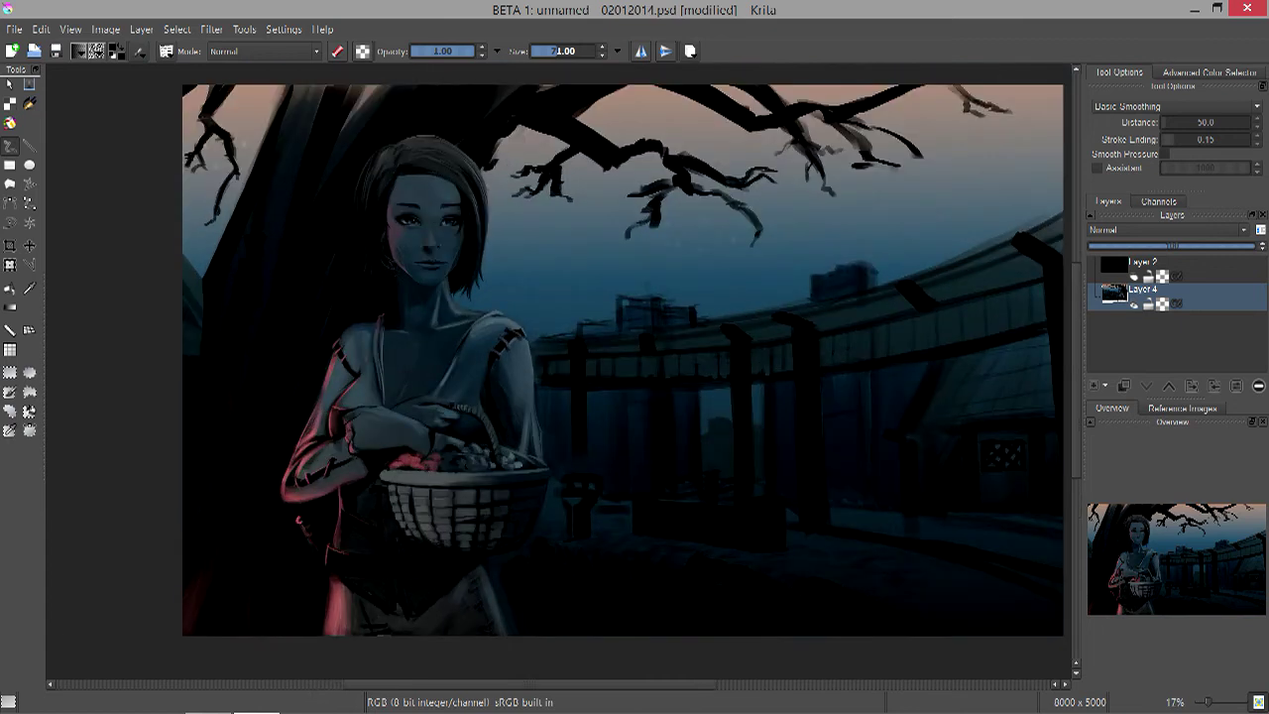
pyautogui.press('[')
pyautogui.press('+')
pyautogui.press('[')
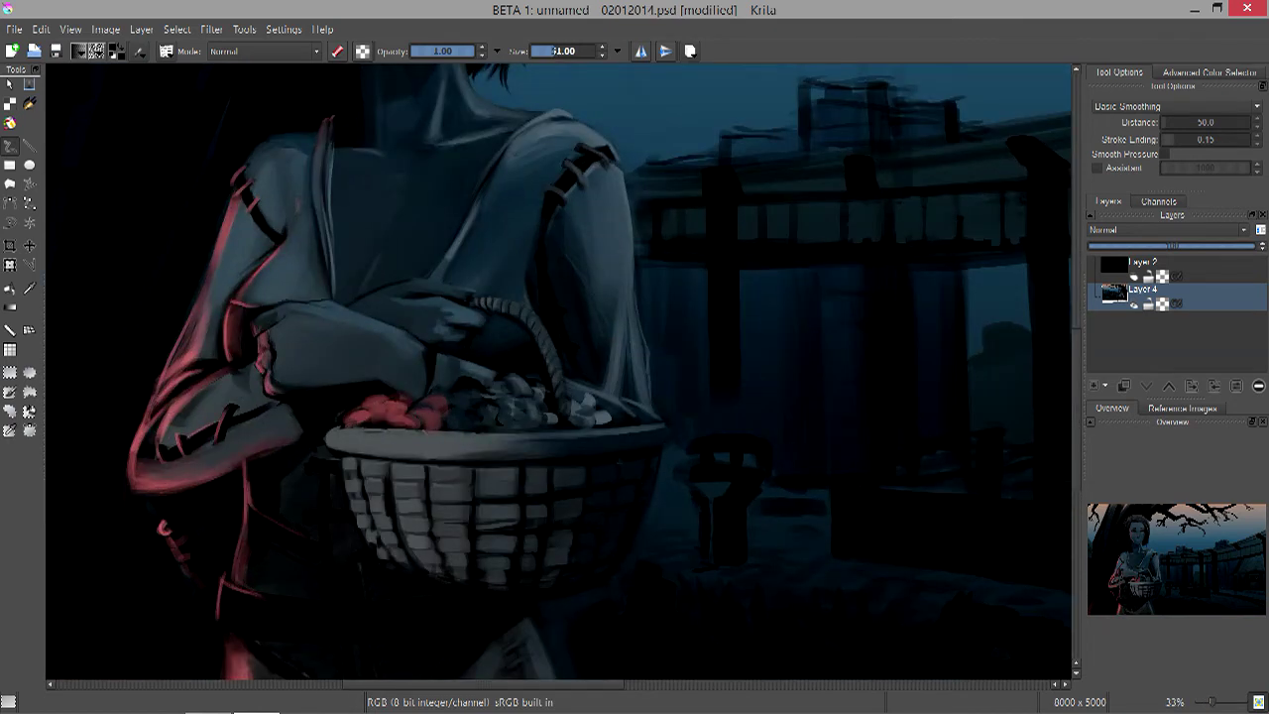
pyautogui.press('[')
pyautogui.scroll(-3, 645, 463)
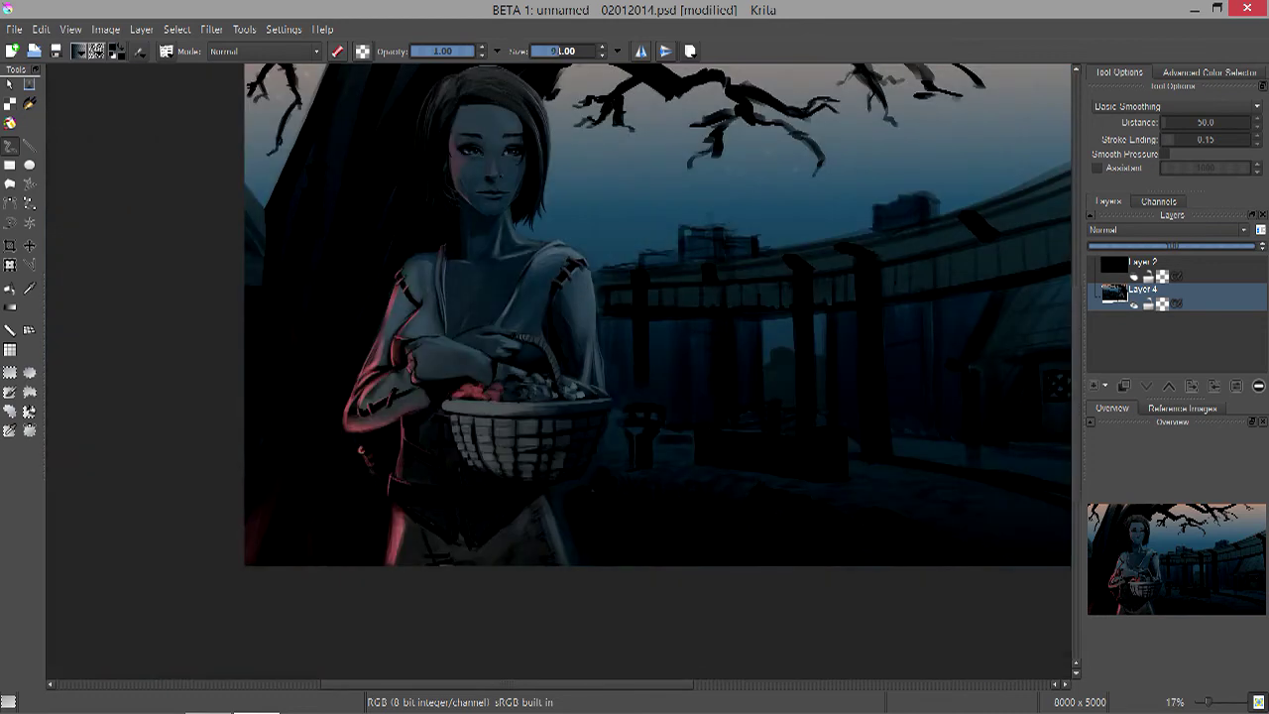
pyautogui.scroll(3, 644, 464)
pyautogui.press('[')
pyautogui.scroll(-3, 664, 437)
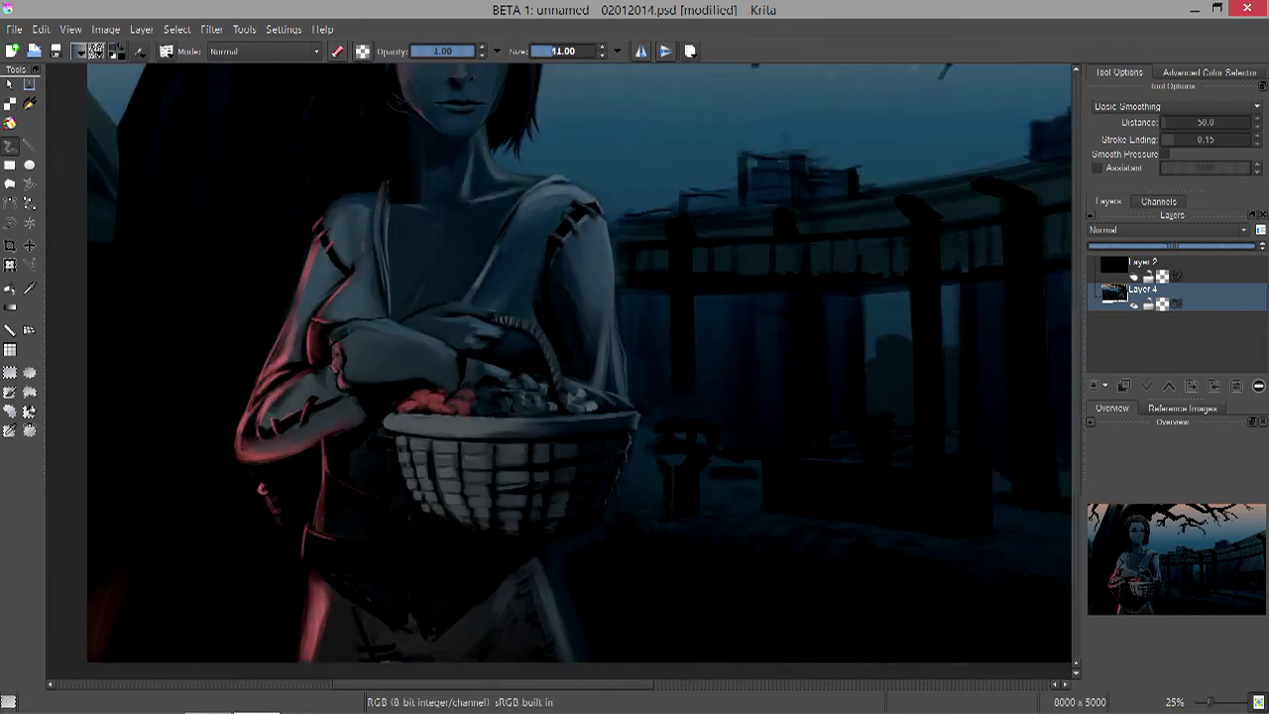
pyautogui.scroll(2, 664, 437)
pyautogui.scroll(-2, 664, 437)
pyautogui.scroll(3, 562, 378)
pyautogui.press(']')
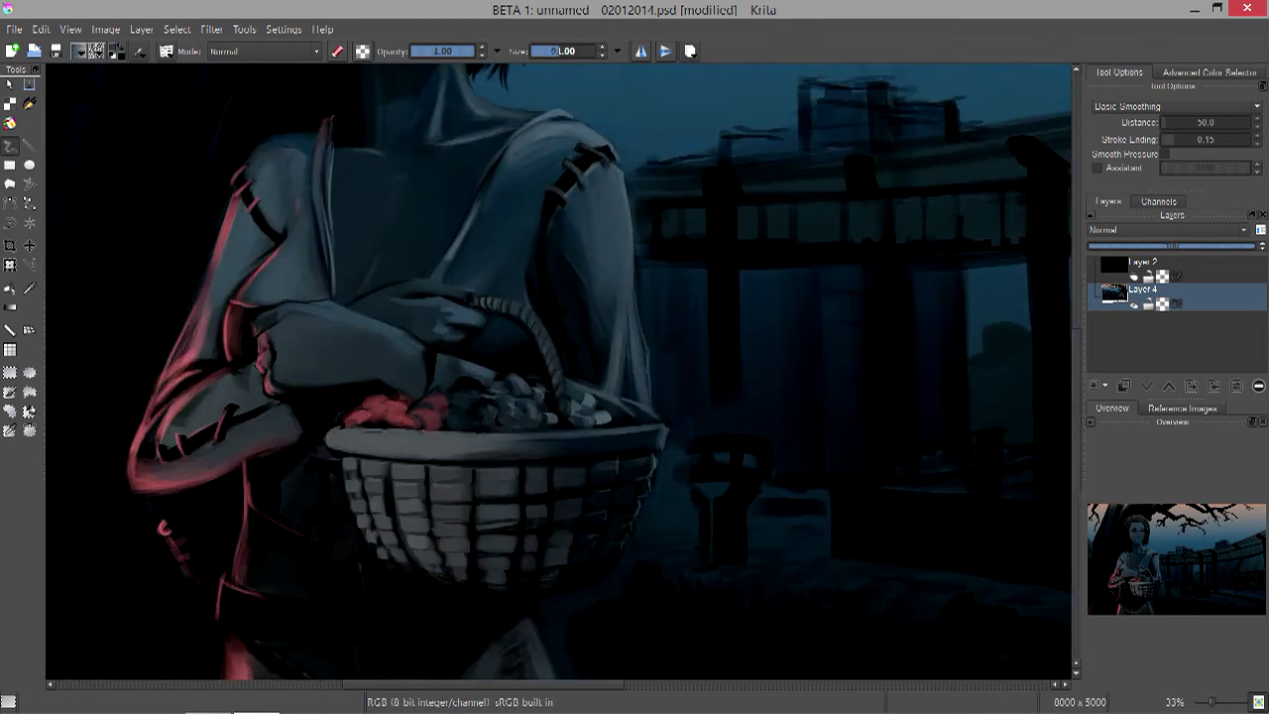
pyautogui.scroll(-3, 562, 378)
pyautogui.scroll(3, 562, 379)
pyautogui.press(']')
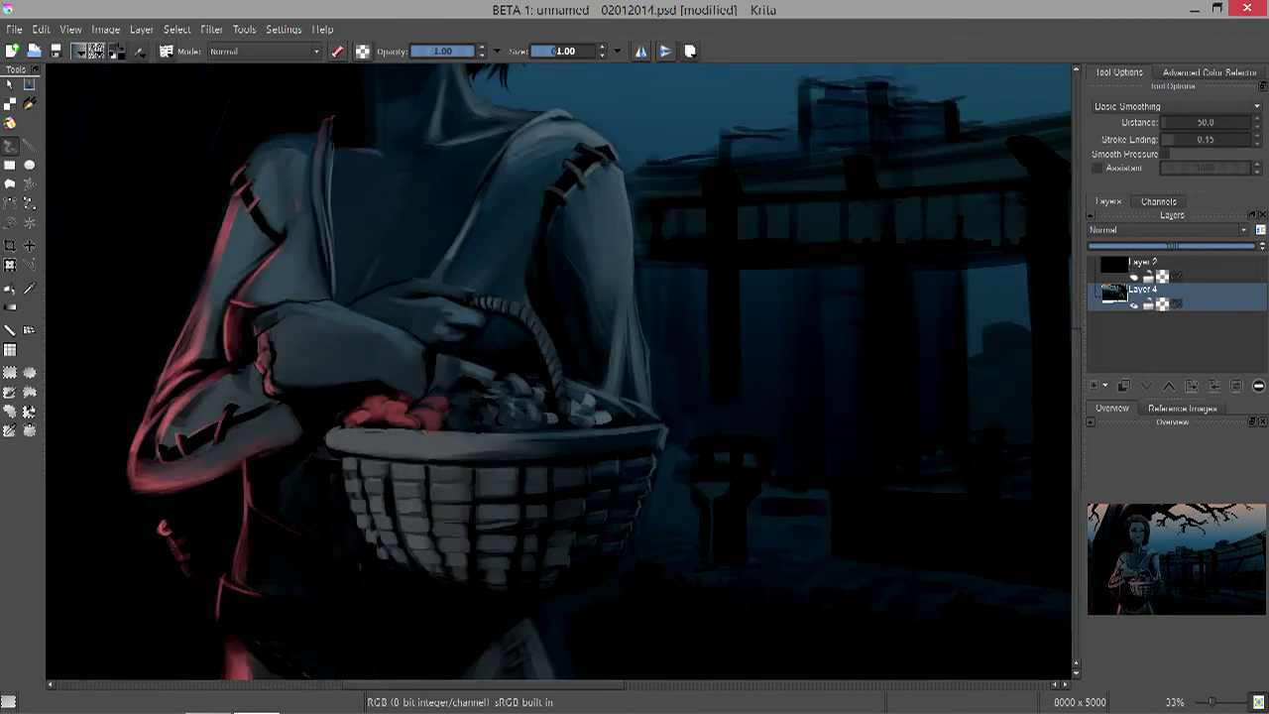
pyautogui.scroll(-2, 562, 378)
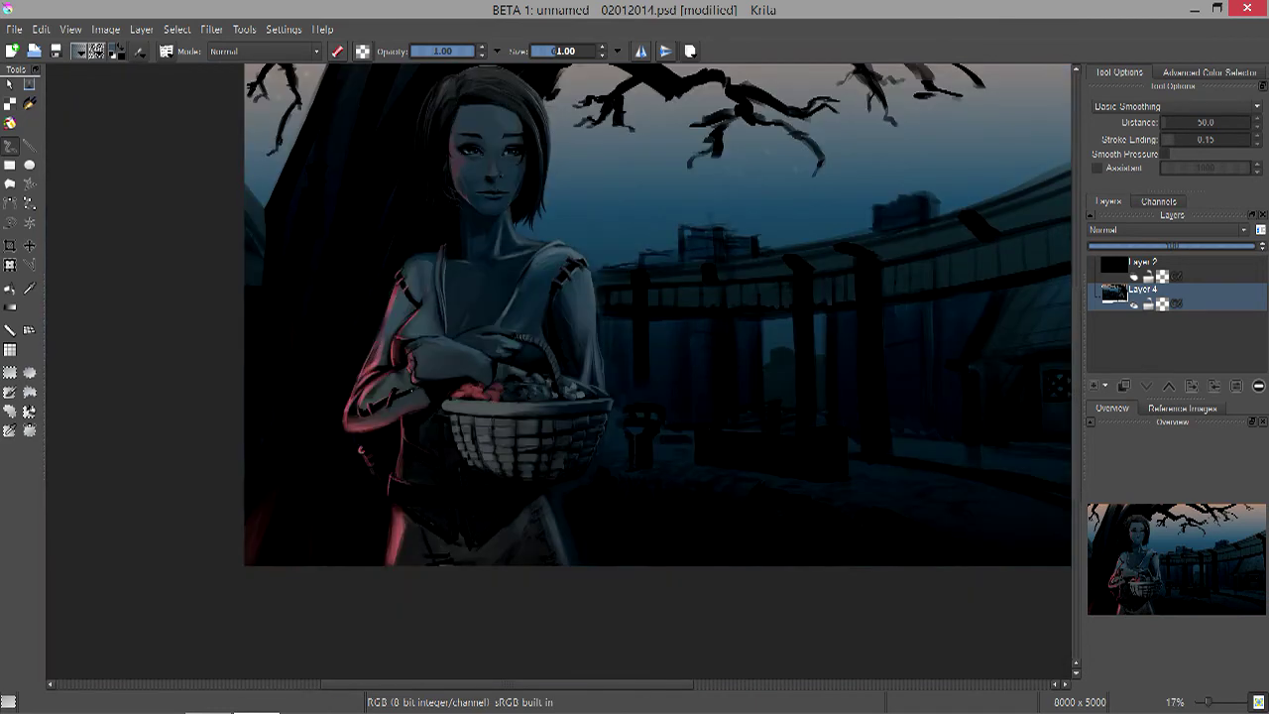
pyautogui.moveTo(565, 565); pyautogui.dragTo(545, 501)
# - Set the brush size to 371 and pan the view to the lower robe
pyautogui.write('371')
pyautogui.press('Return')
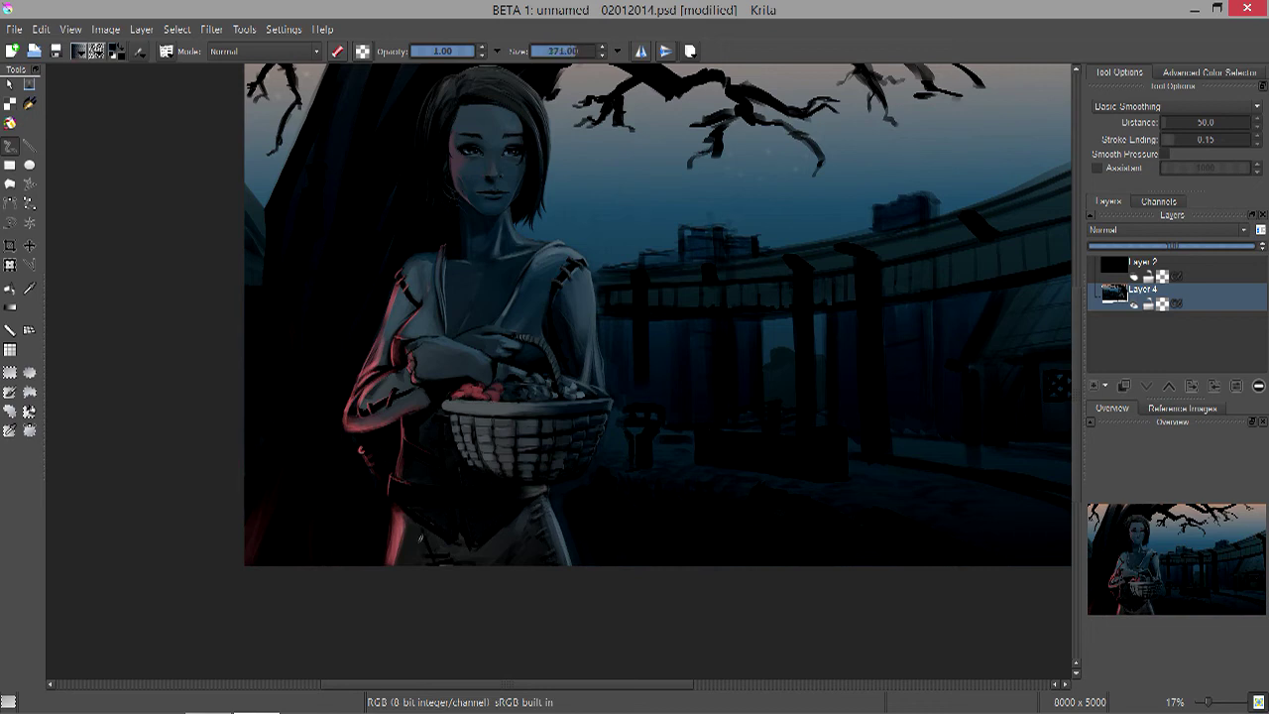
pyautogui.scroll(1, 555, 377)
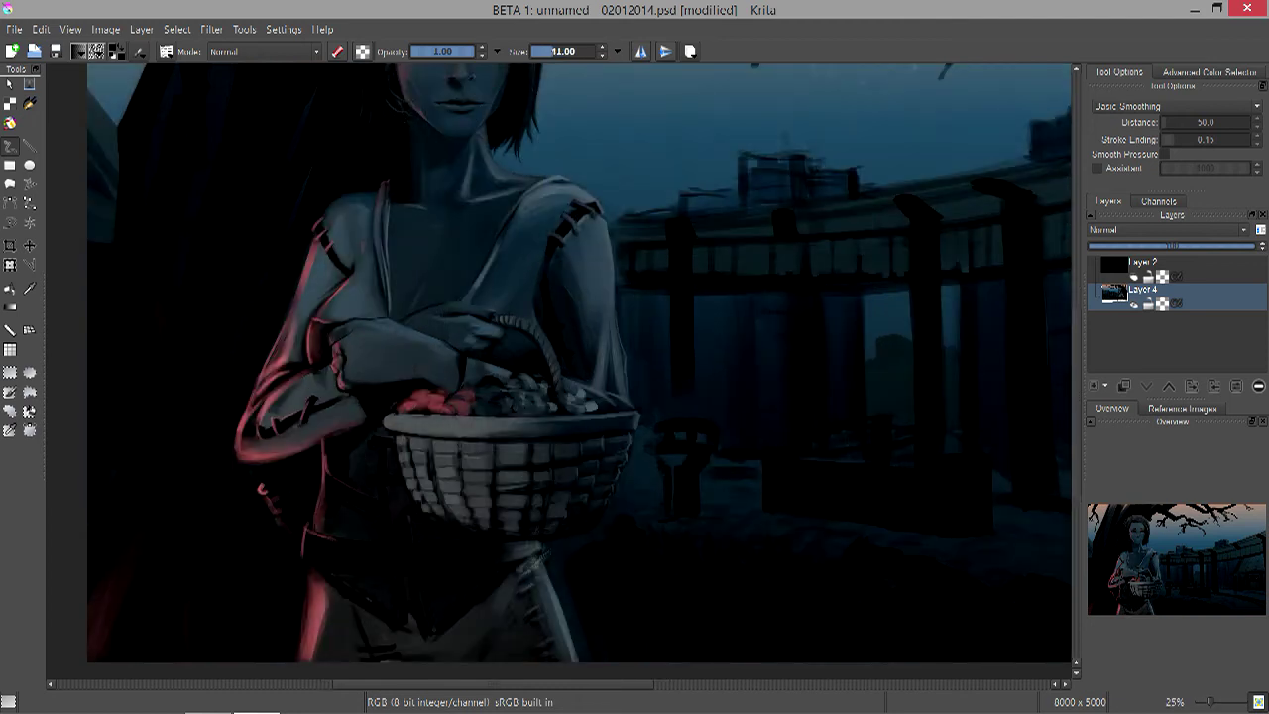
pyautogui.moveTo(580, 364); pyautogui.dragTo(604, 267)
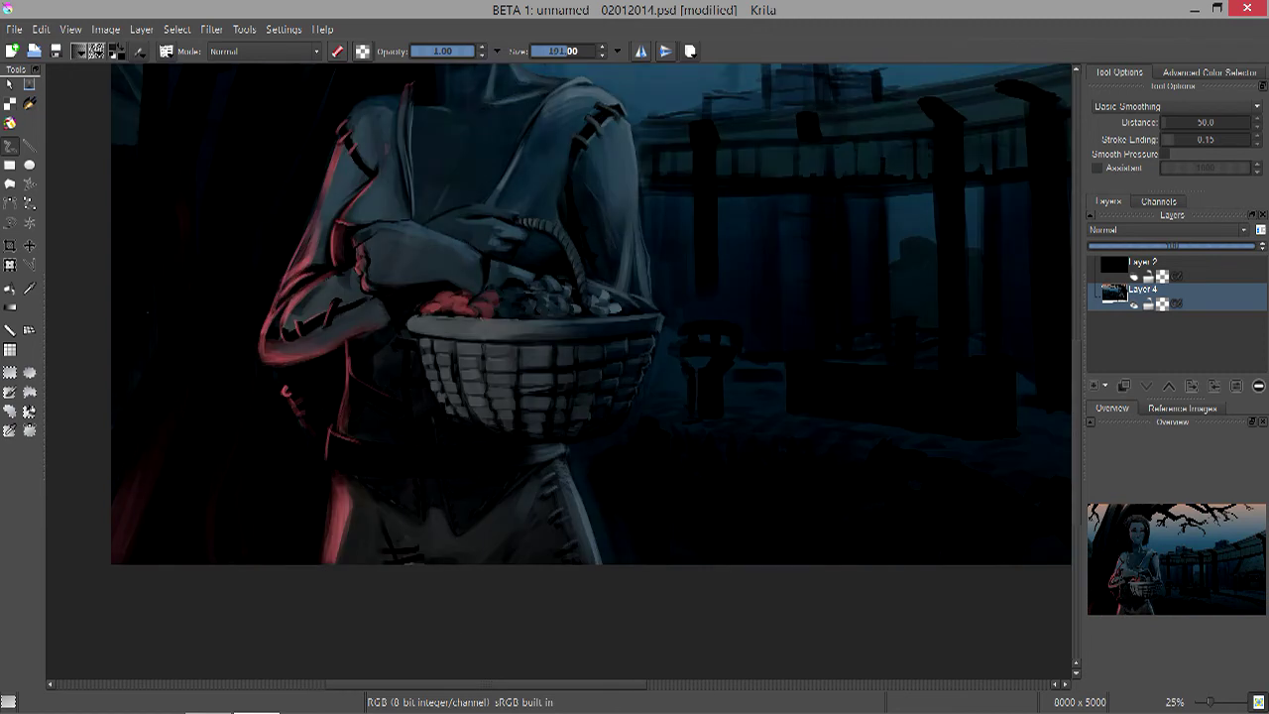
# - Paint a dark stroke along the forearm's lower edge just above the basket
pyautogui.press(']')
pyautogui.press('[')
pyautogui.press('[')
pyautogui.press('[')
pyautogui.press('[')
pyautogui.press('[')
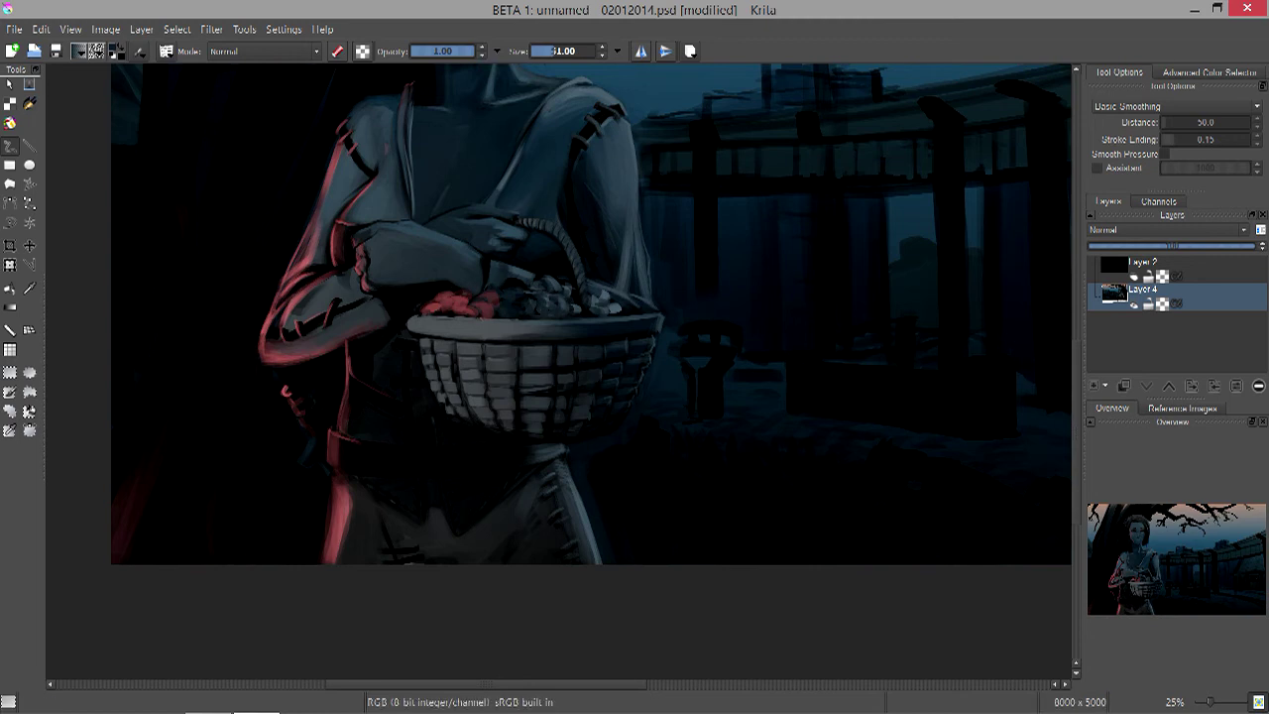
pyautogui.press('-')
pyautogui.press('+')
pyautogui.press('+')
pyautogui.press(']')
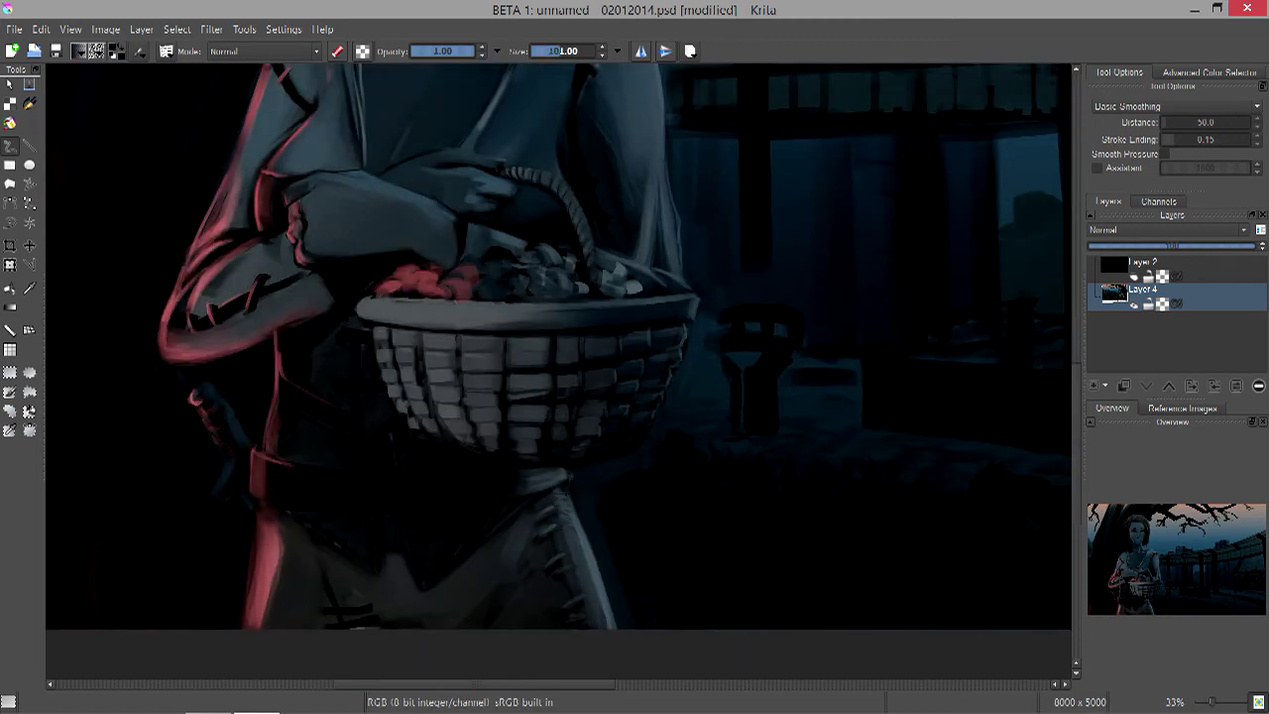
pyautogui.press('-')
pyautogui.press('-')
pyautogui.press('-')
pyautogui.press('-')
pyautogui.press('+')
pyautogui.press('+')
pyautogui.press('+')
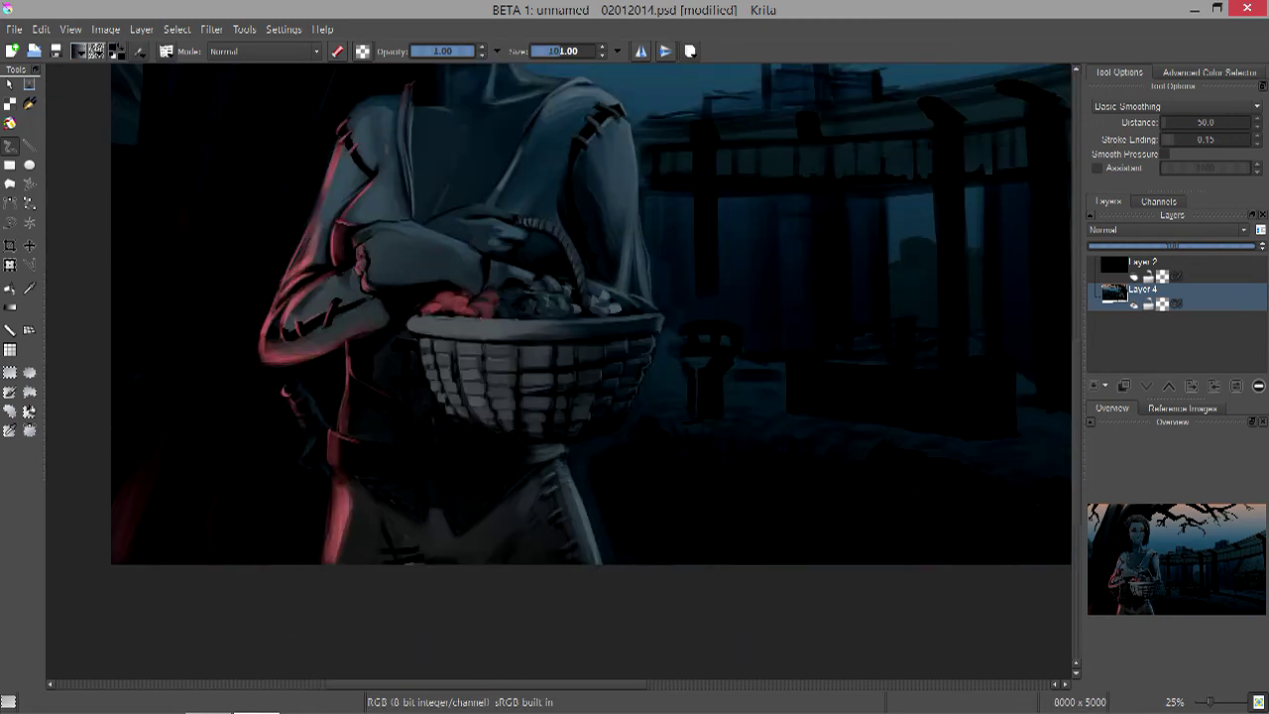
pyautogui.moveTo(332, 359); pyautogui.dragTo(260, 333)
# - Zoom in and out to review the figure and basket while resizing the brush
pyautogui.press('-')
pyautogui.press('-')
pyautogui.press('-')
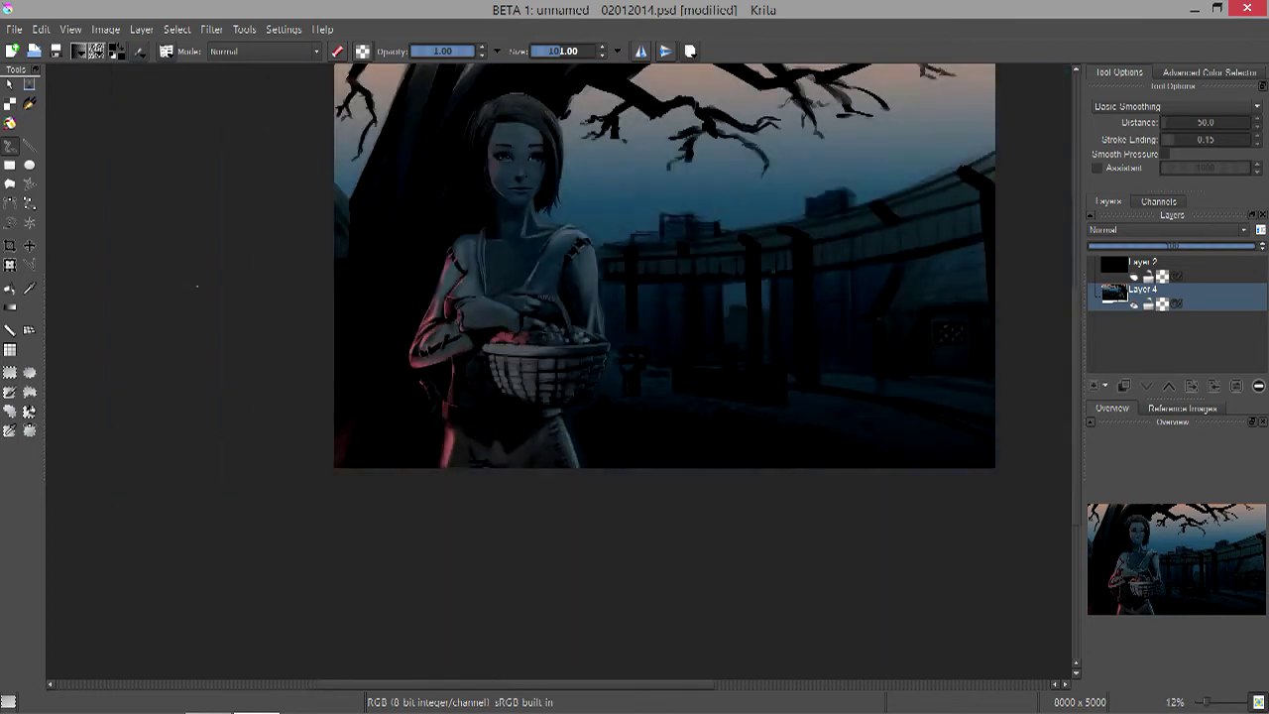
pyautogui.press('+')
pyautogui.press('+')
pyautogui.press('+')
pyautogui.press('+')
pyautogui.press('[')
pyautogui.press('-')
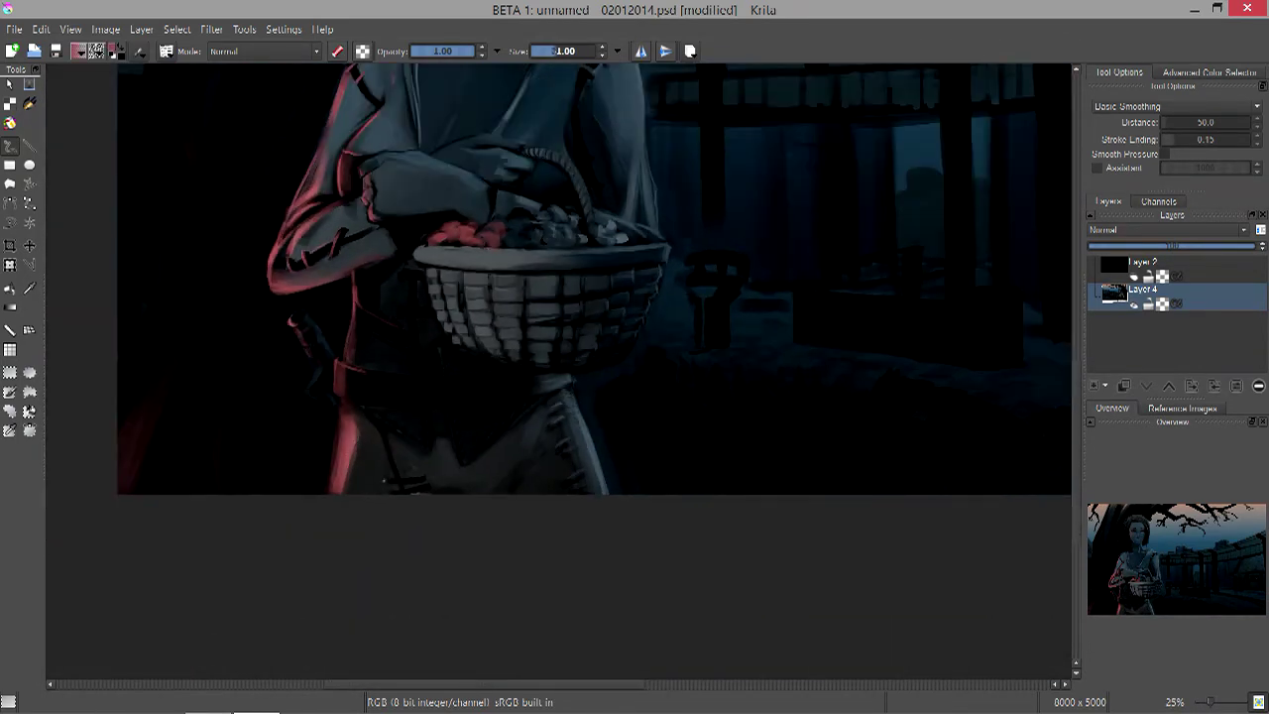
pyautogui.press('[')
pyautogui.press('-')
pyautogui.press('+')
pyautogui.press(']')
pyautogui.press(']')
pyautogui.press(']')
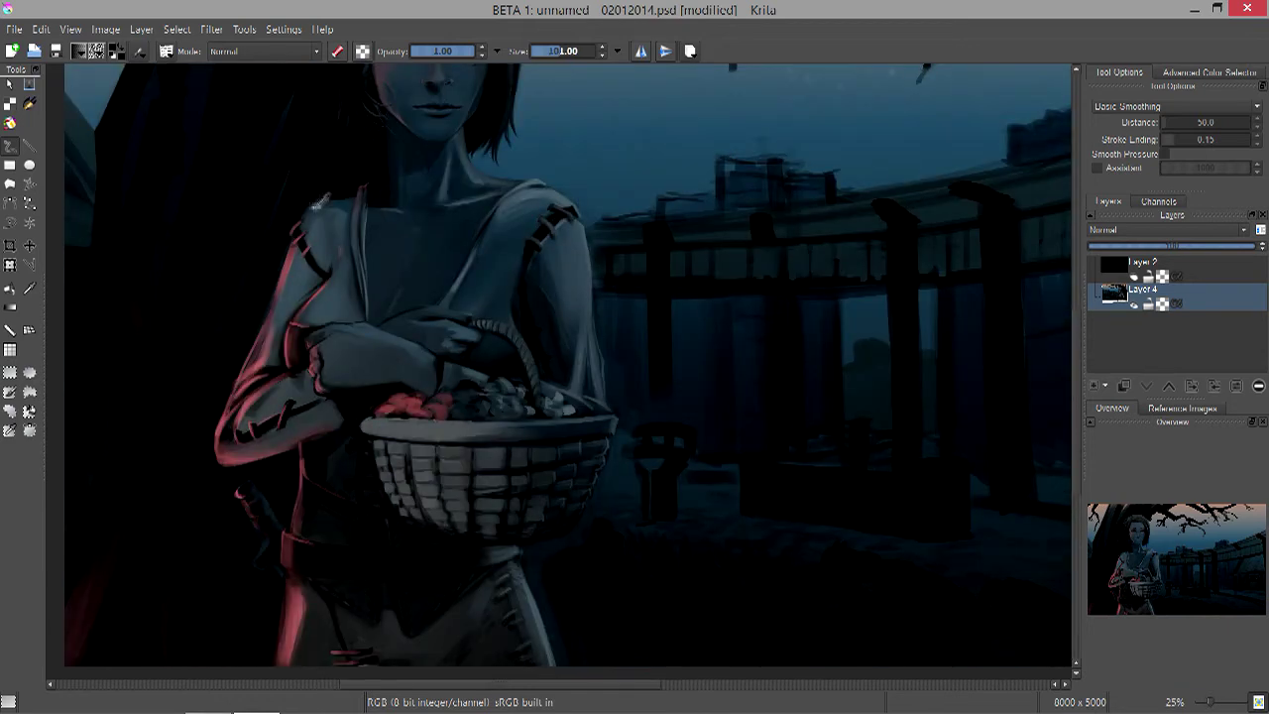
pyautogui.press('[')
pyautogui.press('[')
pyautogui.press('[')
pyautogui.press('[')
pyautogui.press('[')
pyautogui.press('[')
pyautogui.press('[')
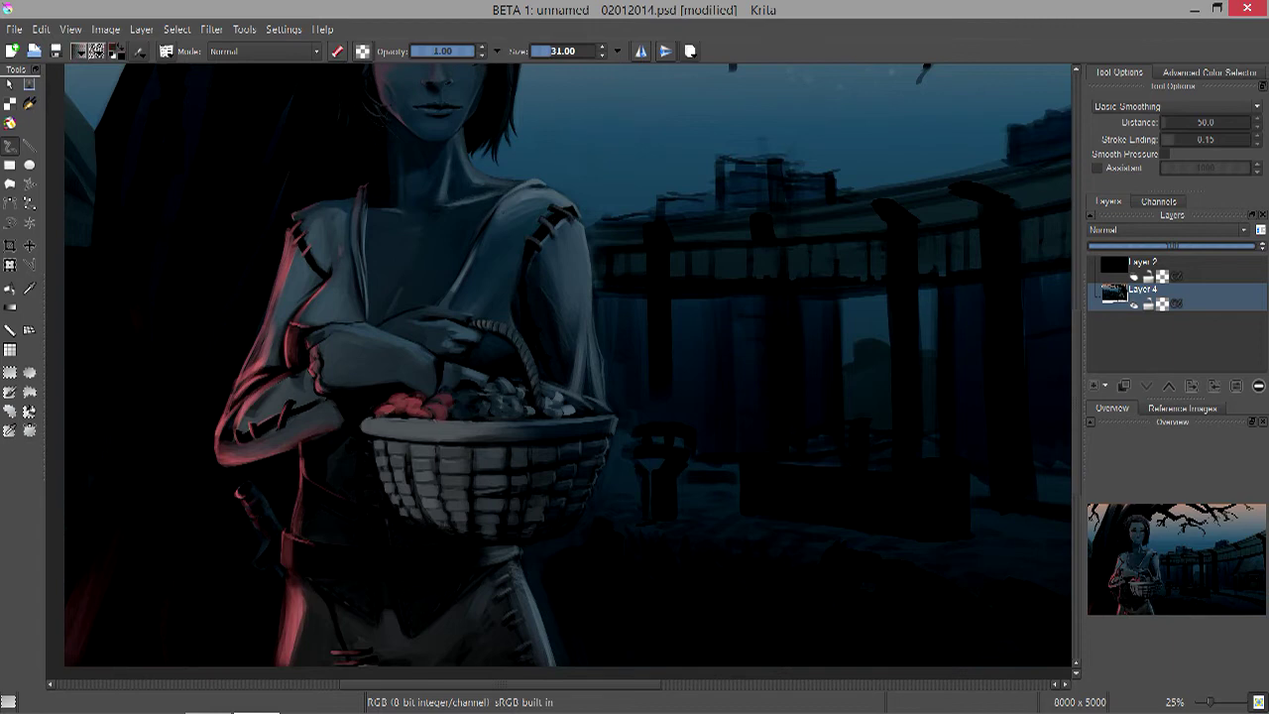
pyautogui.press('+')
pyautogui.press('-')
pyautogui.press('-')
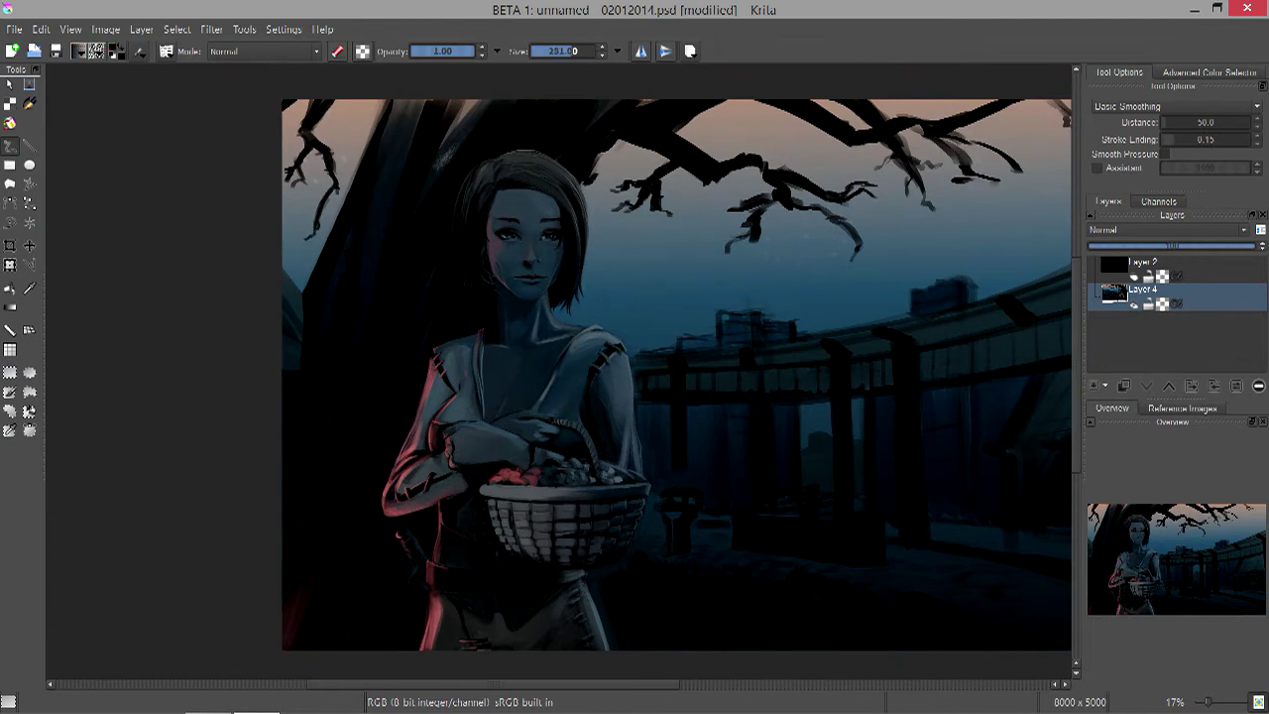
# - Darken the tree trunk's upper-left edge with a couple of dark strokes
pyautogui.moveTo(476, 139); pyautogui.dragTo(451, 104)
pyautogui.moveTo(436, 149); pyautogui.dragTo(392, 104)
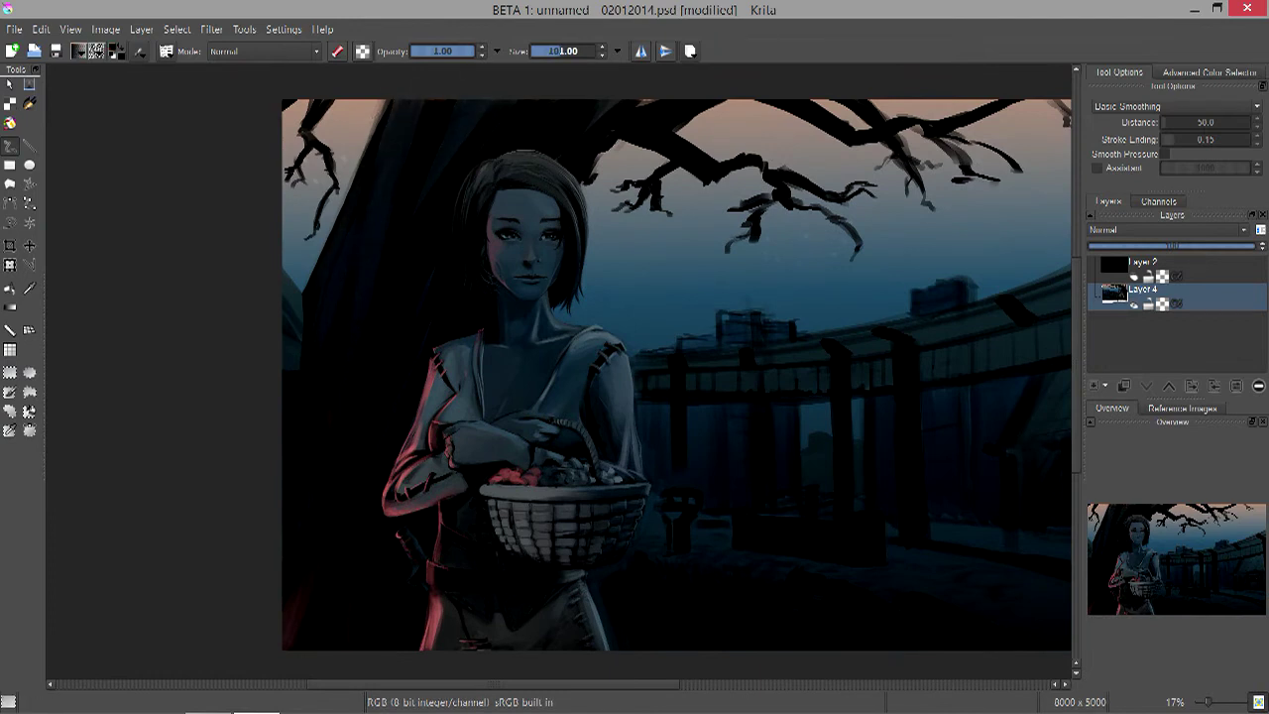
pyautogui.press('+')
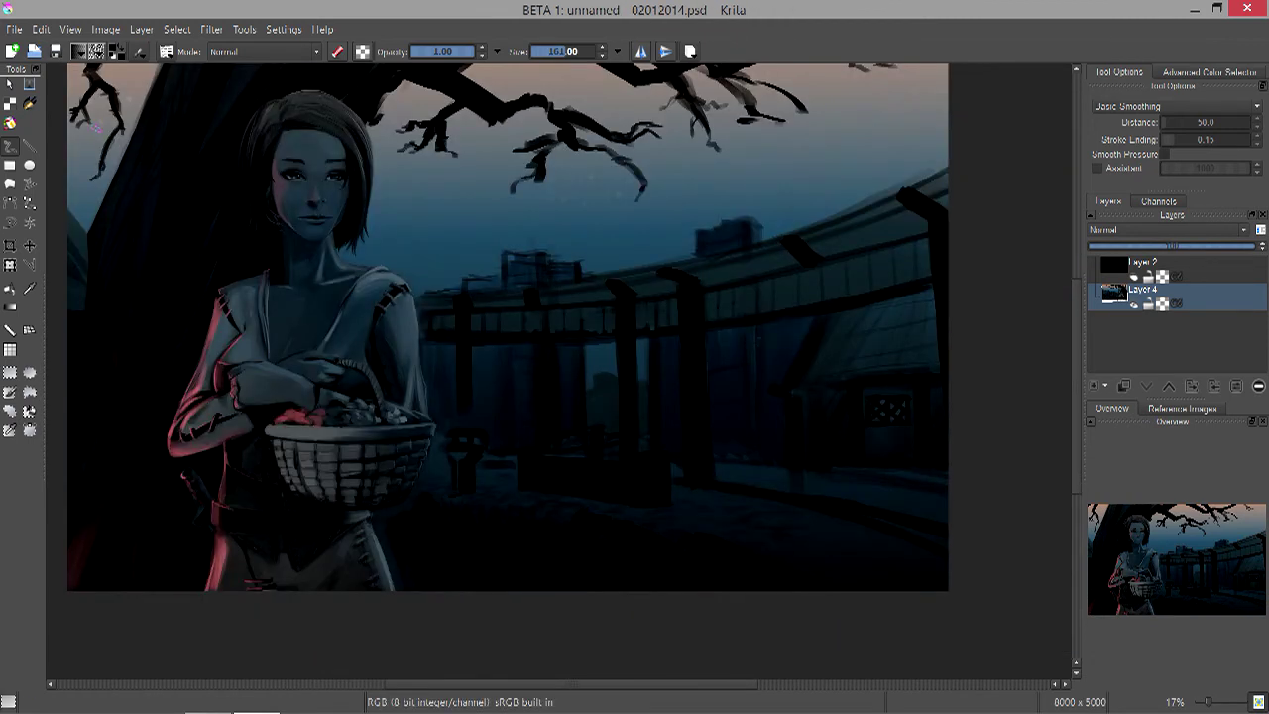
pyautogui.press('+')
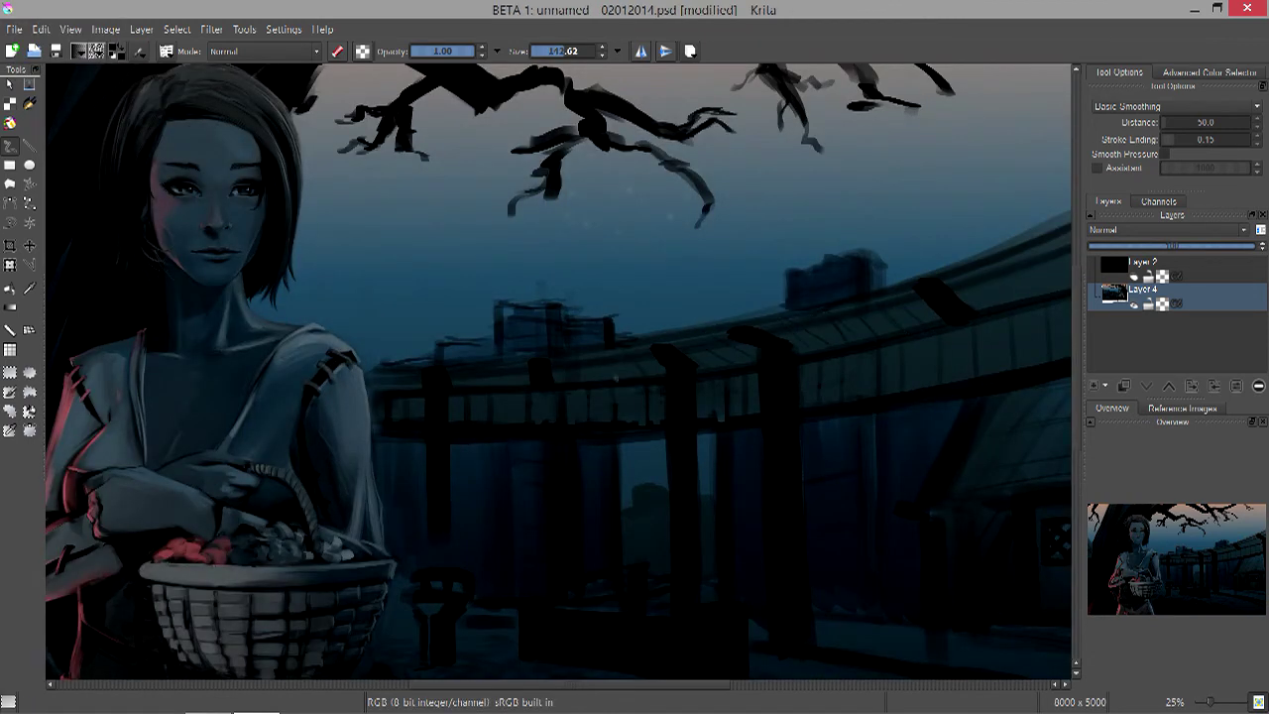
pyautogui.press('-')
pyautogui.press('-')
pyautogui.press('+')
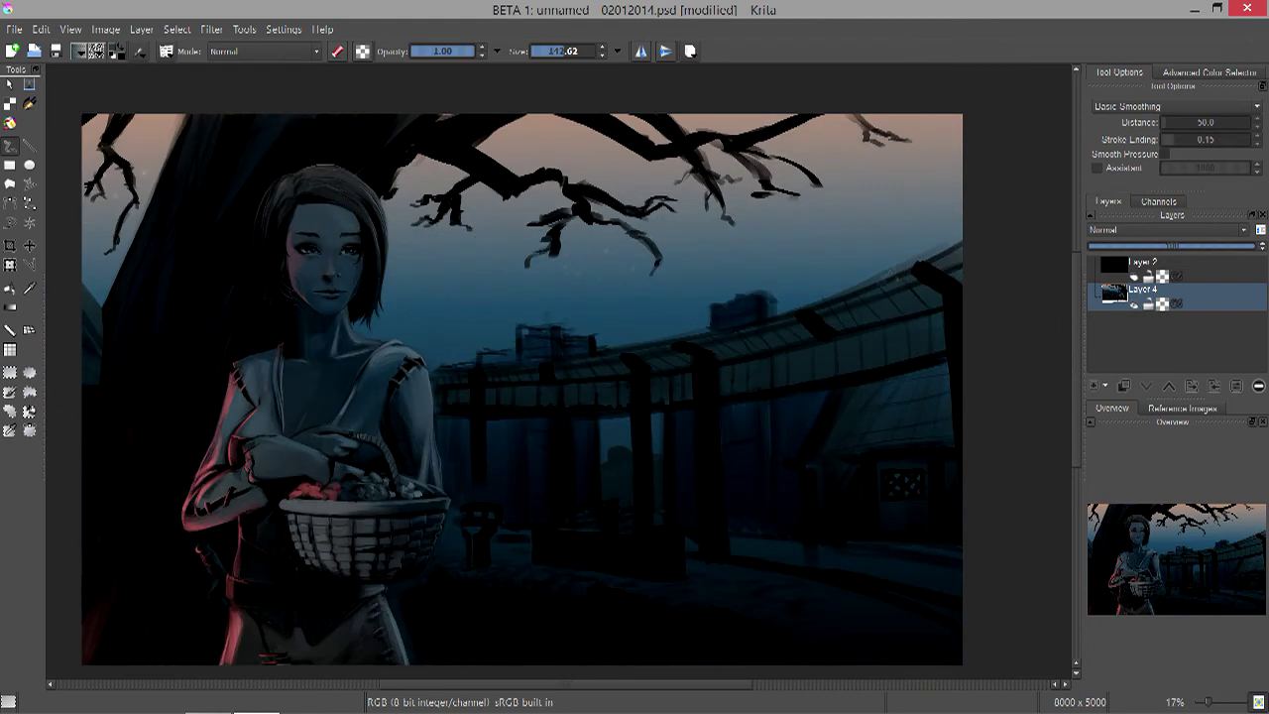
# - Brush a faint highlight along the bridge roof line, check it zoomed out, and save
pyautogui.moveTo(783, 320); pyautogui.dragTo(485, 369)
pyautogui.press(']')
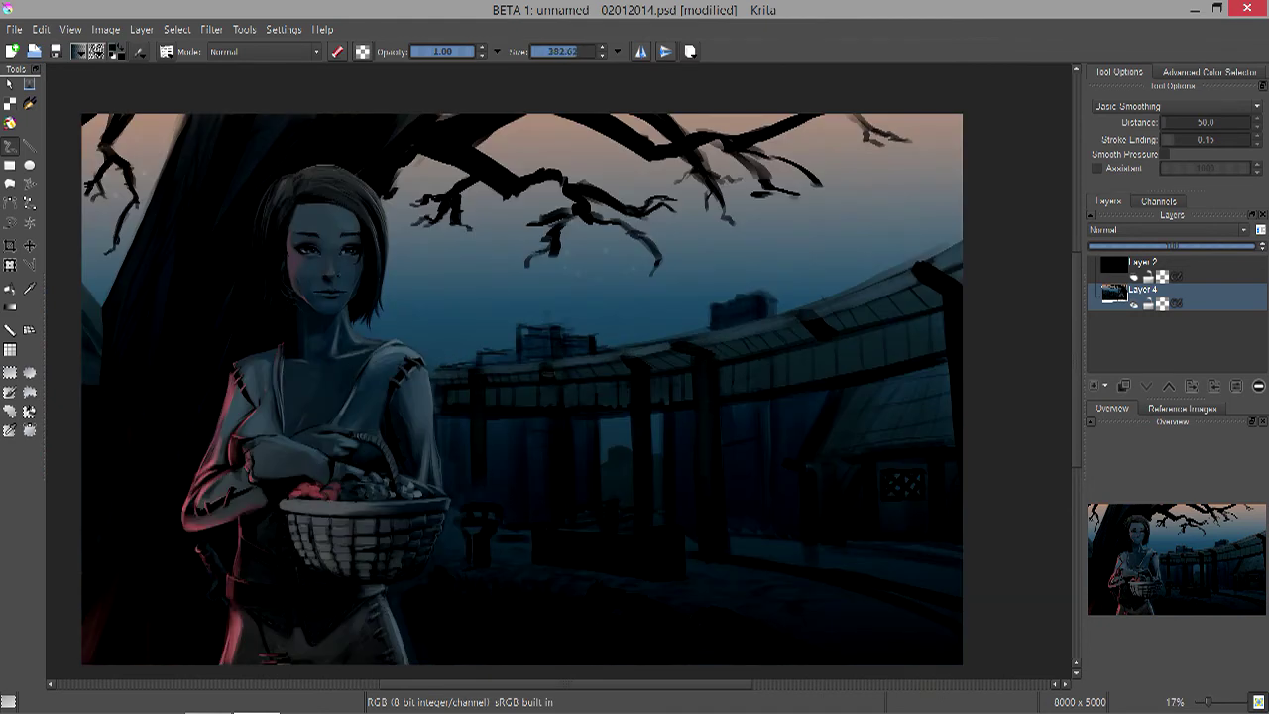
pyautogui.press('[')
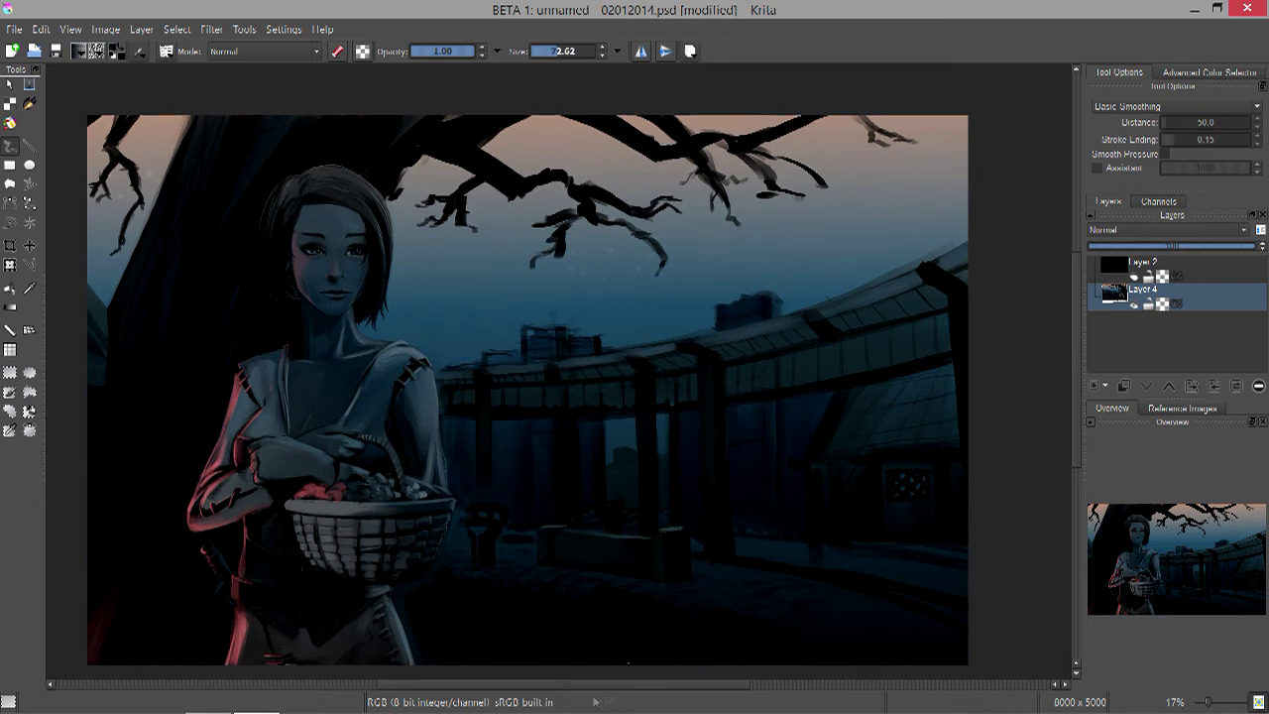
pyautogui.press('-')
pyautogui.press('+')
pyautogui.press('+')
pyautogui.press('-')
pyautogui.press(']')
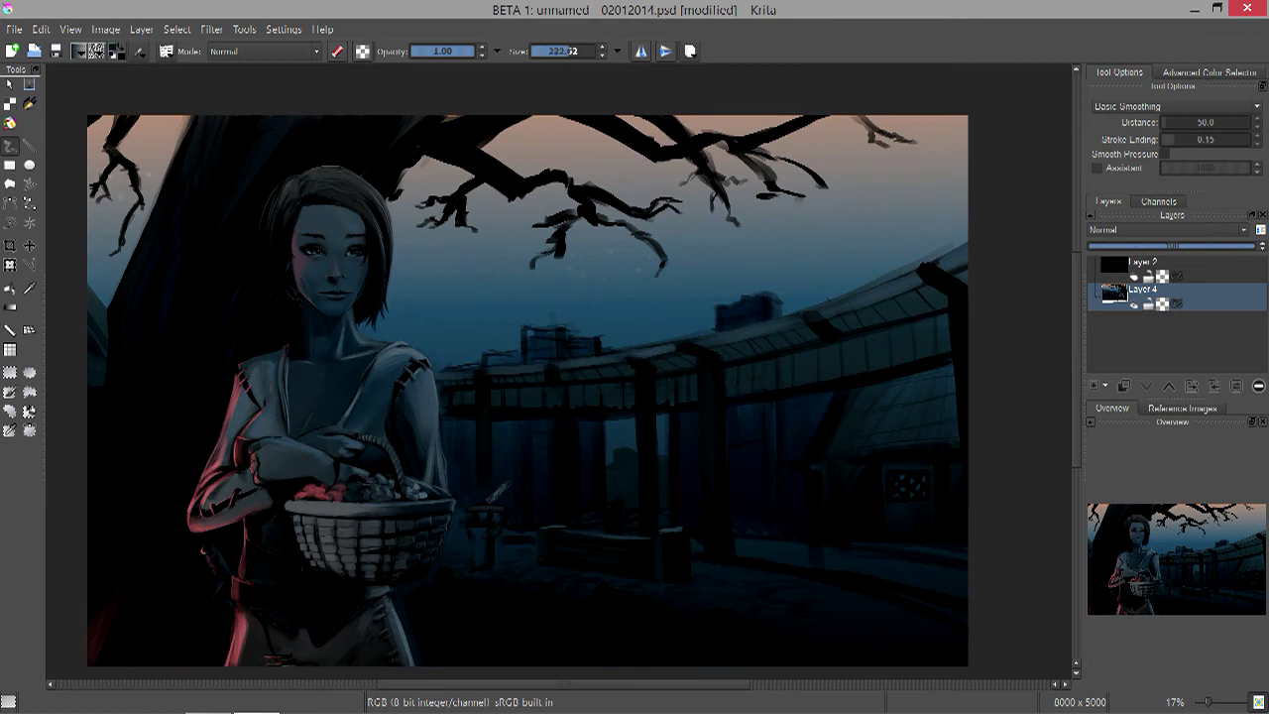
pyautogui.press('-')
pyautogui.press('-')
pyautogui.press('+')
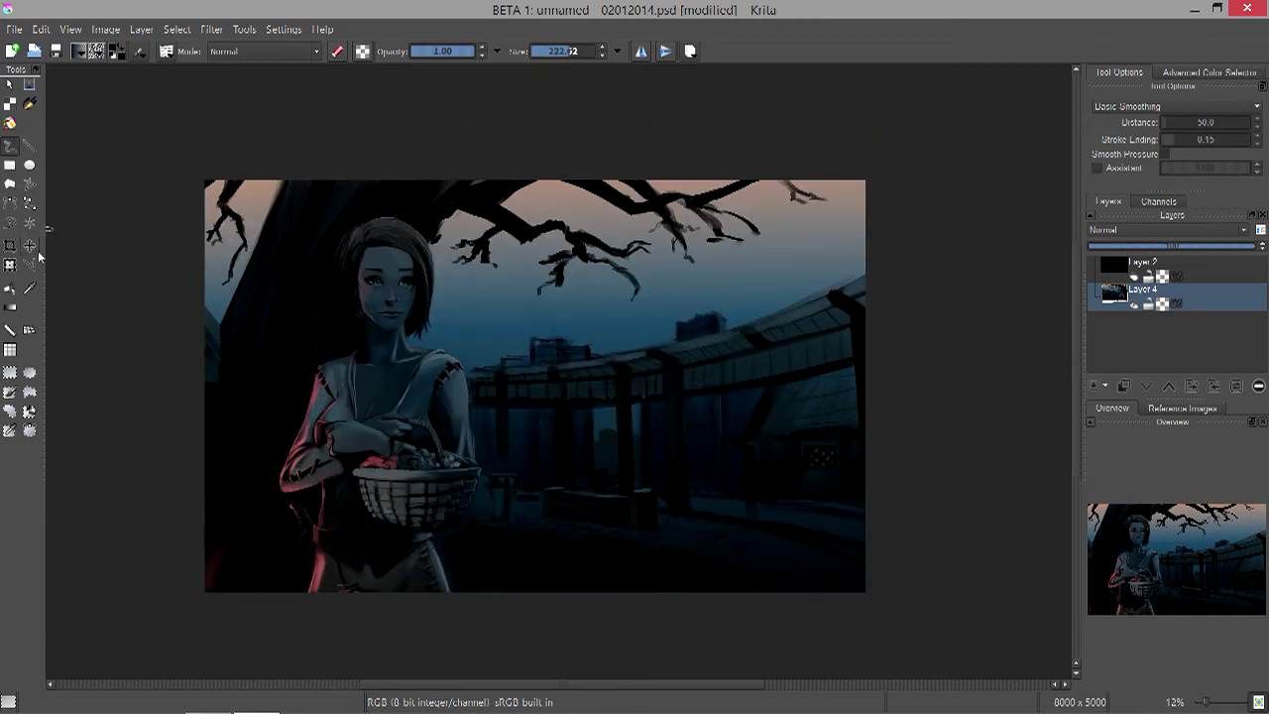
pyautogui.hotkey('ctrl', 's')
# - Save, then apply a Gaussian blur with radius 85 to the layer
pyautogui.hotkey('alt', 's')
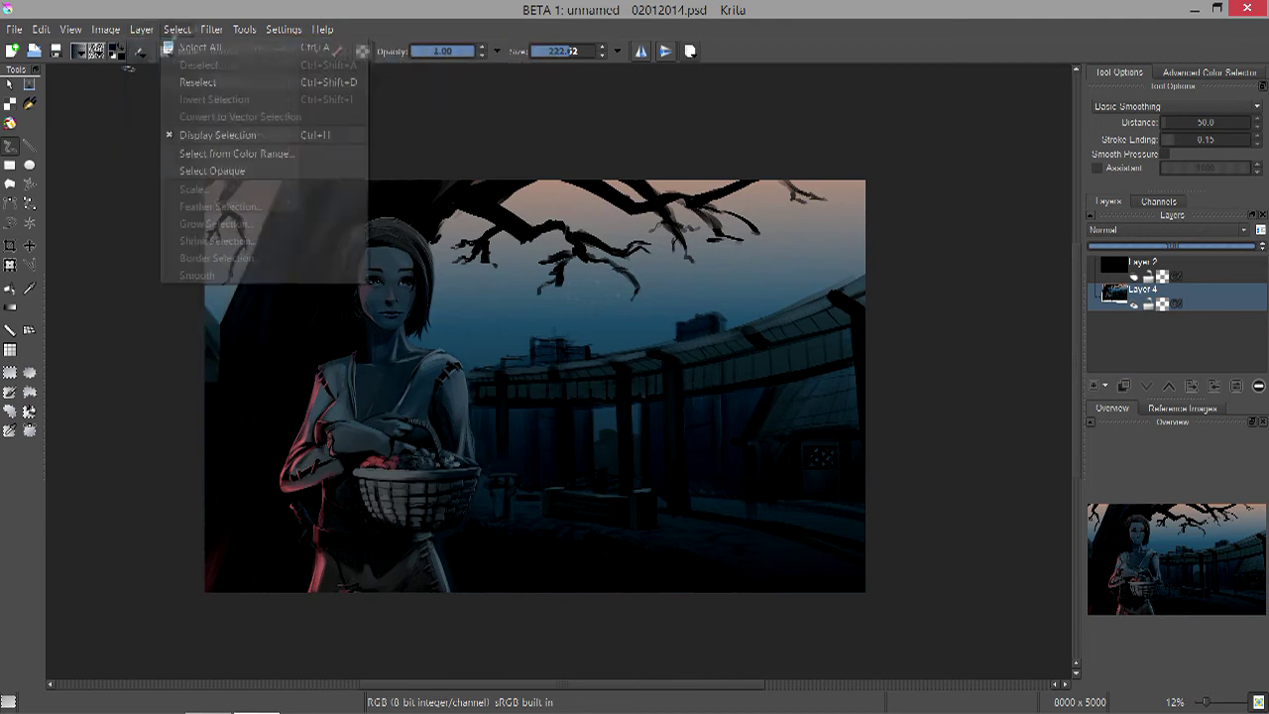
pyautogui.press('Right')
pyautogui.press('Return')
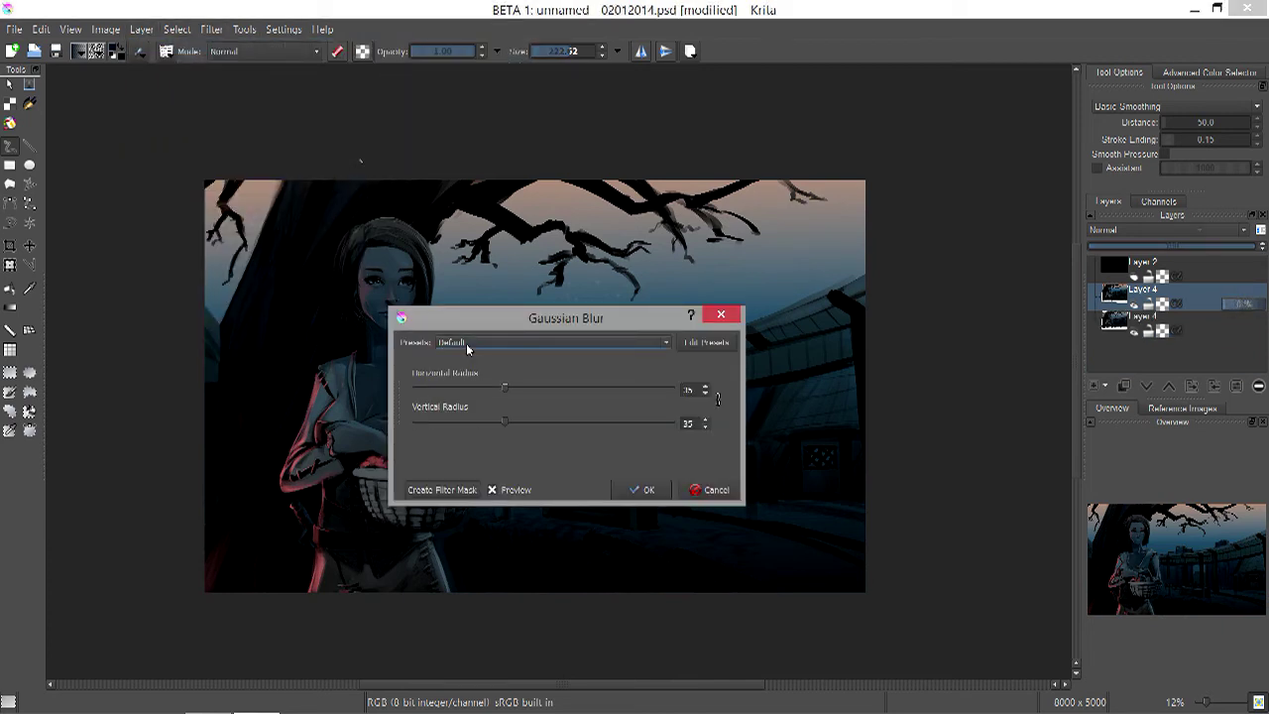
pyautogui.moveTo(505, 388); pyautogui.dragTo(582, 386)
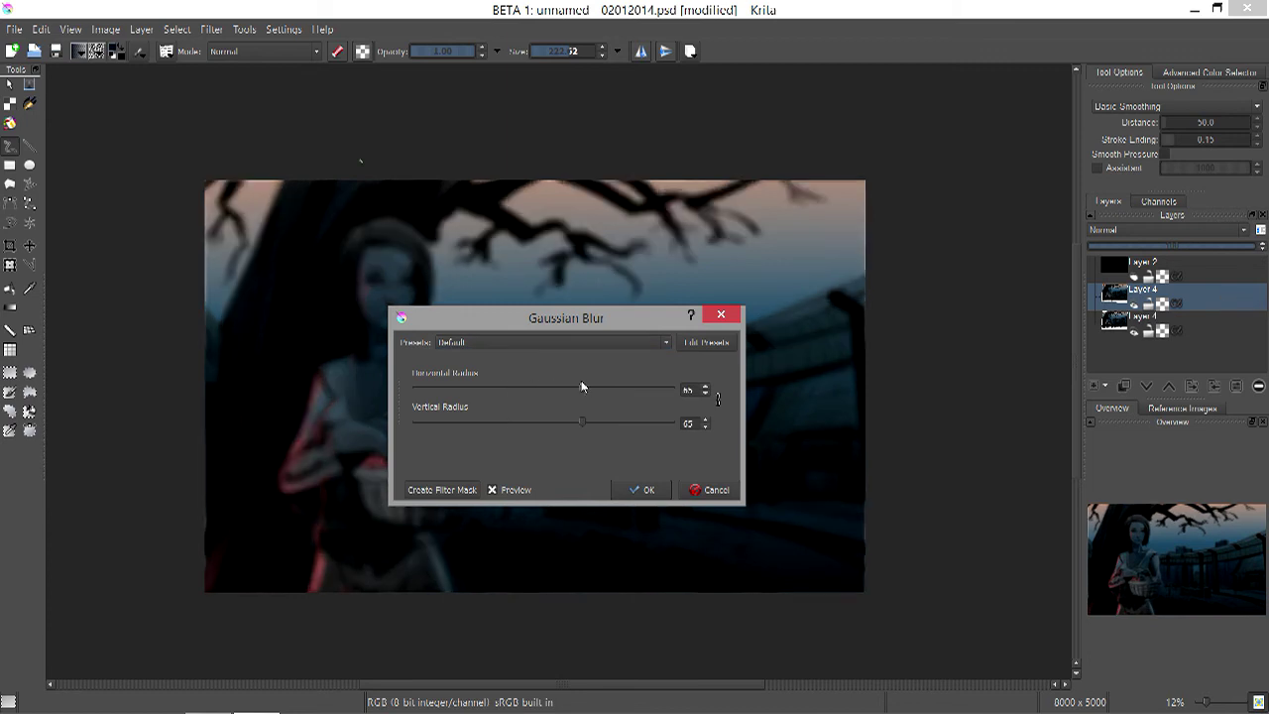
pyautogui.moveTo(582, 386); pyautogui.dragTo(633, 387)
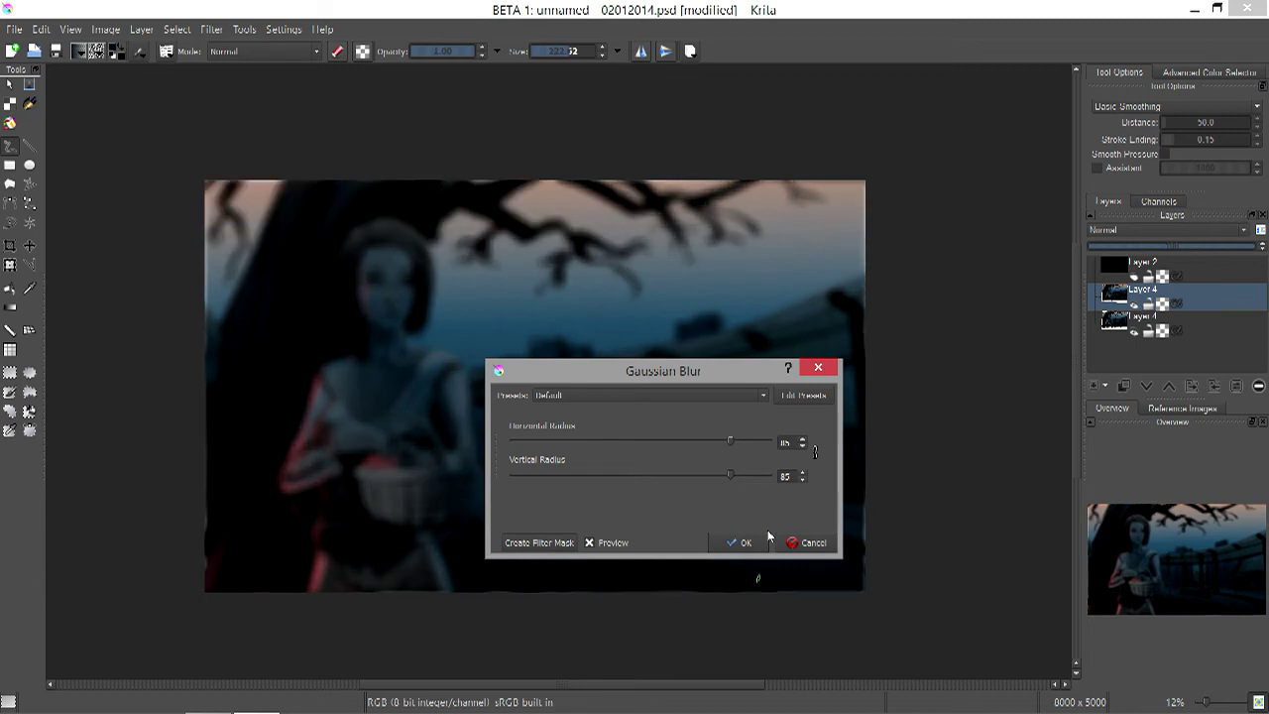
pyautogui.click(768, 536)
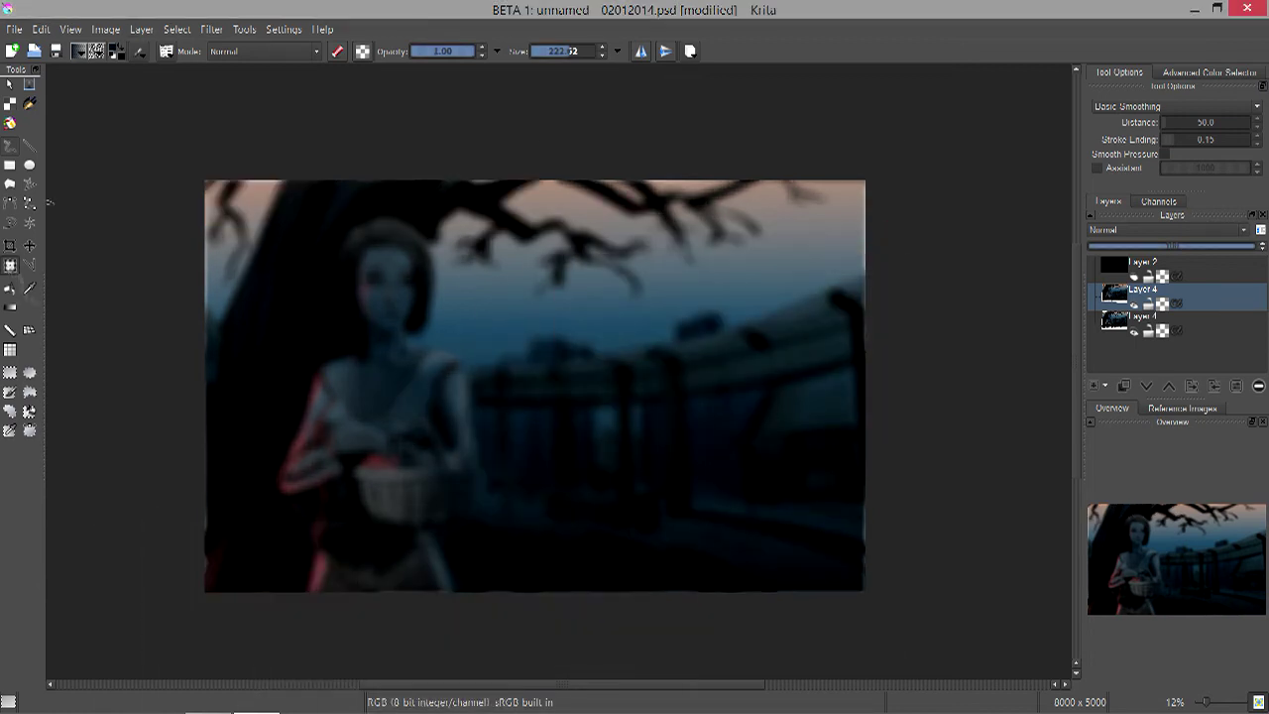
# - Undo the unwanted transform and blur on the layer
pyautogui.hotkey('ctrl', 't')
pyautogui.press('b')
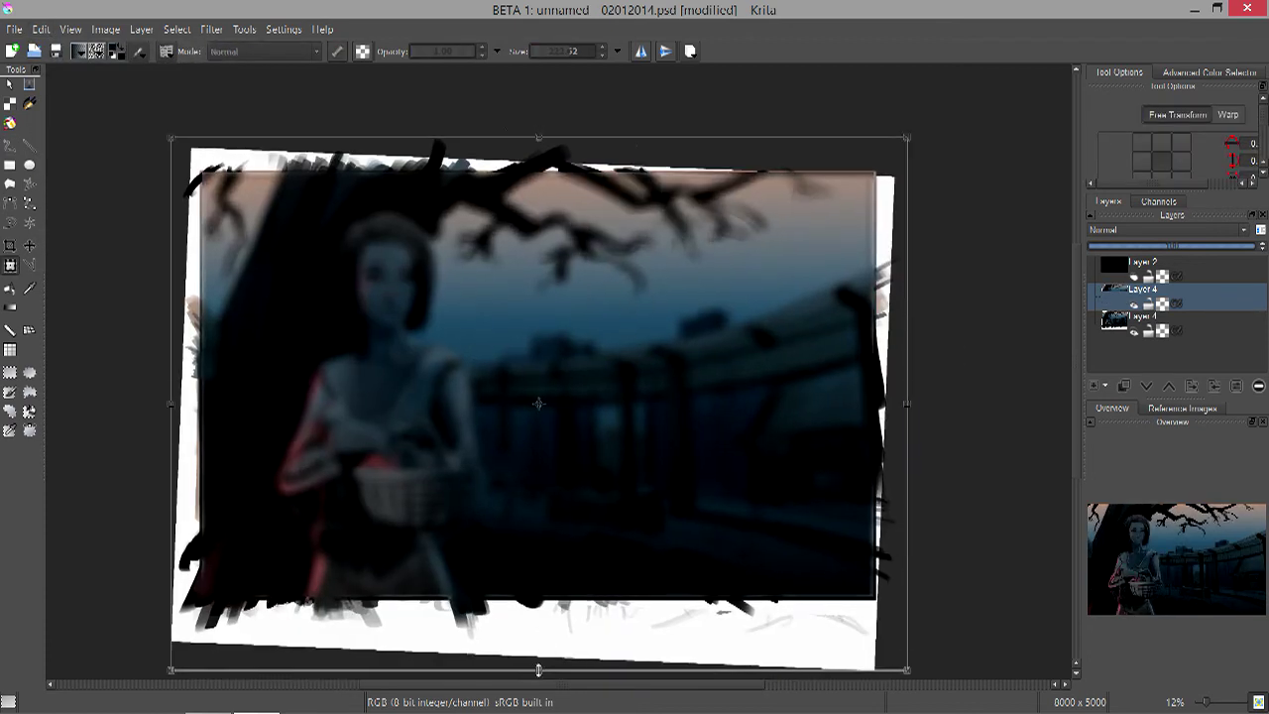
pyautogui.hotkey('ctrl', 'z')
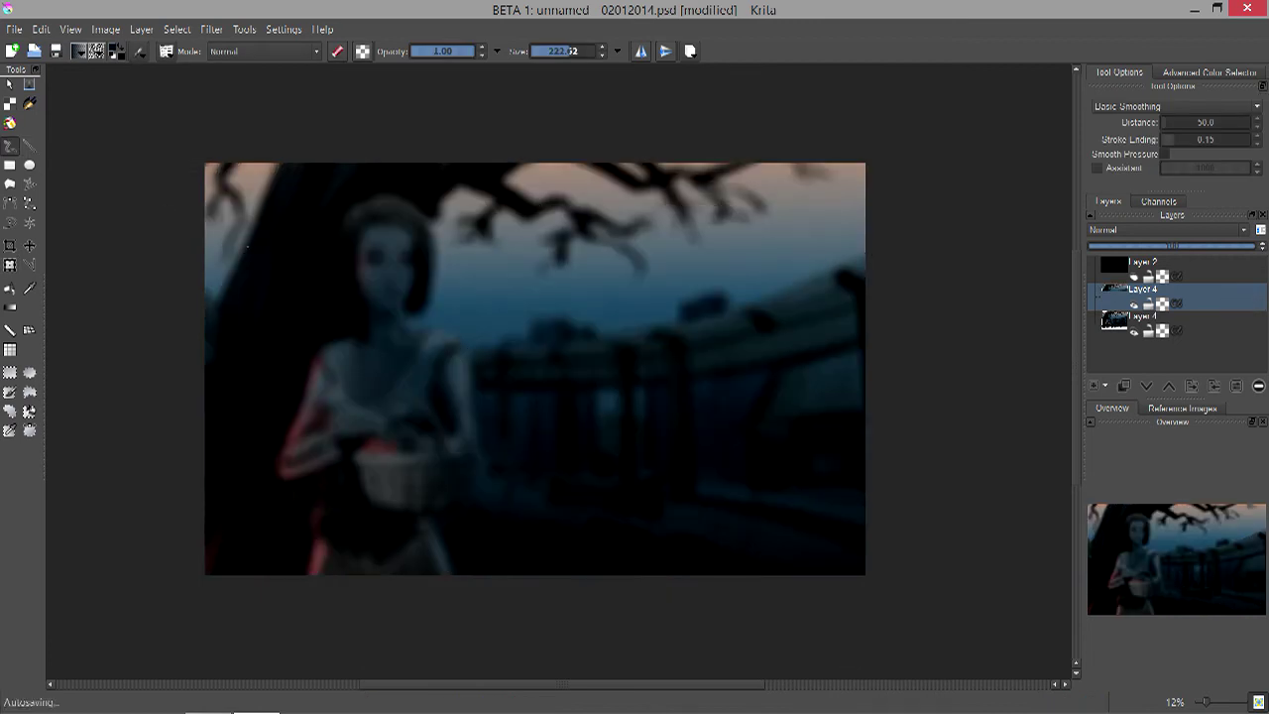
# - Duplicate the scene layer and apply a Gaussian blur of radius 35 to the copy
pyautogui.click(211, 29)
pyautogui.click(417, 119)
pyautogui.moveTo(647, 332); pyautogui.dragTo(673, 332)
pyautogui.moveTo(628, 275); pyautogui.dragTo(203, 482)
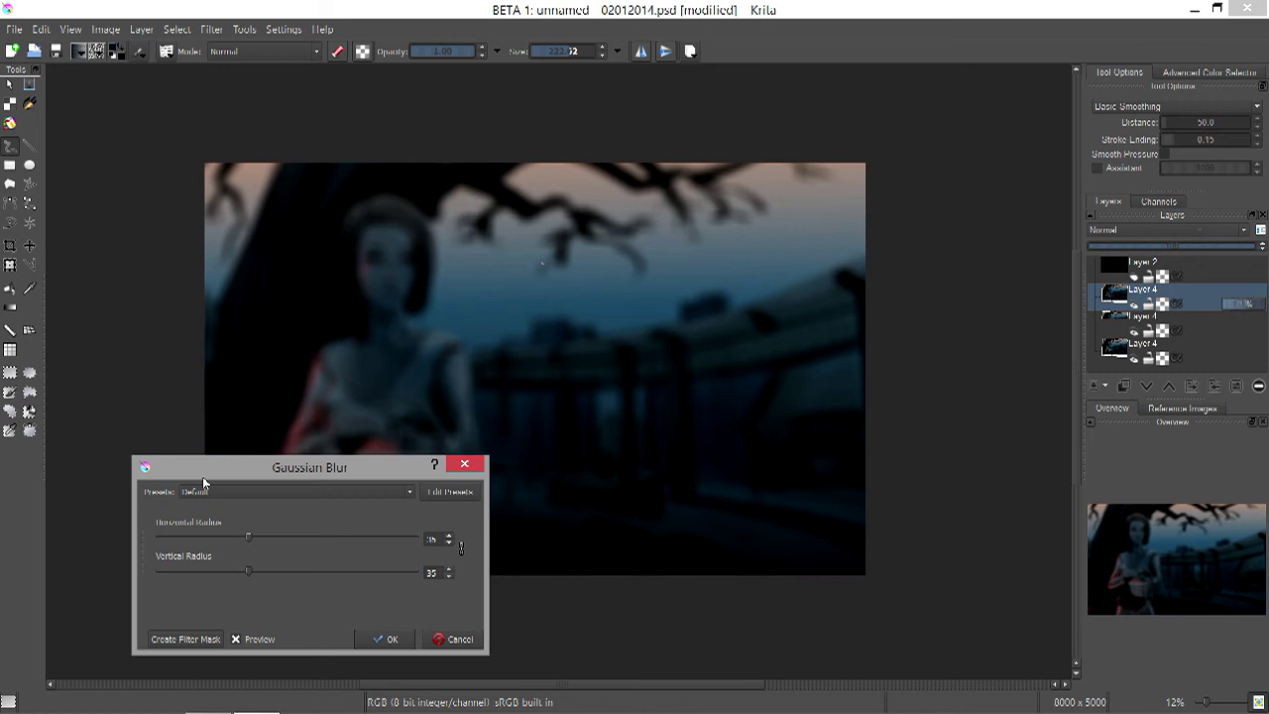
pyautogui.press('Return')
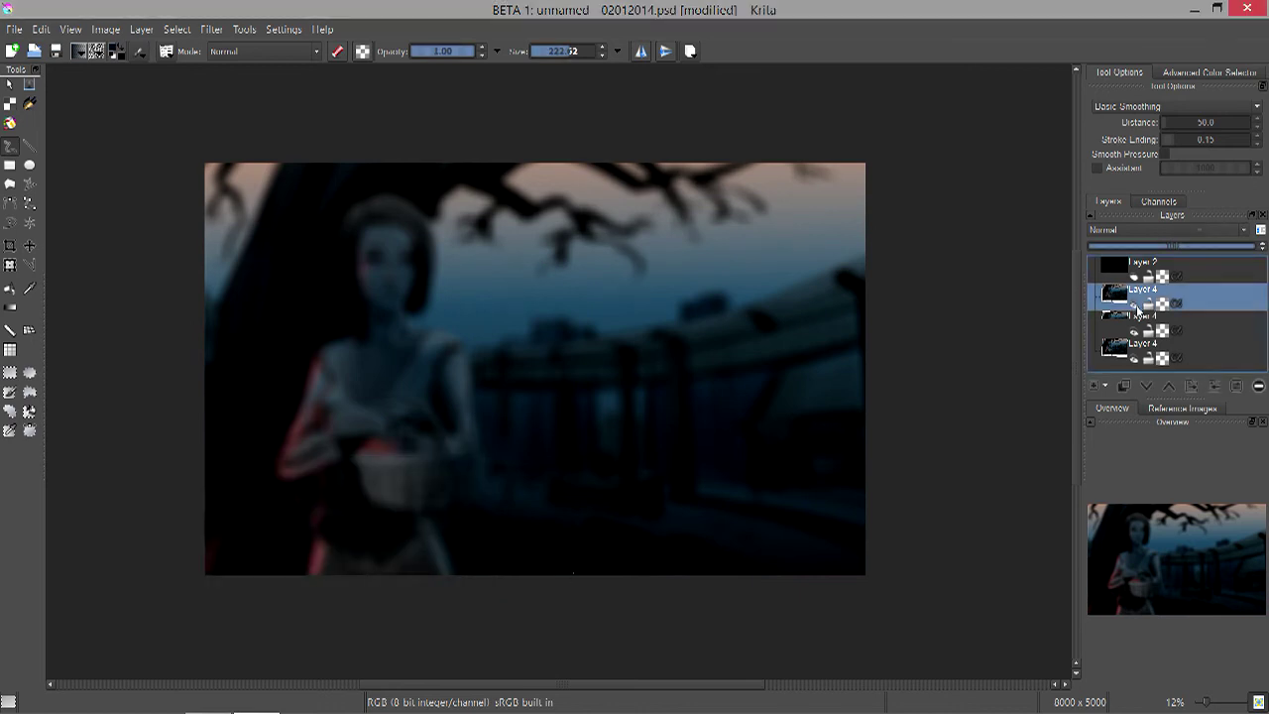
# - Delete the extra layer copy and choose a large low-opacity brush preset
pyautogui.click(1138, 315)
pyautogui.rightClick(1137, 319)
pyautogui.click(1068, 318)
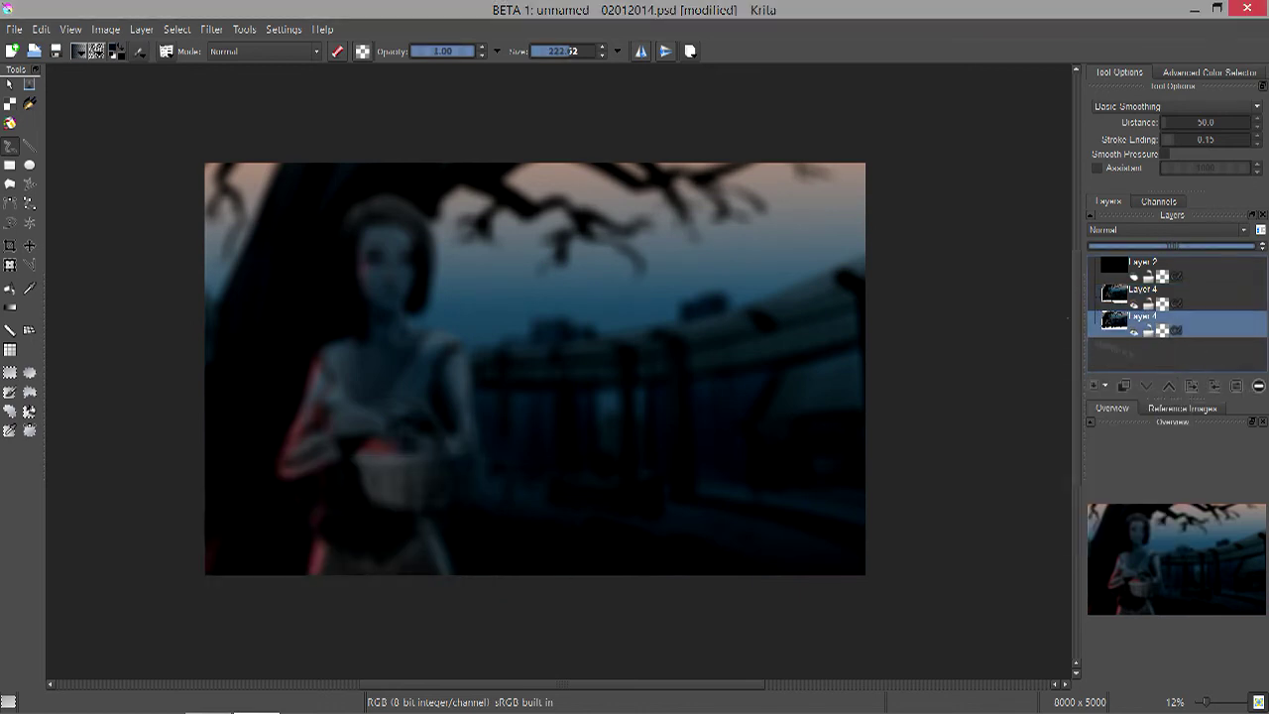
pyautogui.hotkey('ctrl', 'z')
pyautogui.hotkey('ctrl', 'z')
pyautogui.hotkey('ctrl', 'shift', 'z')
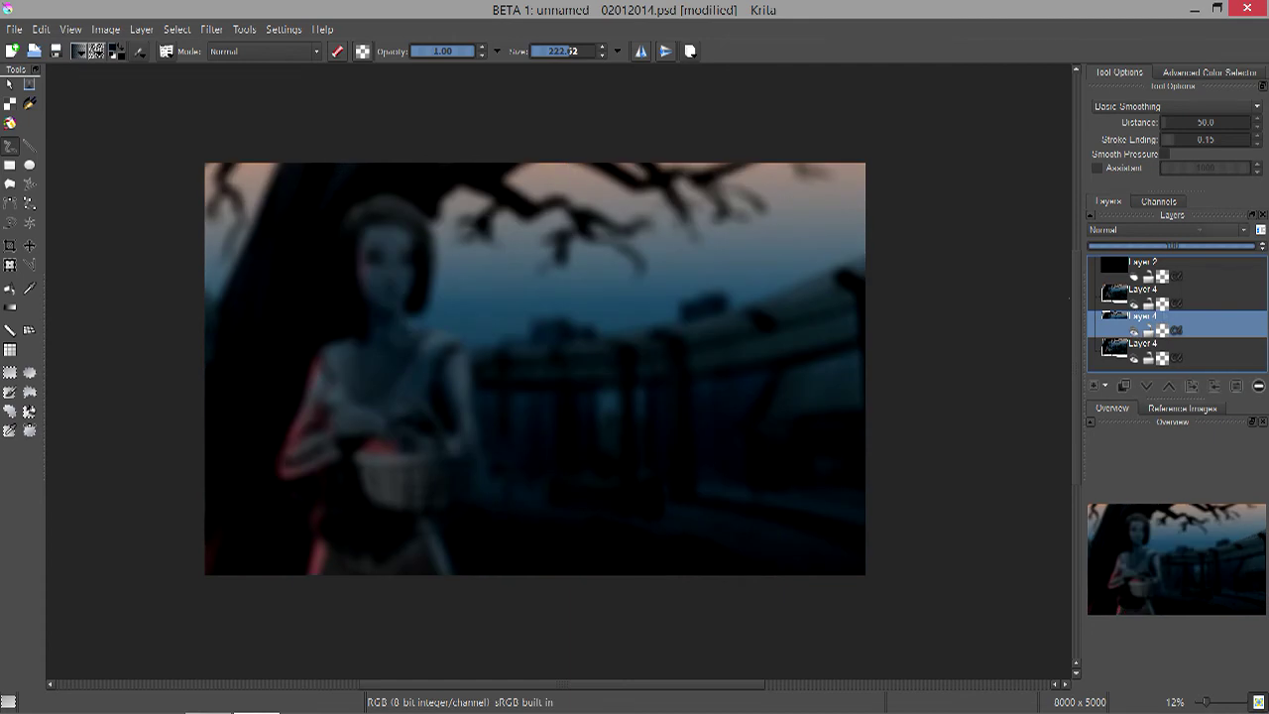
pyautogui.hotkey('ctrl', 'shift', 'z')
pyautogui.click(87, 51)
pyautogui.click(280, 110)
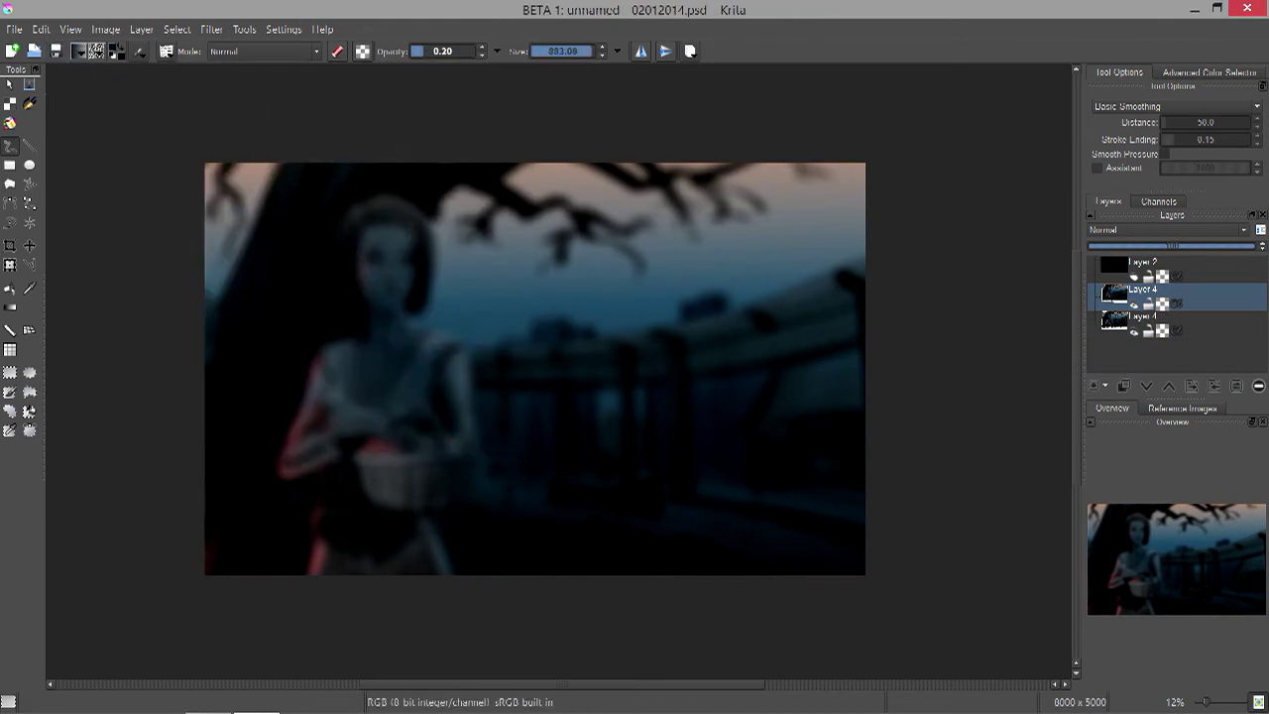
# - Switch the brush to Erase at size 283 and erase the blurred layer over the woman
pyautogui.hotkey('ctrl', 'z')
pyautogui.hotkey('ctrl', 'shift', 'z')
pyautogui.press('e')
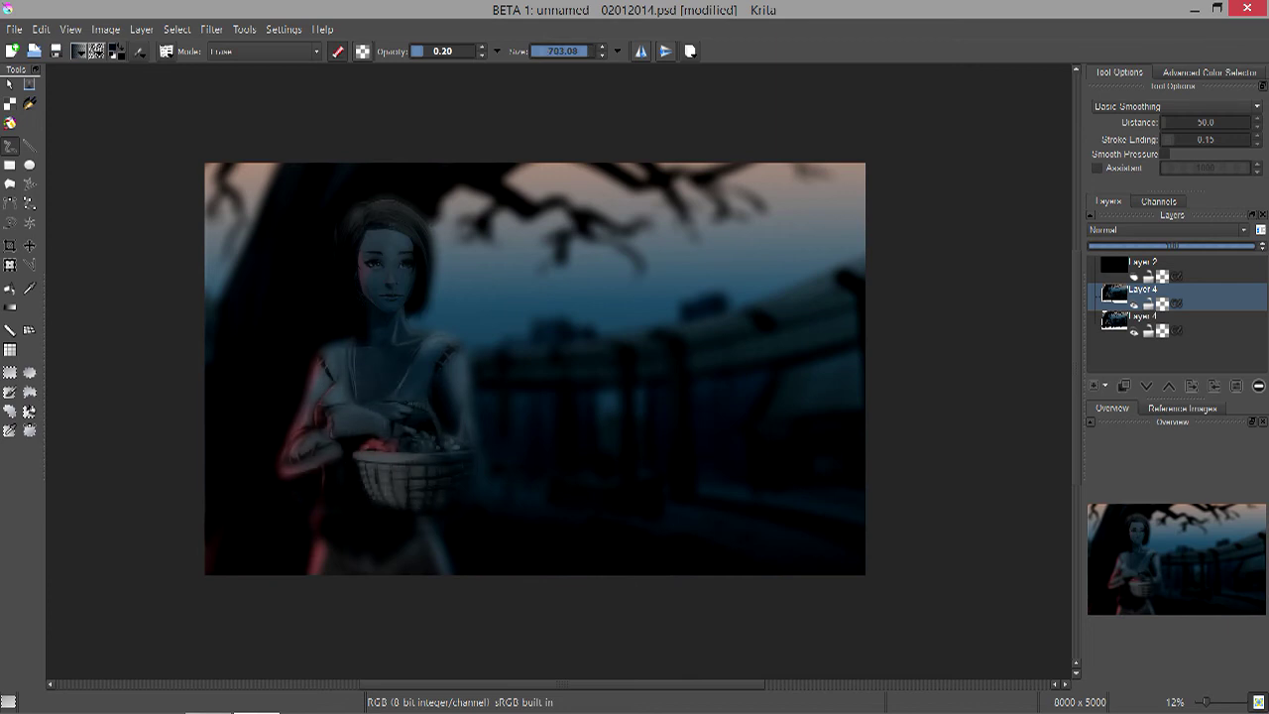
pyautogui.write('283')
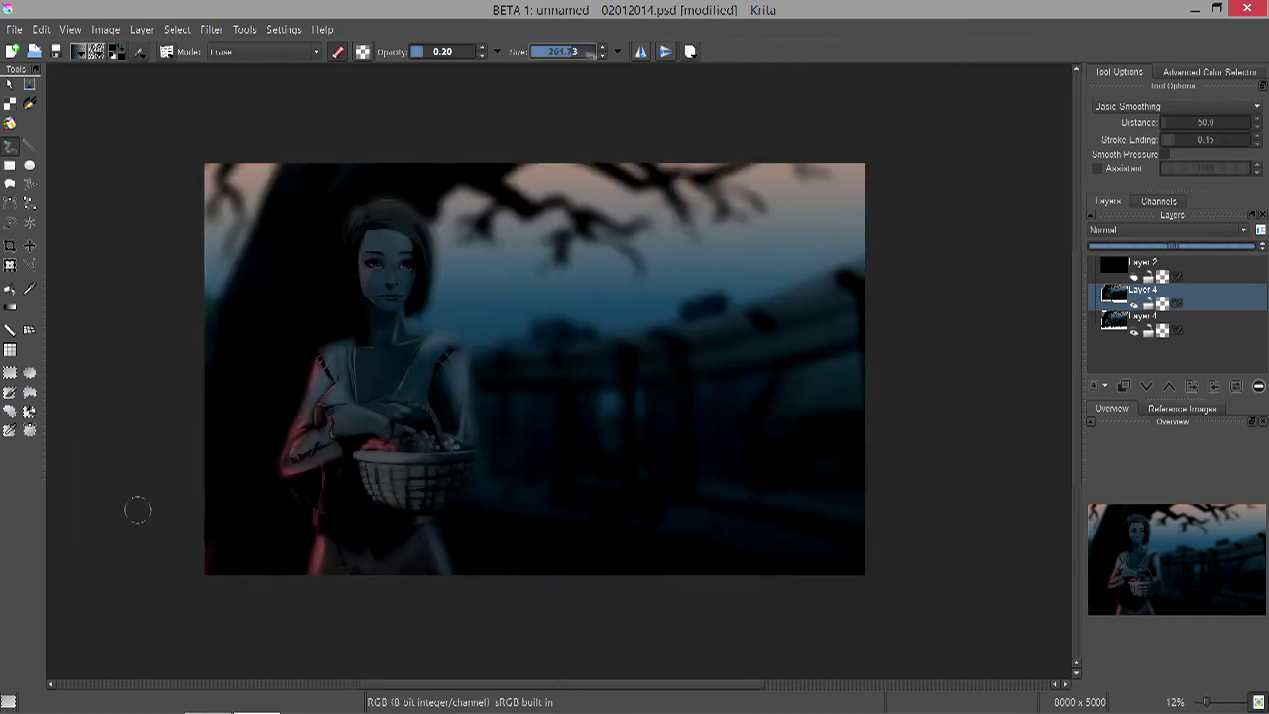
pyautogui.moveTo(584, 50)
pyautogui.mouseDown()
pyautogui.moveTo(629, 54)
pyautogui.moveTo(822, 523)
pyautogui.moveTo(594, 552)
pyautogui.mouseUp()
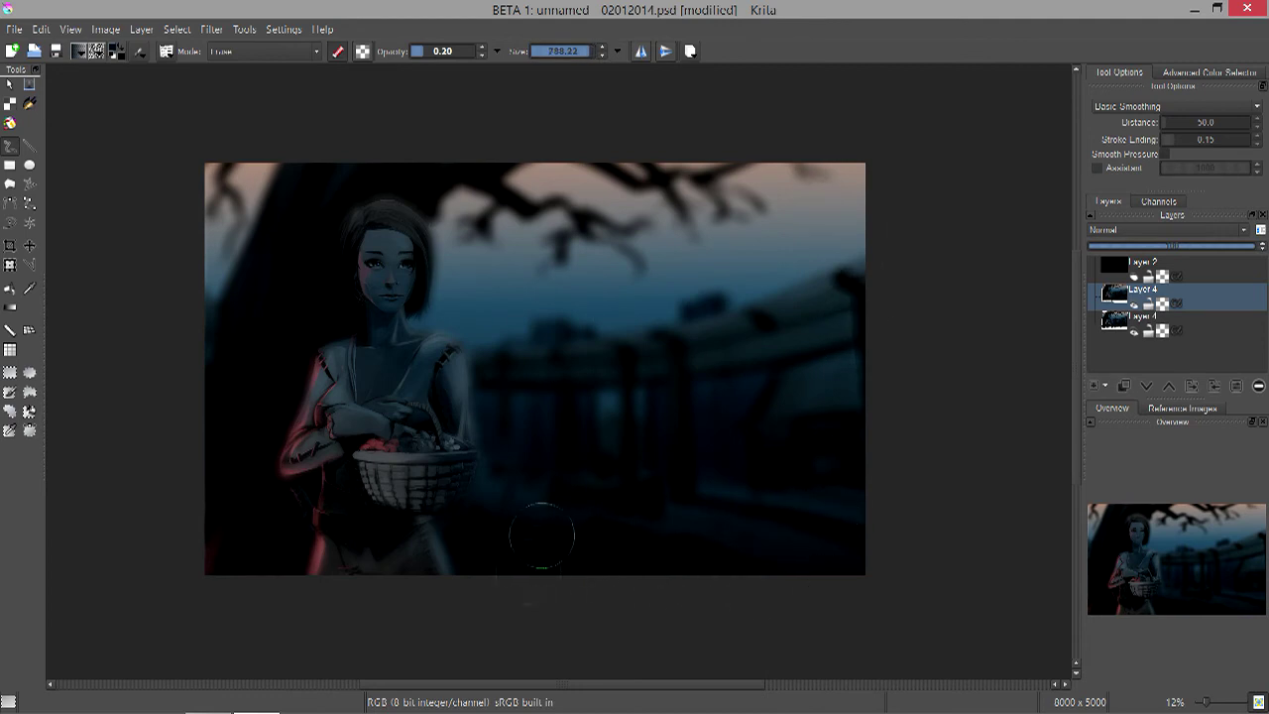
# - Zoom in on the street buildings and select the bottom scene layer with the brush
pyautogui.press('g')
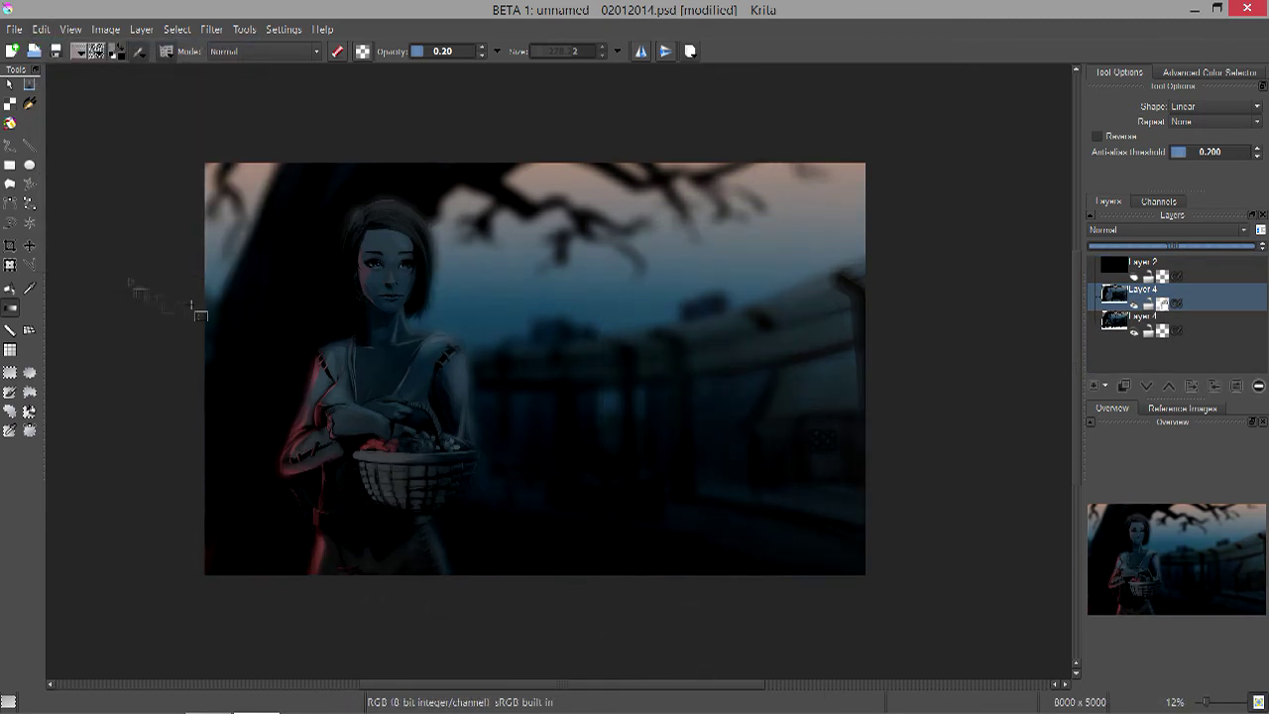
pyautogui.press('+')
pyautogui.press('pagedown')
pyautogui.press('b')
pyautogui.press('F6')
pyautogui.press('F6')
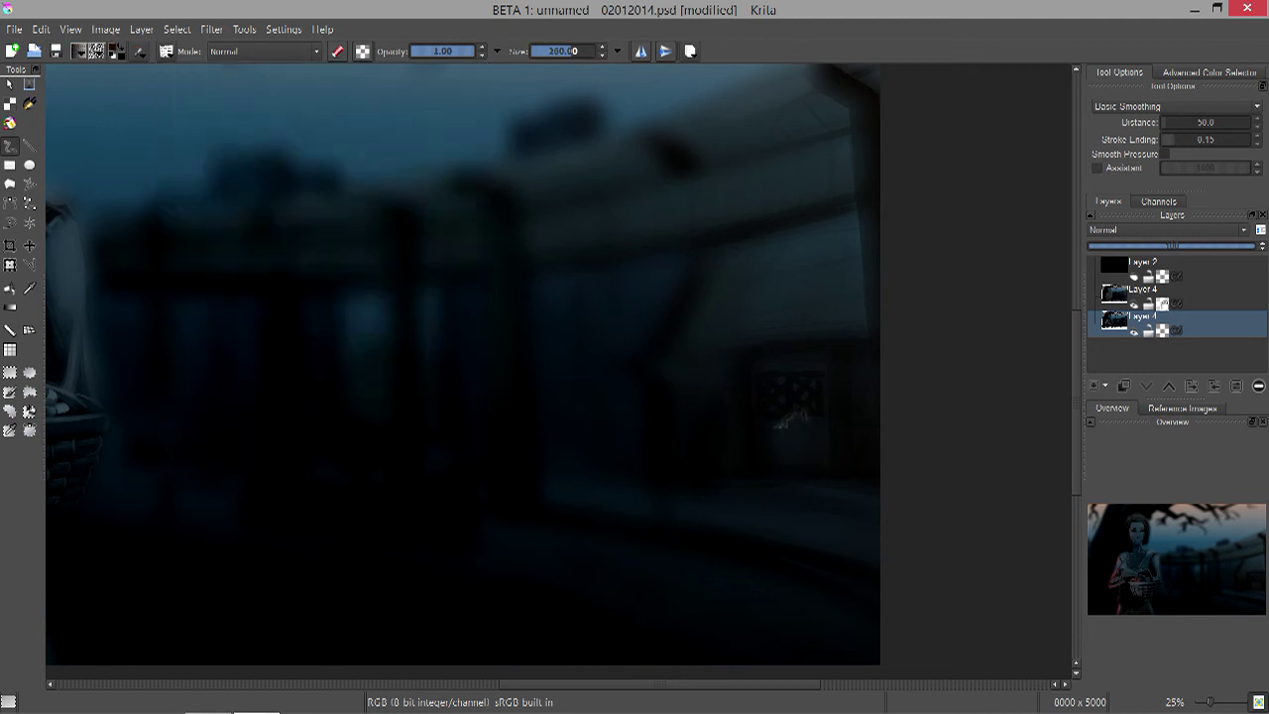
# - Set the brush size to 100 and choose a pale cyan paint colour
pyautogui.press('[')
pyautogui.press('[')
pyautogui.press(']')
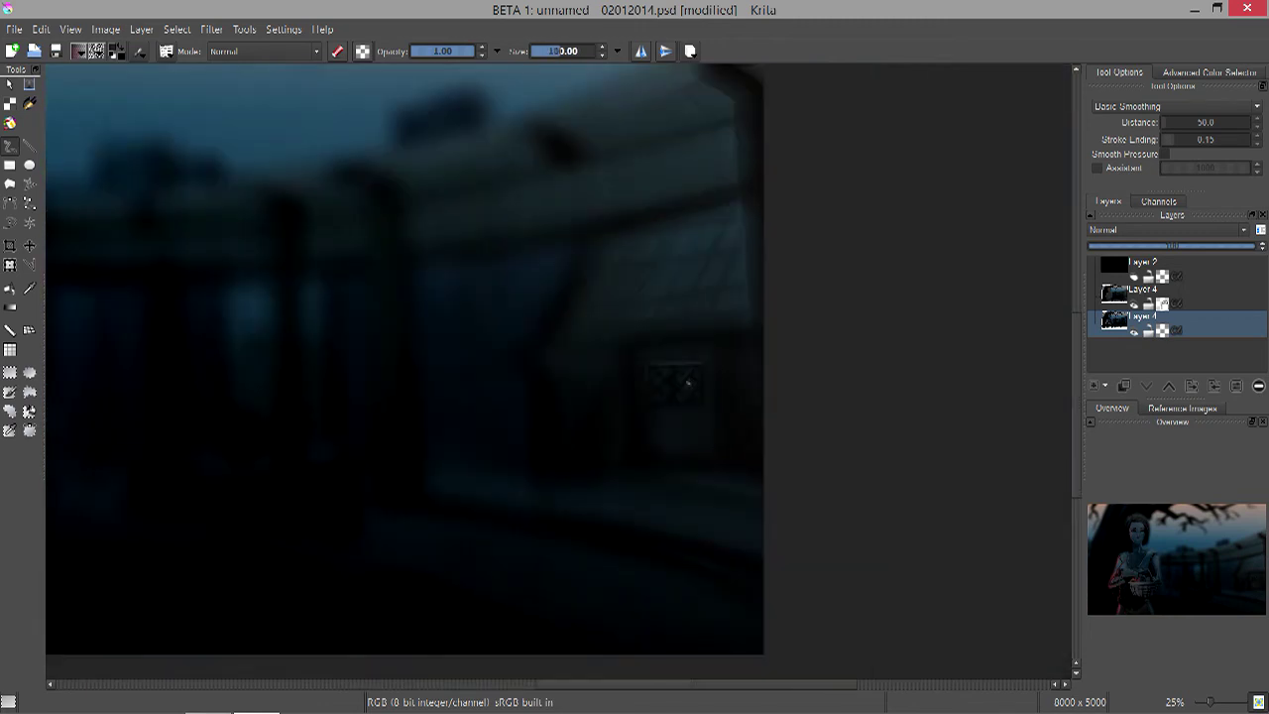
pyautogui.click(78, 50)
pyautogui.click(468, 249)
pyautogui.click(720, 484)
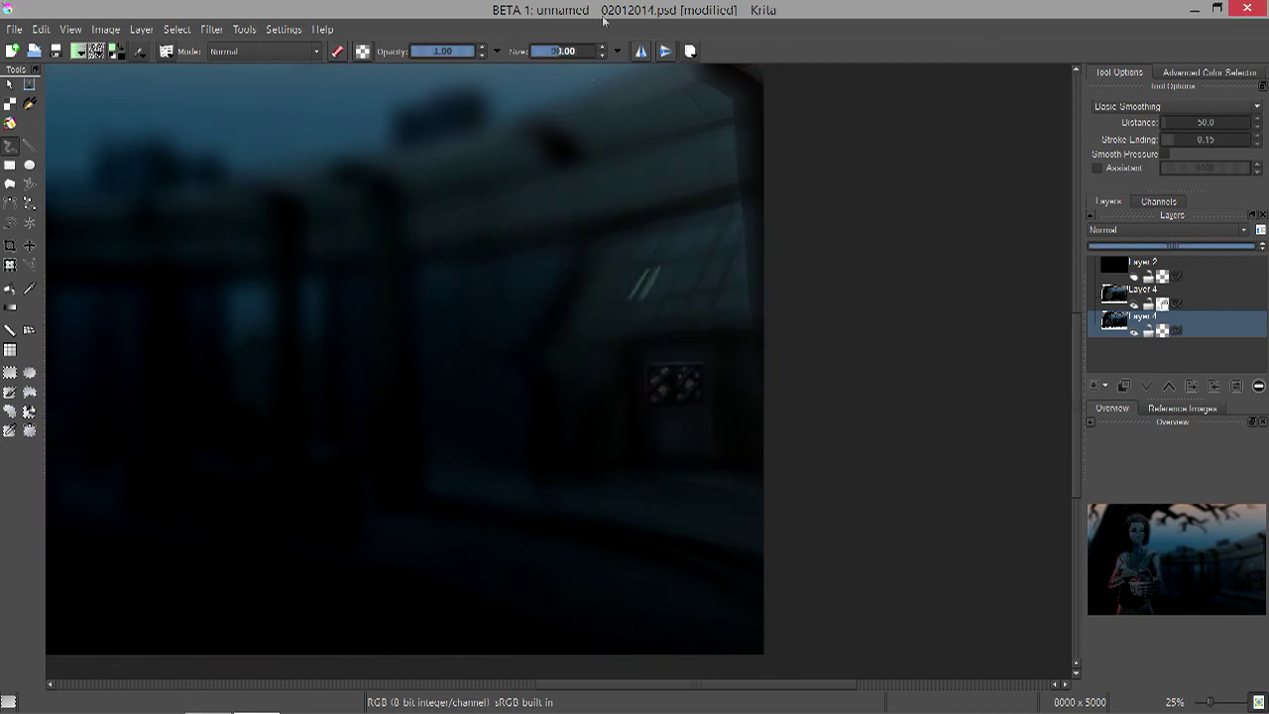
# - Enlarge the brush to 200 while recentring the whole painting in view
pyautogui.press(']')
pyautogui.press(']')
pyautogui.press(']')
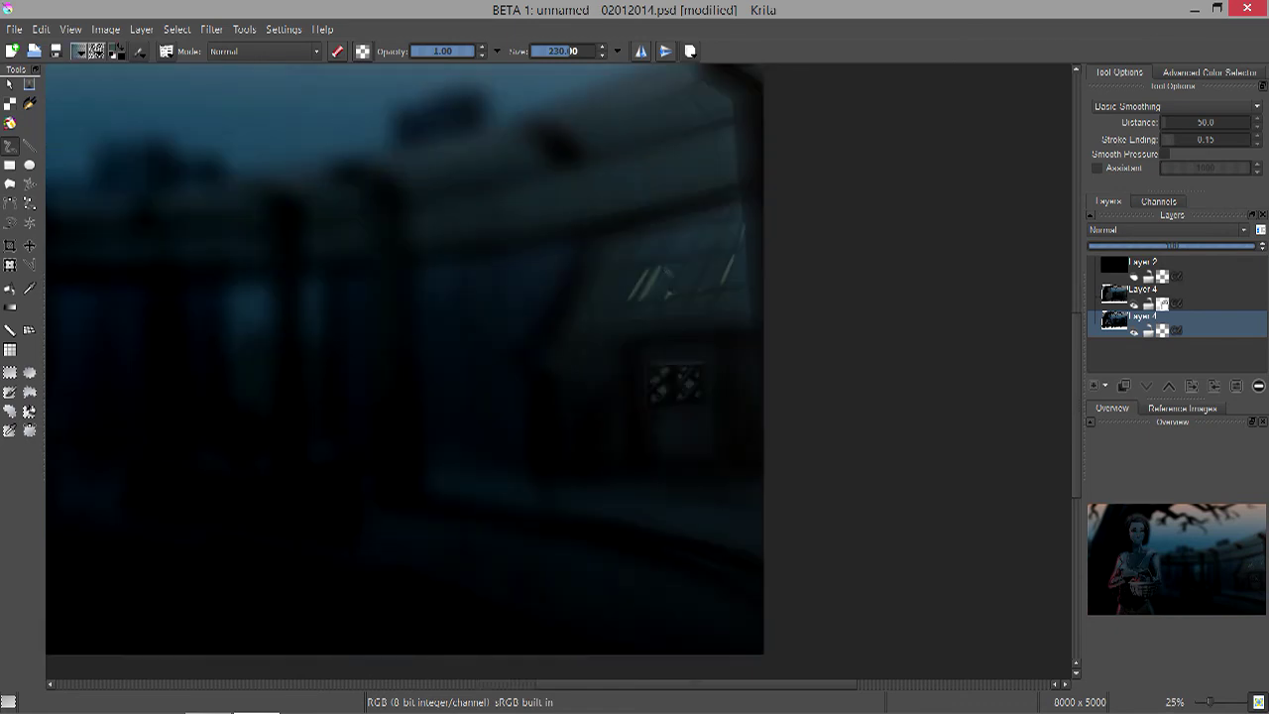
pyautogui.press('-')
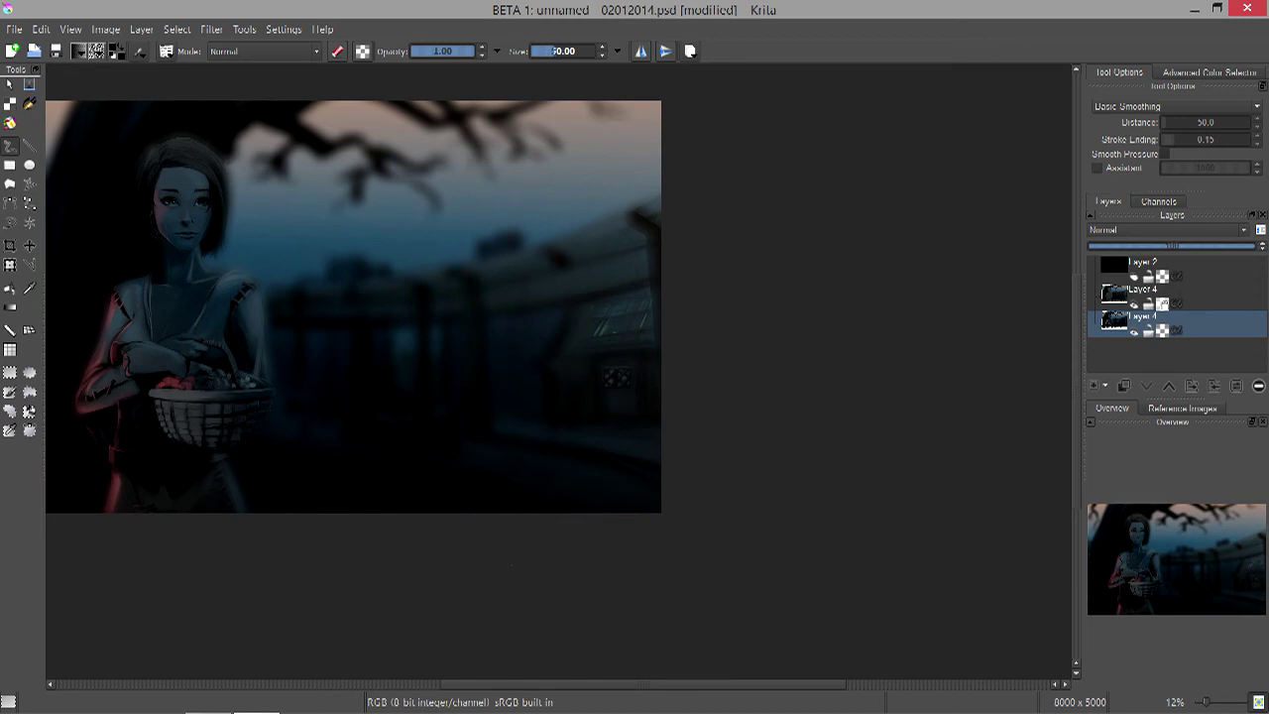
pyautogui.press(']')
pyautogui.moveTo(353, 306); pyautogui.dragTo(515, 362)
pyautogui.press(']')
pyautogui.press(']')
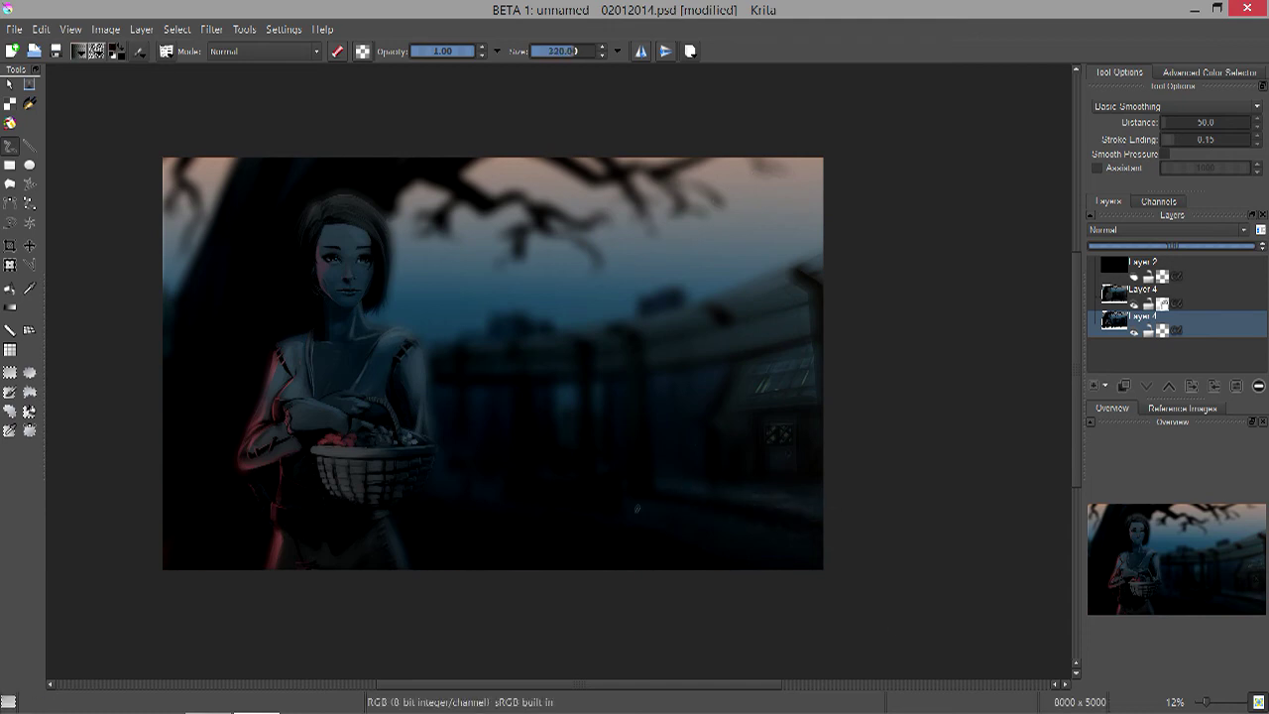
# - Apply a Blur filter with both radii at 30 to the upper Layer 4
pyautogui.click(1140, 292)
pyautogui.click(211, 29)
pyautogui.moveTo(238, 107)
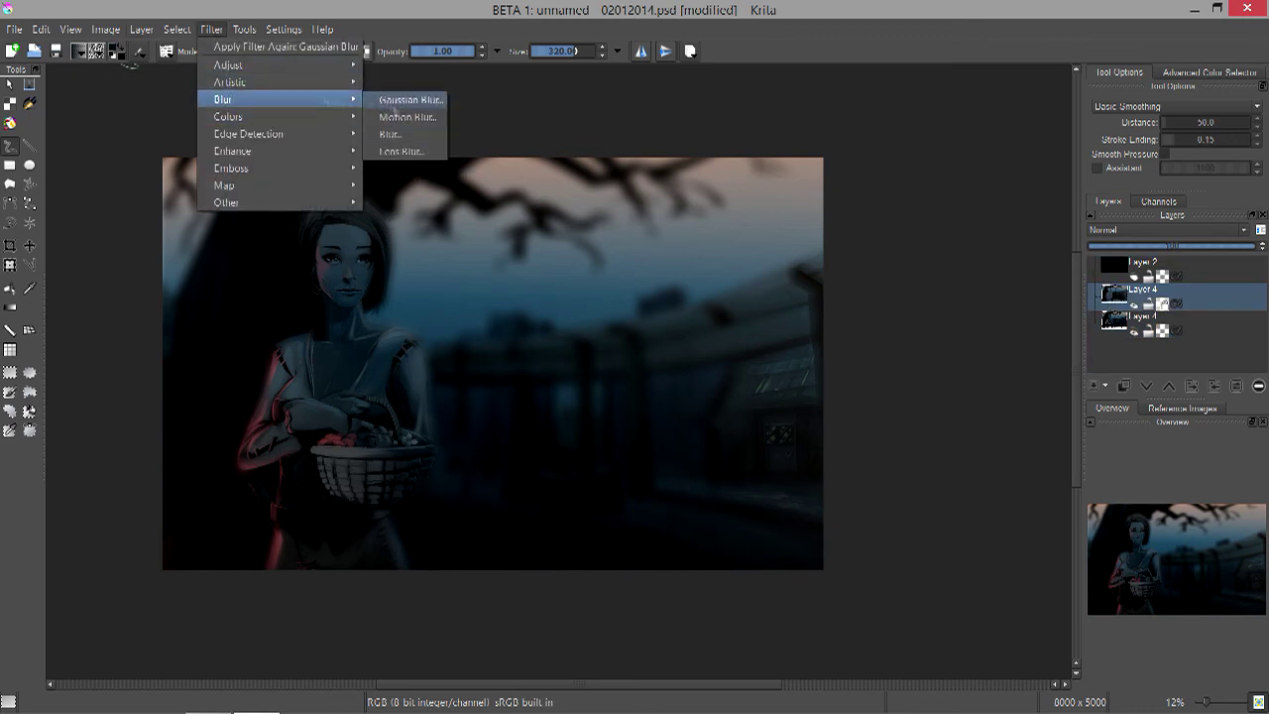
pyautogui.click(402, 111)
pyautogui.click(527, 326)
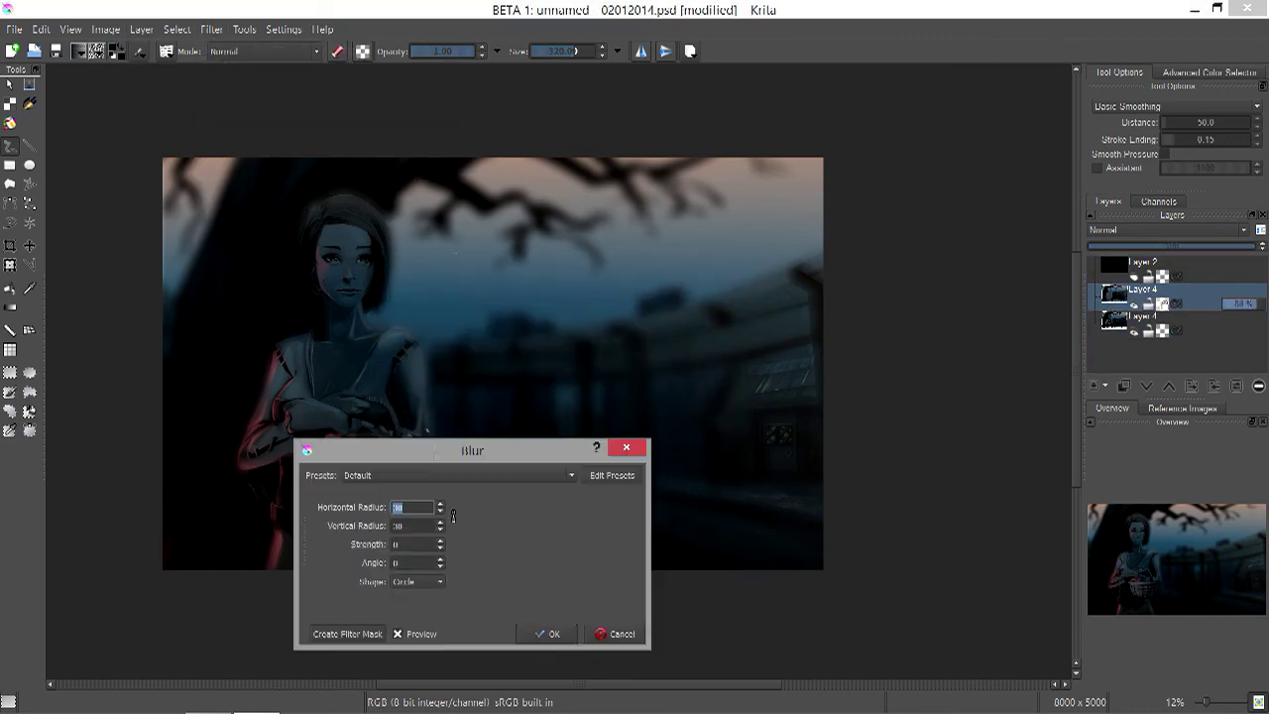
pyautogui.moveTo(343, 444); pyautogui.dragTo(318, 426)
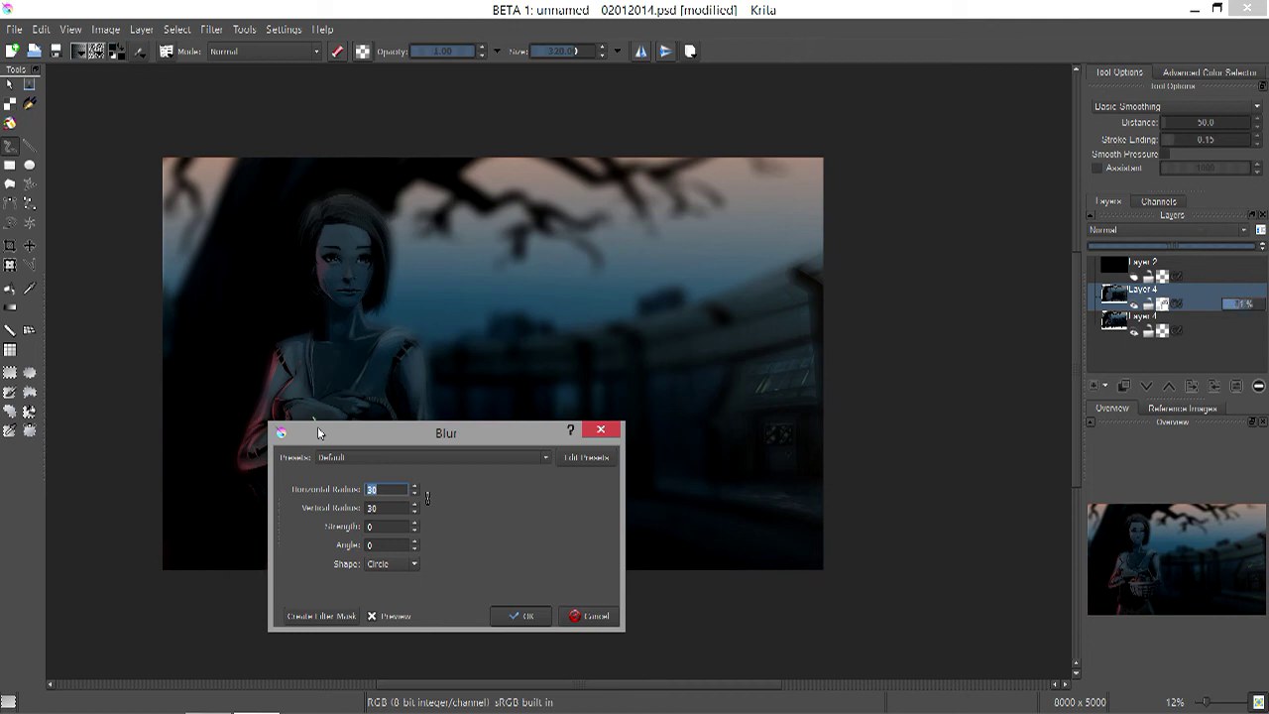
pyautogui.click(517, 614)
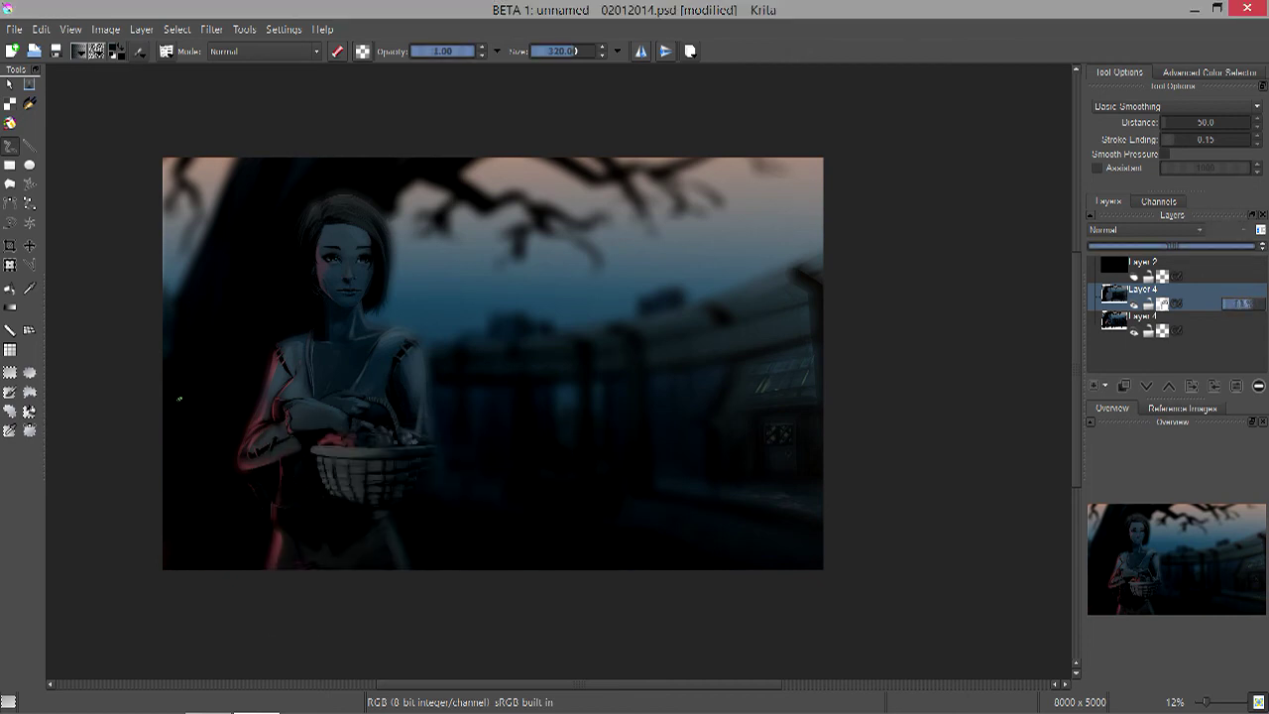
pyautogui.scroll(2, 179, 399)
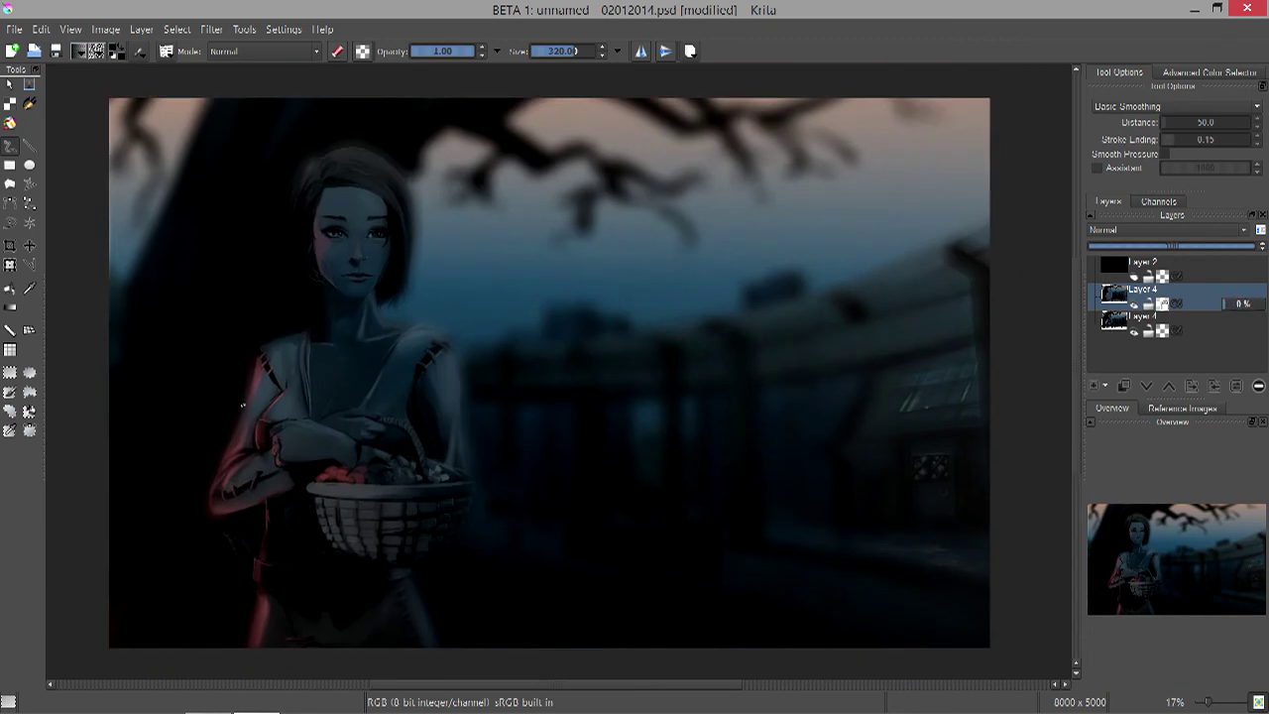
# - Set the blurred layer to 78% opacity and save the painting
pyautogui.moveTo(1225, 303); pyautogui.dragTo(1250, 304)
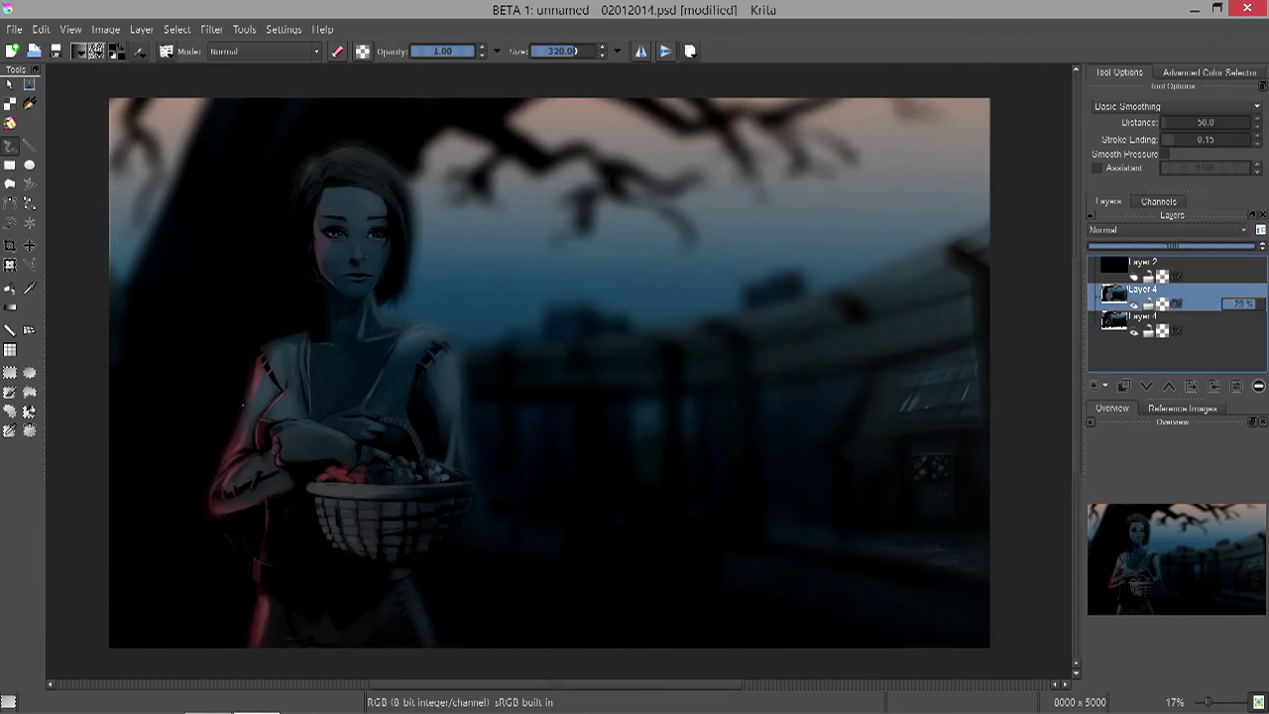
pyautogui.press('pagedown')
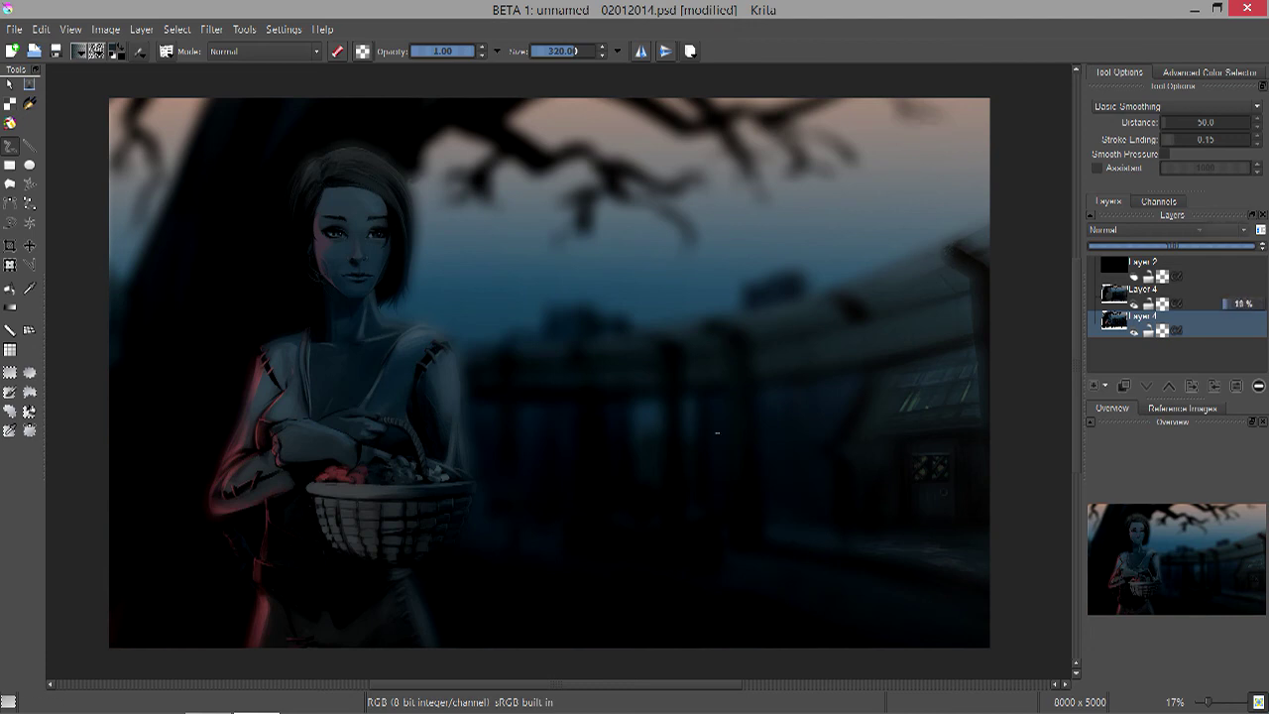
pyautogui.hotkey('ctrl', 's')
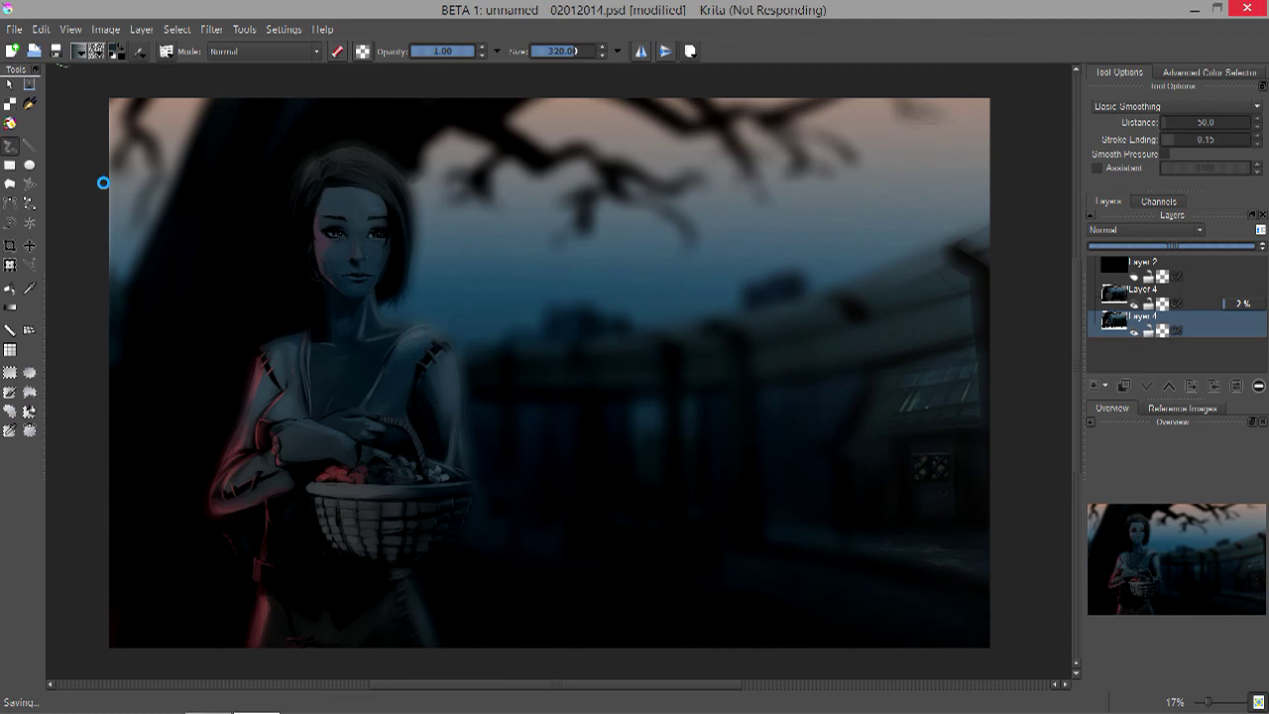
# - Load a faint 0.20-opacity brush preset and make the middle Layer 4 the painting layer
pyautogui.click(79, 51)
pyautogui.click(298, 198)
pyautogui.scroll(2, 769, 294)
pyautogui.press('pageup')
pyautogui.click(769, 294)
pyautogui.press('[')
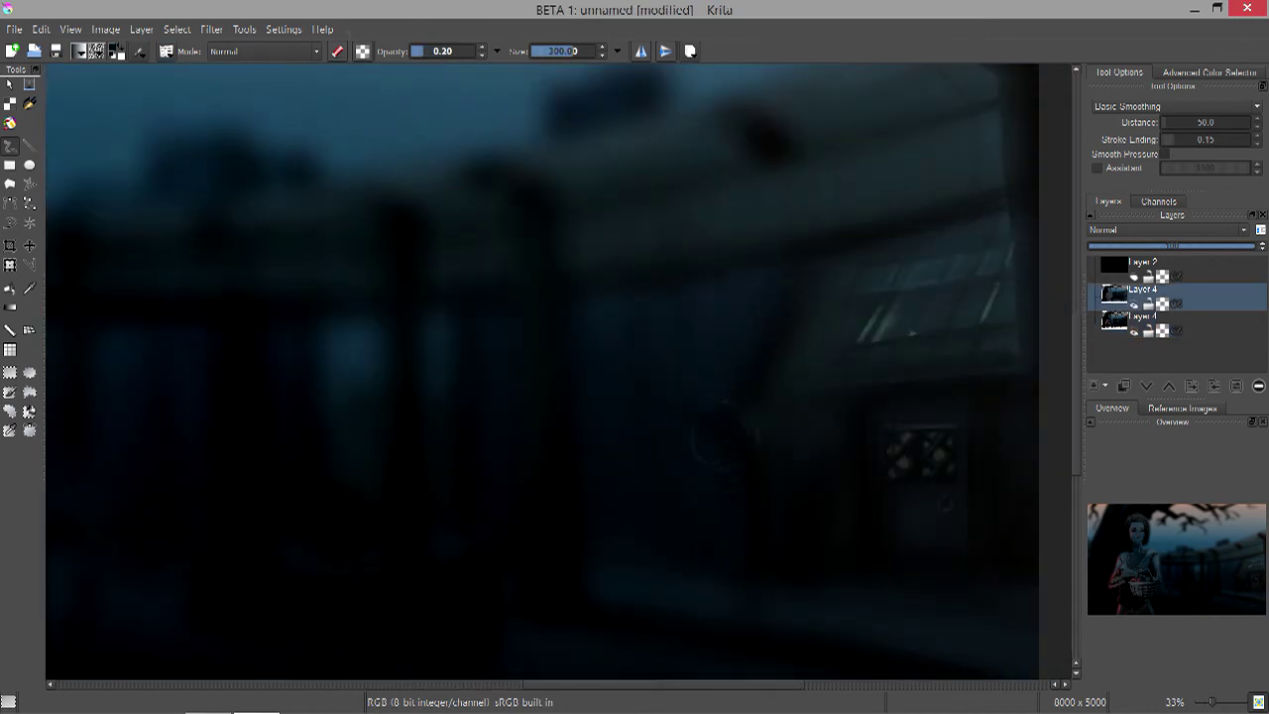
# - Select the bottom Layer 4 and load a large faint brush at 0.20 opacity, size 810
pyautogui.scroll(-2, 639, 334)
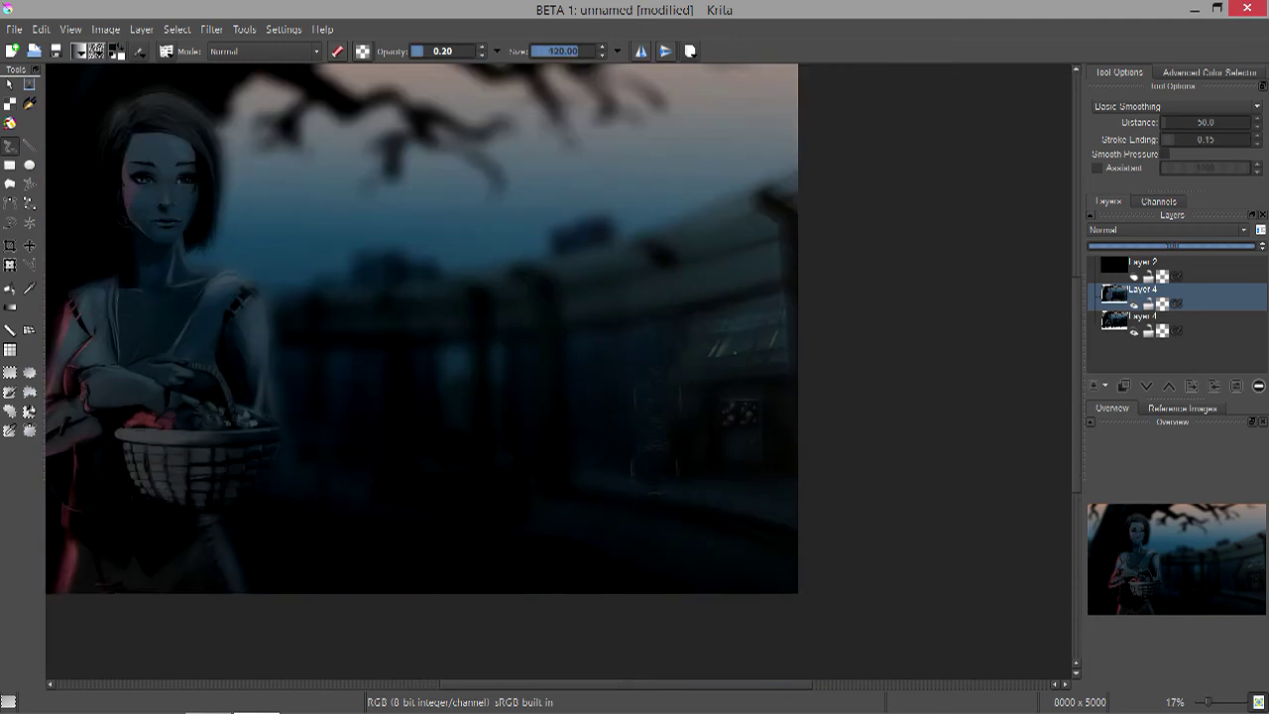
pyautogui.press('pagedown')
pyautogui.press('F6')
pyautogui.click(416, 327)
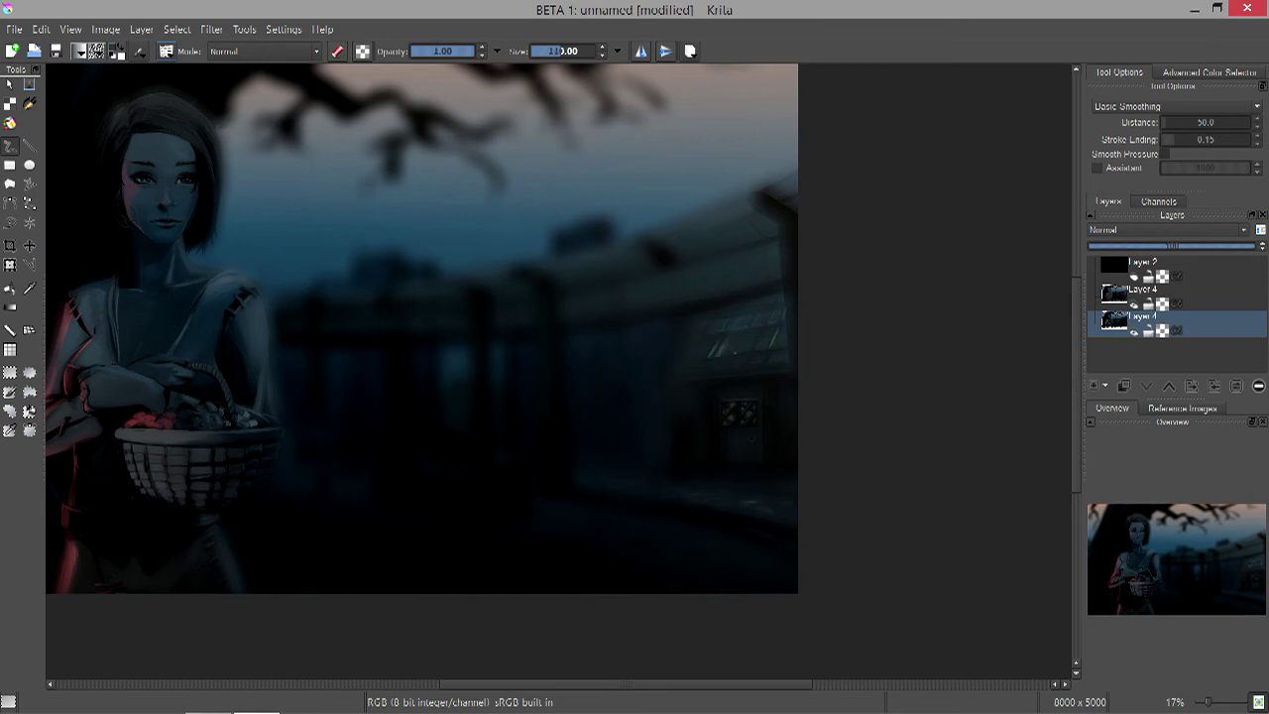
pyautogui.press('-')
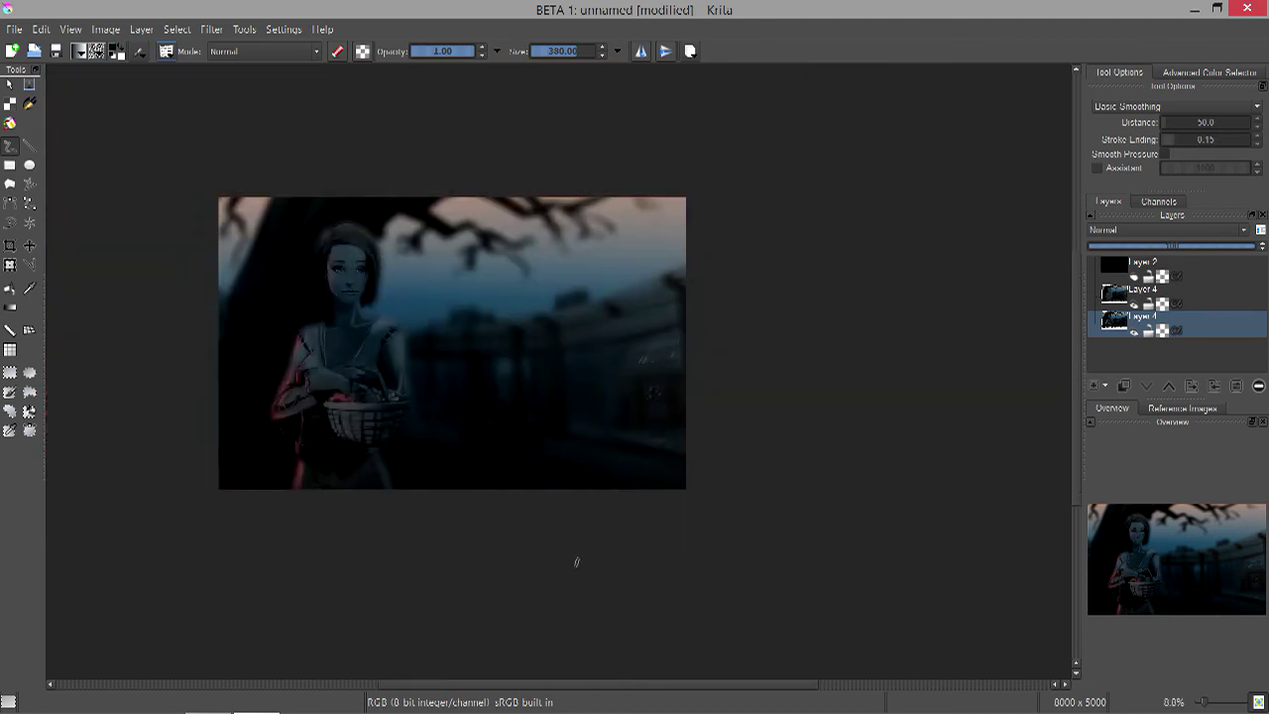
pyautogui.press('/')
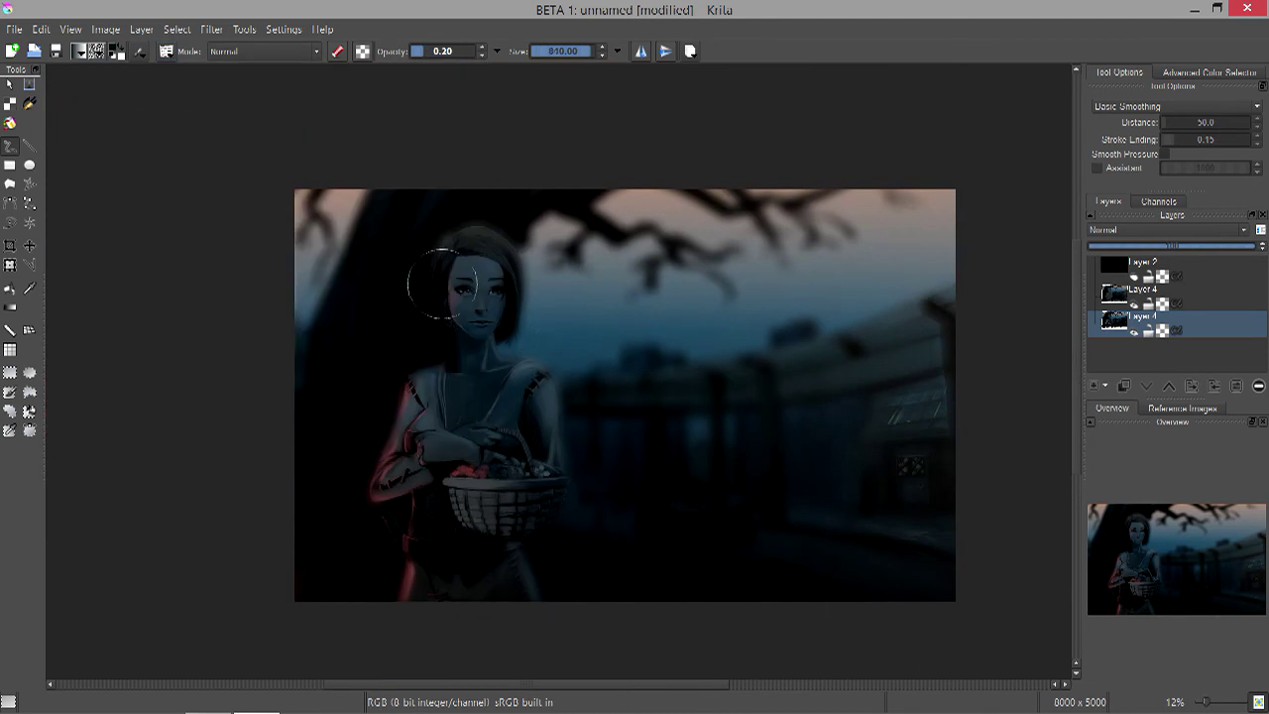
# - Delete the bottom duplicate layer using the Layer menu
pyautogui.click(80, 50)
pyautogui.press('Escape')
pyautogui.click(140, 28)
pyautogui.press('Escape')
pyautogui.hotkey('shift', 'Delete')
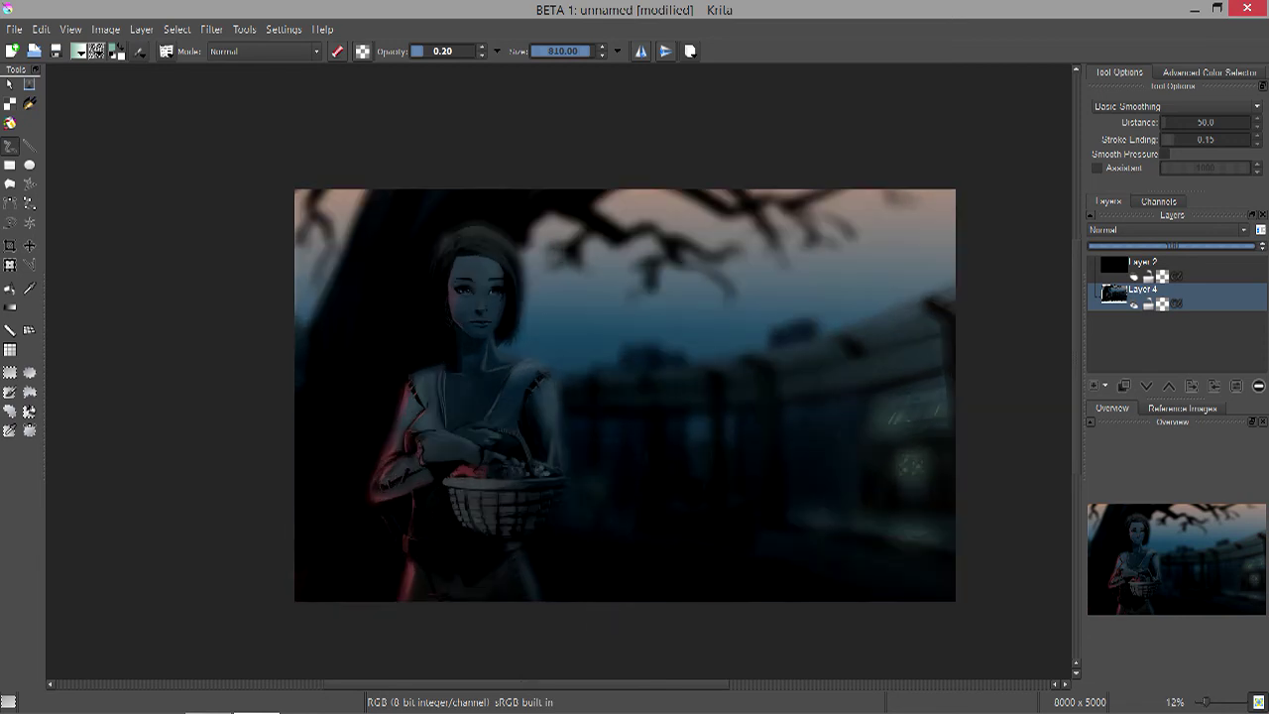
pyautogui.hotkey('alt', 'e')
pyautogui.press('Escape')
# - Try a reddish gradient tint across the painting, then undo it
pyautogui.press('+')
pyautogui.press('-')
pyautogui.press('-')
pyautogui.press('[')
pyautogui.press('+')
pyautogui.press('+')
pyautogui.press('-')
pyautogui.click(10, 307)
pyautogui.click(96, 50)
pyautogui.press('Escape')
pyautogui.press('Return')
pyautogui.moveTo(272, 618); pyautogui.dragTo(327, 555)
pyautogui.click(40, 29)
pyautogui.click(80, 47)
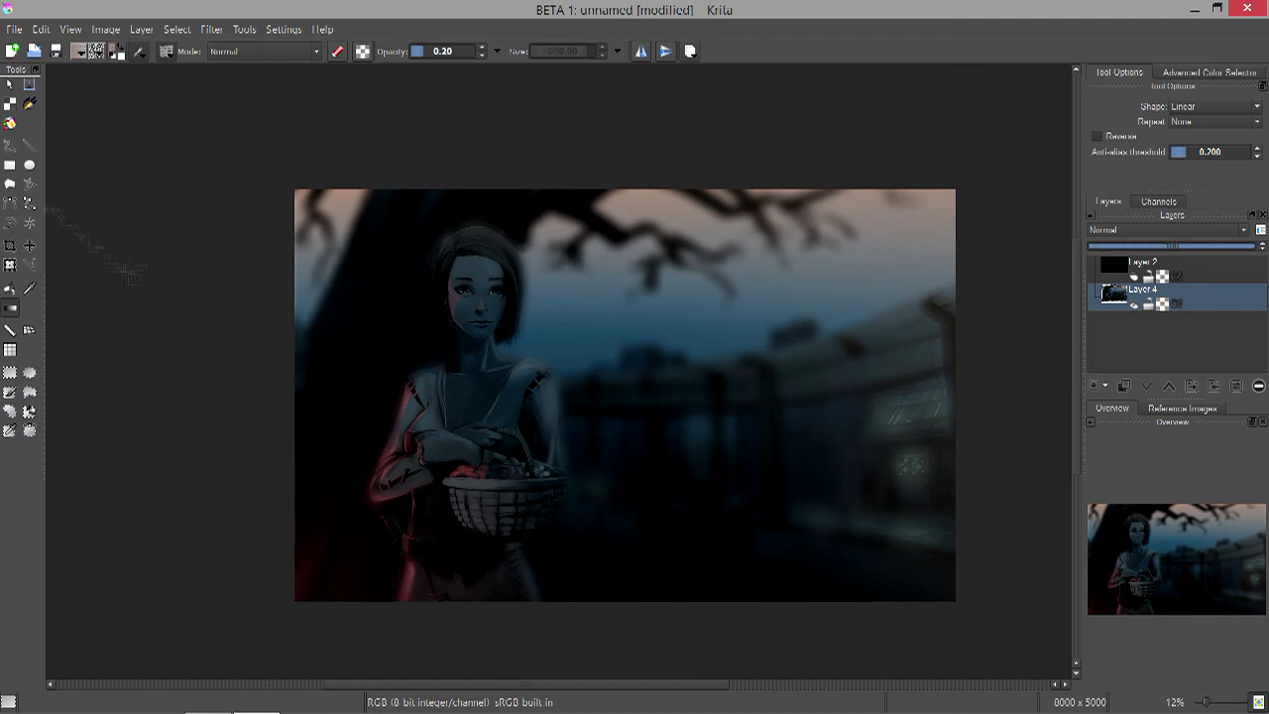
# - Brighten the top-left with faint freehand strokes, then load an opaque size-10 brush
pyautogui.click(10, 145)
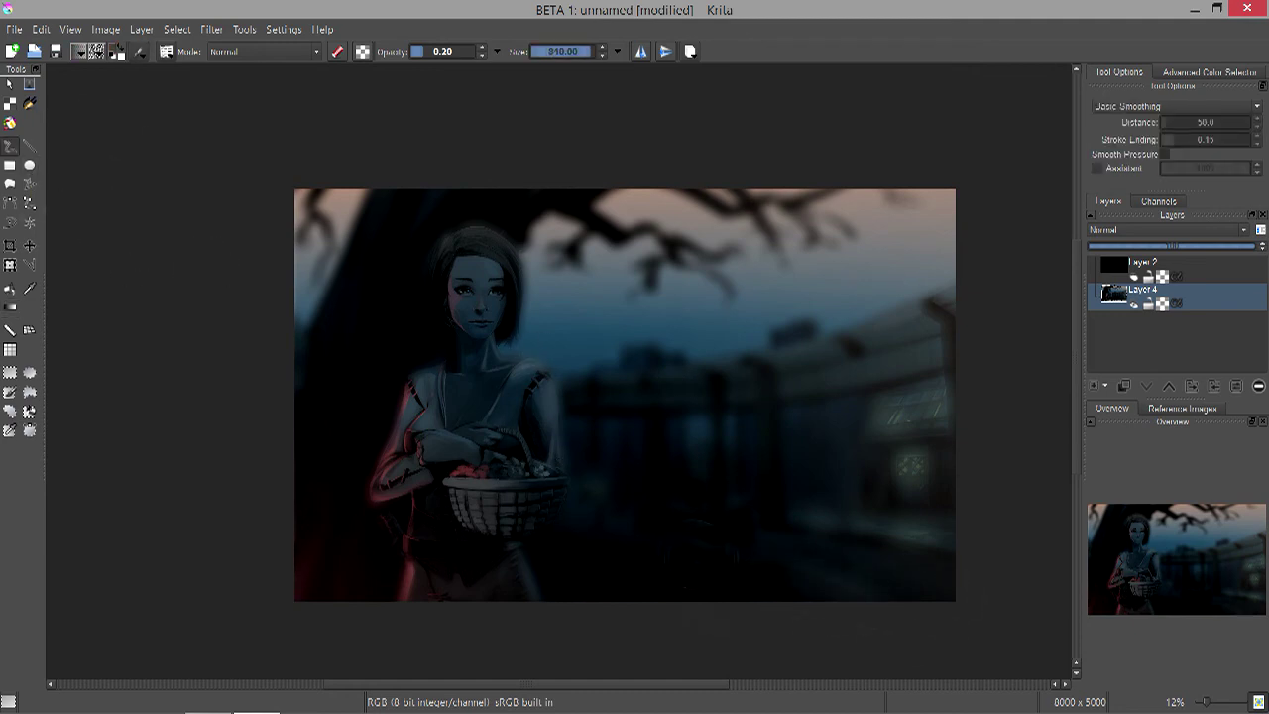
pyautogui.moveTo(922, 258); pyautogui.dragTo(516, 287)
pyautogui.click(40, 29)
pyautogui.click(80, 47)
pyautogui.press(']')
pyautogui.press(']')
pyautogui.press('[')
pyautogui.moveTo(609, 213)
pyautogui.mouseDown()
pyautogui.moveTo(640, 226)
pyautogui.moveTo(337, 219)
pyautogui.moveTo(317, 262)
pyautogui.mouseUp()
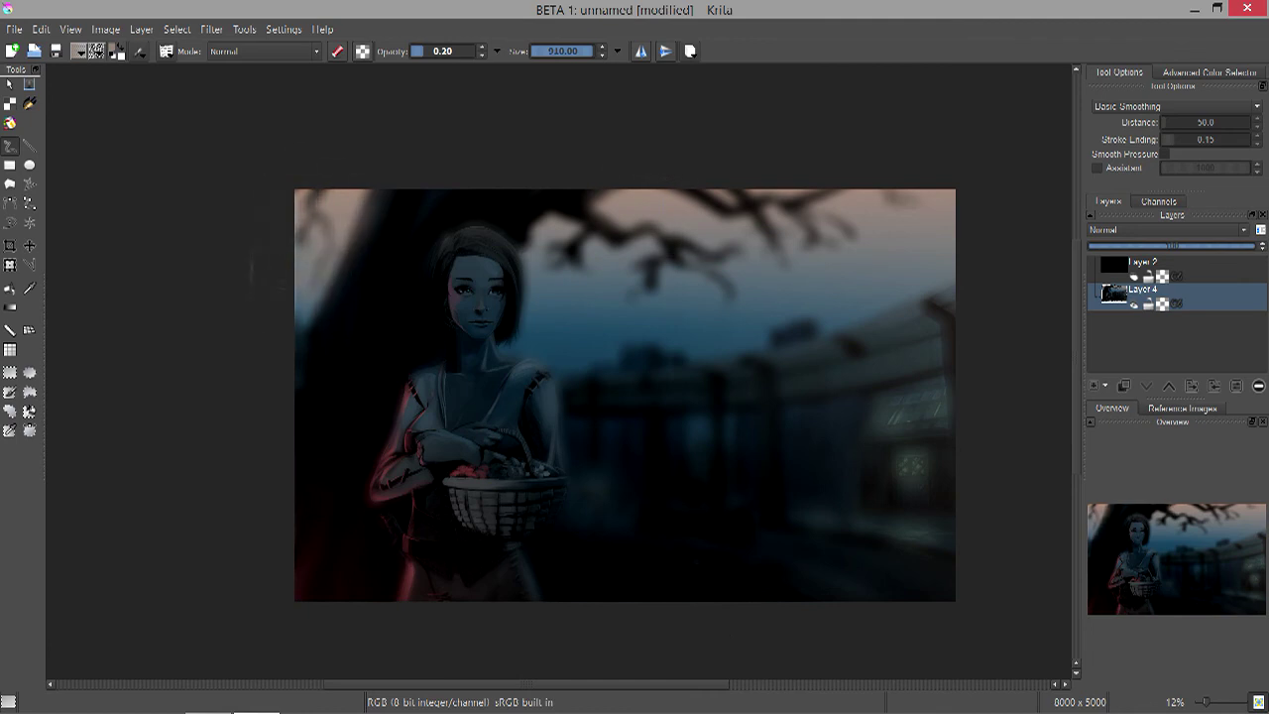
pyautogui.press('-')
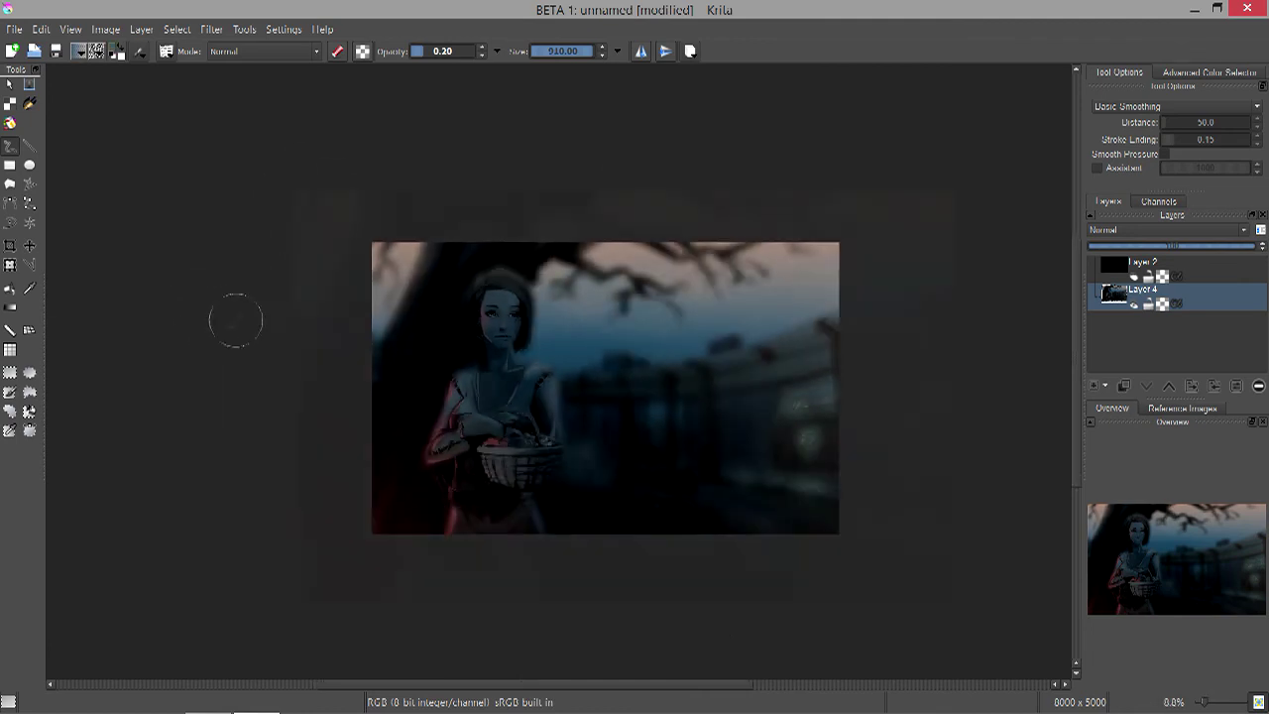
pyautogui.press('+')
pyautogui.press('+')
pyautogui.press('+')
pyautogui.press('+')
pyautogui.click(96, 51)
pyautogui.press('Escape')
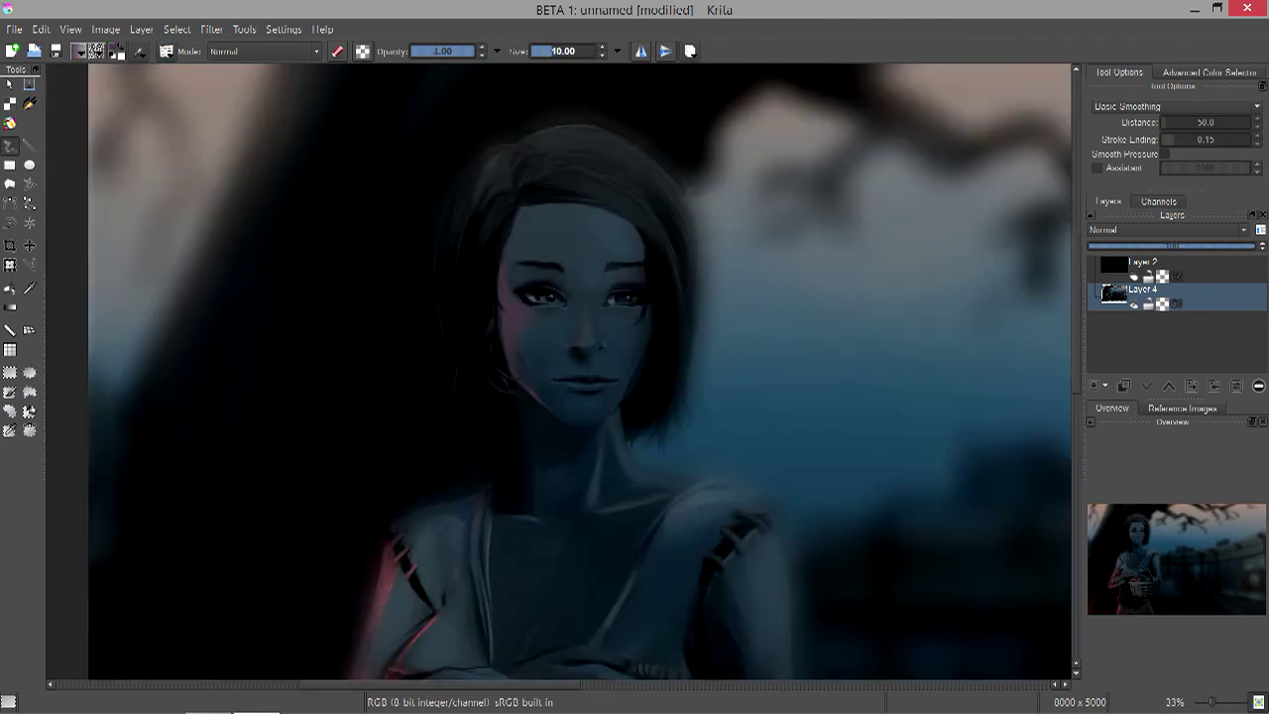
pyautogui.press('-')
pyautogui.press('-')
pyautogui.press('-')
pyautogui.press('-')
pyautogui.press('+')
pyautogui.press('+')
pyautogui.press('+')
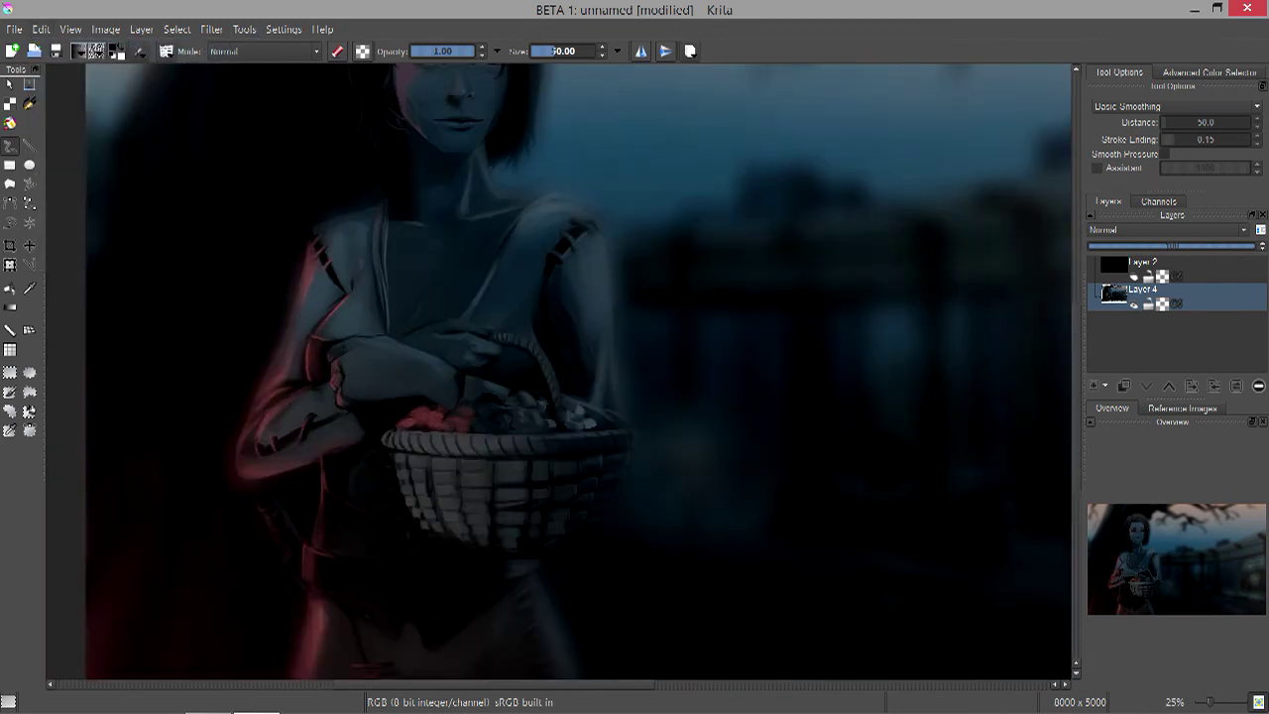
pyautogui.press('+')
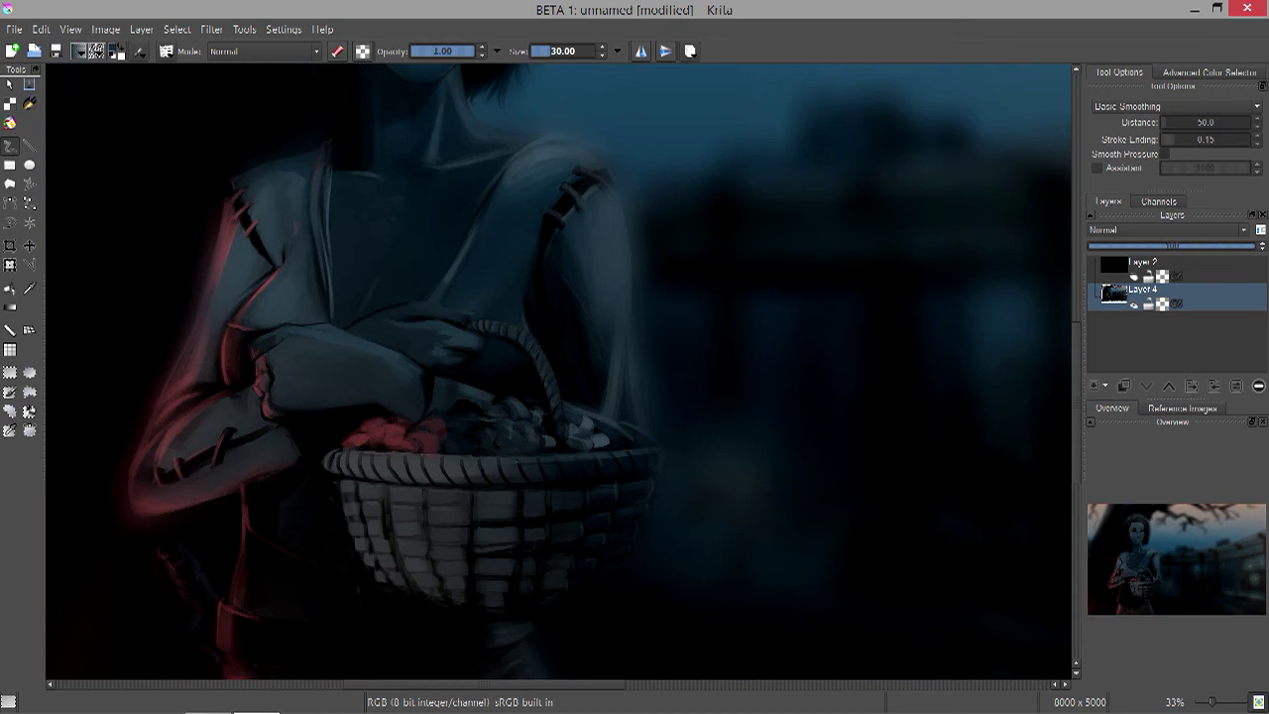
pyautogui.press('-')
pyautogui.press('-')
pyautogui.press('-')
pyautogui.press('/')
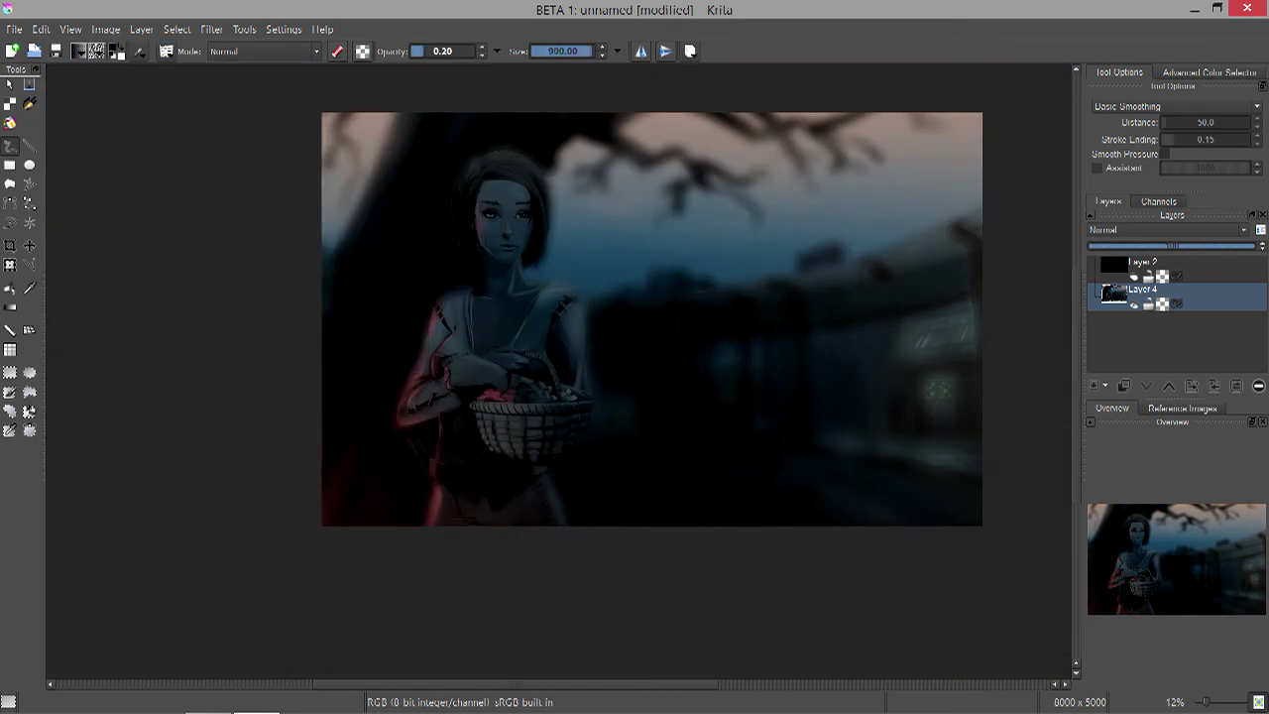
pyautogui.press('-')
pyautogui.press('+')
pyautogui.press('+')
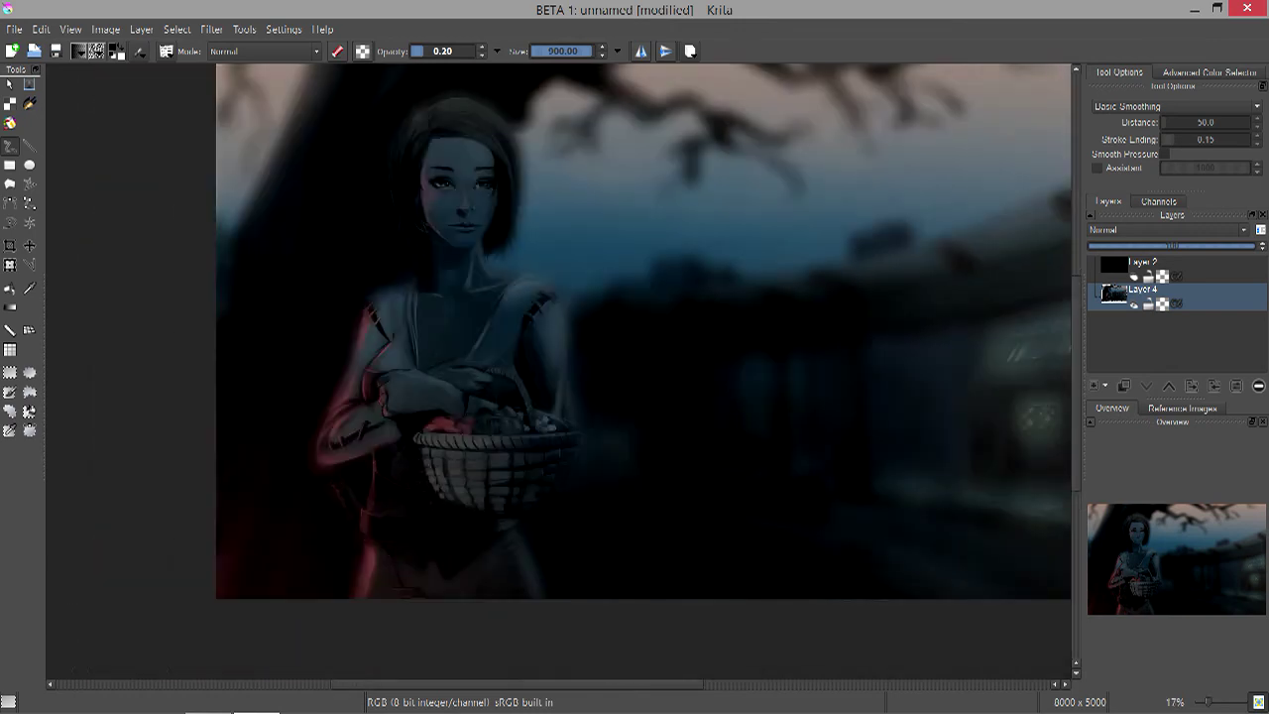
pyautogui.press('+')
pyautogui.press('+')
pyautogui.press('+')
pyautogui.press('-')
pyautogui.press('-')
pyautogui.press('-')
pyautogui.press('-')
pyautogui.click(41, 29)
pyautogui.click(96, 46)
pyautogui.click(41, 29)
pyautogui.click(96, 66)
pyautogui.press('-')
pyautogui.press('+')
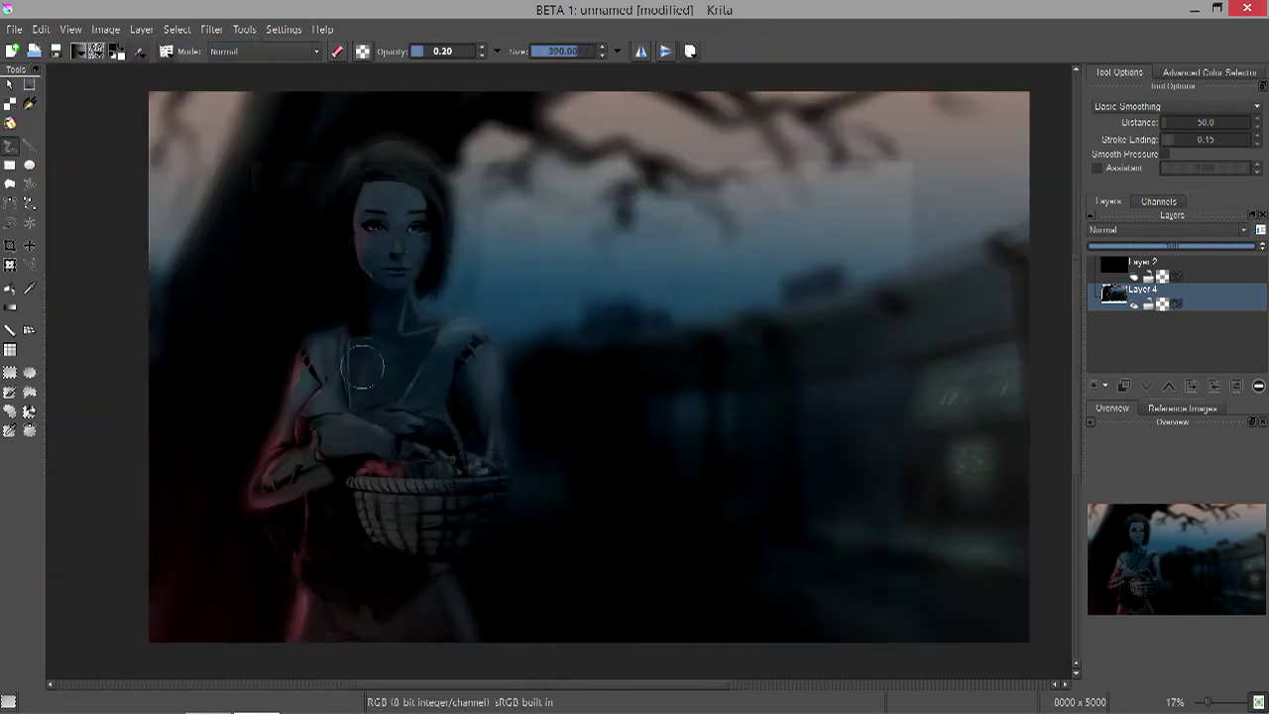
pyautogui.press('+')
pyautogui.click(28, 391)
pyautogui.moveTo(435, 302)
pyautogui.mouseDown()
pyautogui.moveTo(327, 178)
pyautogui.moveTo(495, 654)
pyautogui.moveTo(436, 303)
pyautogui.mouseUp()
# - Feather the inverted selection, apply Lens Blur radius 30 to the street, then deselect
pyautogui.press('-')
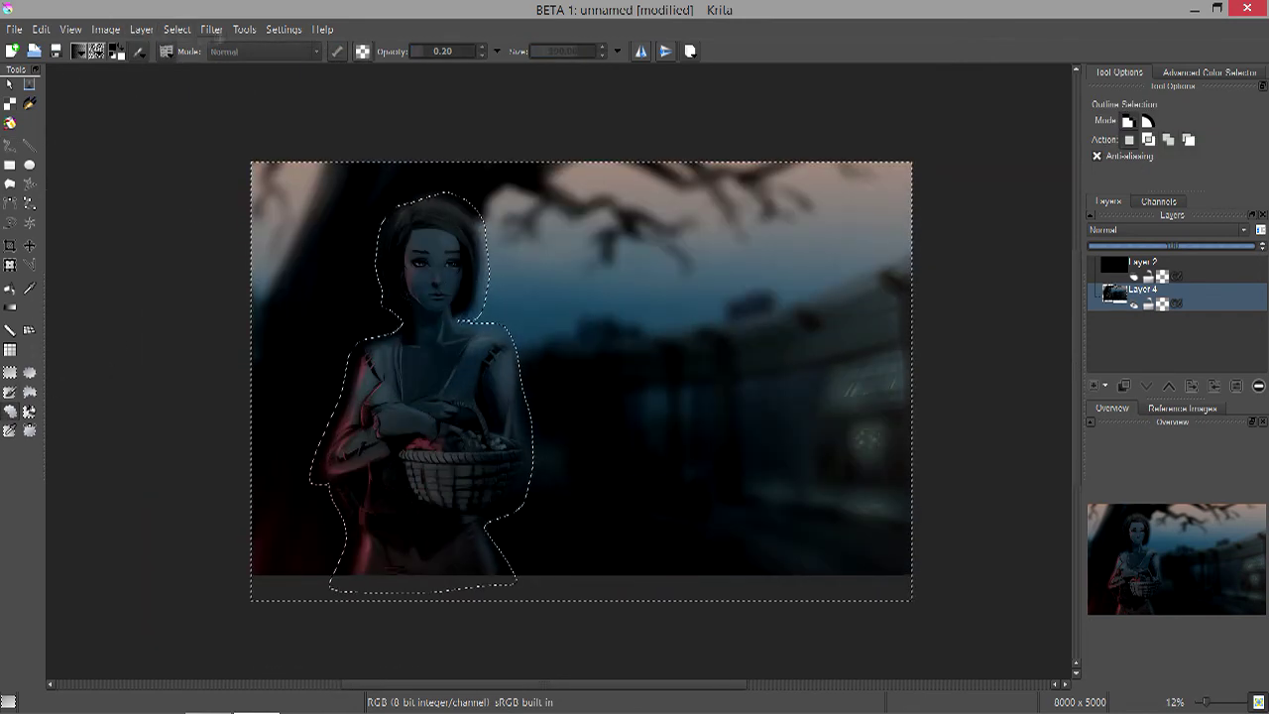
pyautogui.hotkey('ctrl', 'alt', 'f')
pyautogui.press('Return')
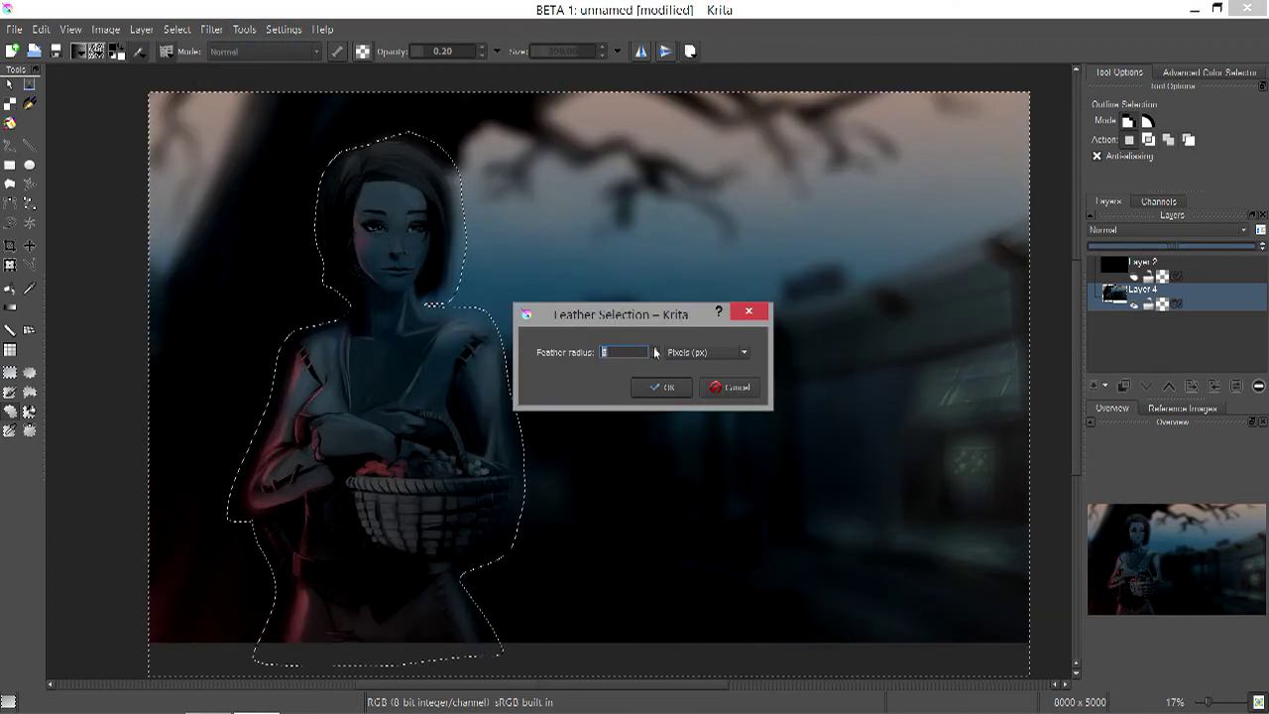
pyautogui.press('Return')
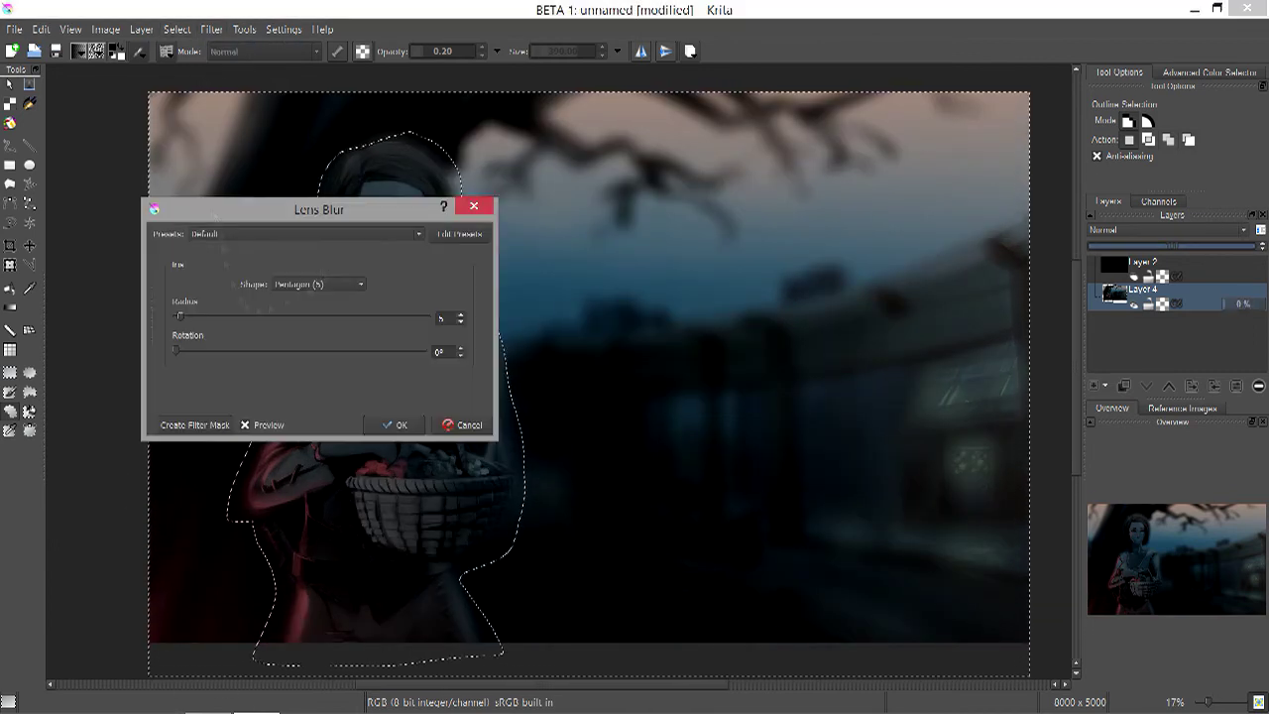
pyautogui.click(247, 425)
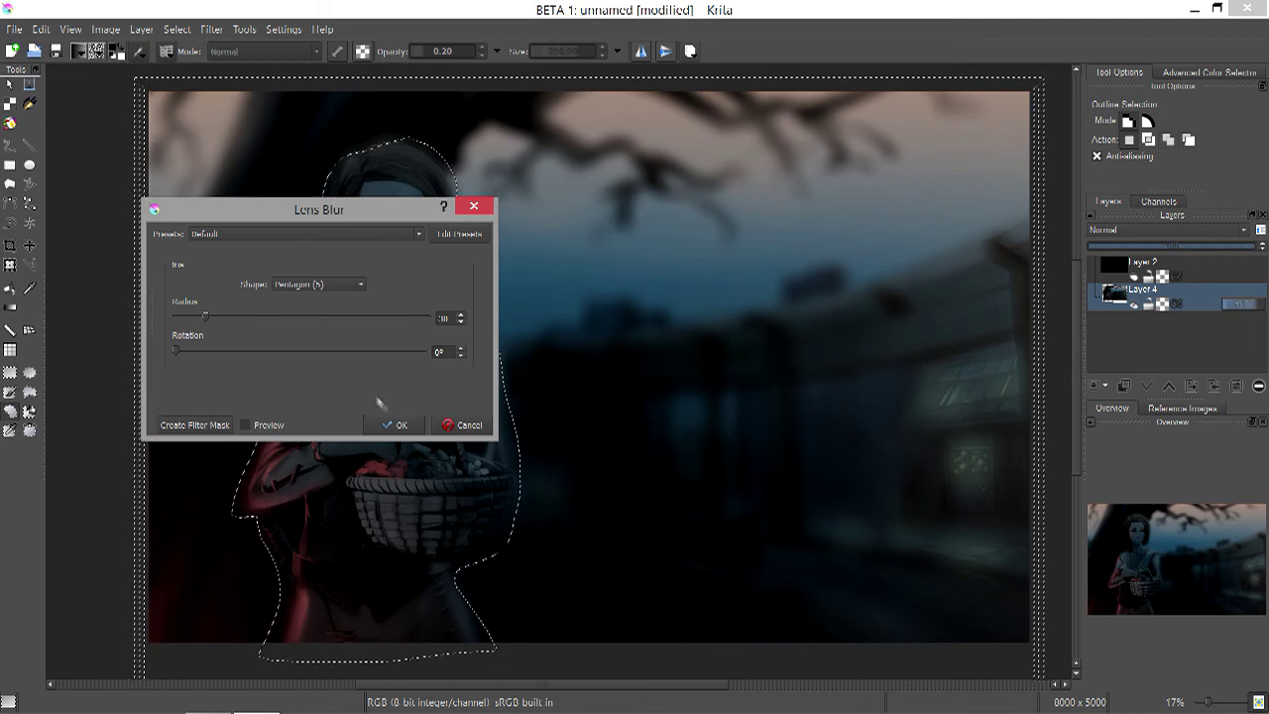
pyautogui.click(395, 425)
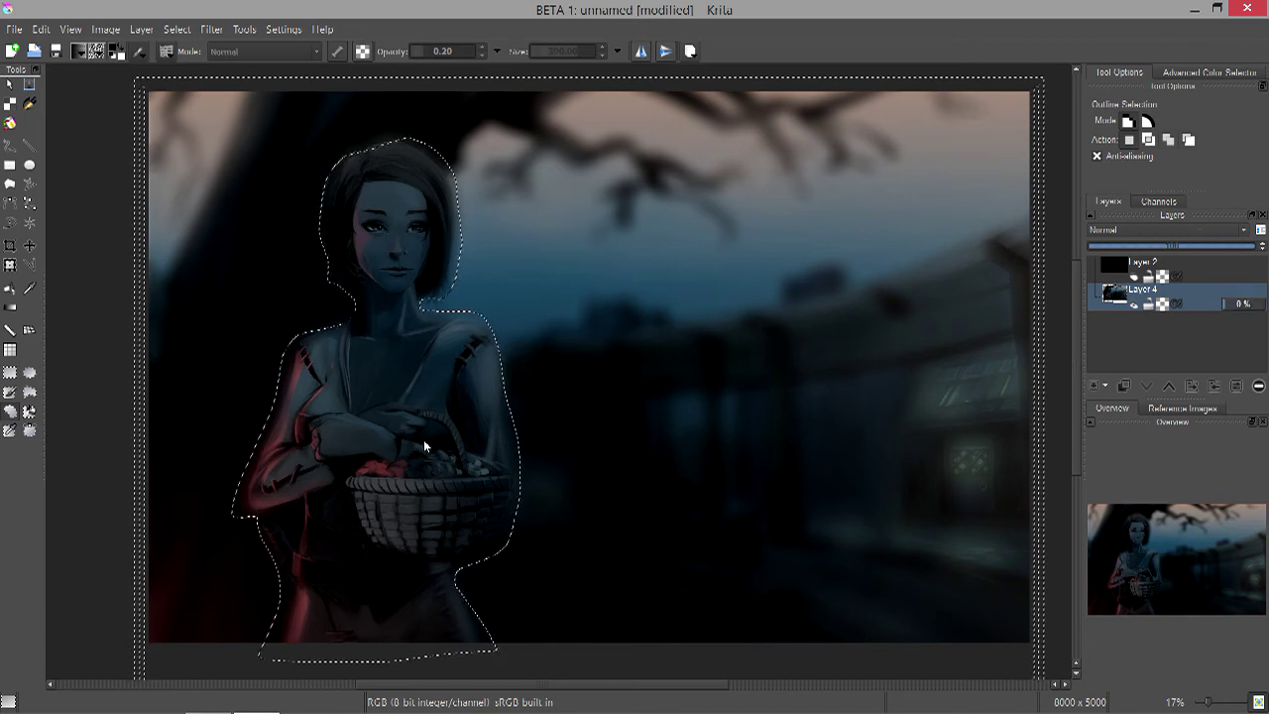
pyautogui.hotkey('ctrl', 'shift', 'a')
pyautogui.press('-')
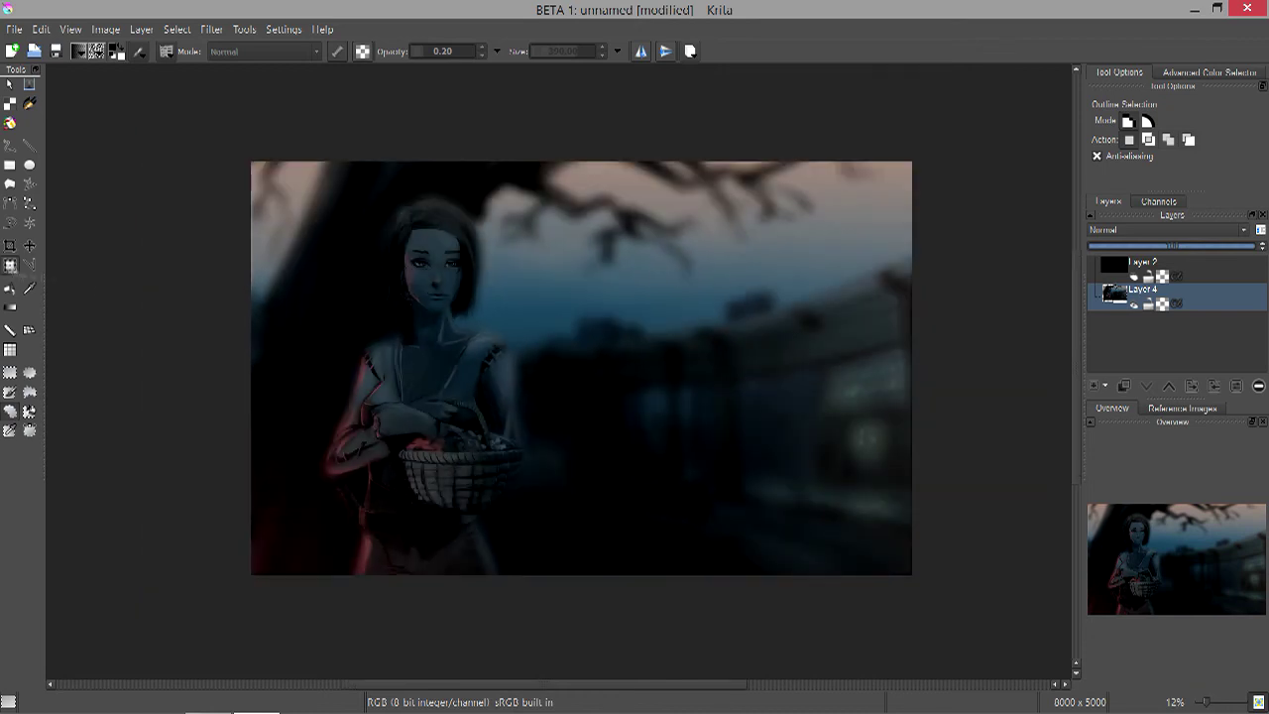
# - Transform Layer 4, then load an enlarged opaque brush preset
pyautogui.hotkey('ctrl', 't')
pyautogui.press('b')
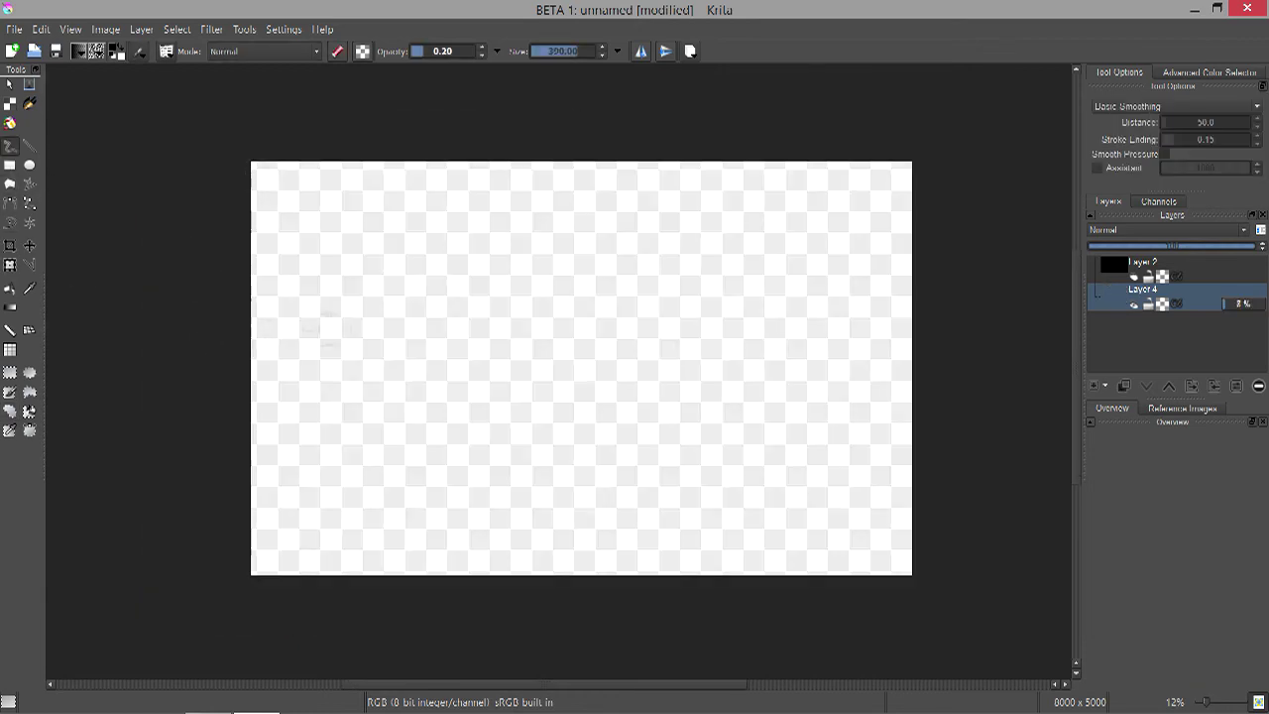
pyautogui.press('+')
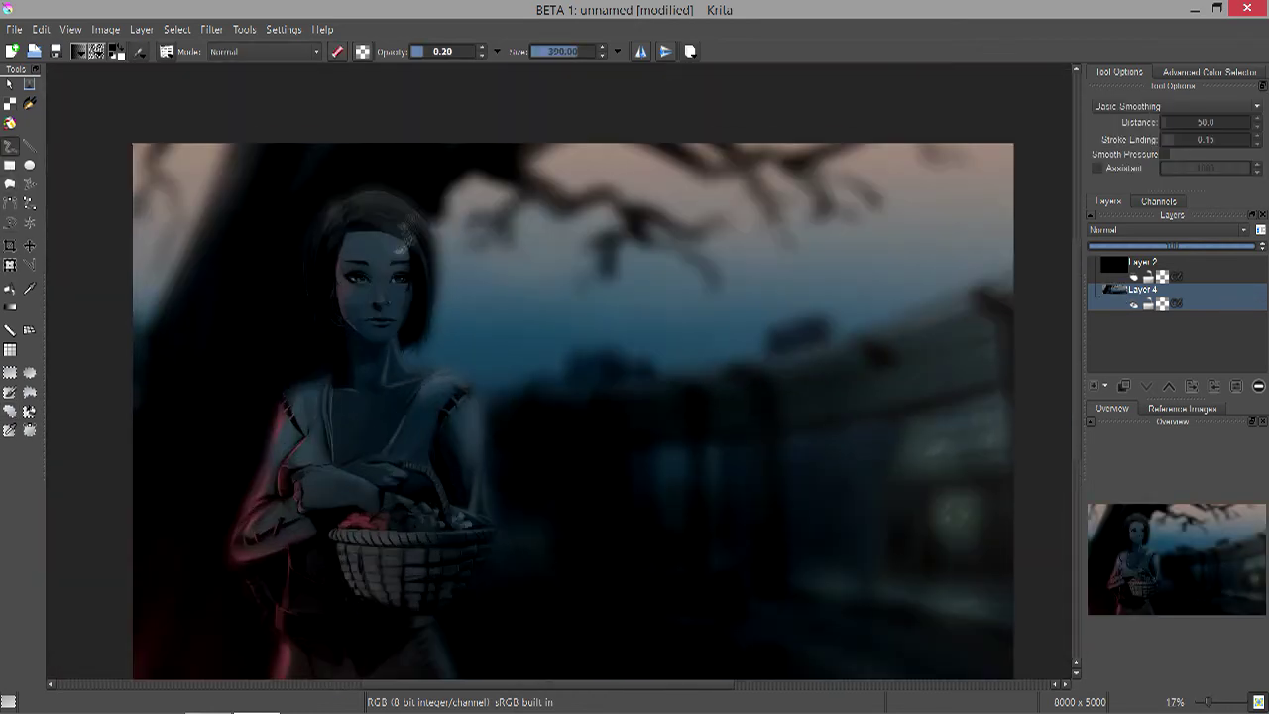
pyautogui.press(']')
pyautogui.press(']')
pyautogui.press(']')
pyautogui.press(']')
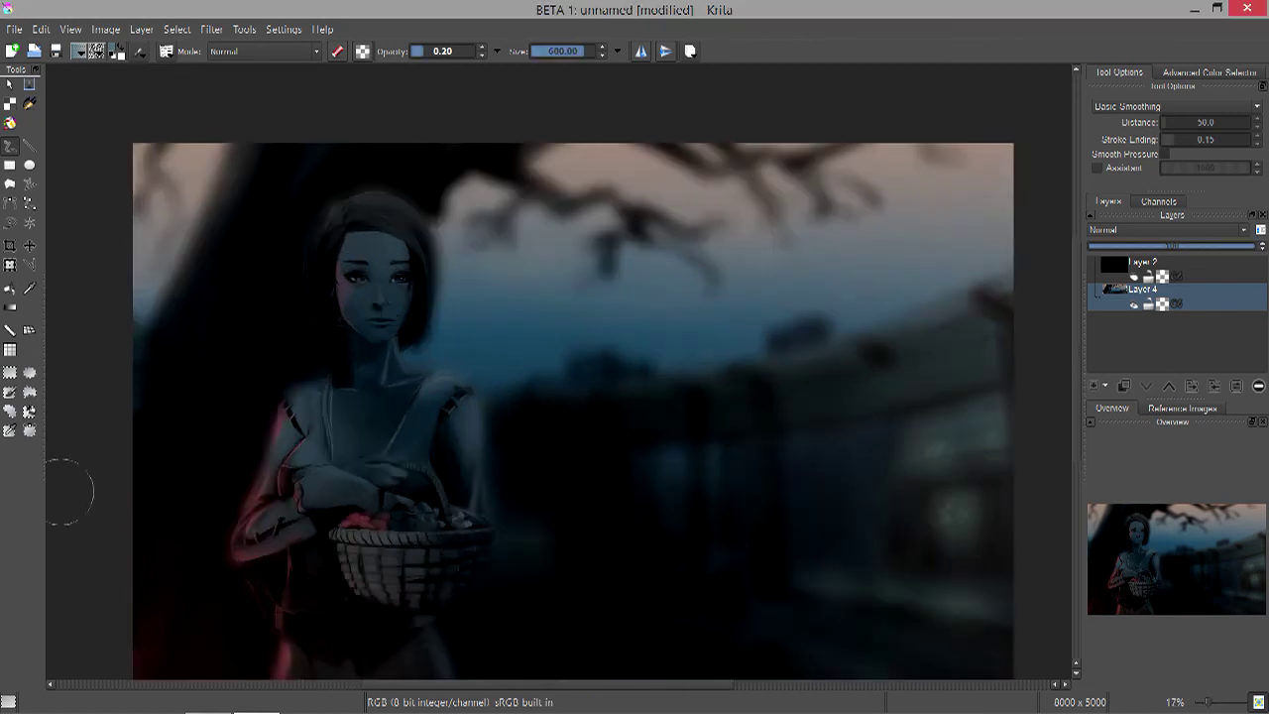
pyautogui.press('-')
pyautogui.click(126, 52)
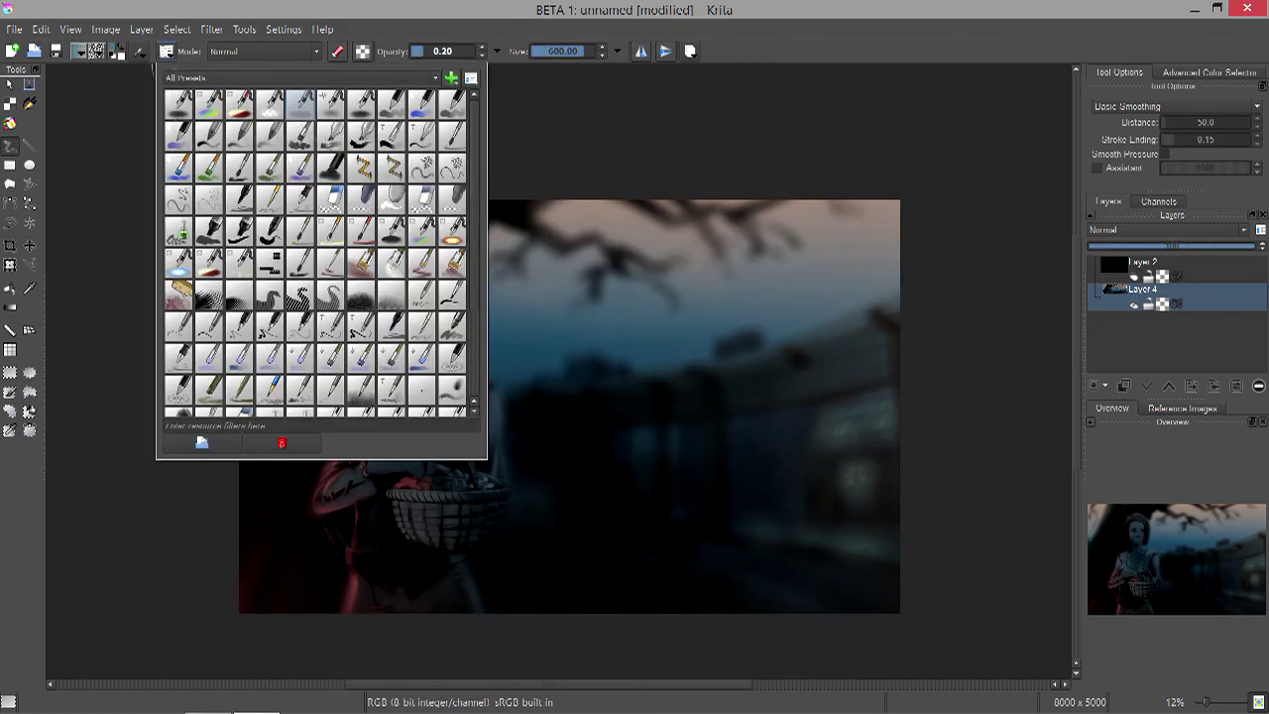
pyautogui.click(361, 101)
pyautogui.press(']')
pyautogui.press(']')
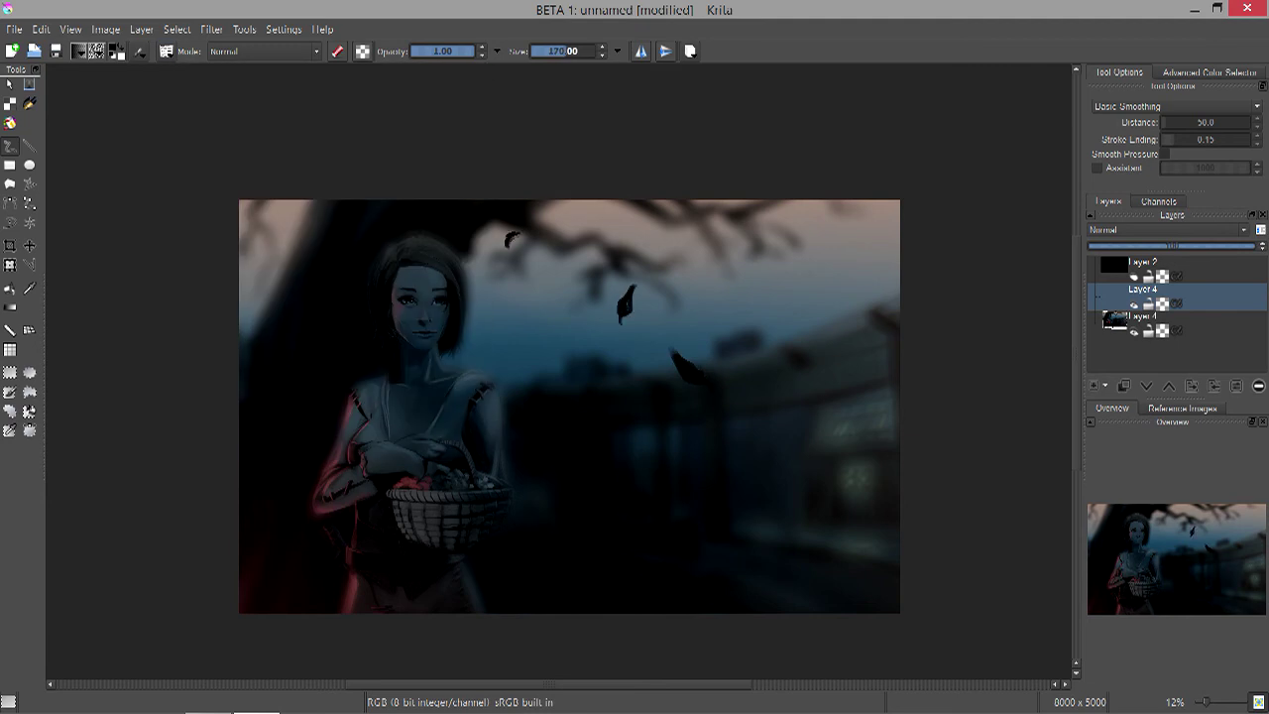
# - Apply a Gaussian Blur to the layer, then select the bottom layer with the brush
pyautogui.click(211, 28)
pyautogui.moveTo(238, 93)
pyautogui.click(372, 94)
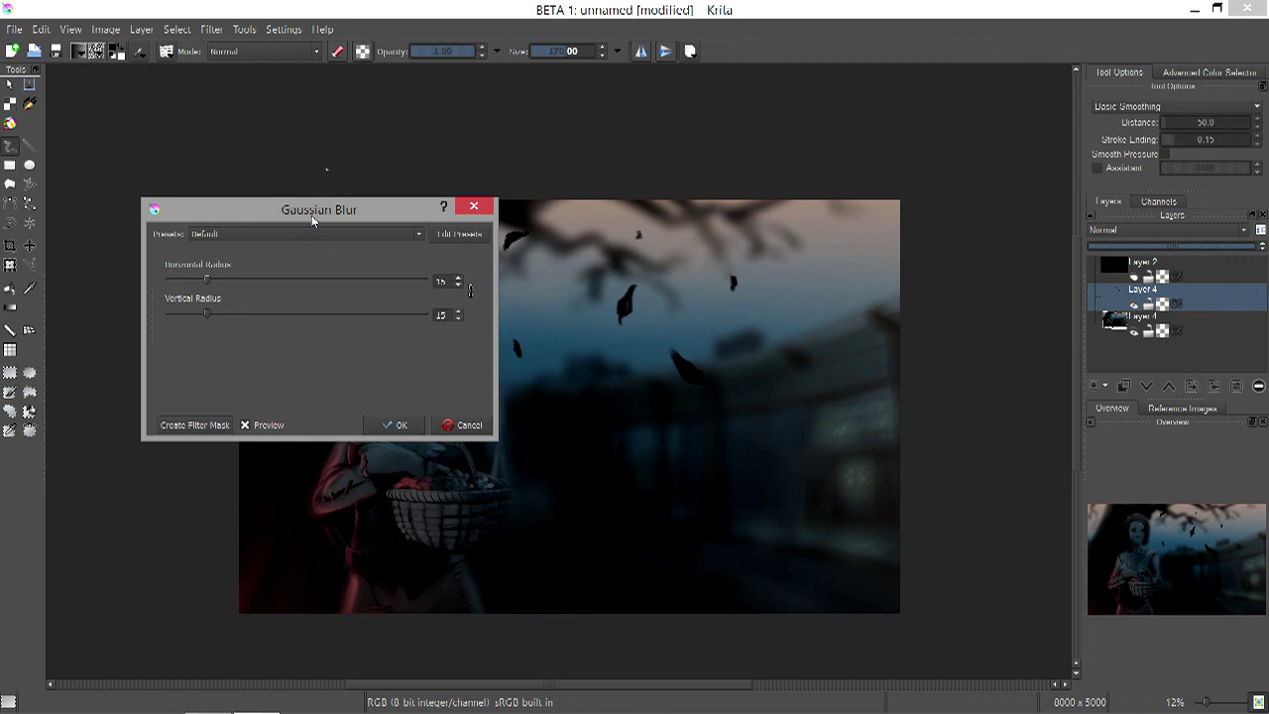
pyautogui.press('Return')
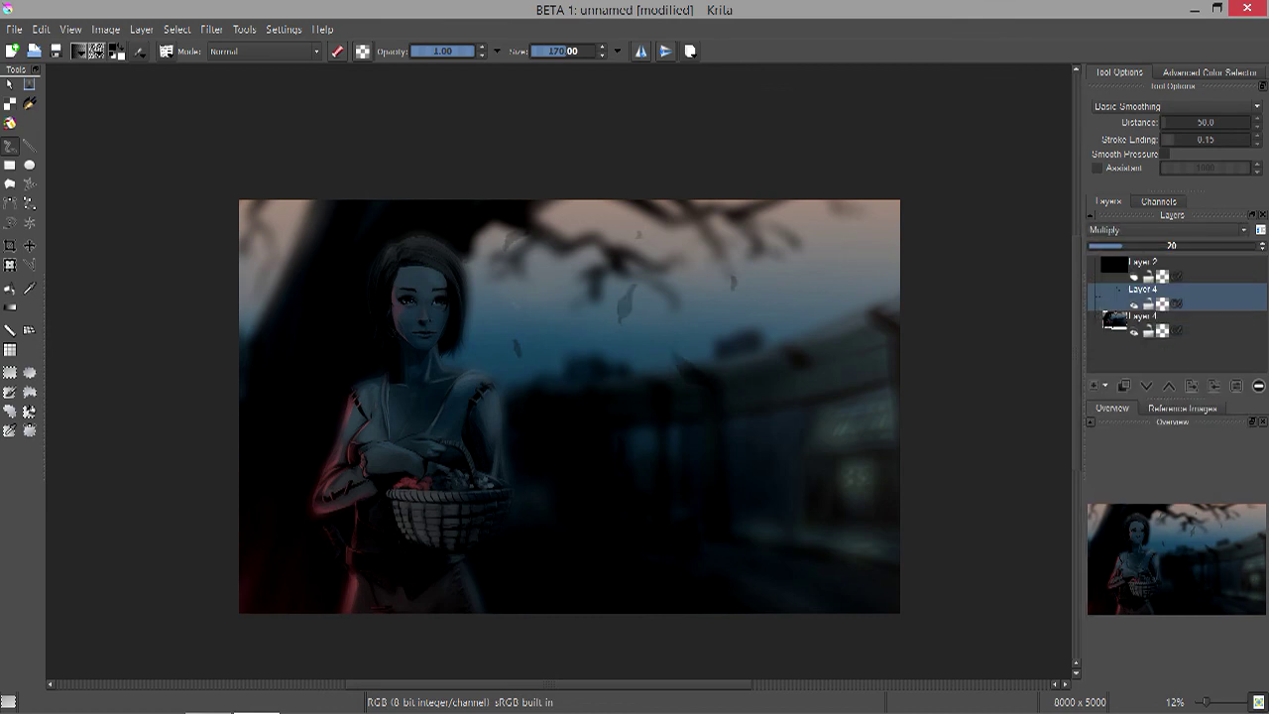
pyautogui.press('t')
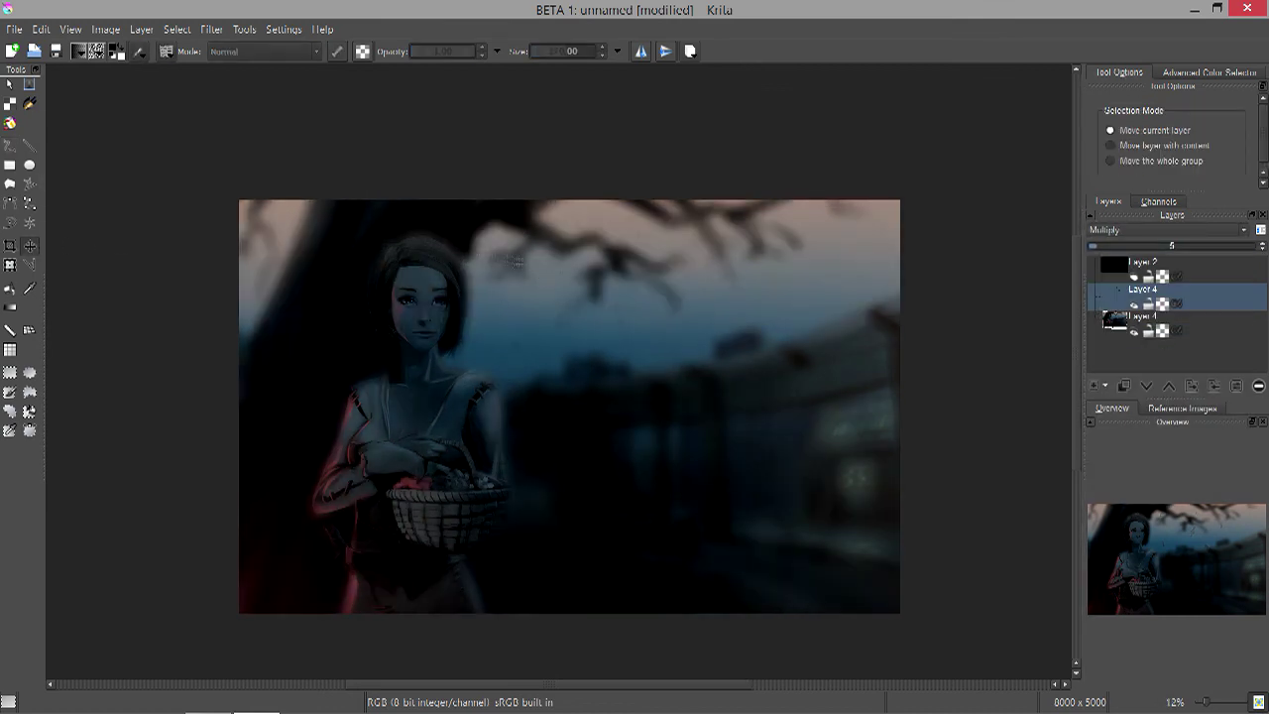
pyautogui.press('pagedown')
pyautogui.press('b')
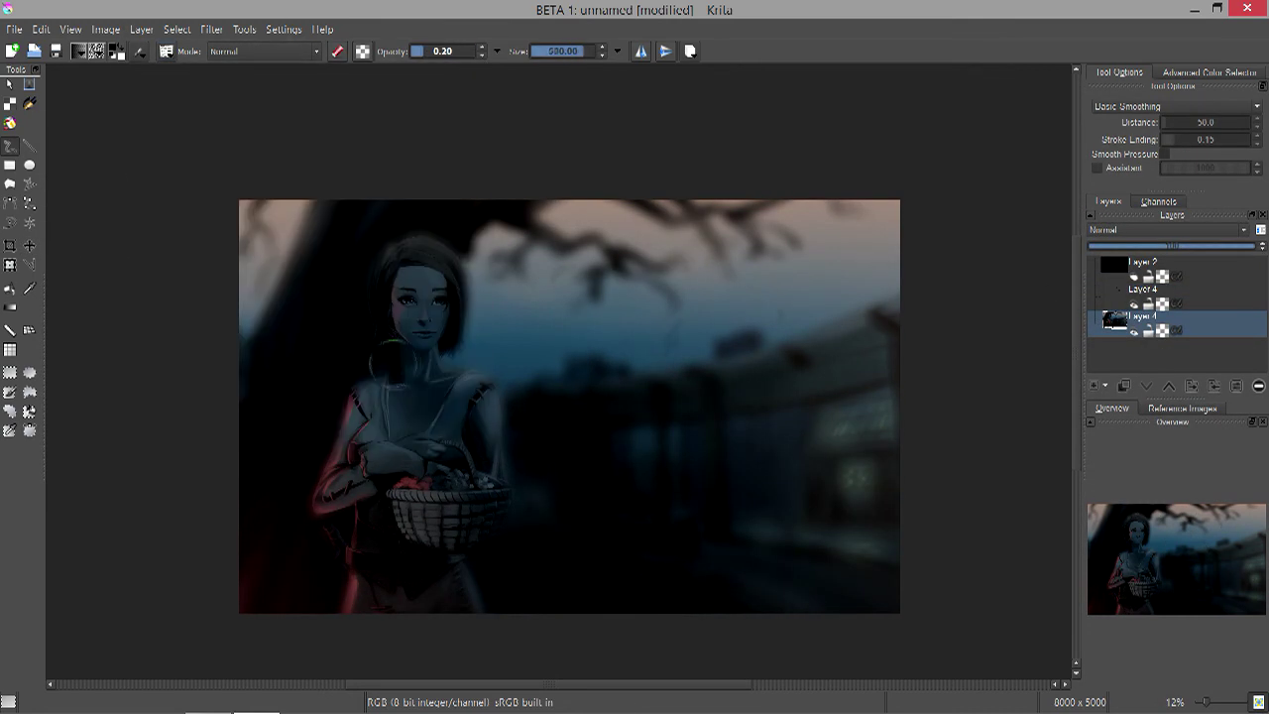
# - Merge the dark layer down and add a new layer with Hard Light blending
pyautogui.click(141, 29)
pyautogui.click(226, 298)
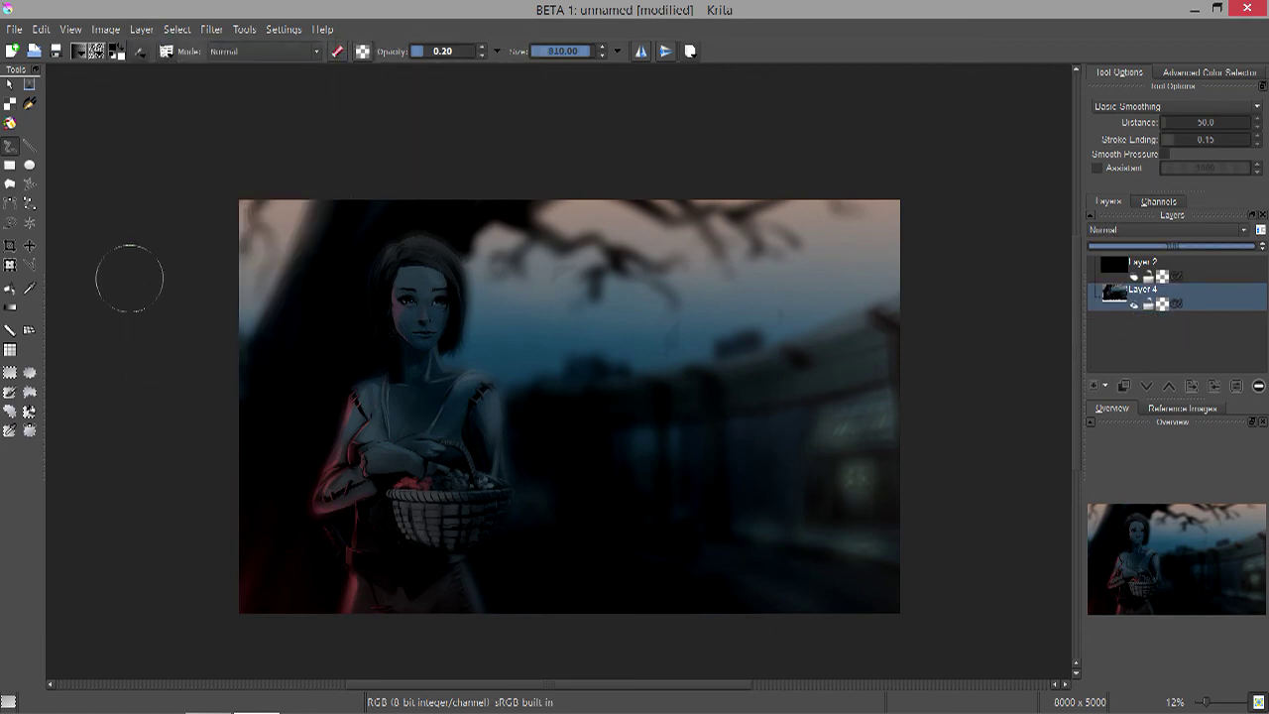
pyautogui.press('Insert')
pyautogui.click(1166, 229)
pyautogui.click(1130, 268)
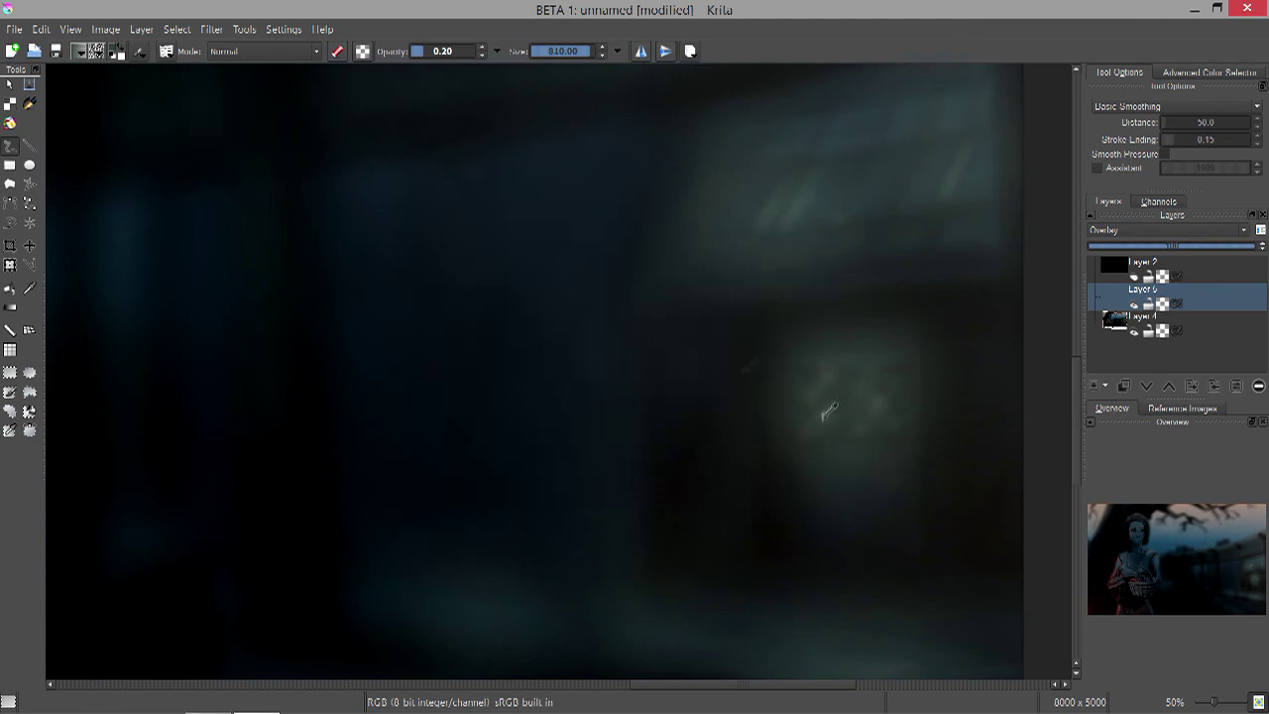
pyautogui.press('F6')
pyautogui.press('Escape')
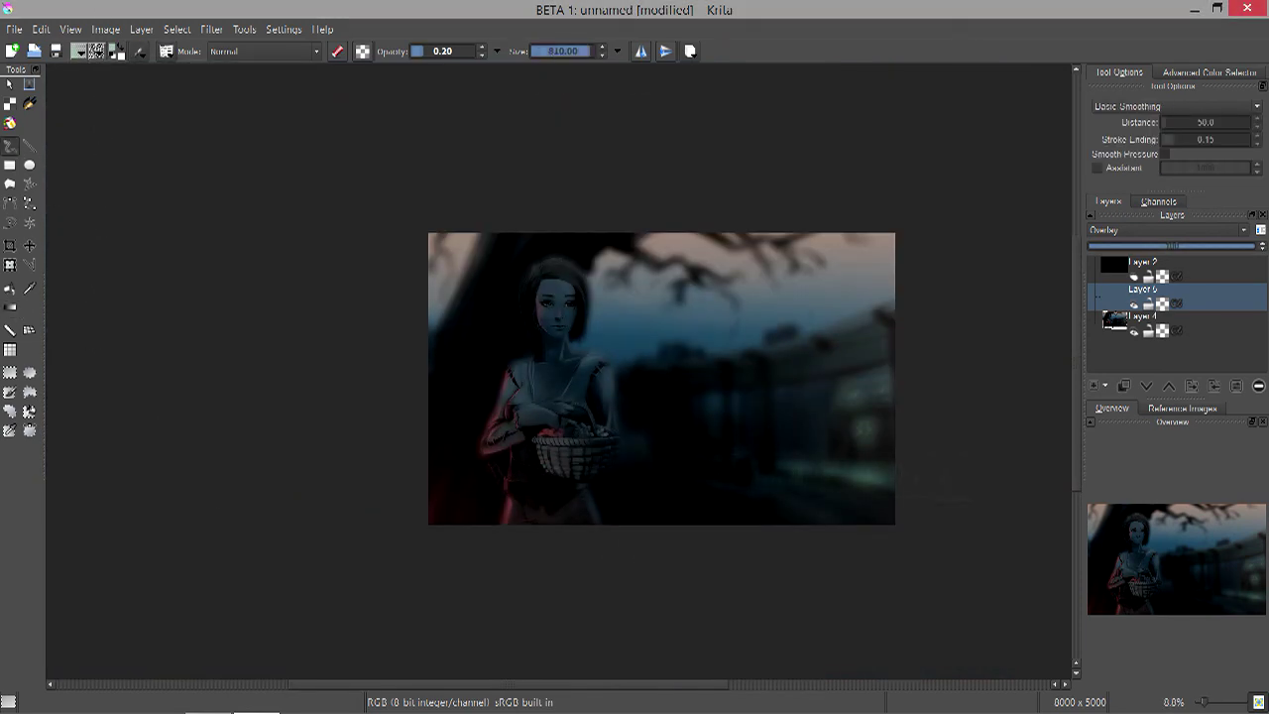
pyautogui.click(1167, 229)
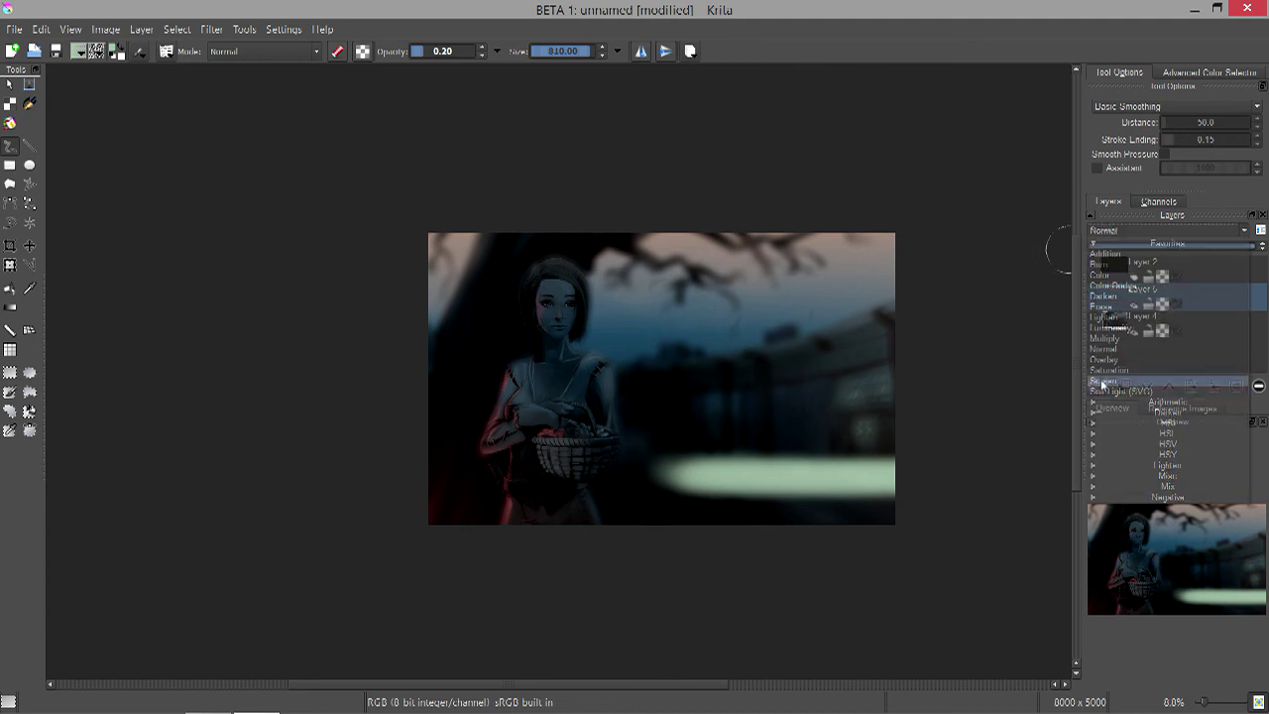
pyautogui.click(1146, 235)
pyautogui.click(1167, 229)
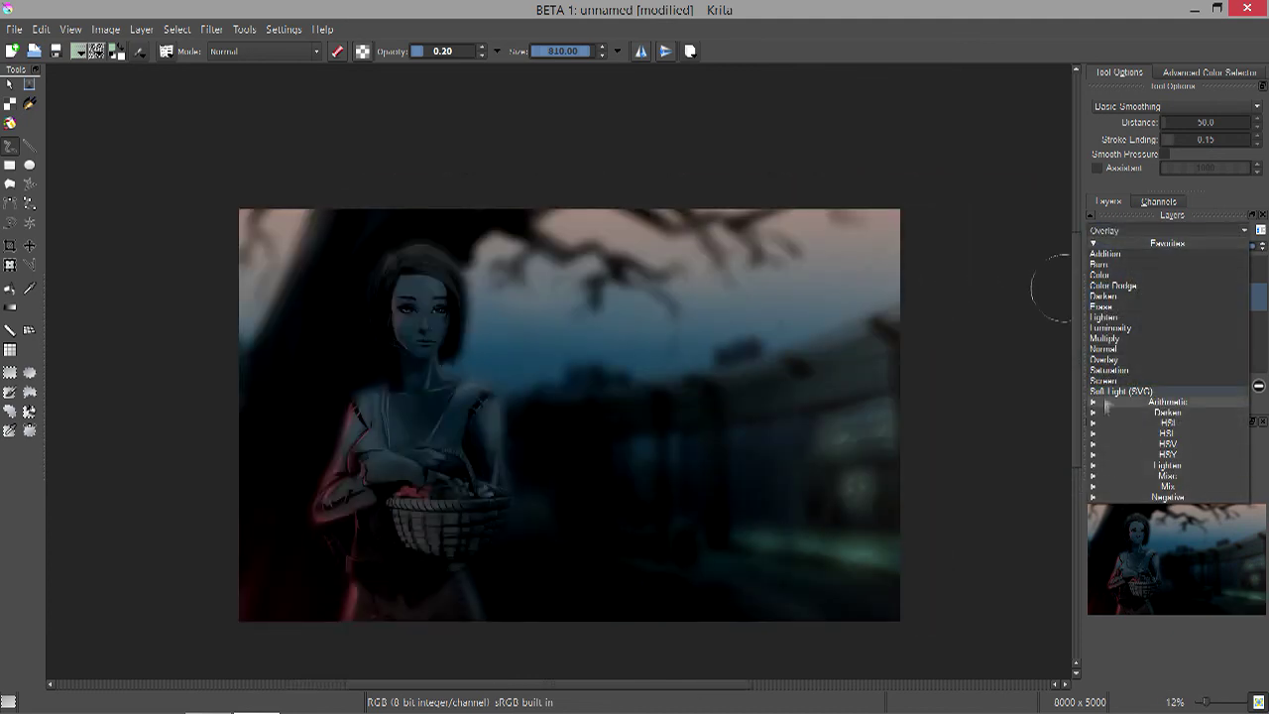
pyautogui.click(1123, 506)
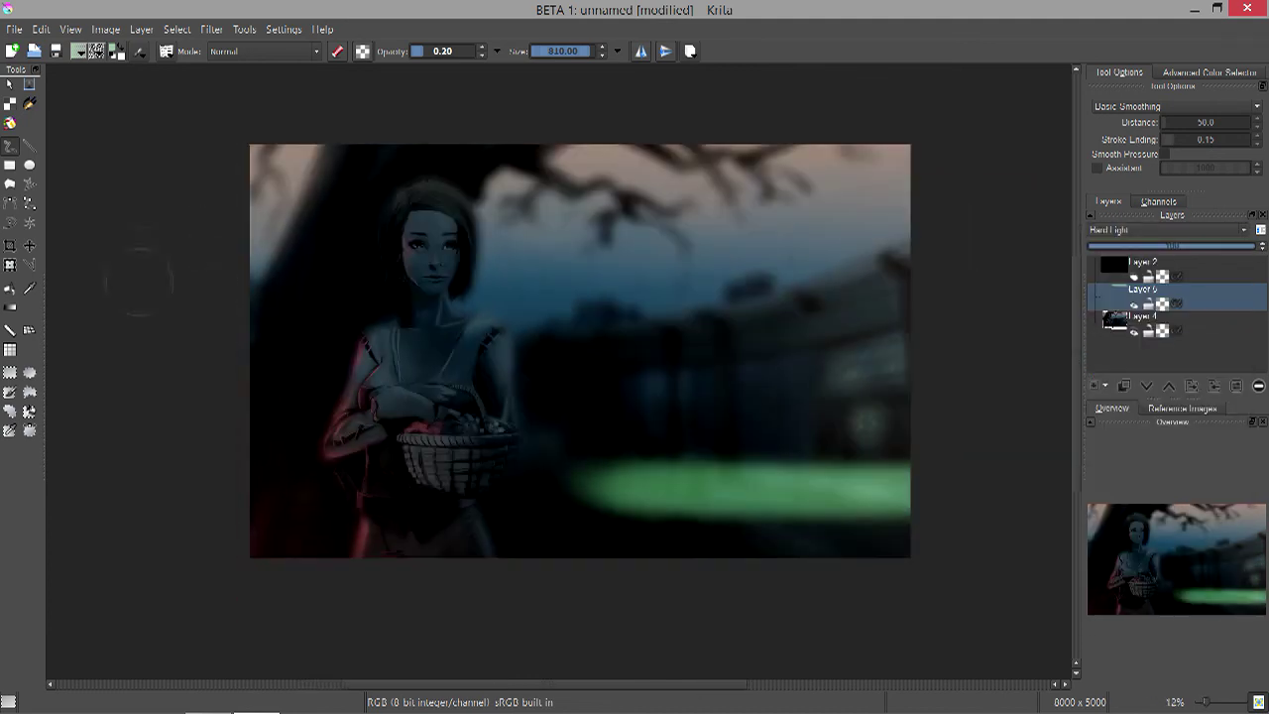
# - Darken the green glow band at the bottom right, then bring up the save dialog
pyautogui.moveTo(835, 444)
pyautogui.mouseDown()
pyautogui.moveTo(645, 486)
pyautogui.moveTo(694, 476)
pyautogui.moveTo(754, 490)
pyautogui.moveTo(655, 486)
pyautogui.mouseUp()
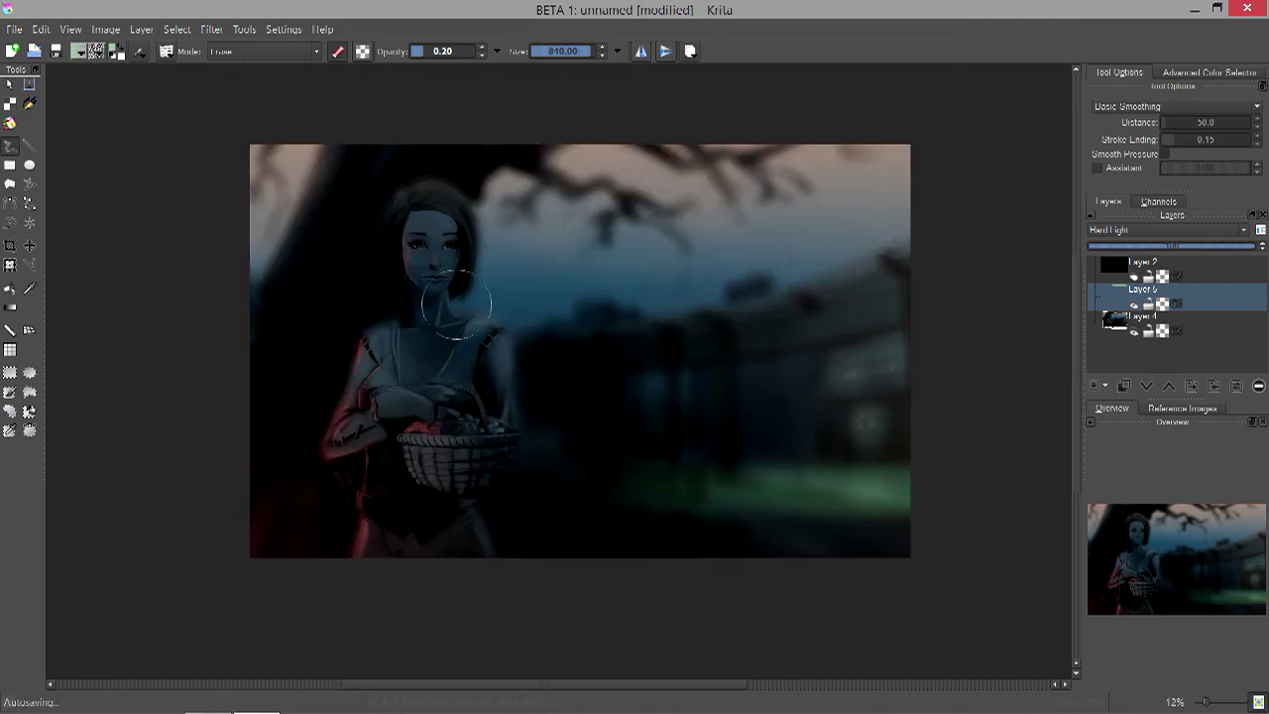
pyautogui.moveTo(462, 453); pyautogui.dragTo(482, 471)
pyautogui.hotkey('ctrl', 'z')
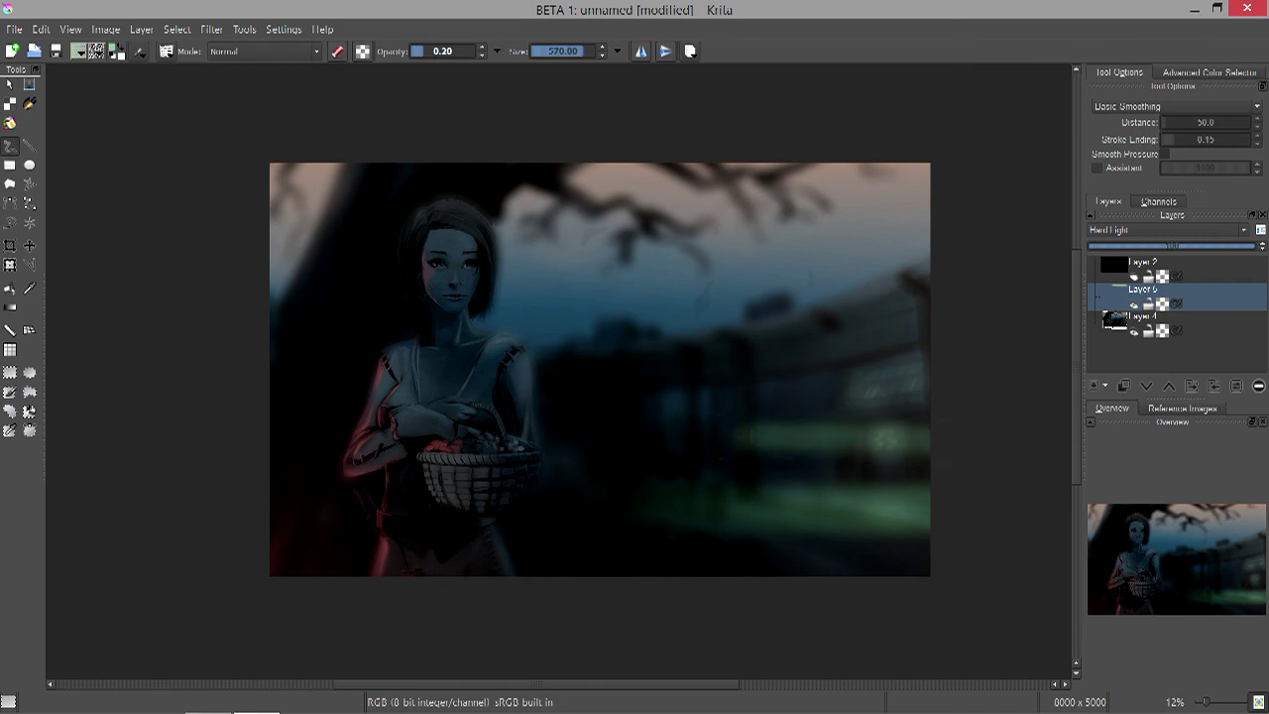
pyautogui.press(']')
pyautogui.moveTo(674, 516); pyautogui.dragTo(872, 515)
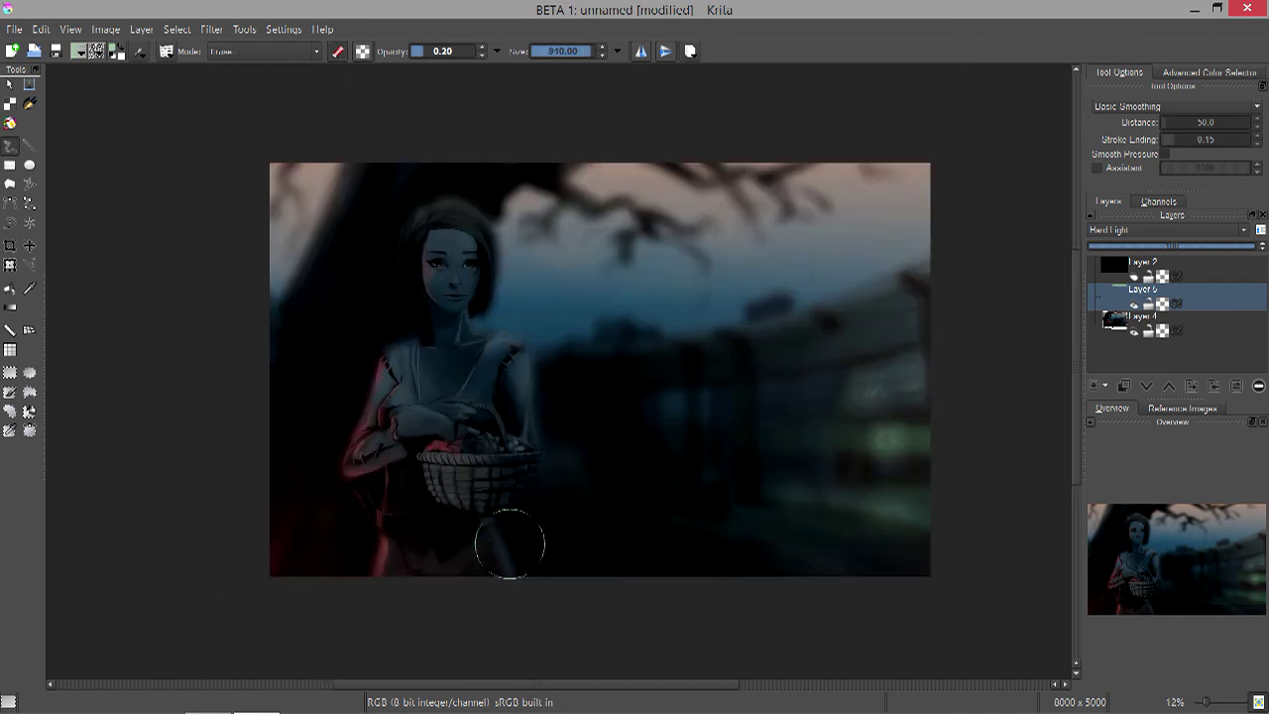
pyautogui.press('pagedown')
pyautogui.hotkey('ctrl', 's')
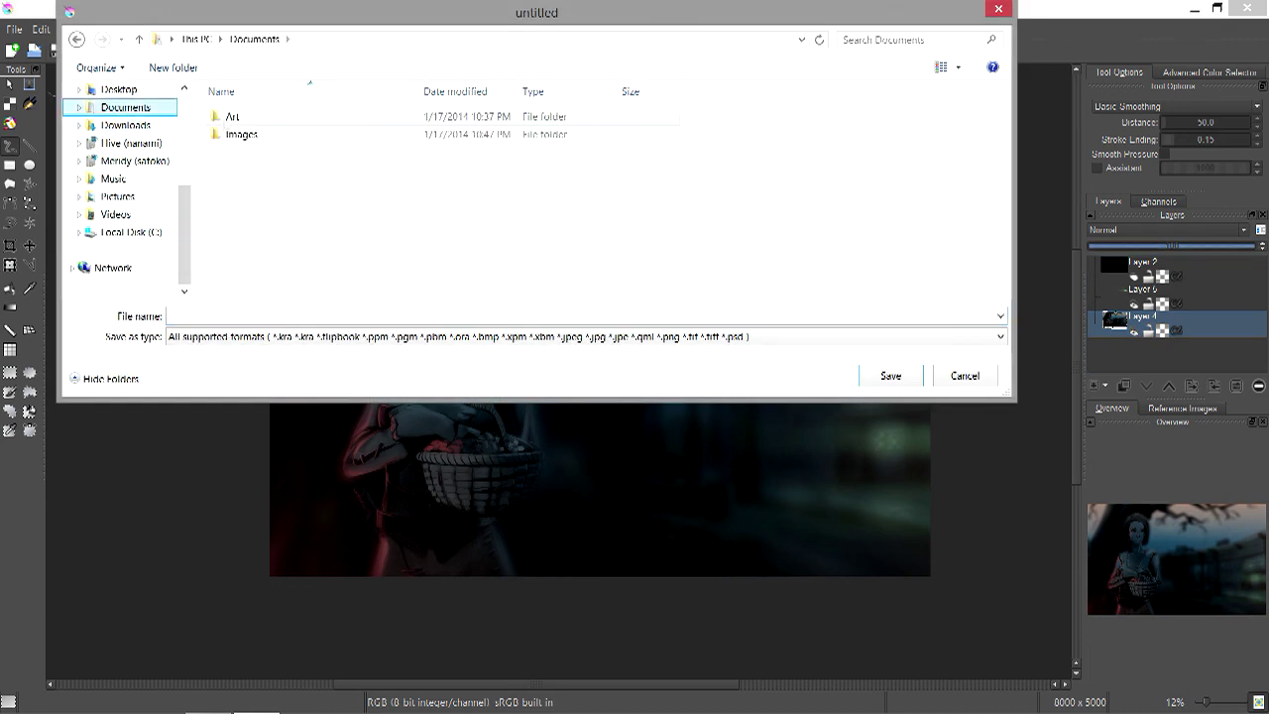
# - Save as 02012014.psd and open colour curves, leaving the Blue curve straight
pyautogui.press('Return')
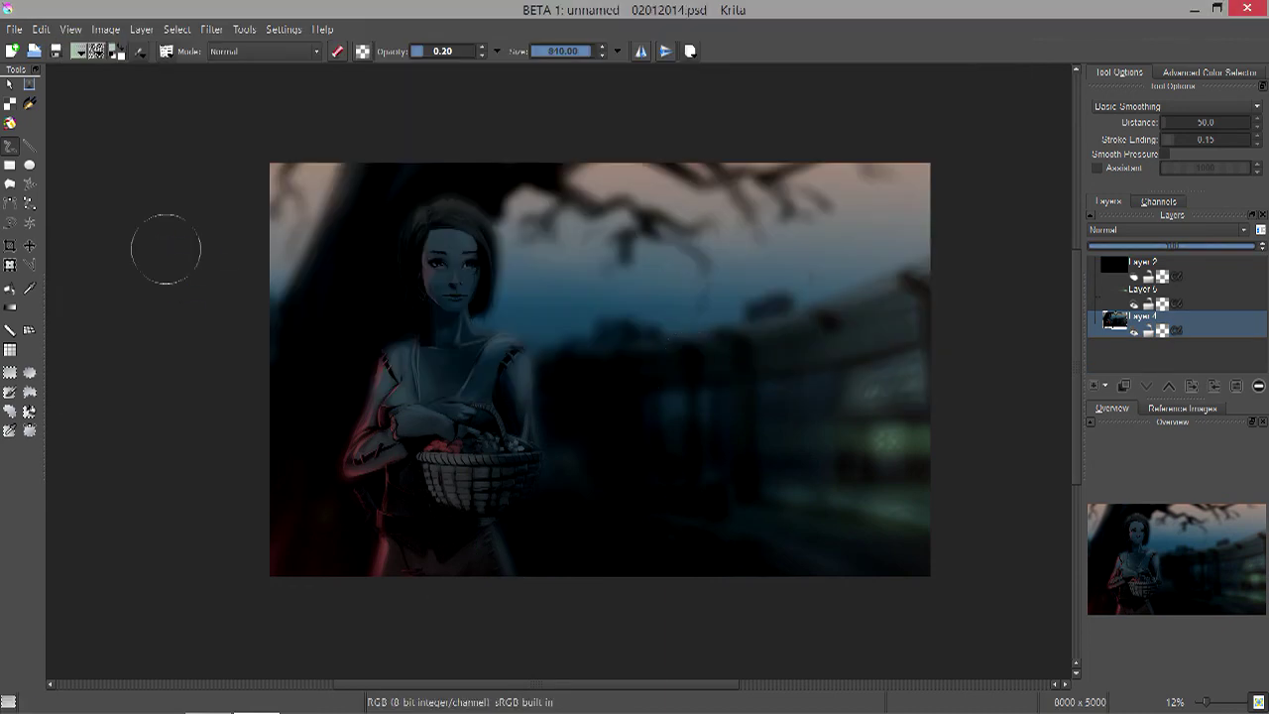
pyautogui.click(177, 29)
pyautogui.moveTo(211, 29)
pyautogui.moveTo(203, 65)
pyautogui.click(397, 128)
pyautogui.click(793, 370)
pyautogui.click(807, 369)
pyautogui.moveTo(872, 419); pyautogui.dragTo(871, 398)
pyautogui.click(774, 499)
pyautogui.moveTo(774, 498); pyautogui.dragTo(764, 523)
# - Raise the Red and Green curves for a teal tint and apply the adjustment
pyautogui.click(922, 370)
pyautogui.click(793, 387)
pyautogui.moveTo(858, 432); pyautogui.dragTo(870, 410)
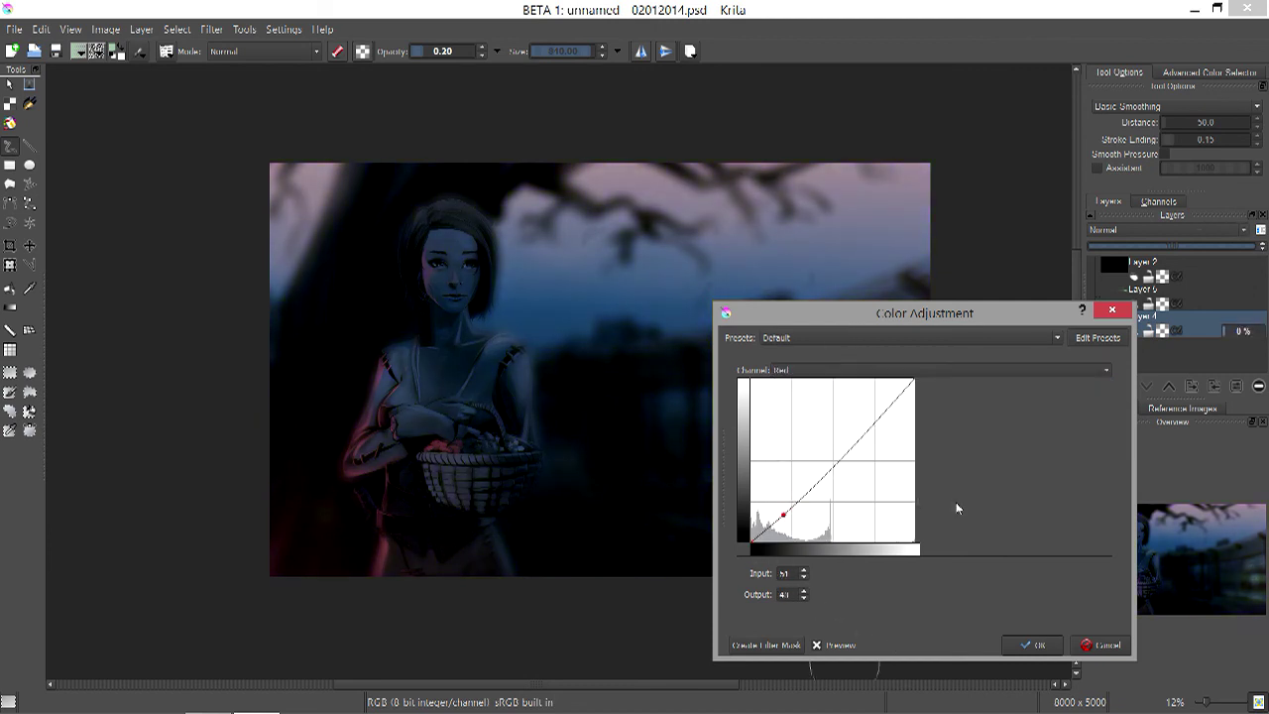
pyautogui.click(922, 369)
pyautogui.click(792, 396)
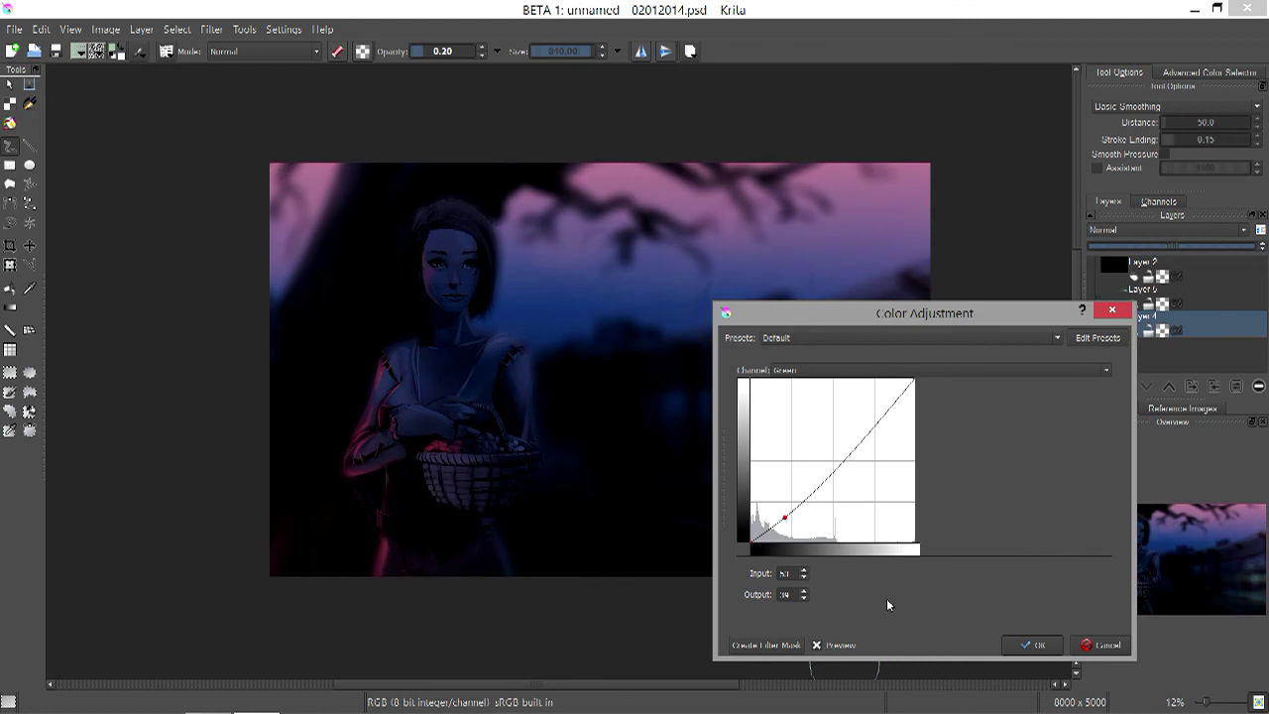
pyautogui.moveTo(859, 432); pyautogui.dragTo(859, 409)
pyautogui.click(780, 503)
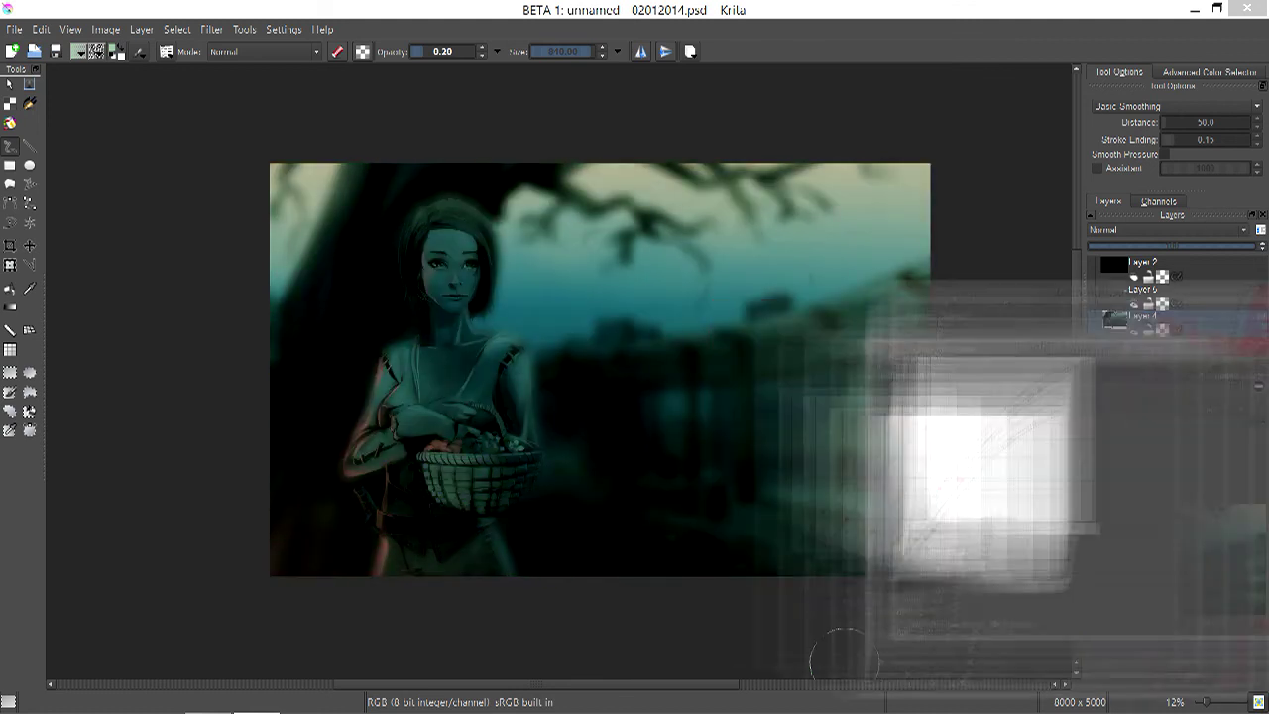
pyautogui.moveTo(815, 315); pyautogui.dragTo(888, 200)
pyautogui.click(1090, 526)
pyautogui.hotkey('ctrl', '+')
pyautogui.hotkey('ctrl', '+')
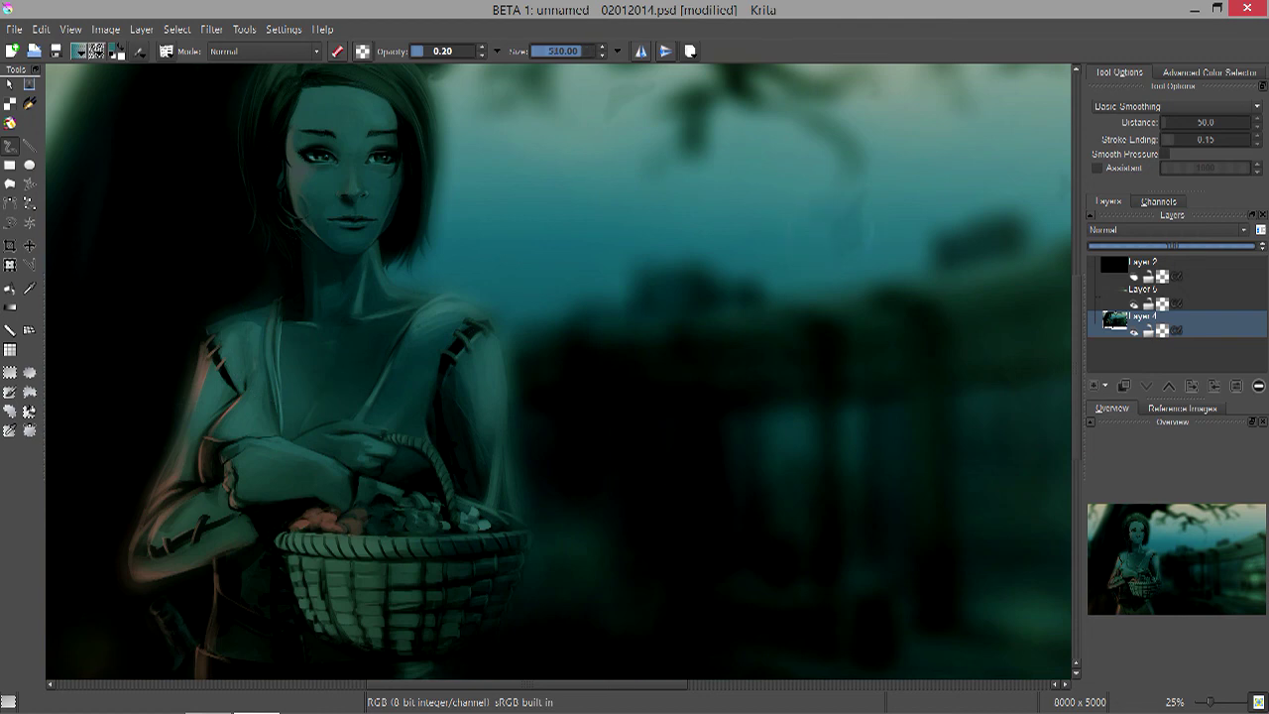
# - Mirror the canvas view to check the painting's composition
pyautogui.hotkey('ctrl', '-')
pyautogui.hotkey('ctrl', '-')
pyautogui.hotkey('ctrl', '-')
pyautogui.hotkey('ctrl', '+')
pyautogui.press('m')
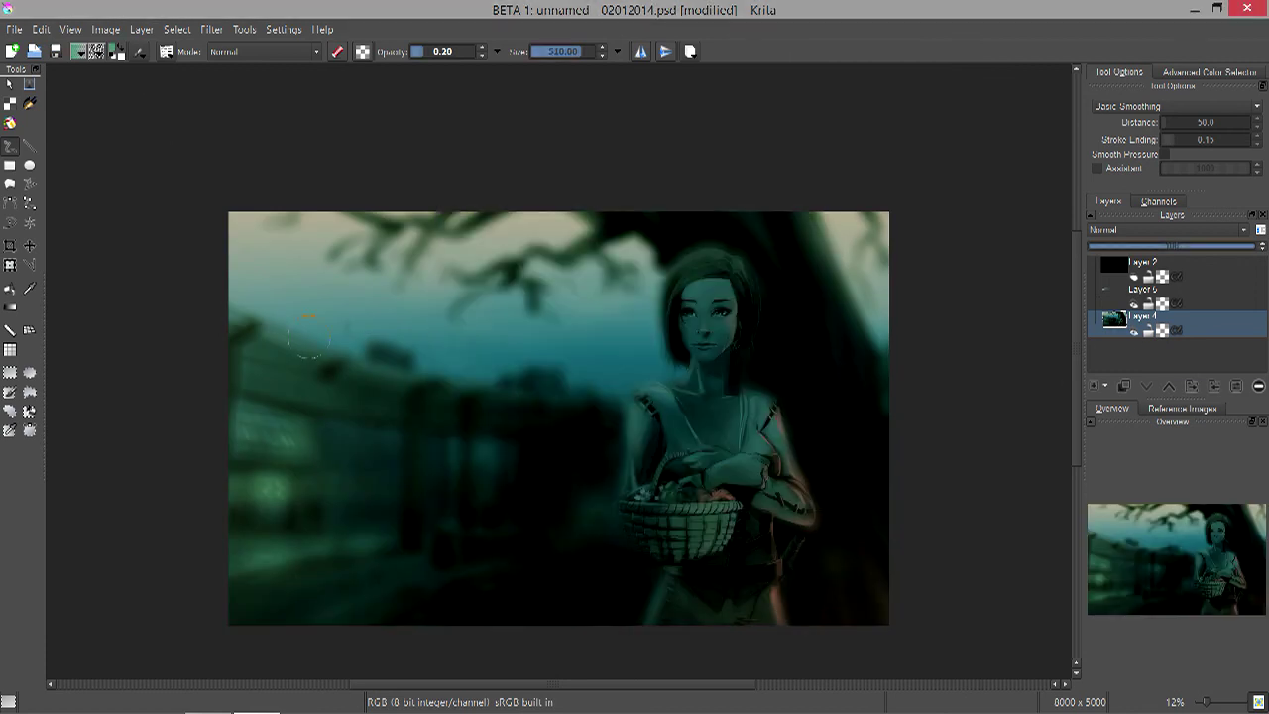
# - Select the Hard Light glow layer, pick a different brush preset, then move to Layer 4
pyautogui.click(1140, 294)
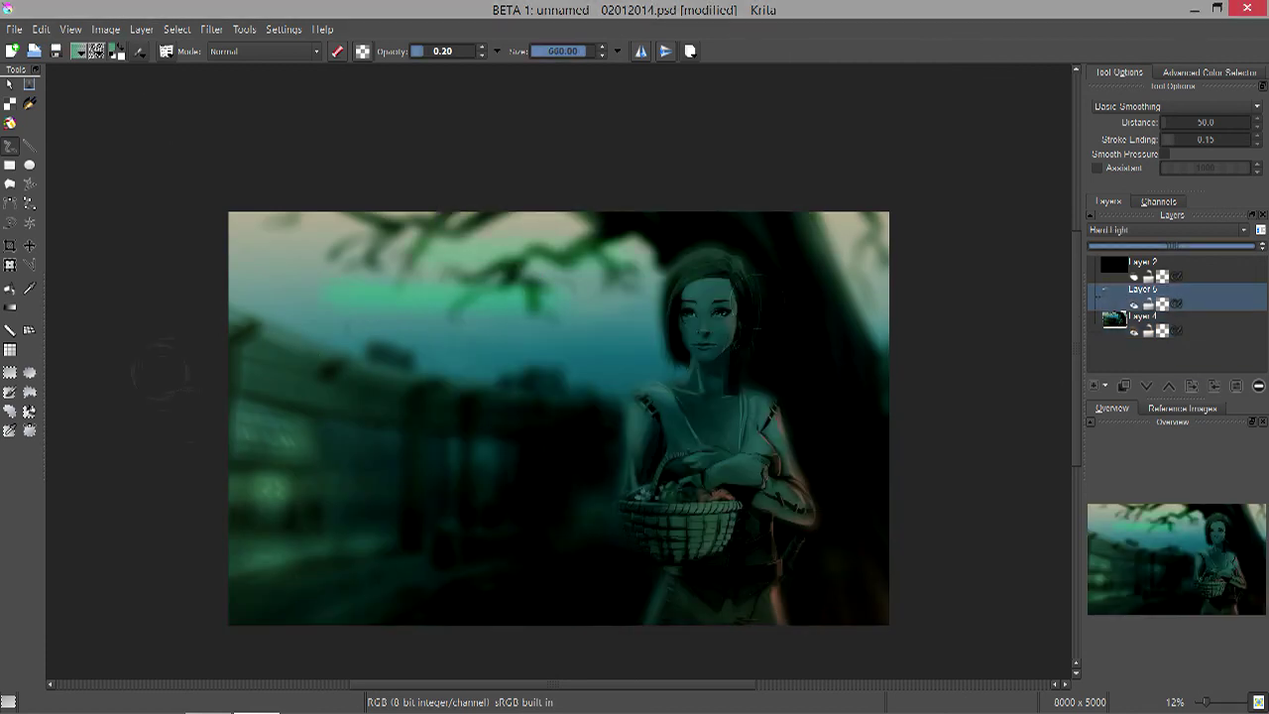
pyautogui.press('+')
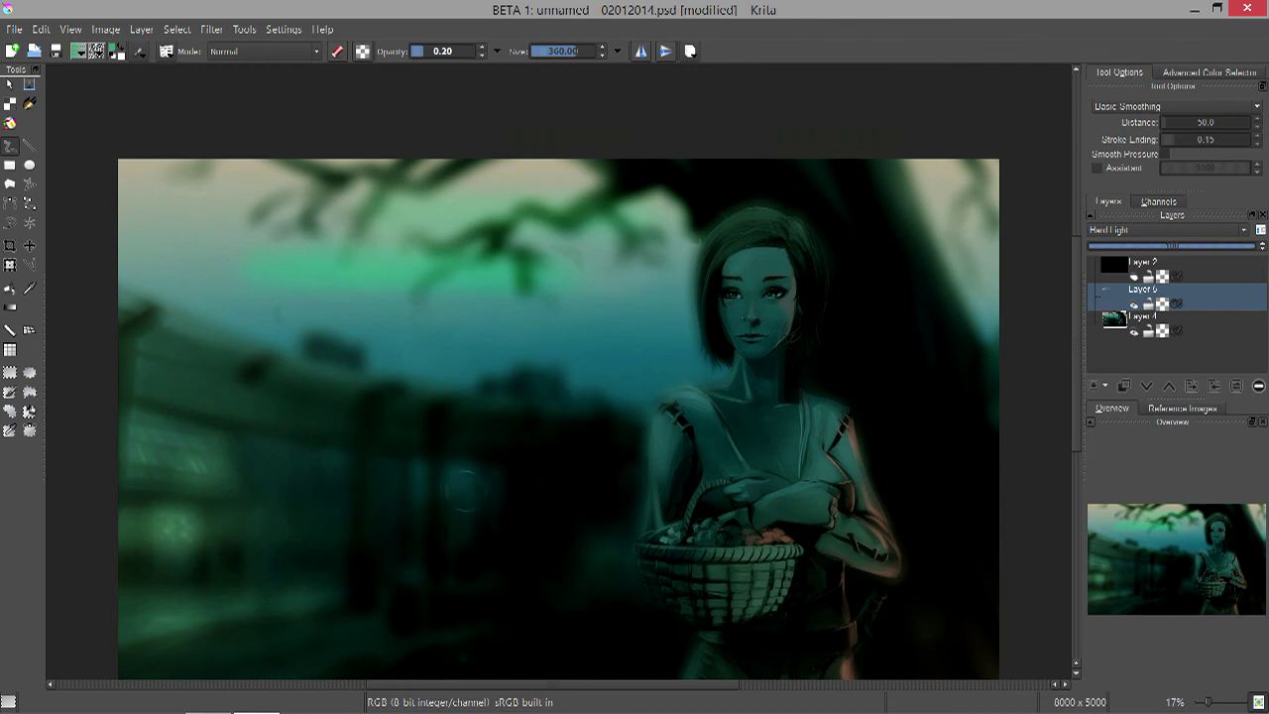
pyautogui.scroll(-2, 397, 396)
pyautogui.press('F6')
pyautogui.press('pagedown')
pyautogui.press('-')
pyautogui.press('+')
pyautogui.press('-')
# - Save the painting
pyautogui.hotkey('ctrl', 's')
pyautogui.press('+')
pyautogui.press('+')
pyautogui.press('-')
# - Add a new paint layer above Layer 4
pyautogui.click(141, 29)
pyautogui.moveTo(198, 46)
pyautogui.click(375, 45)
# - Fill the new layer with random noise from the Other filters group
pyautogui.click(96, 51)
pyautogui.click(211, 29)
pyautogui.moveTo(212, 193)
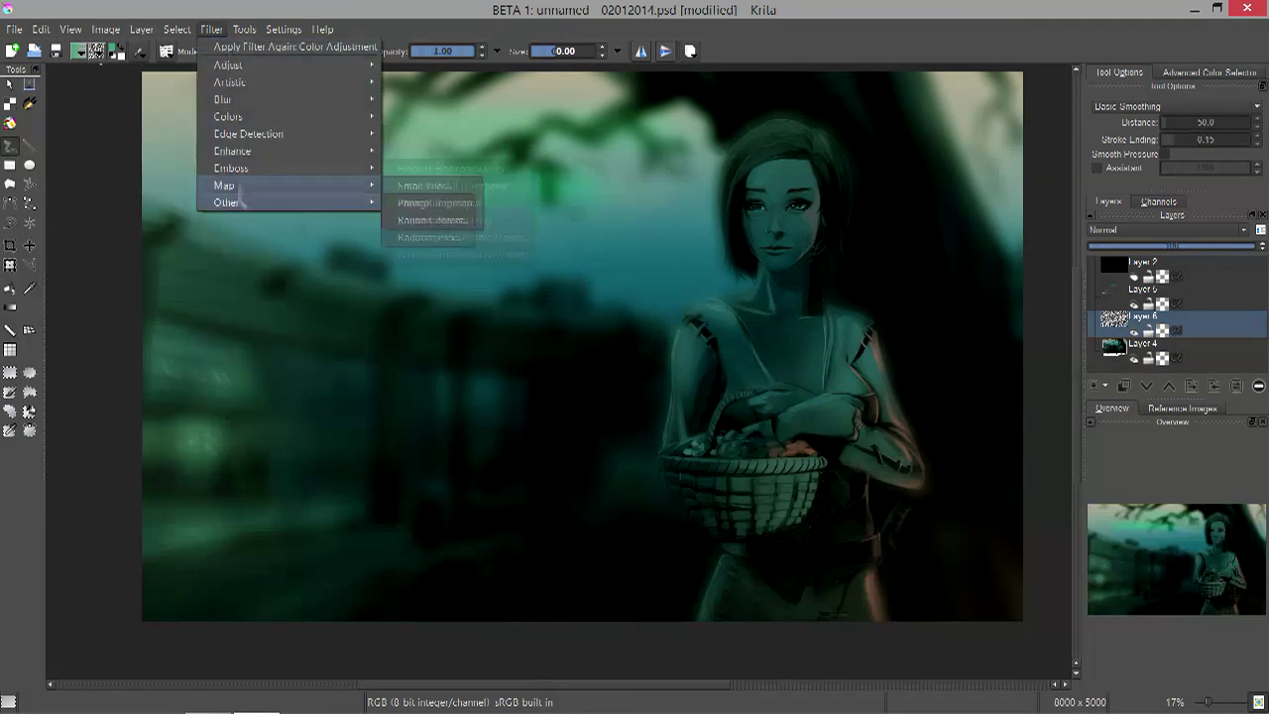
pyautogui.click(397, 192)
pyautogui.click(953, 545)
# - Desaturate the noise layer with the HSV adjustment
pyautogui.click(211, 29)
pyautogui.moveTo(228, 79)
pyautogui.click(412, 218)
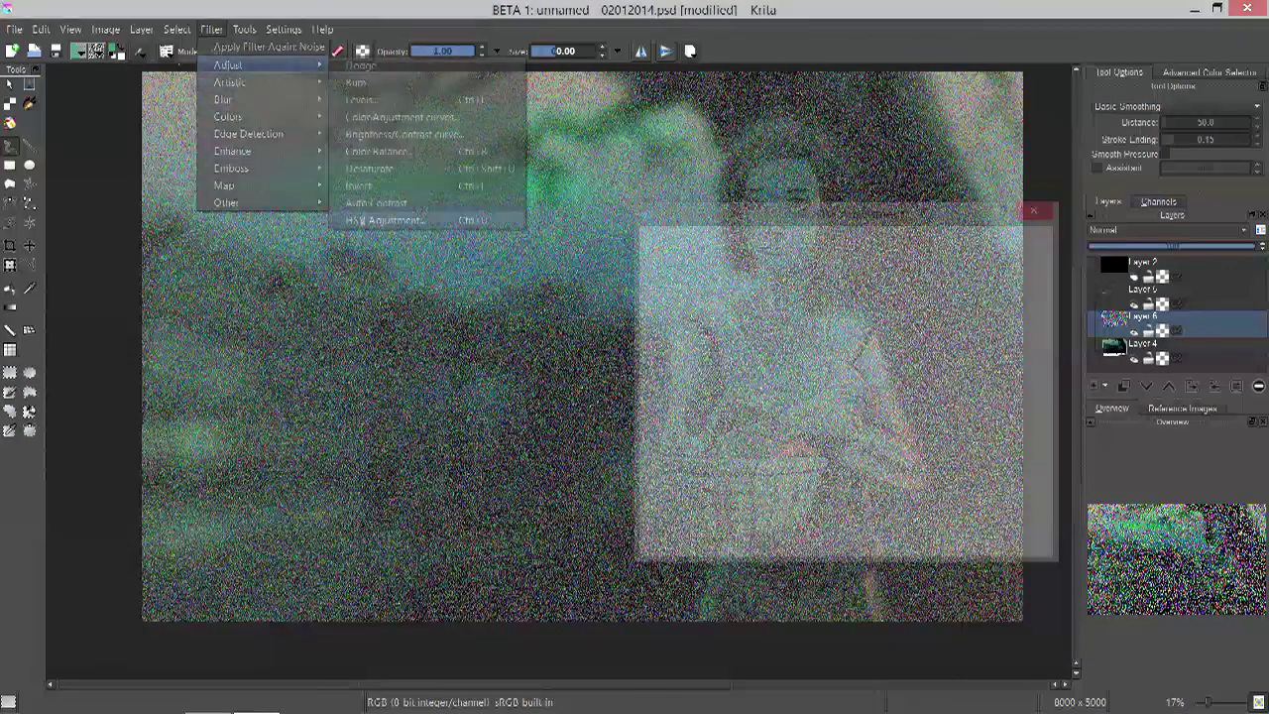
pyautogui.click(953, 545)
# - Set the noise to Multiply and erase it from the sky, tree, basket, hair, top-right light and mist
pyautogui.click(337, 51)
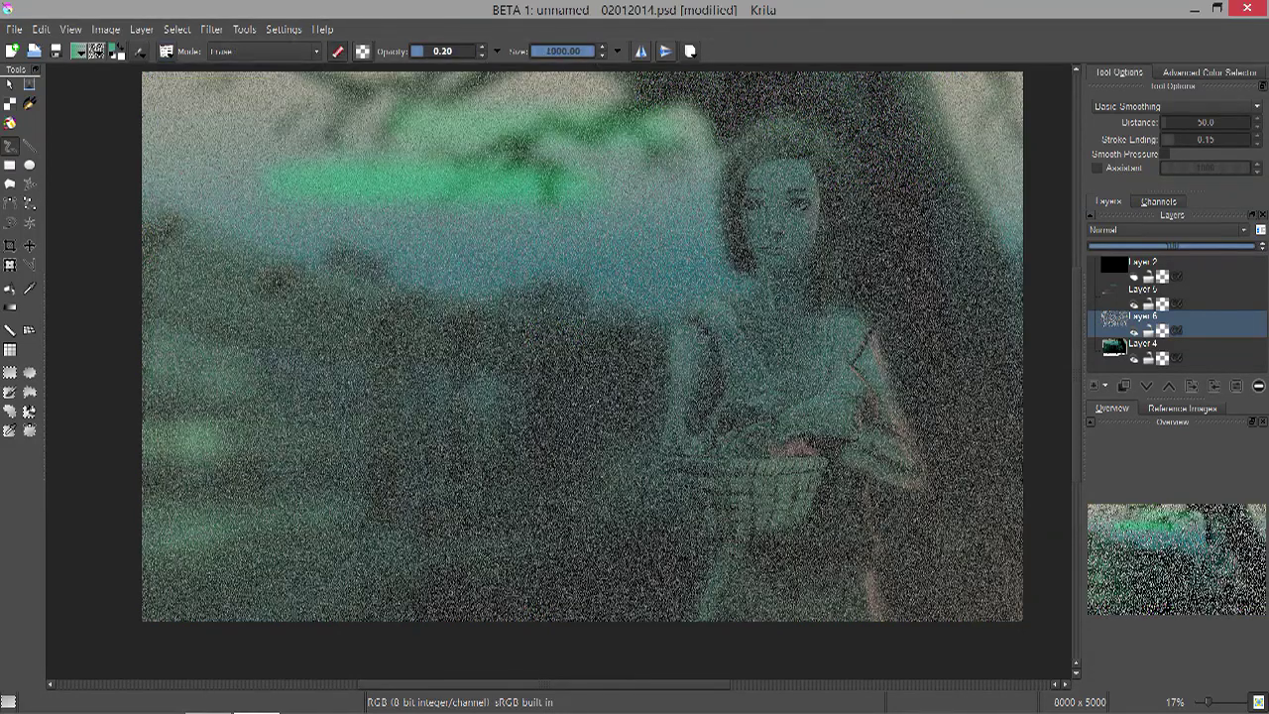
pyautogui.press('[')
pyautogui.hotkey('alt', 'shift', 'm')
pyautogui.press(']')
pyautogui.moveTo(178, 119)
pyautogui.mouseDown()
pyautogui.moveTo(456, 178)
pyautogui.moveTo(575, 267)
pyautogui.moveTo(556, 119)
pyautogui.moveTo(218, 218)
pyautogui.moveTo(684, 342)
pyautogui.moveTo(784, 189)
pyautogui.moveTo(843, 372)
pyautogui.moveTo(793, 495)
pyautogui.mouseUp()
pyautogui.moveTo(793, 496)
pyautogui.mouseDown()
pyautogui.moveTo(674, 412)
pyautogui.moveTo(878, 427)
pyautogui.mouseUp()
pyautogui.moveTo(764, 119); pyautogui.dragTo(831, 153)
pyautogui.moveTo(991, 89); pyautogui.dragTo(966, 218)
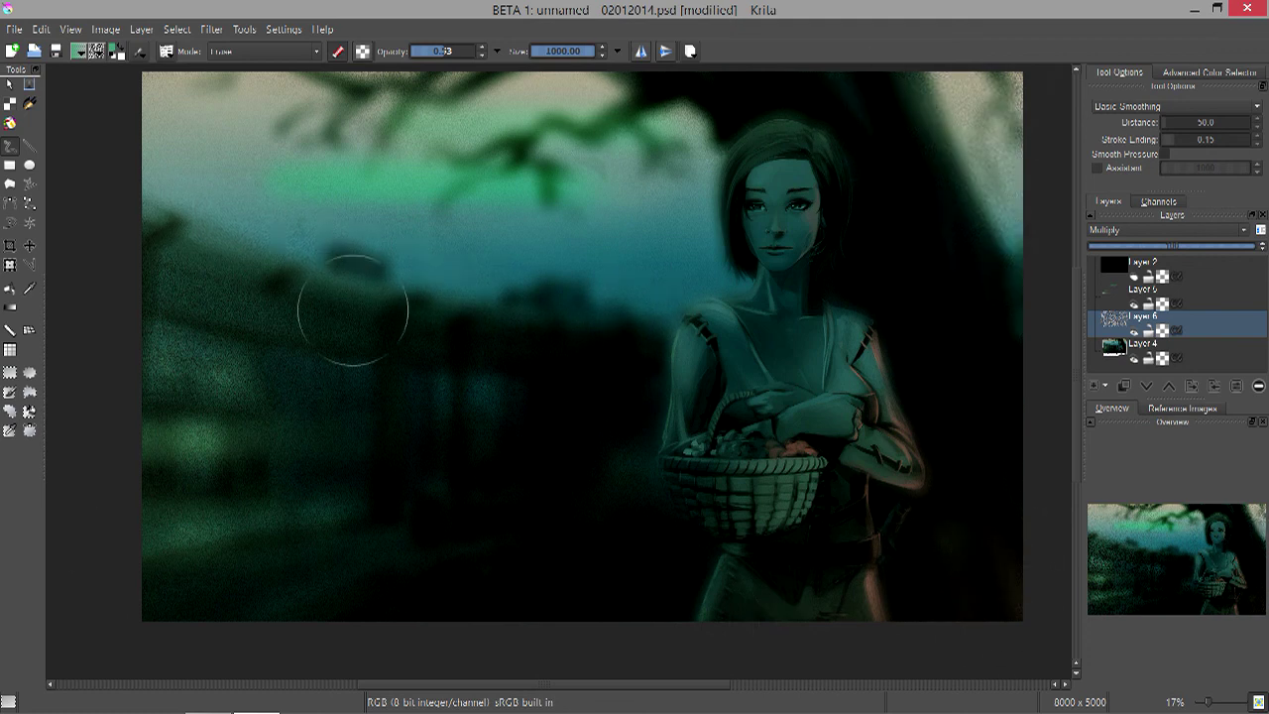
pyautogui.moveTo(228, 396)
pyautogui.mouseDown()
pyautogui.moveTo(188, 328)
pyautogui.moveTo(268, 317)
pyautogui.mouseUp()
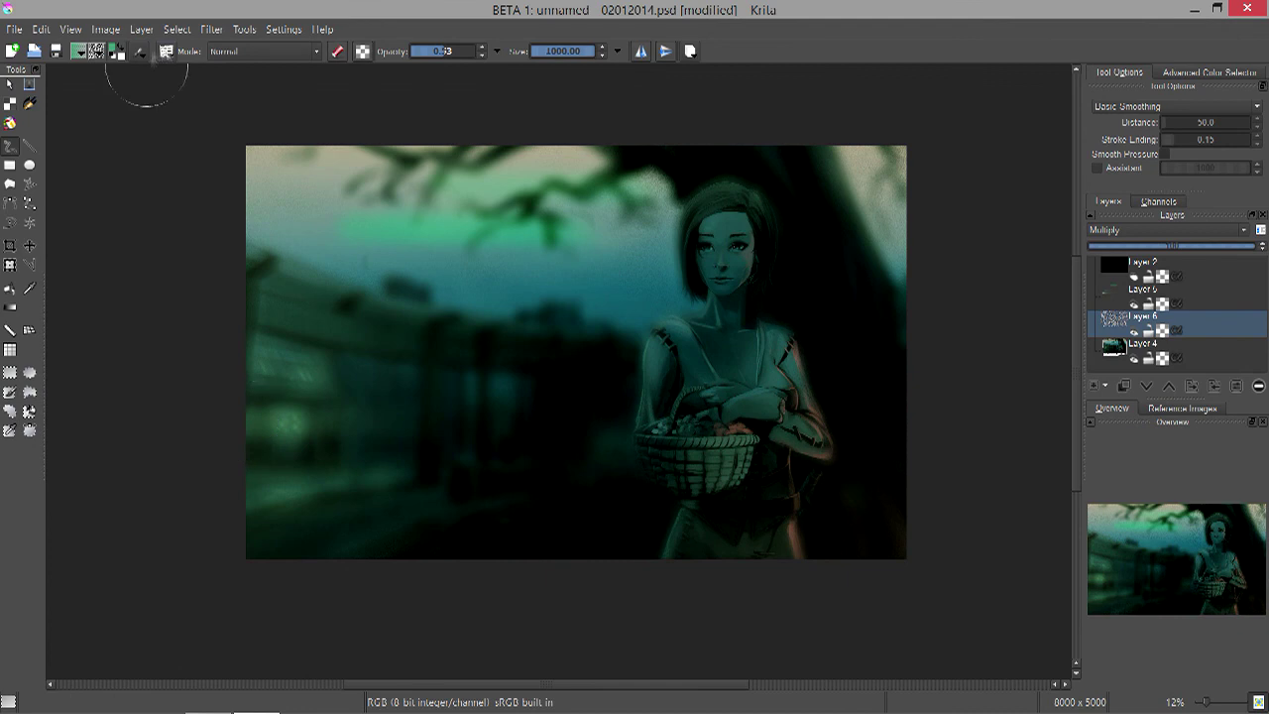
# - Return to normal painting with a small brush and select Layer 4
pyautogui.press('e')
pyautogui.scroll(3, 839, 171)
pyautogui.press('pagedown')
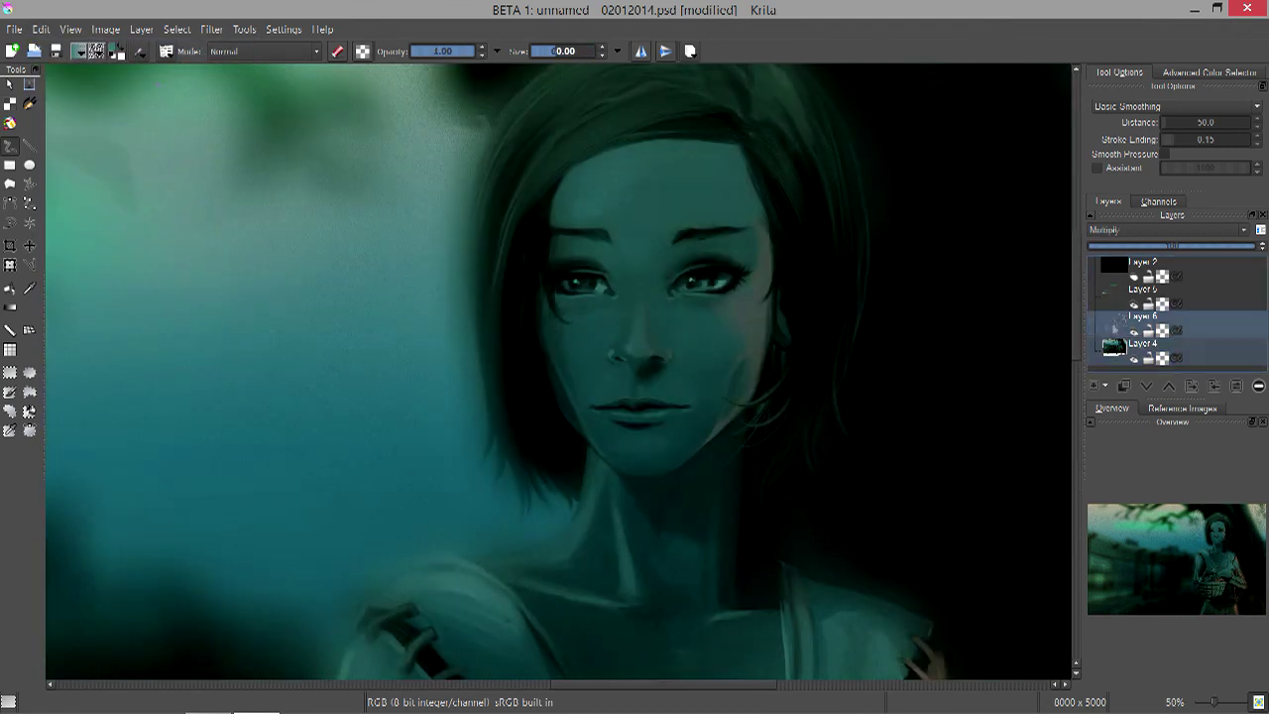
pyautogui.scroll(-3, 485, 359)
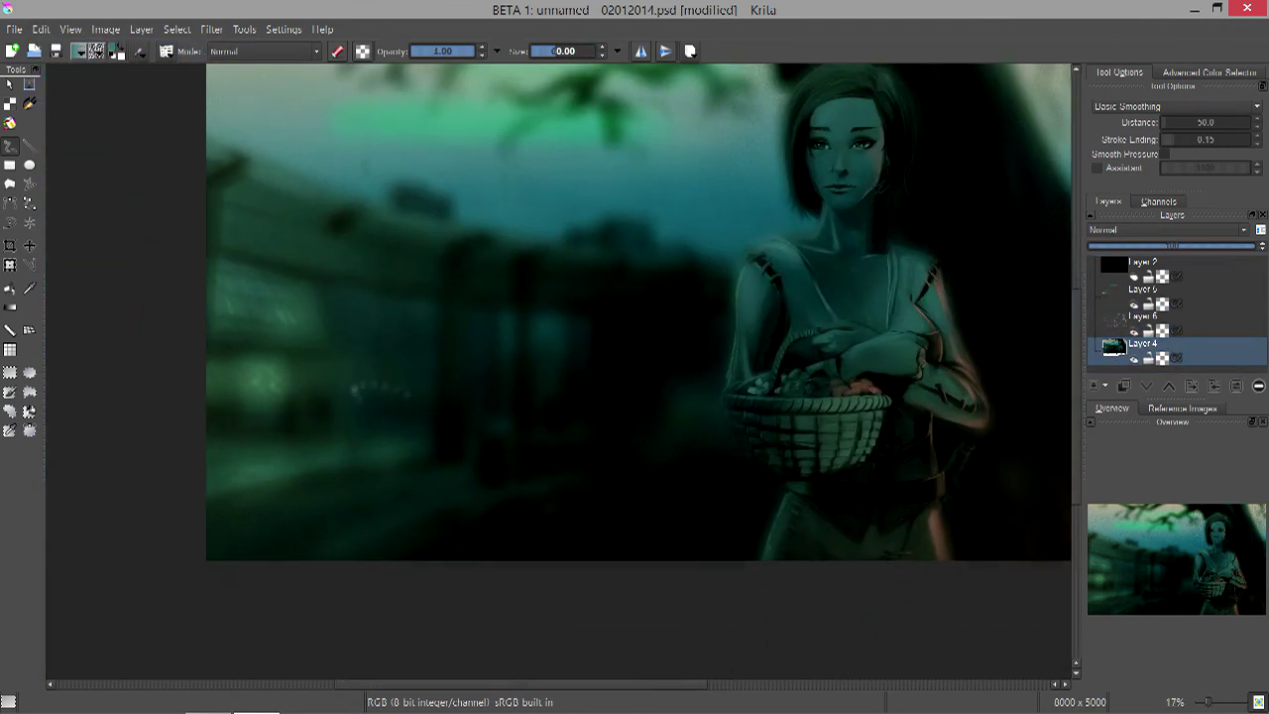
pyautogui.scroll(2, 430, 425)
pyautogui.scroll(-2, 483, 557)
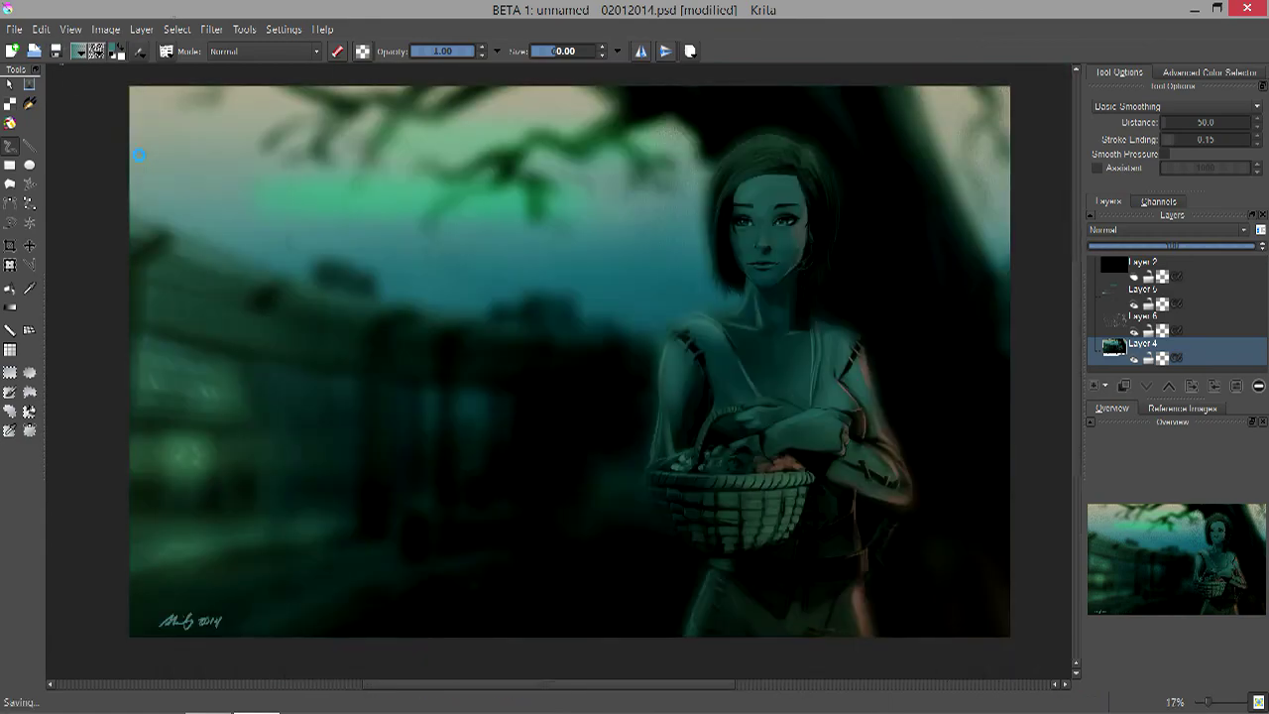